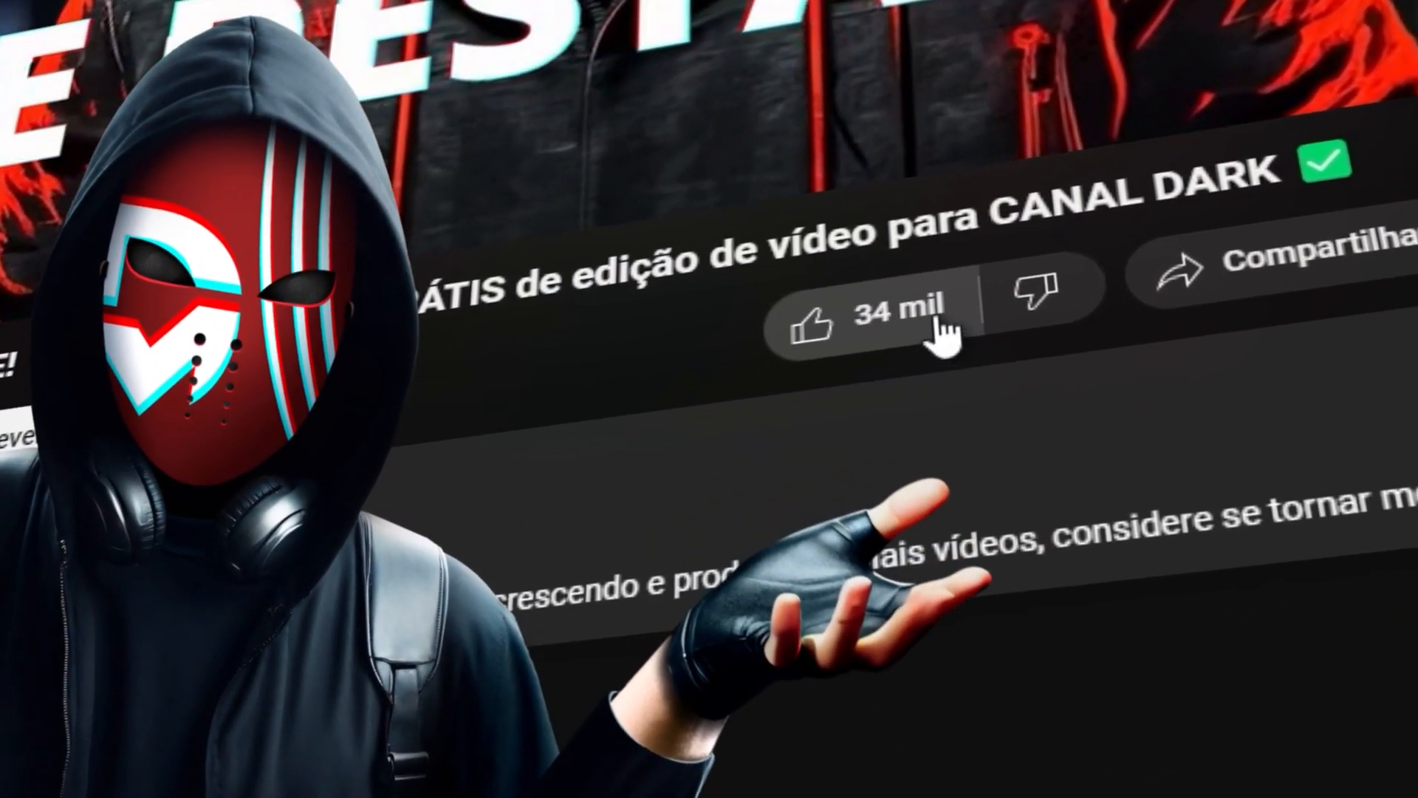
left_click(675, 512)
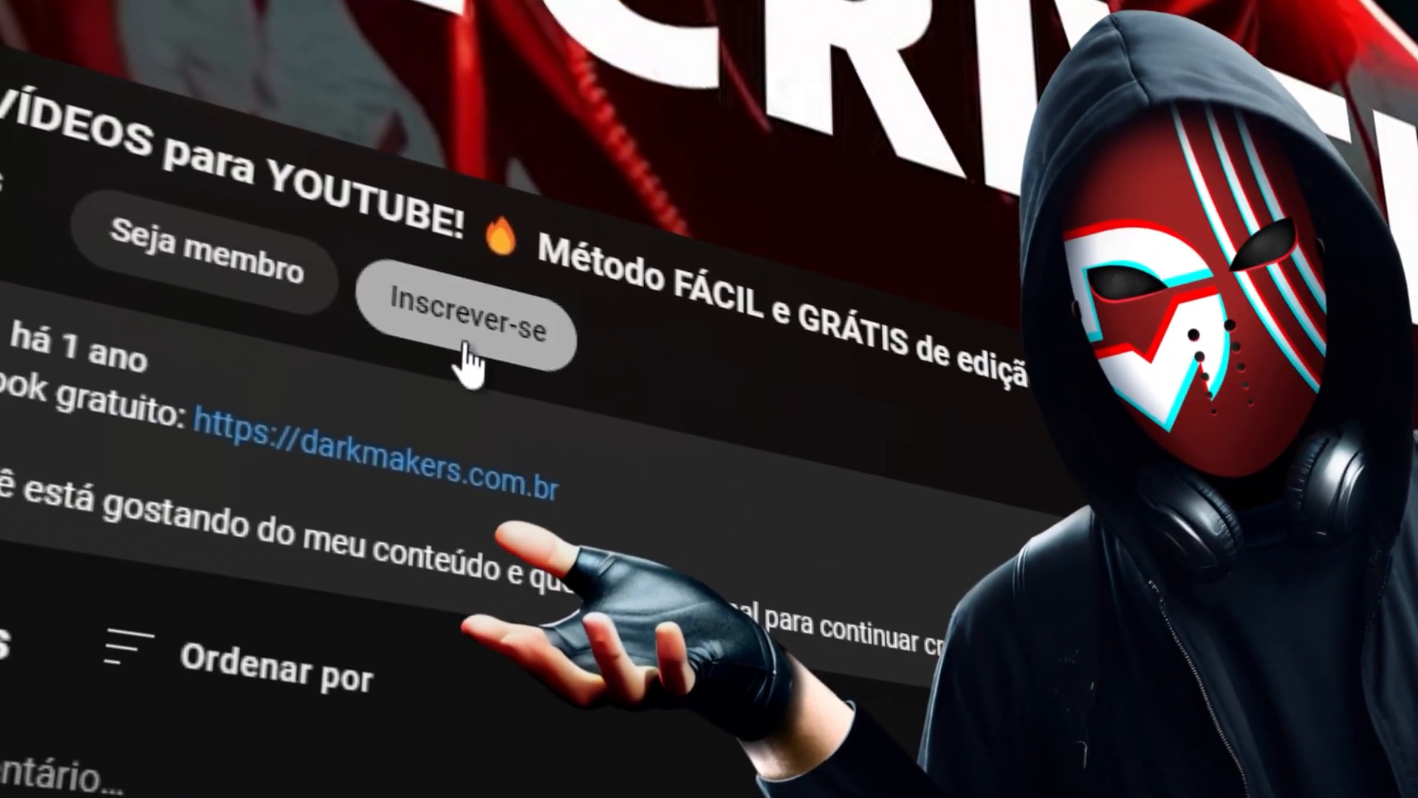
left_click(464, 349)
left_click(572, 348)
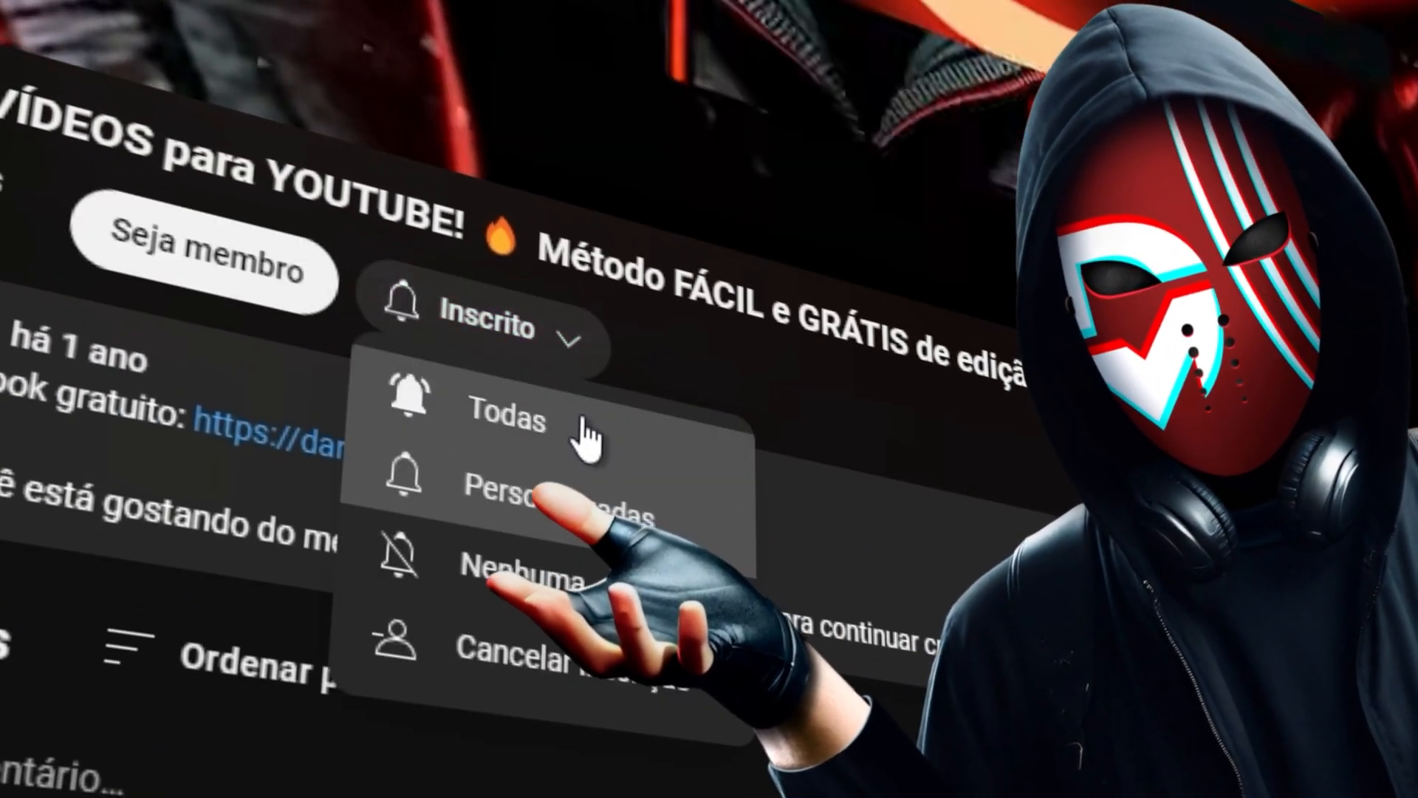
left_click(583, 432)
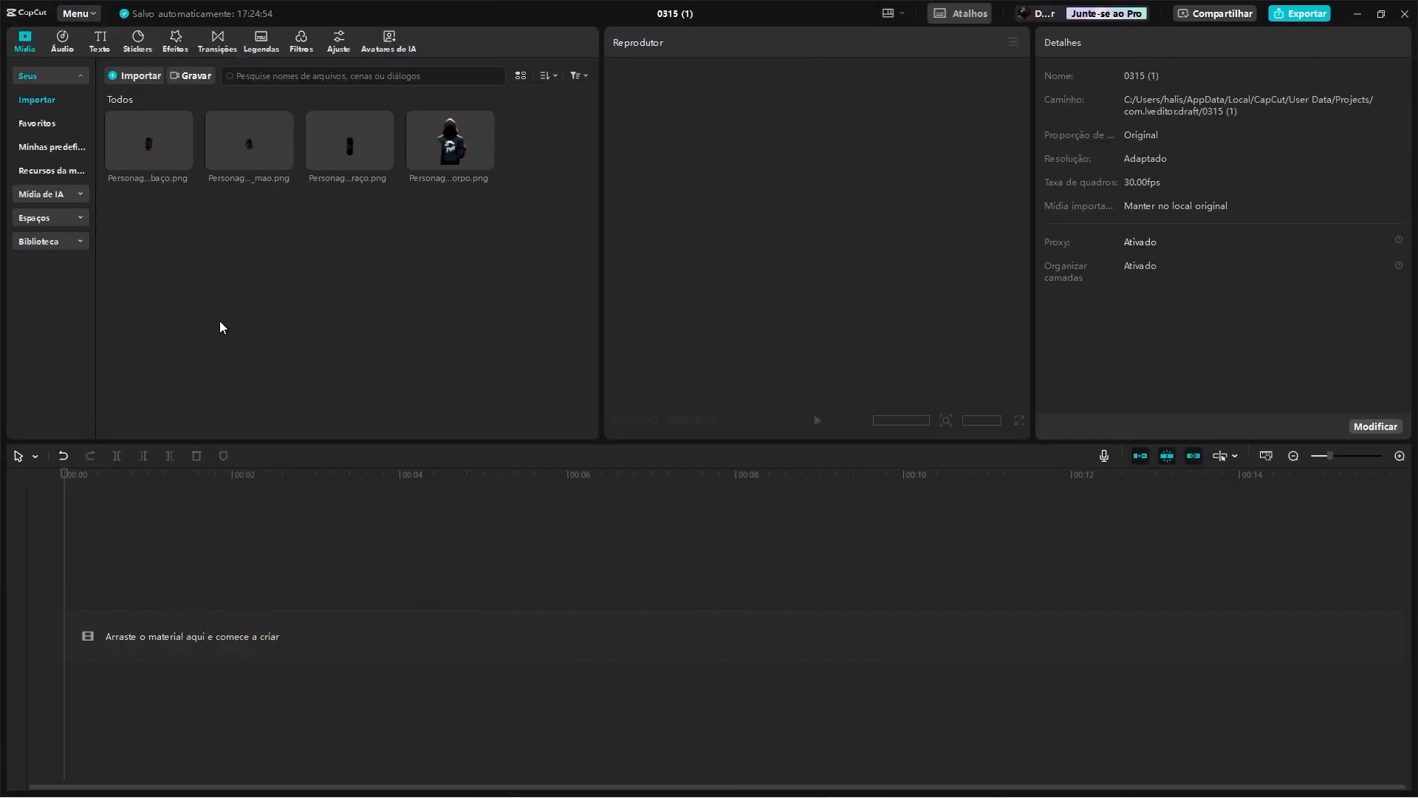
Step: Find stock footage for "branco" in the media library and place the plain white clip at the start of the timeline
left_click(77, 241)
left_click(188, 75)
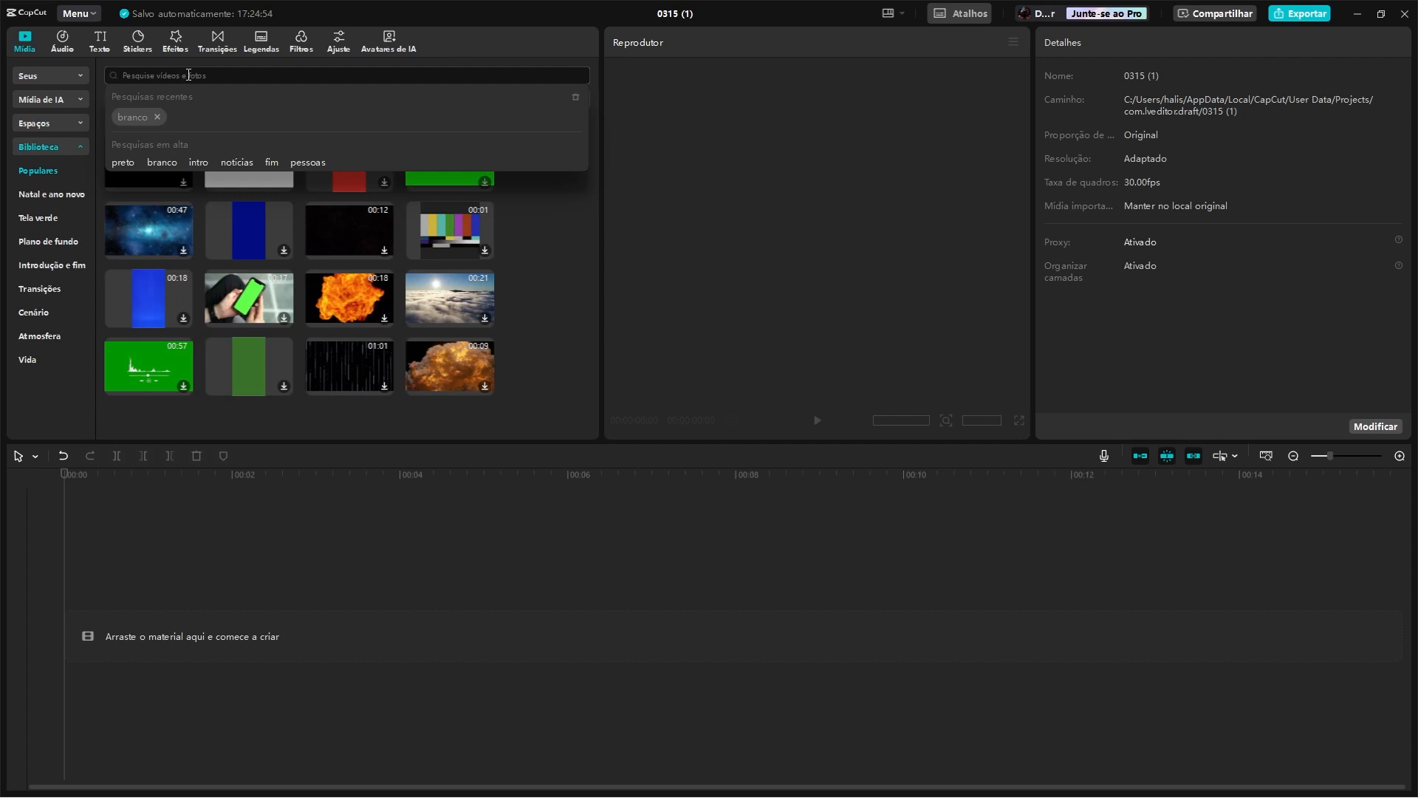
left_click(111, 117)
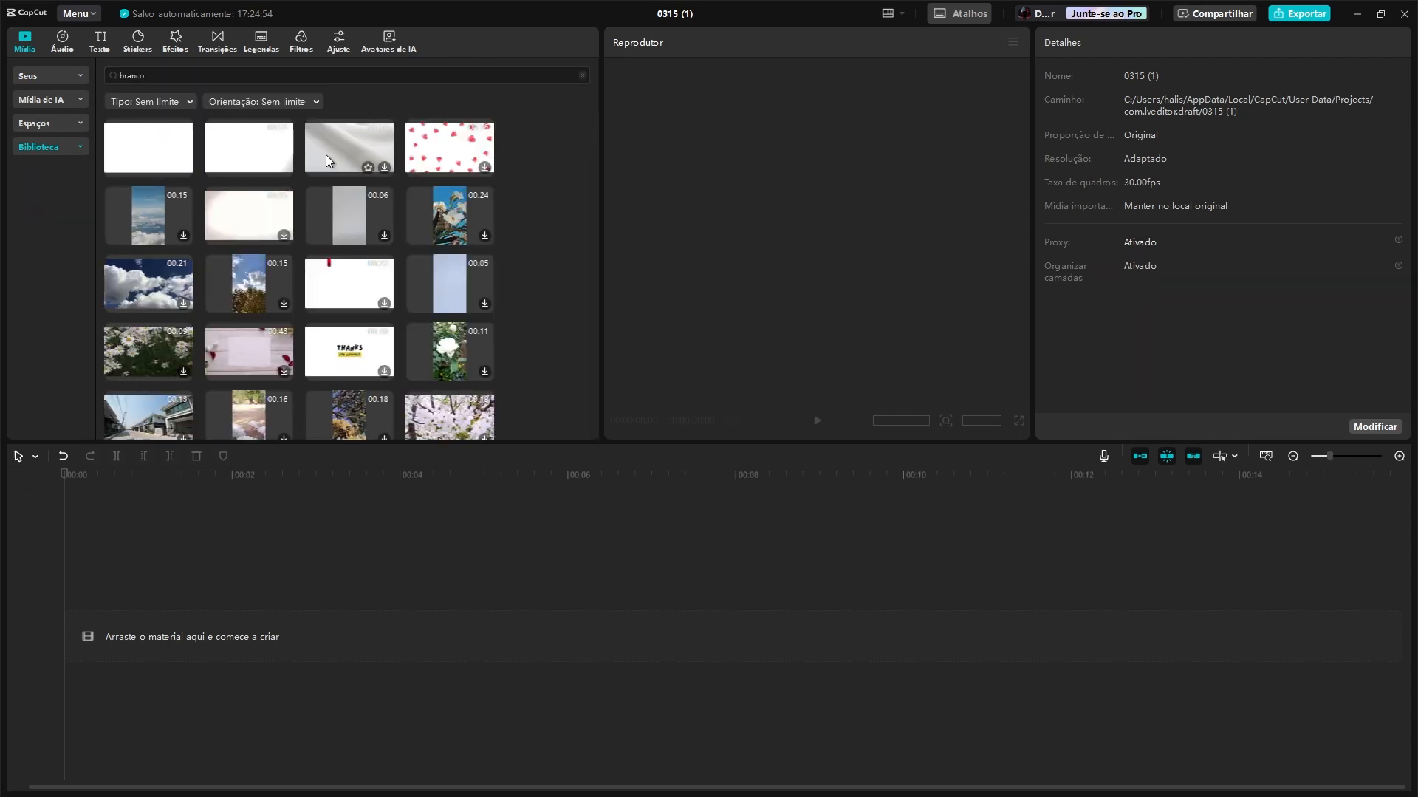
left_click_drag(141, 154, 139, 657)
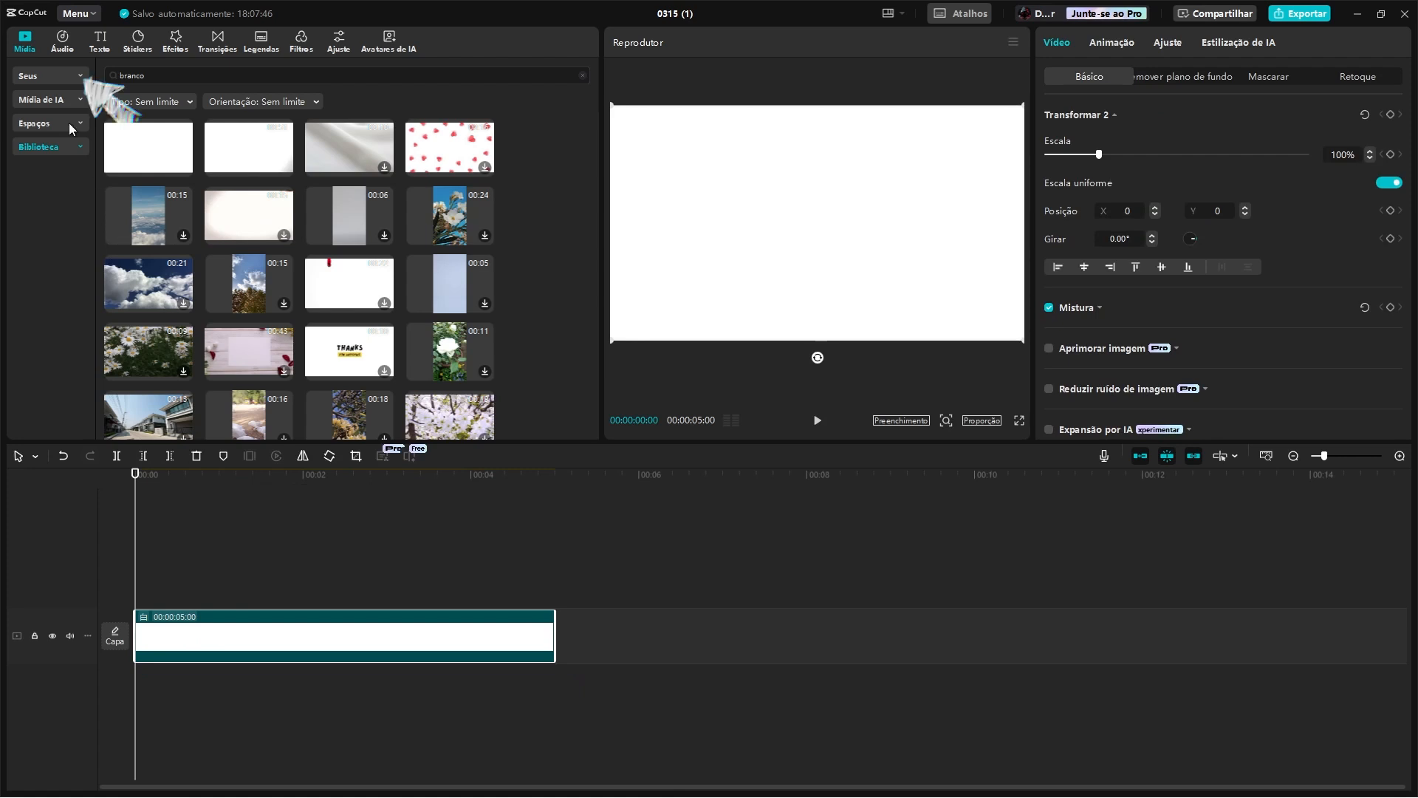
Step: Place the imported Personagem_0003_Corpo.png on a track above the white clip and extend both clips to 00:00:10:01
left_click(49, 77)
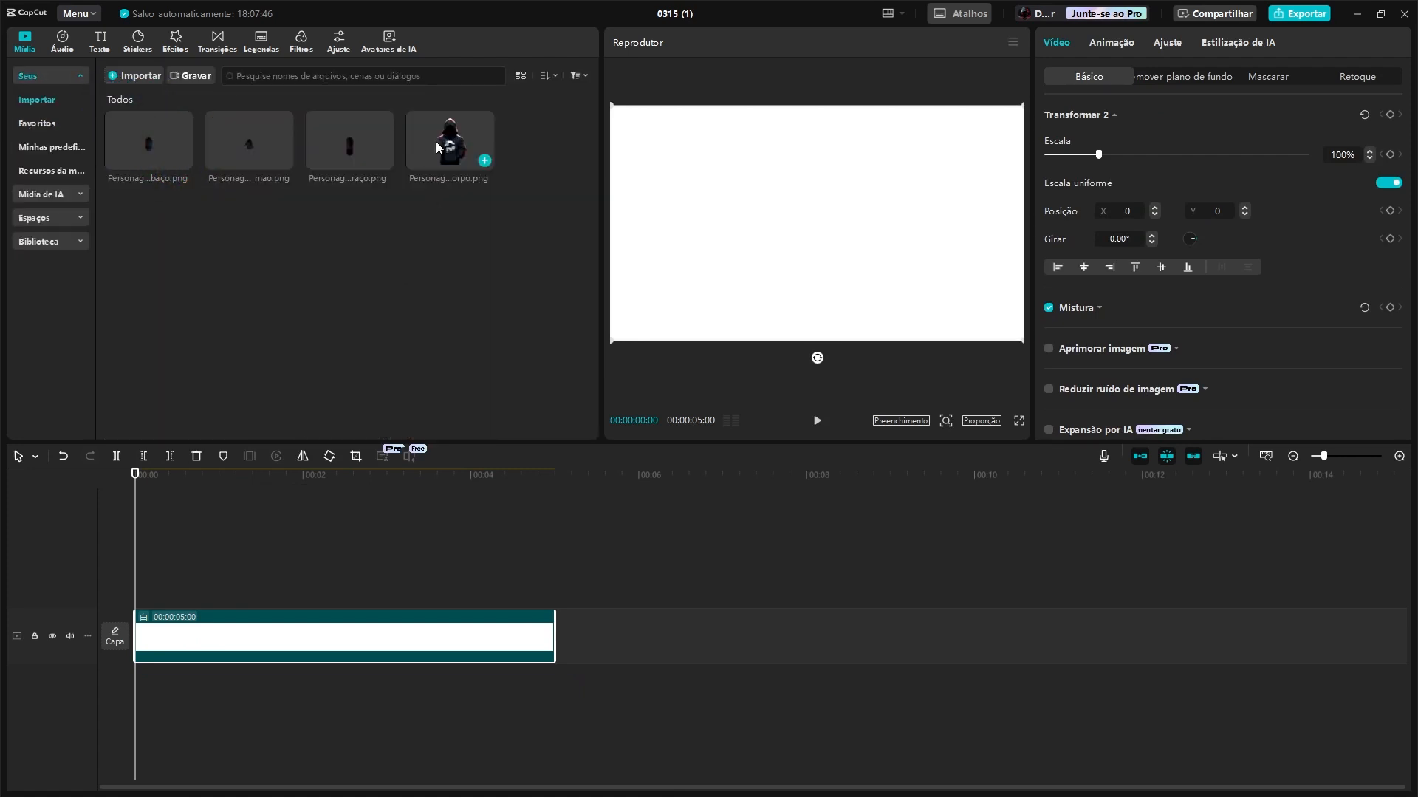
left_click_drag(436, 141, 129, 581)
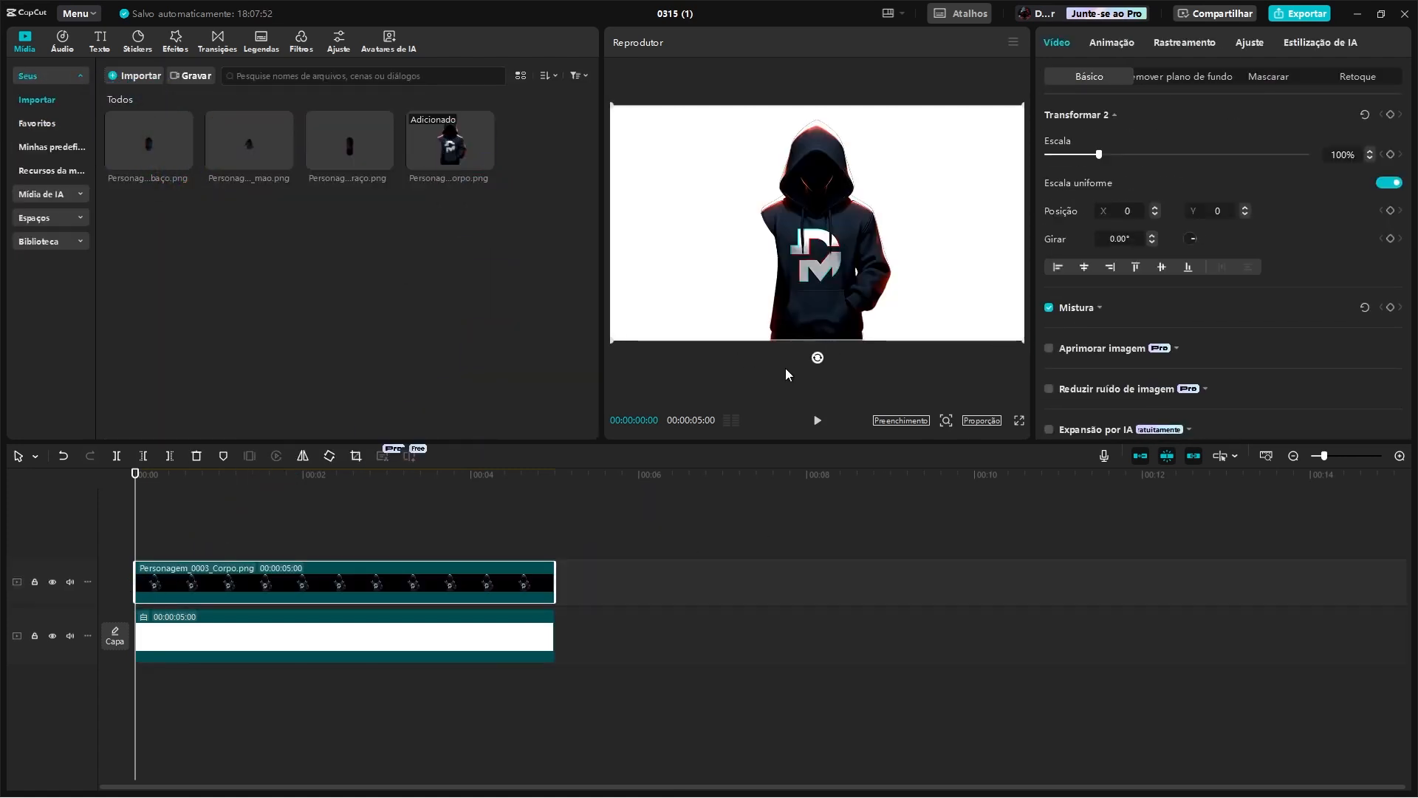
left_click_drag(553, 645, 977, 644)
left_click(976, 477)
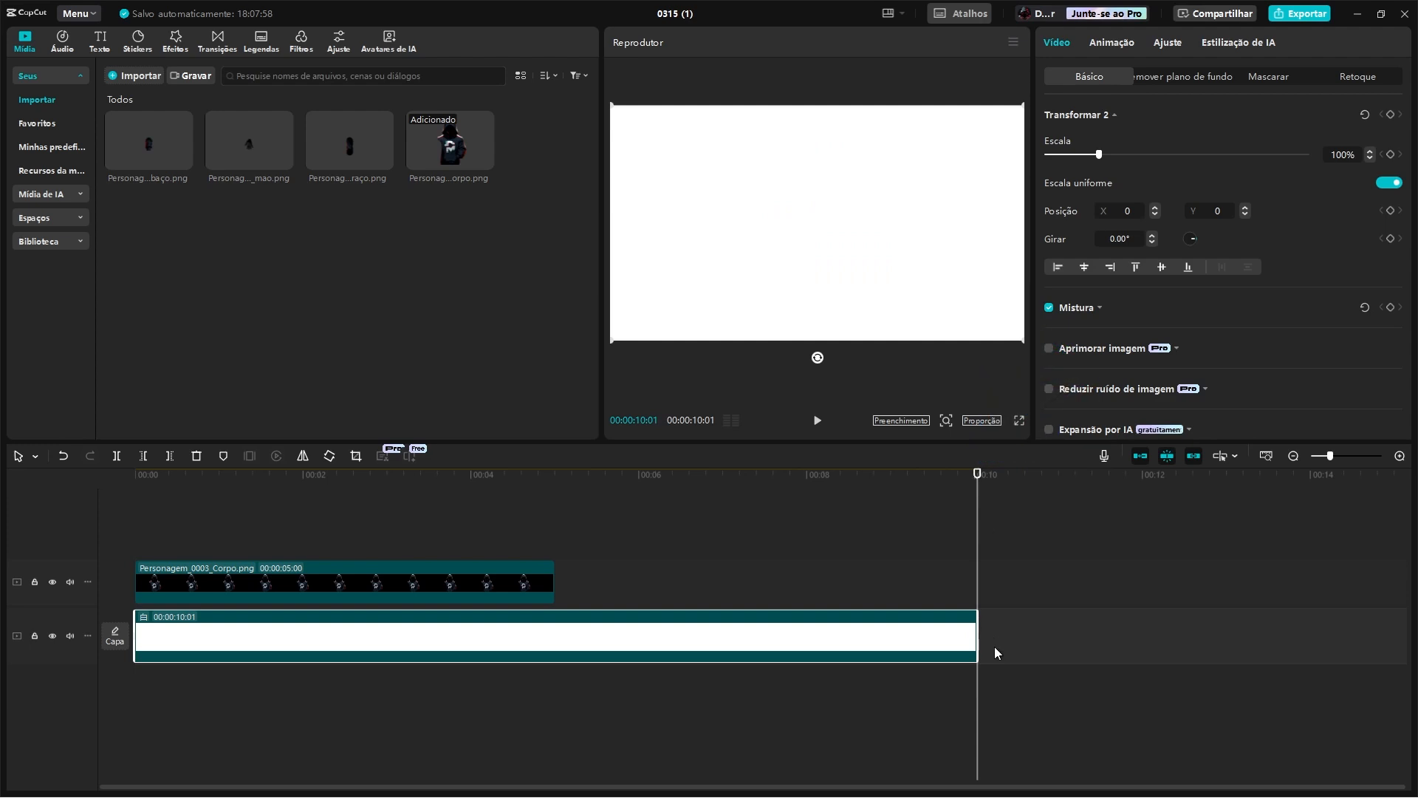
left_click_drag(553, 591, 977, 587)
Step: Duplicate the white clip onto a new track above the character, aligned with the start of the timeline
left_click_drag(806, 480, 280, 480)
left_click(303, 648)
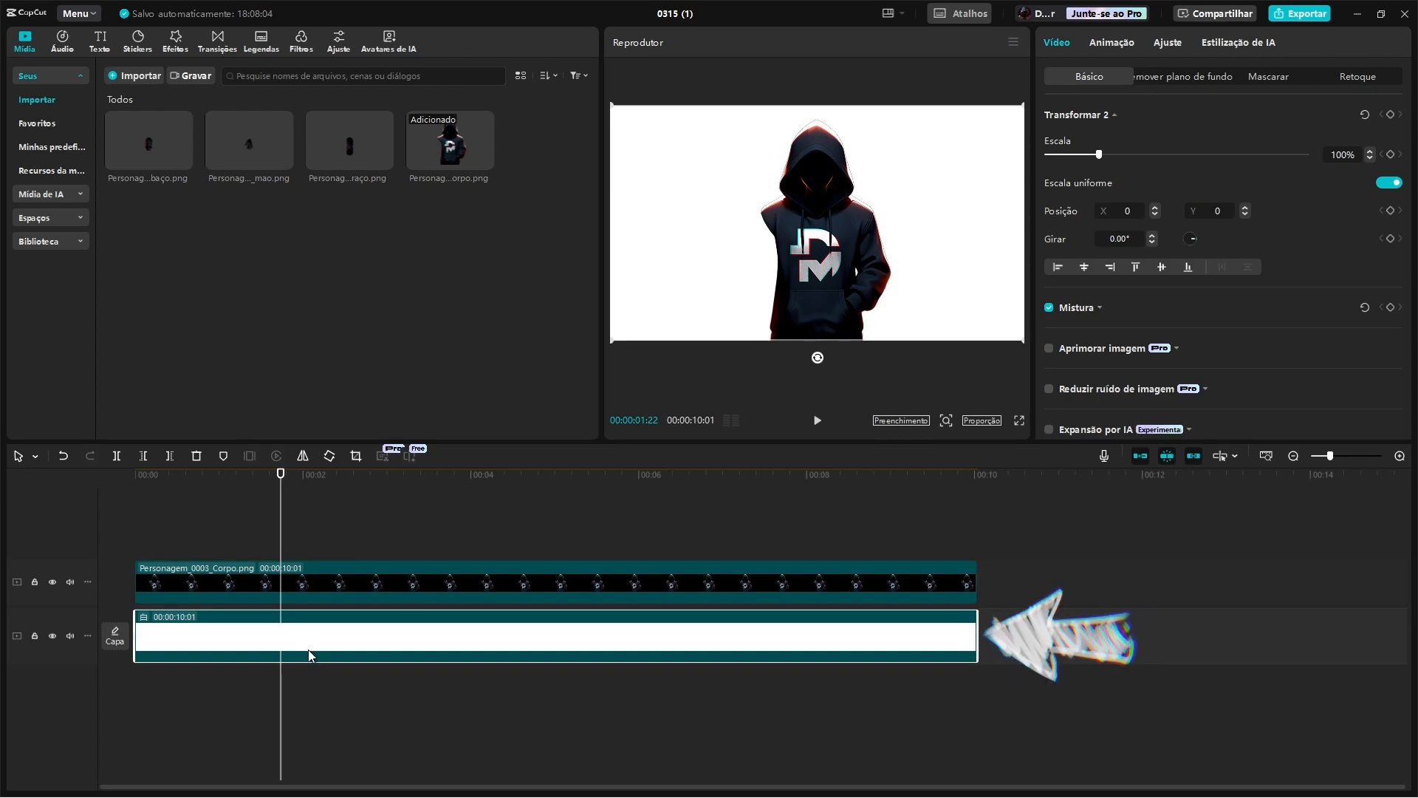
left_click_drag(326, 643, 307, 545)
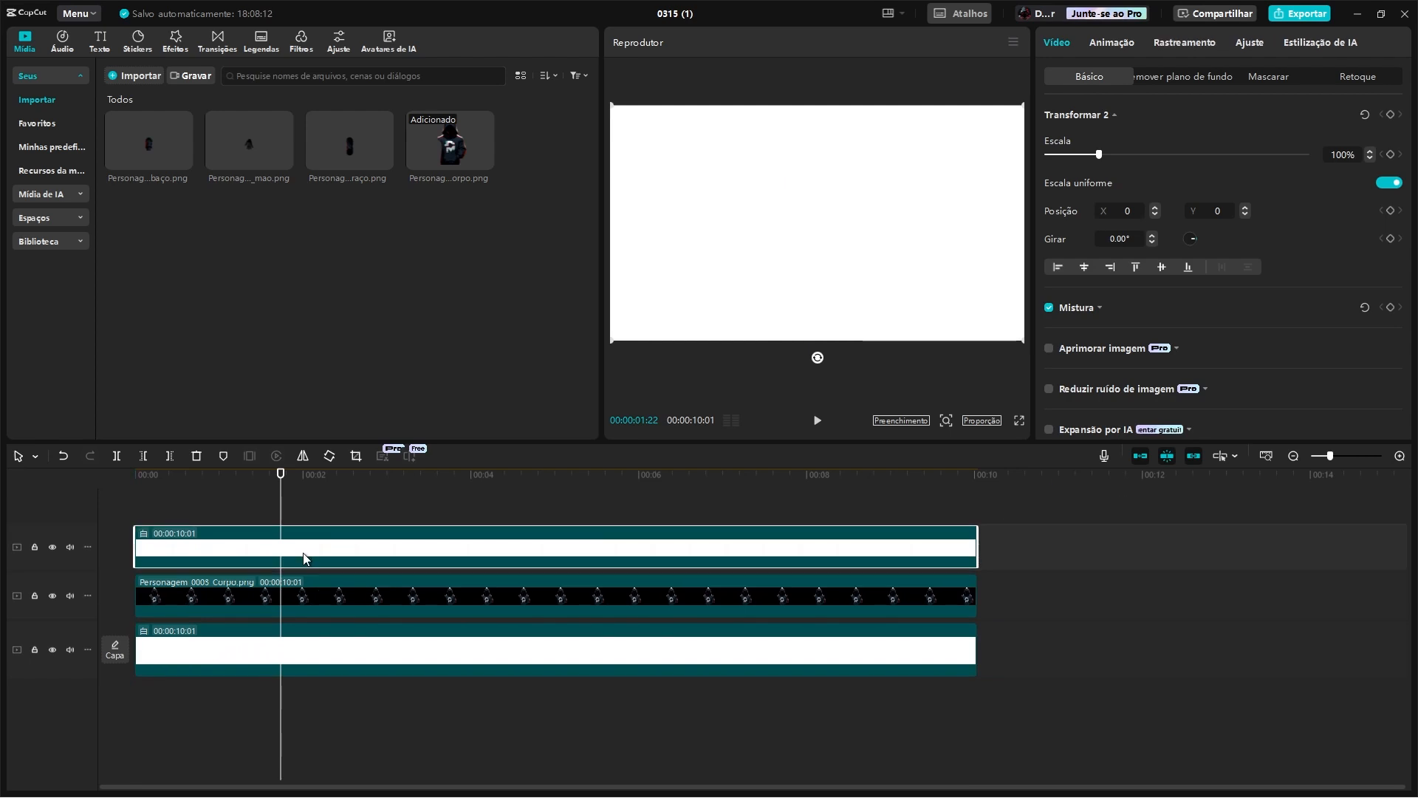
left_click_drag(245, 490, 196, 502)
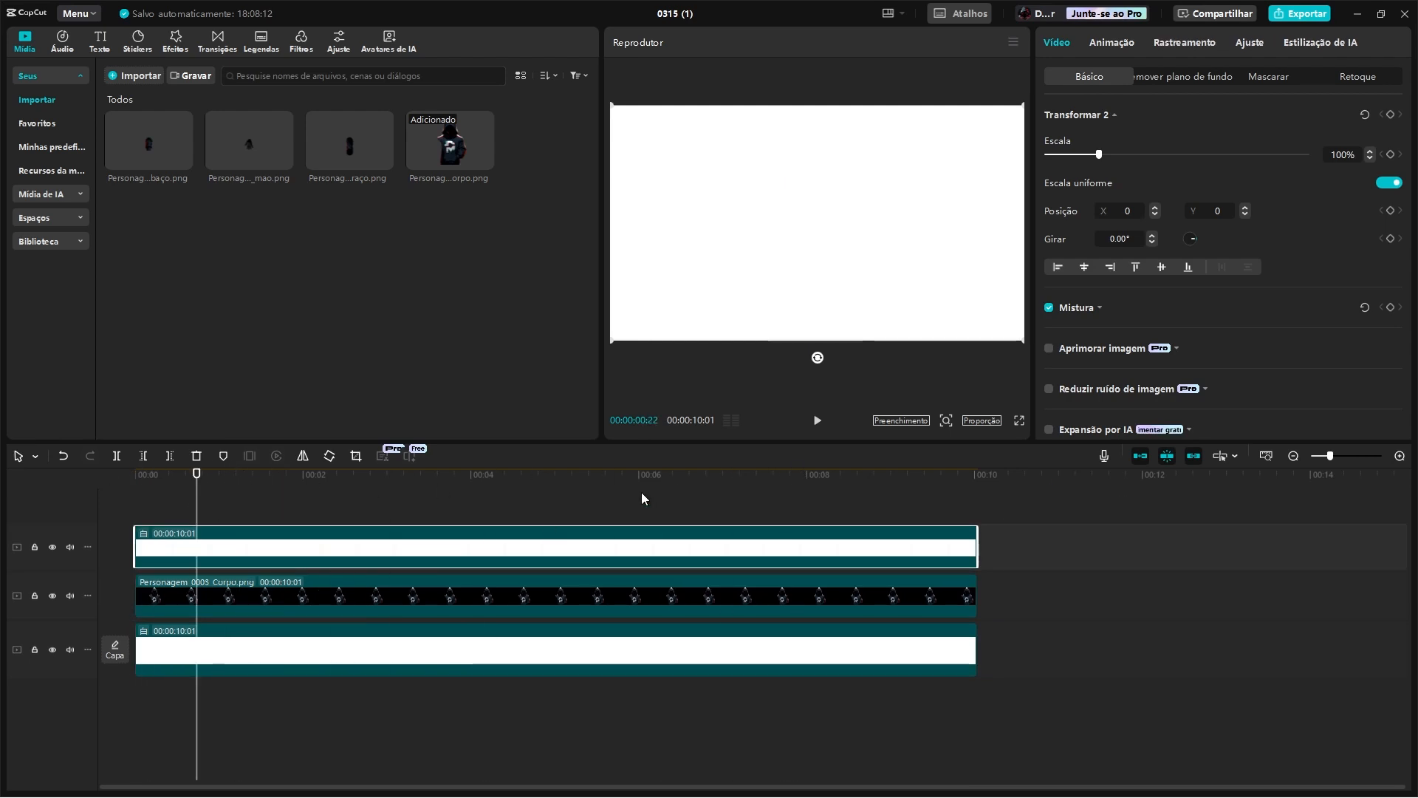
Step: Add a Caneta mask to the topmost white clip, outline a four-point eye shape, and curve its upper edge
left_click(1281, 82)
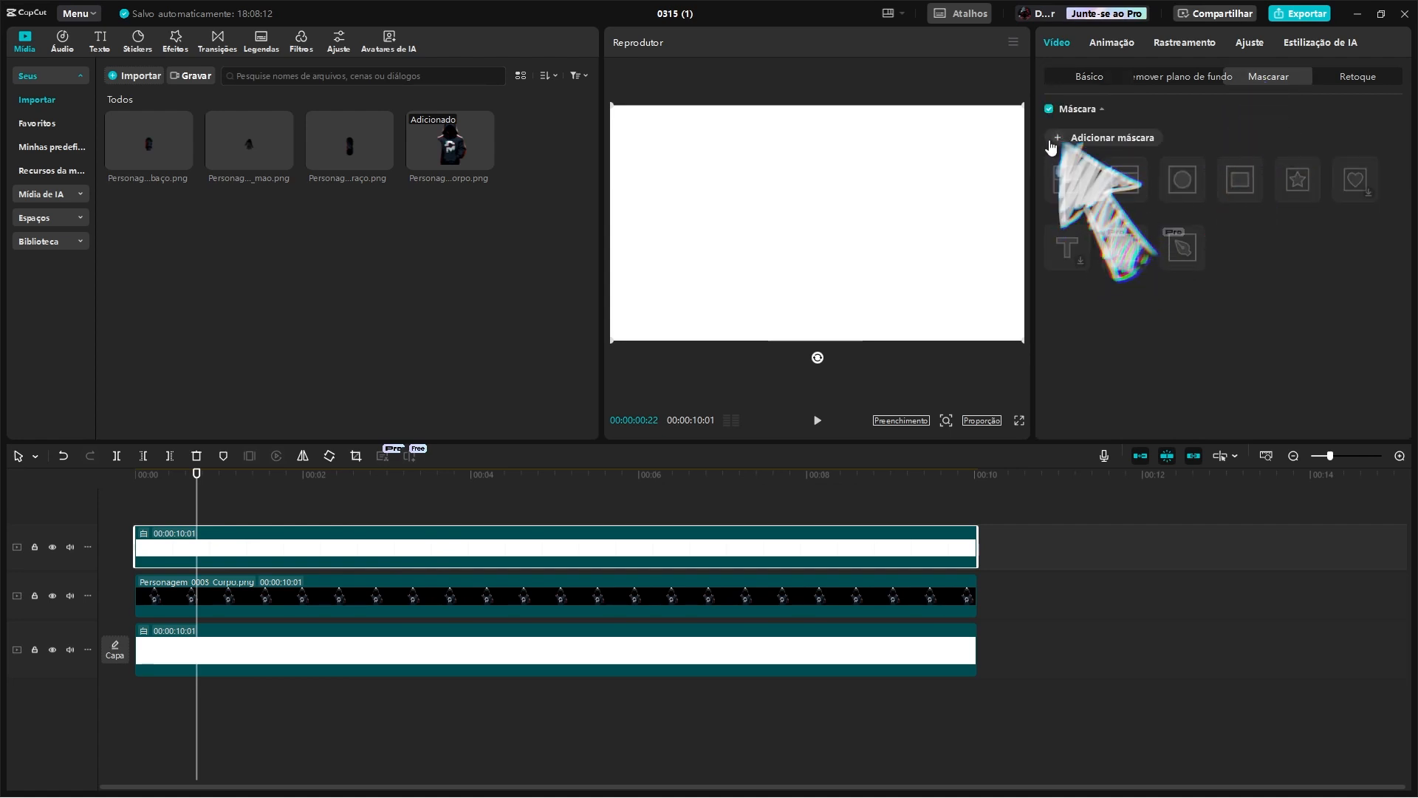
left_click(1112, 141)
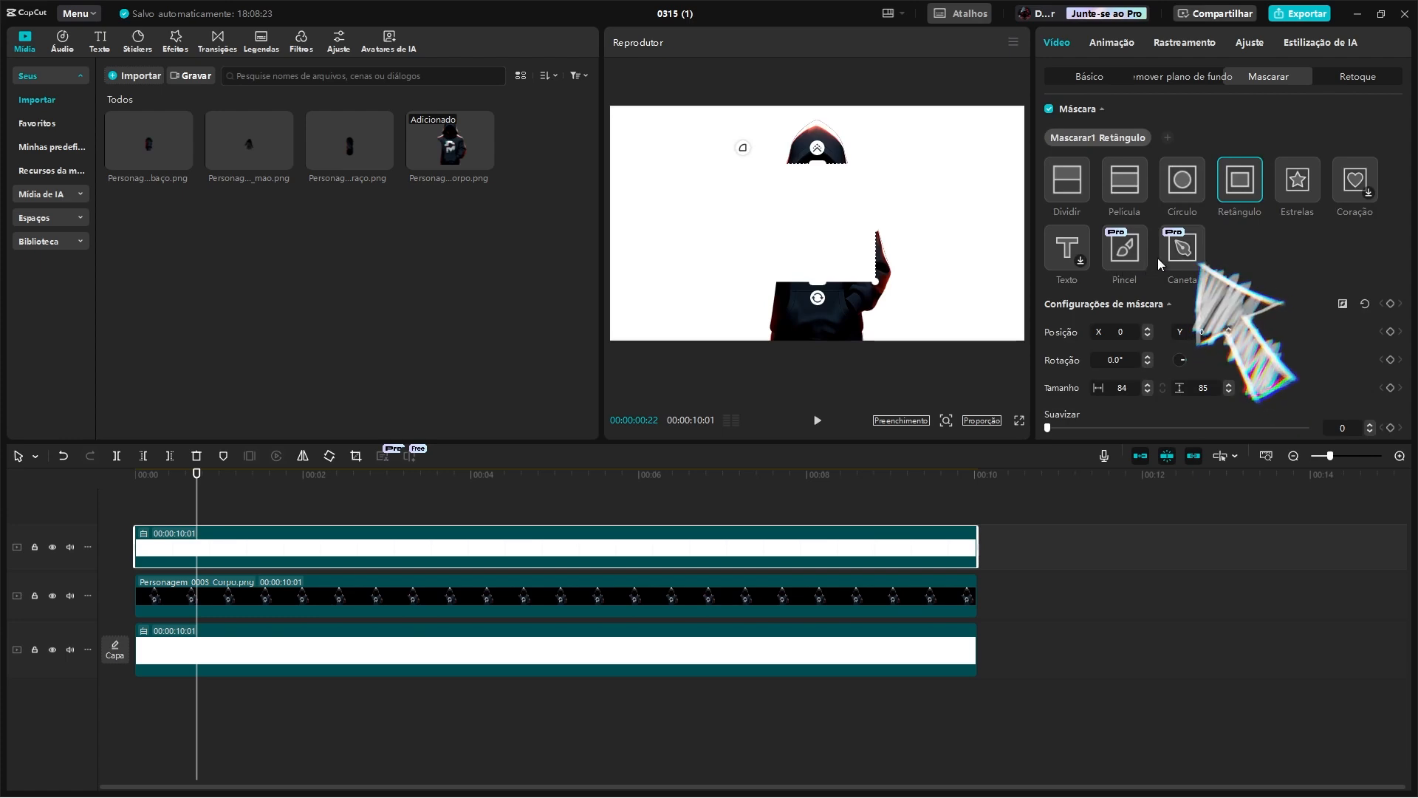
left_click(1184, 256)
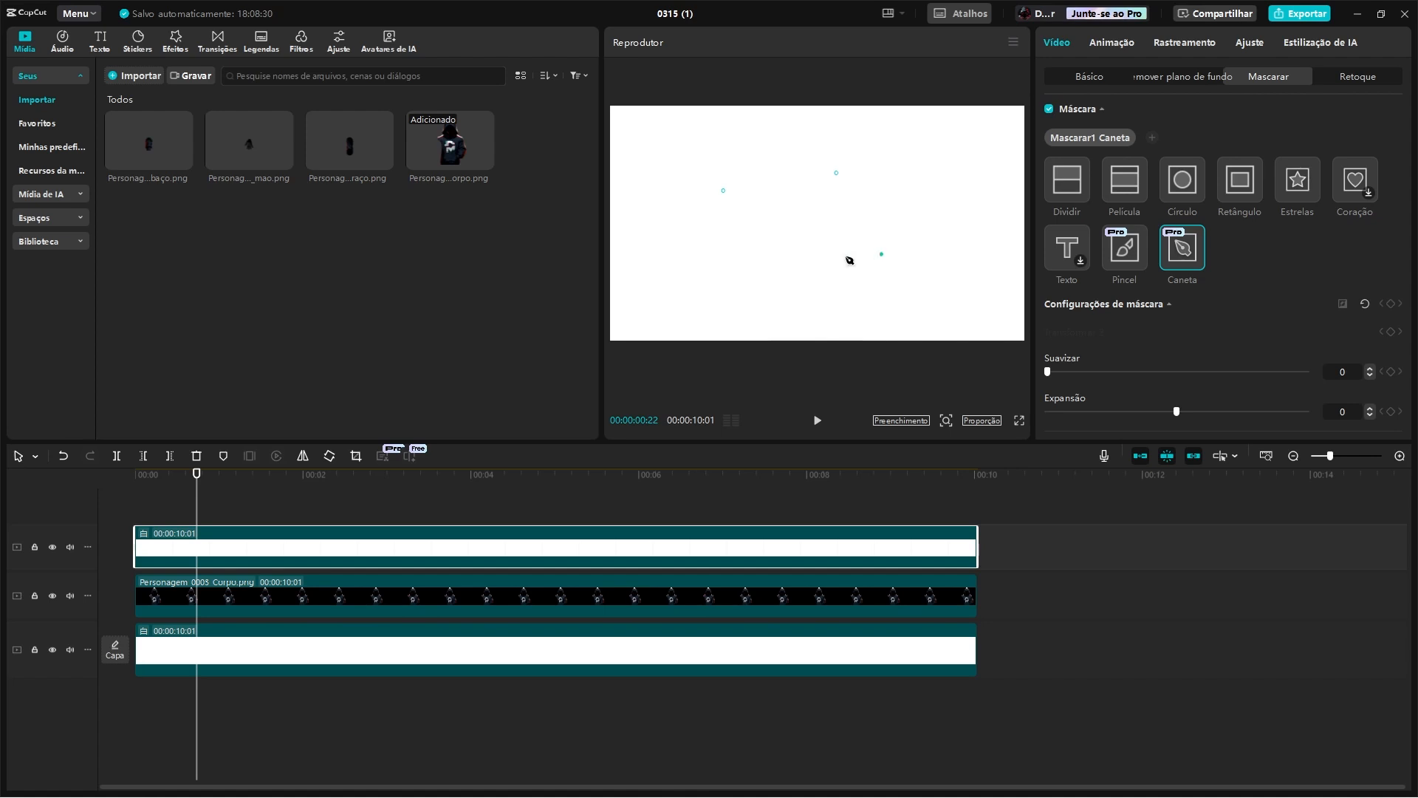
left_click(723, 191)
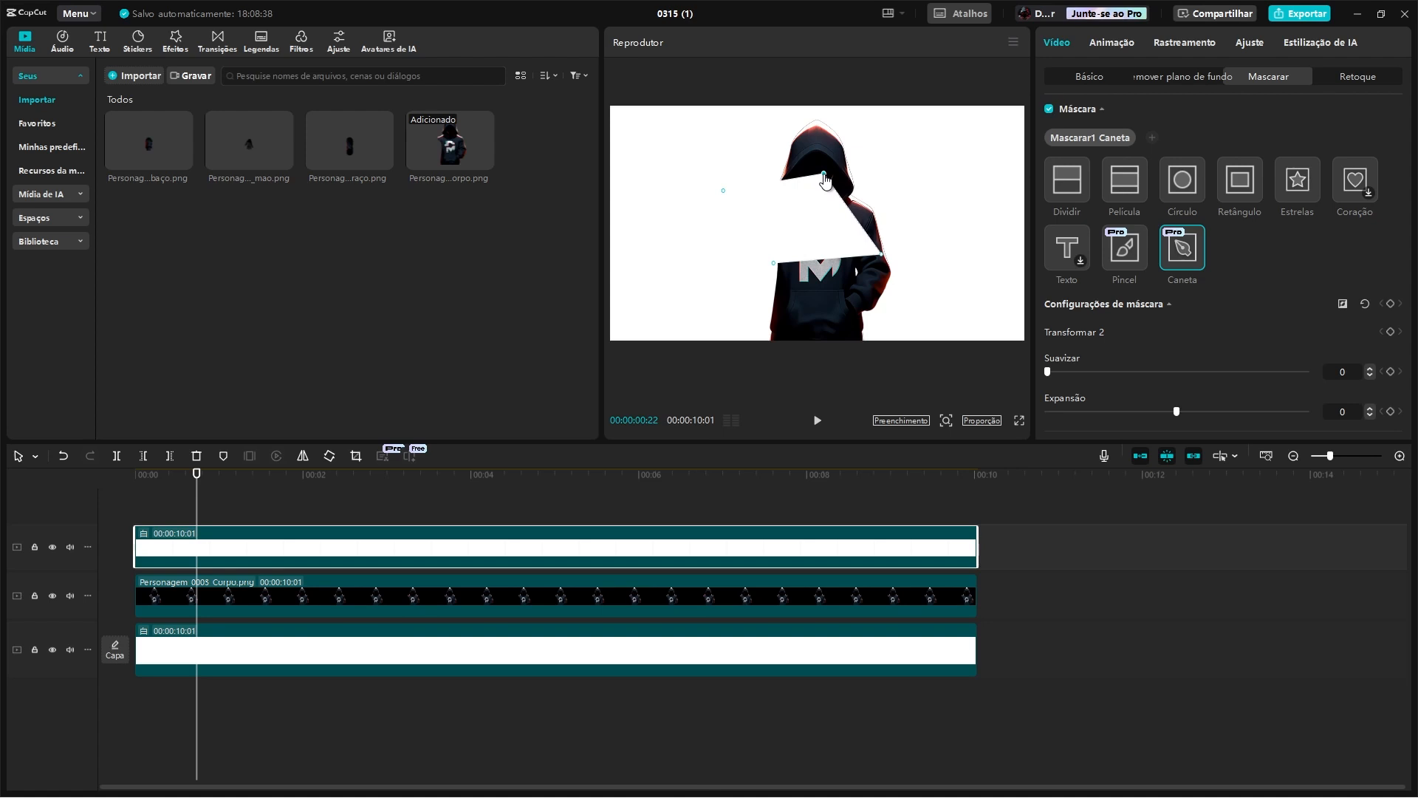
left_click_drag(851, 191, 873, 201)
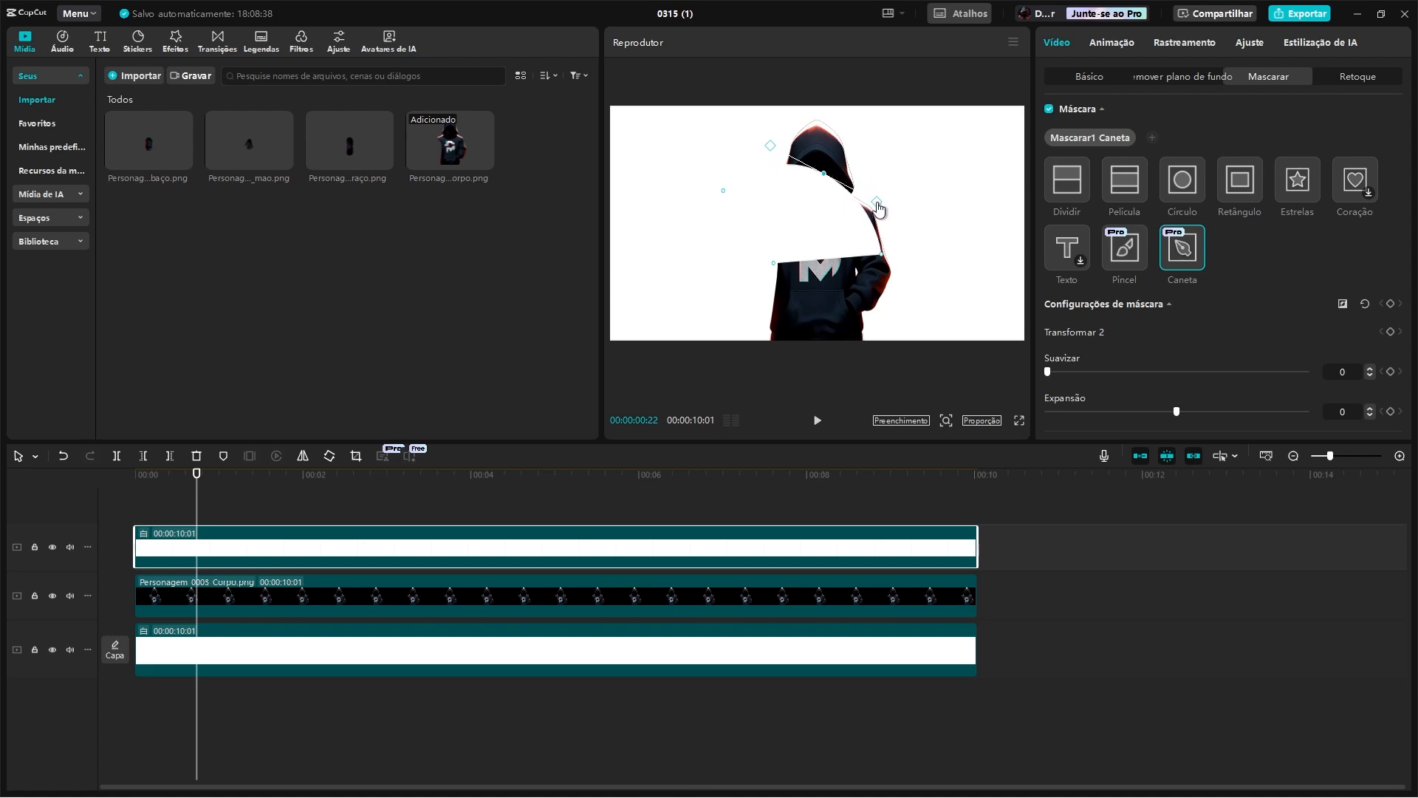
Step: Hide the bottom white track and shape the mask's lower and upper points into smooth curves resembling an eye
left_click(54, 651)
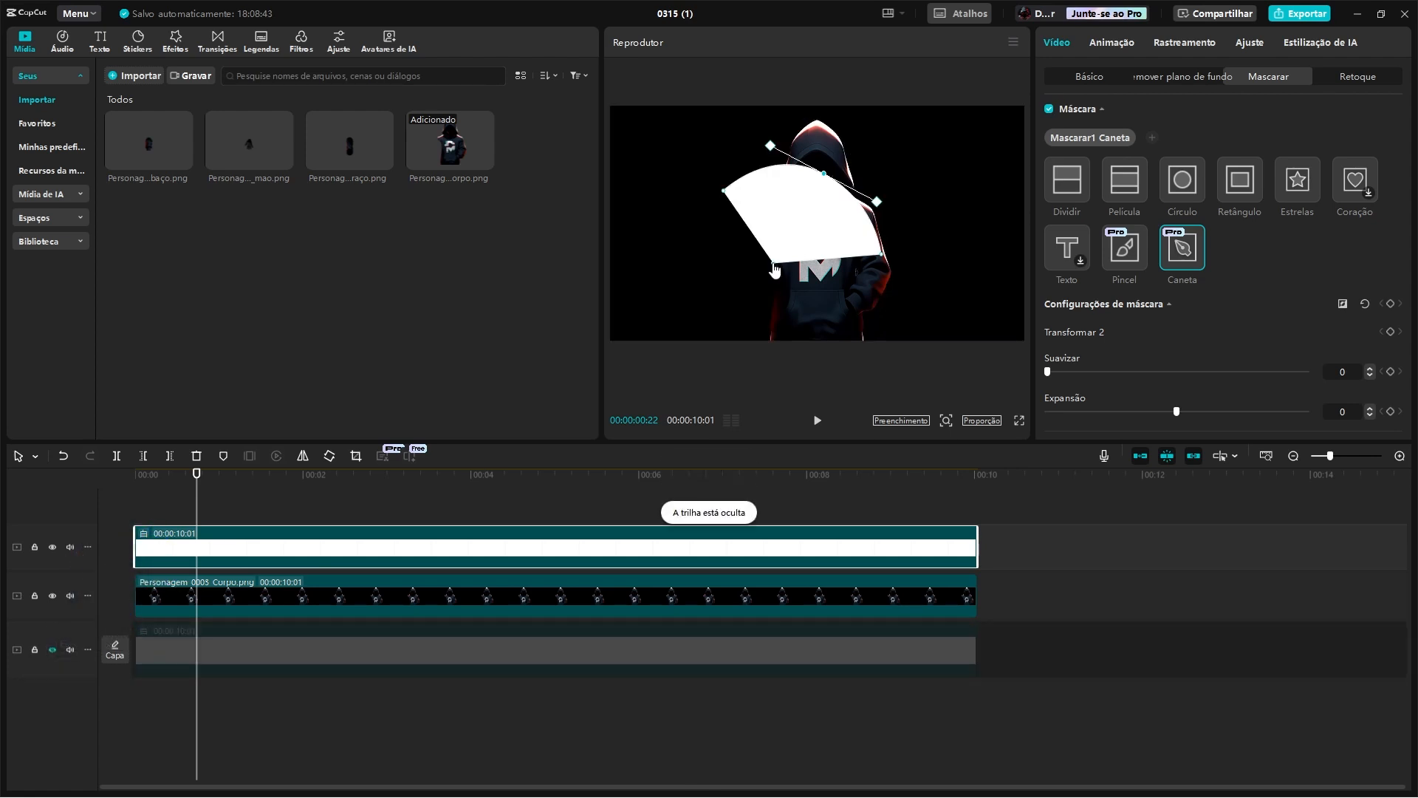
left_click_drag(774, 264, 731, 254)
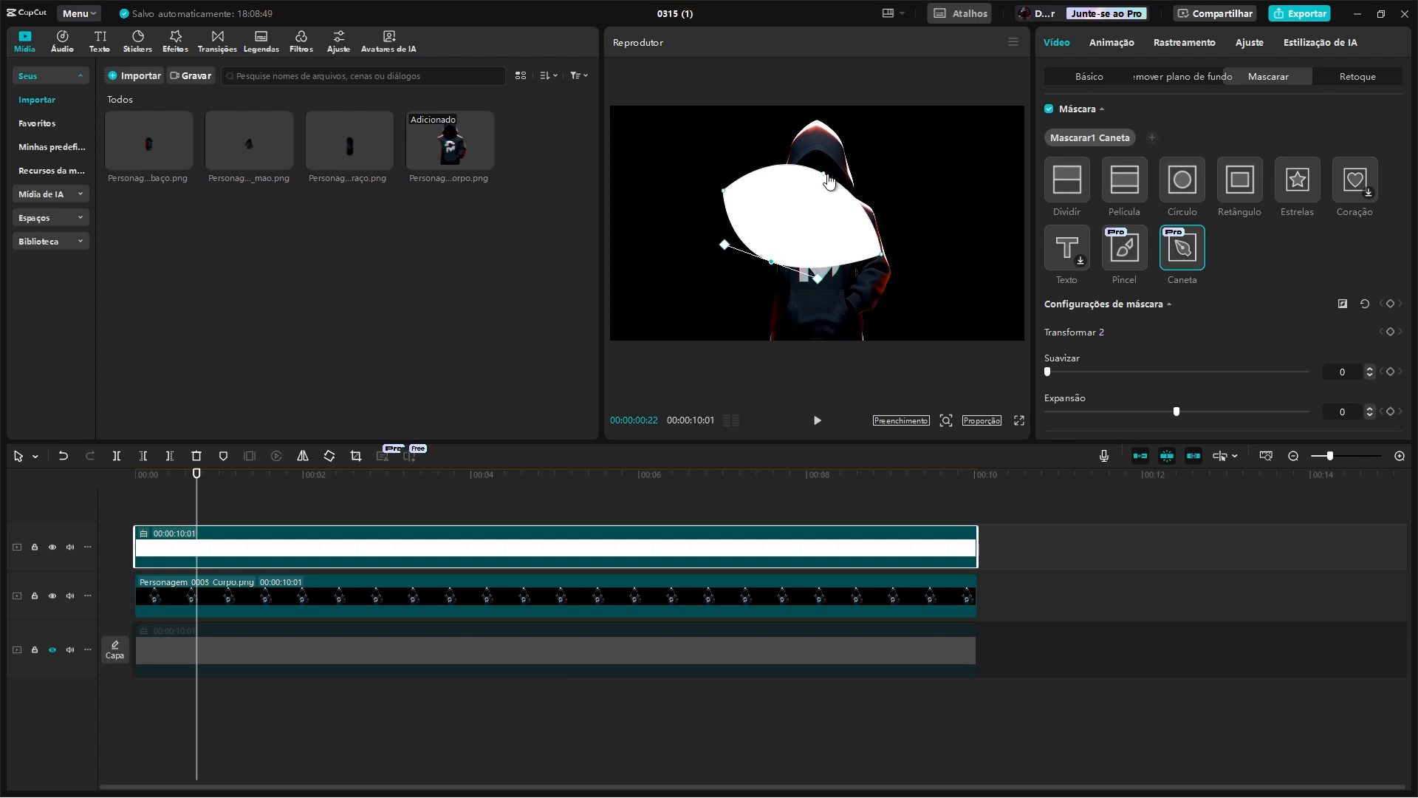
left_click_drag(825, 175, 838, 187)
left_click(764, 261)
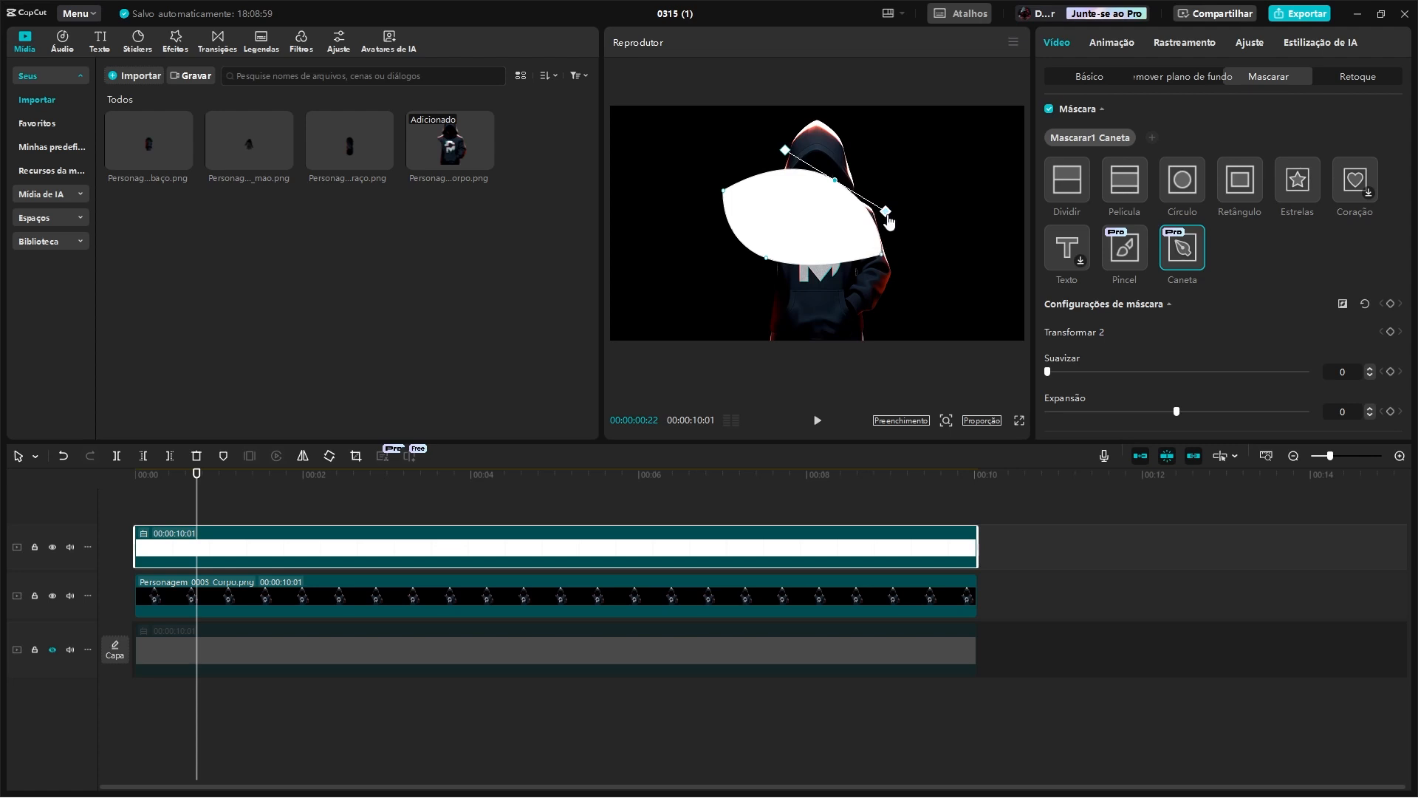
left_click_drag(785, 153, 782, 146)
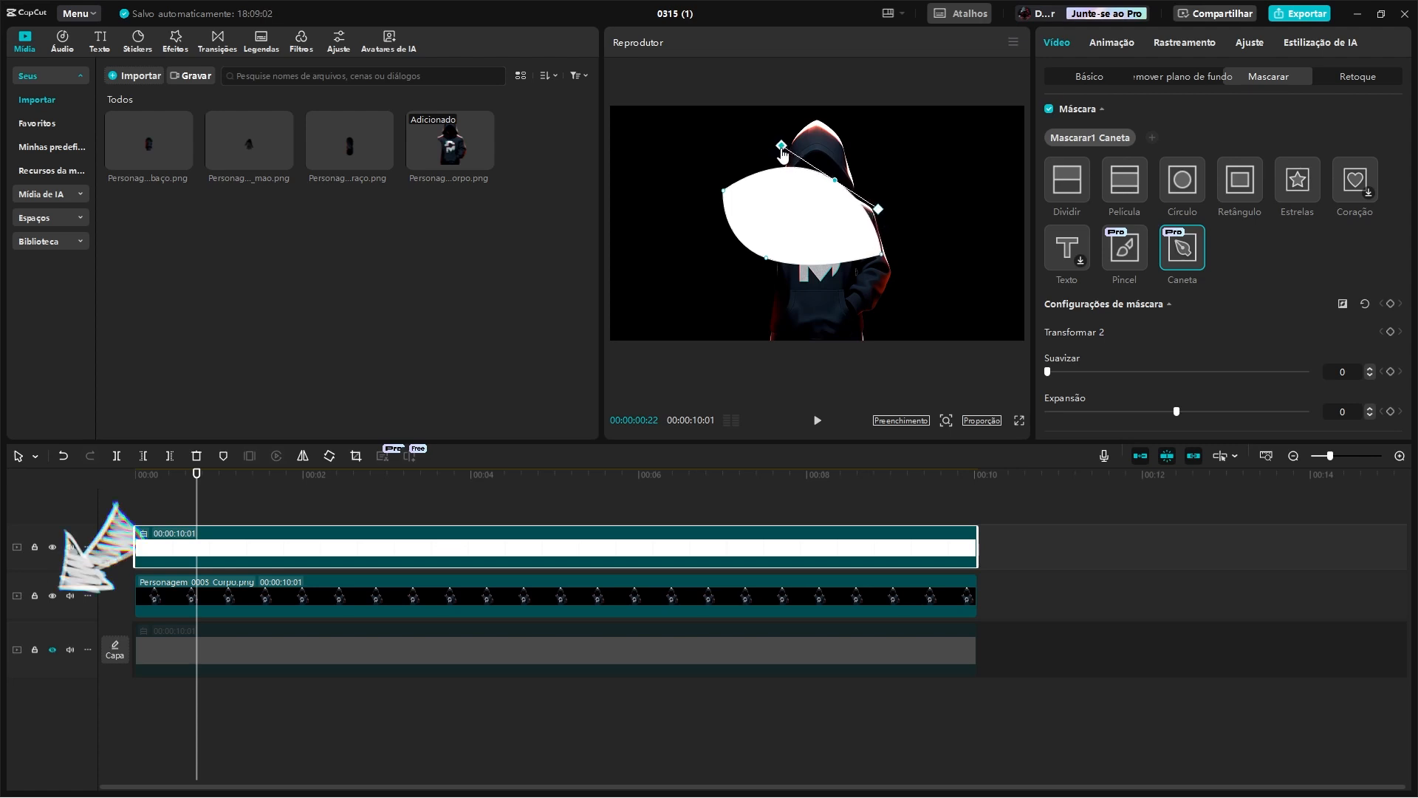
Step: Hide the character track and fine-tune the lower point and upper curve of the eye mask
left_click(53, 596)
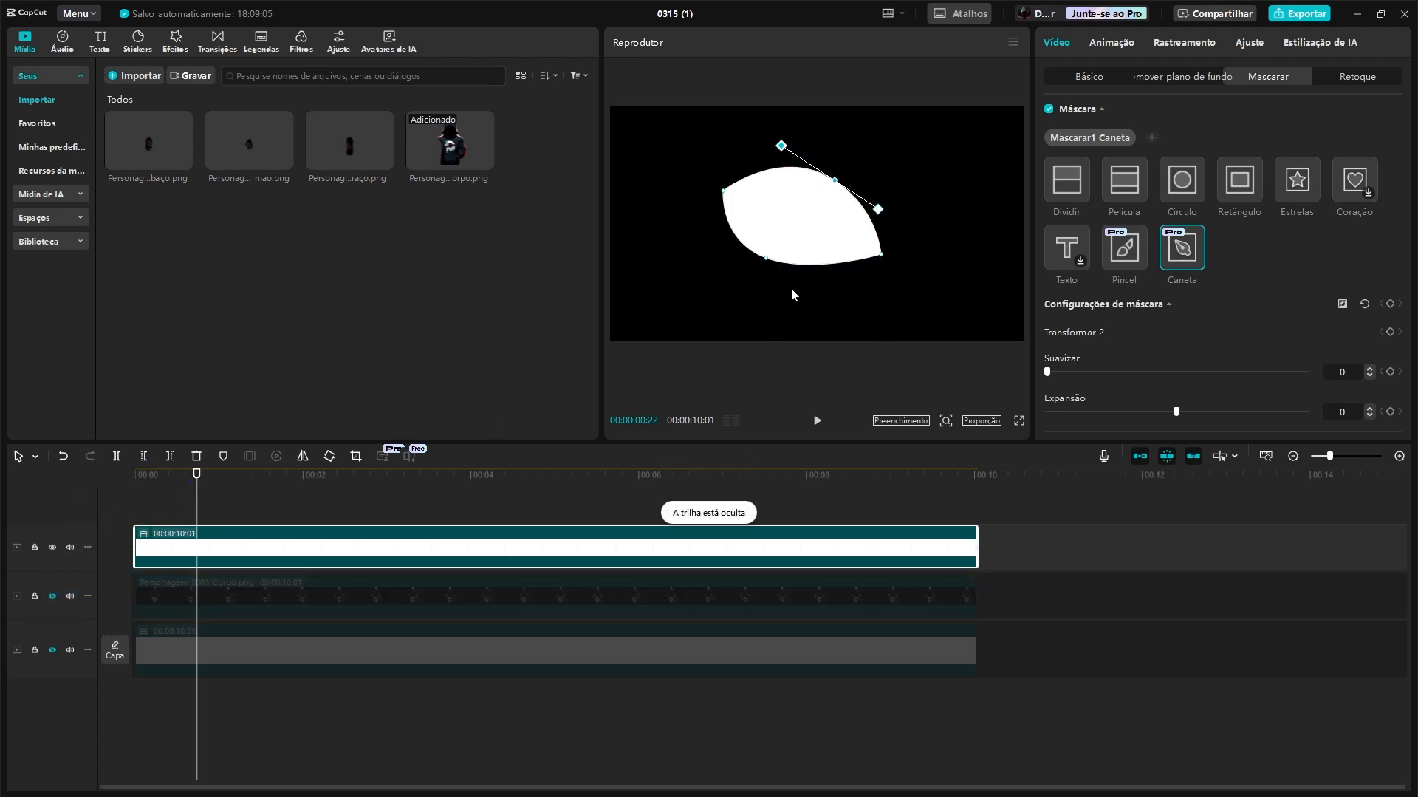
left_click(767, 260)
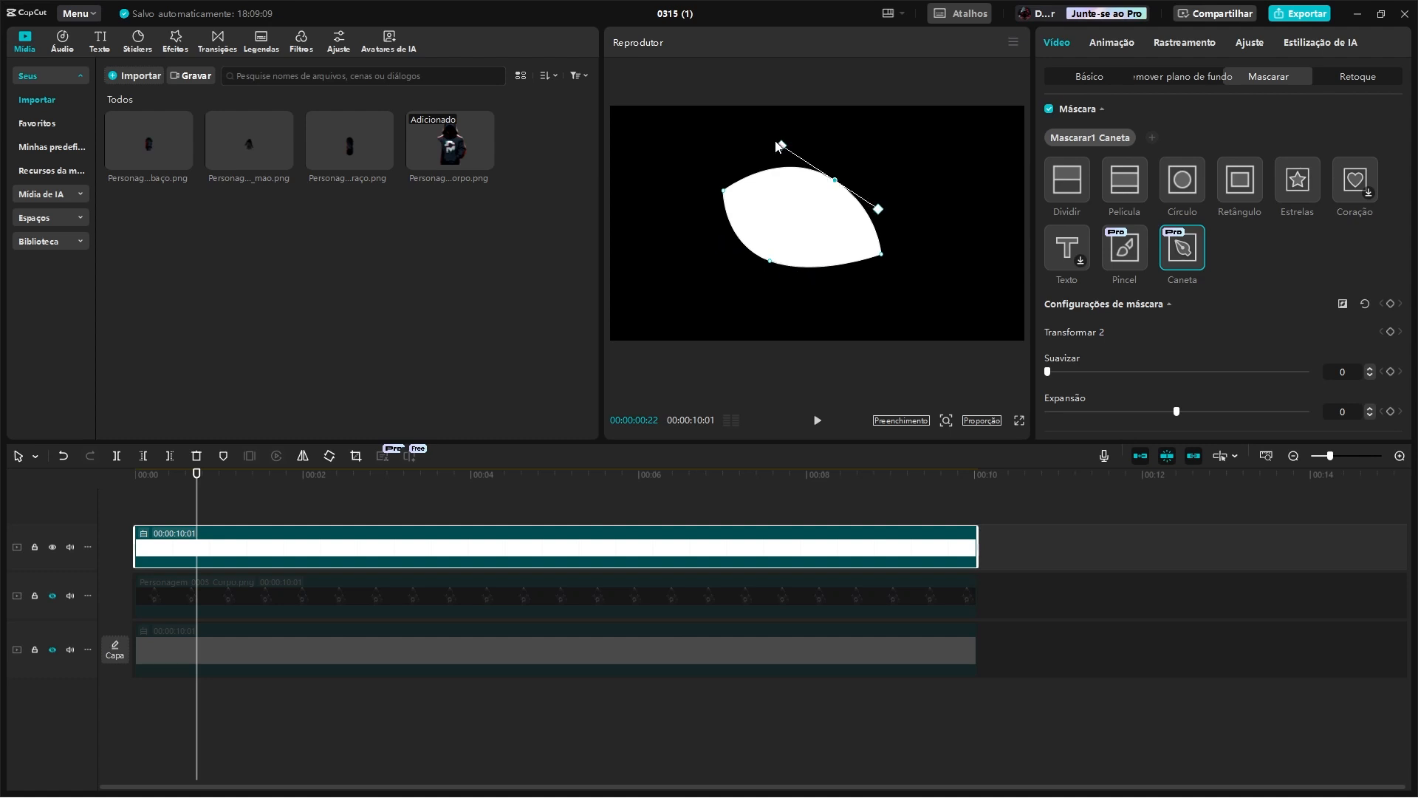
left_click_drag(782, 151, 780, 157)
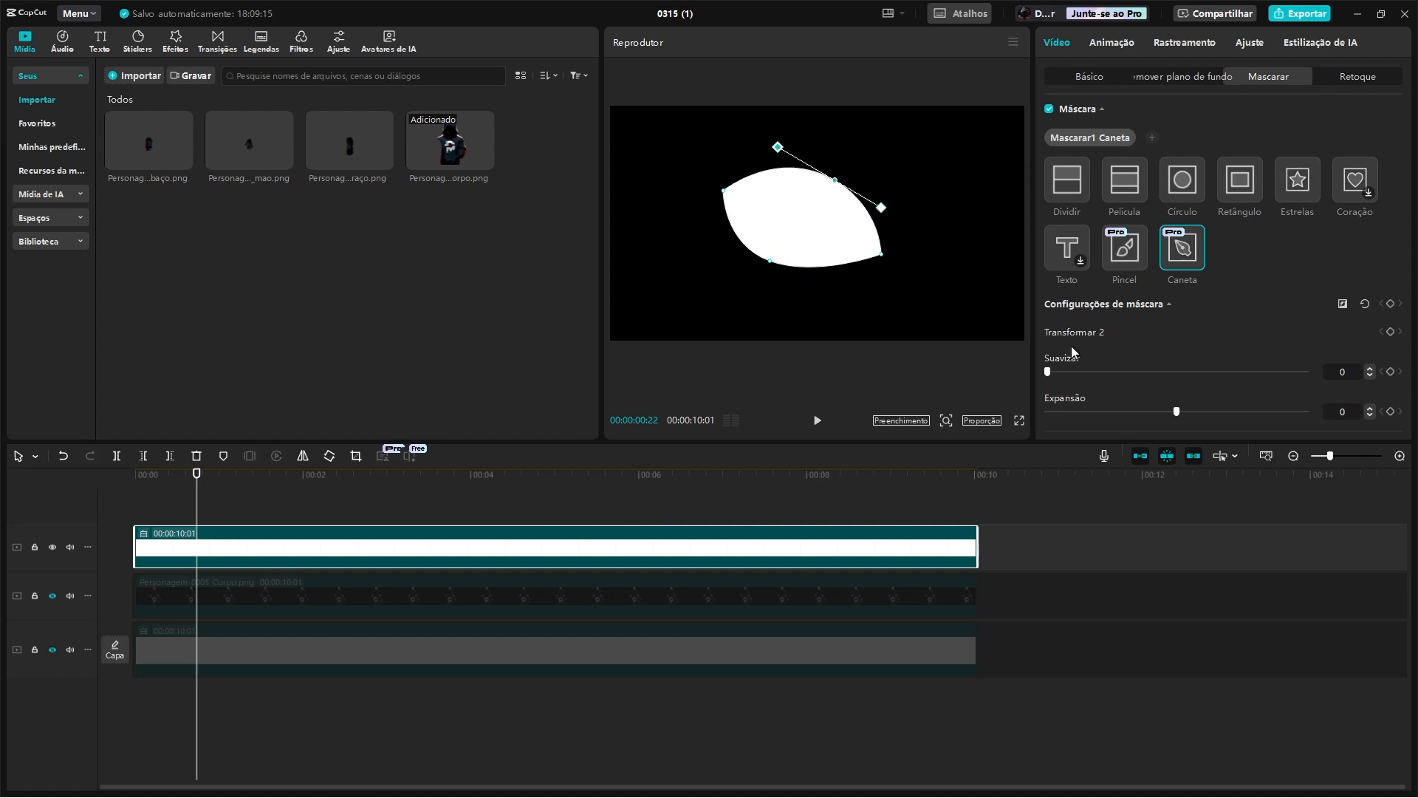
Step: Add keyframes for all mask settings of the open eye at 00:00:01:00
left_click_drag(196, 475, 205, 481)
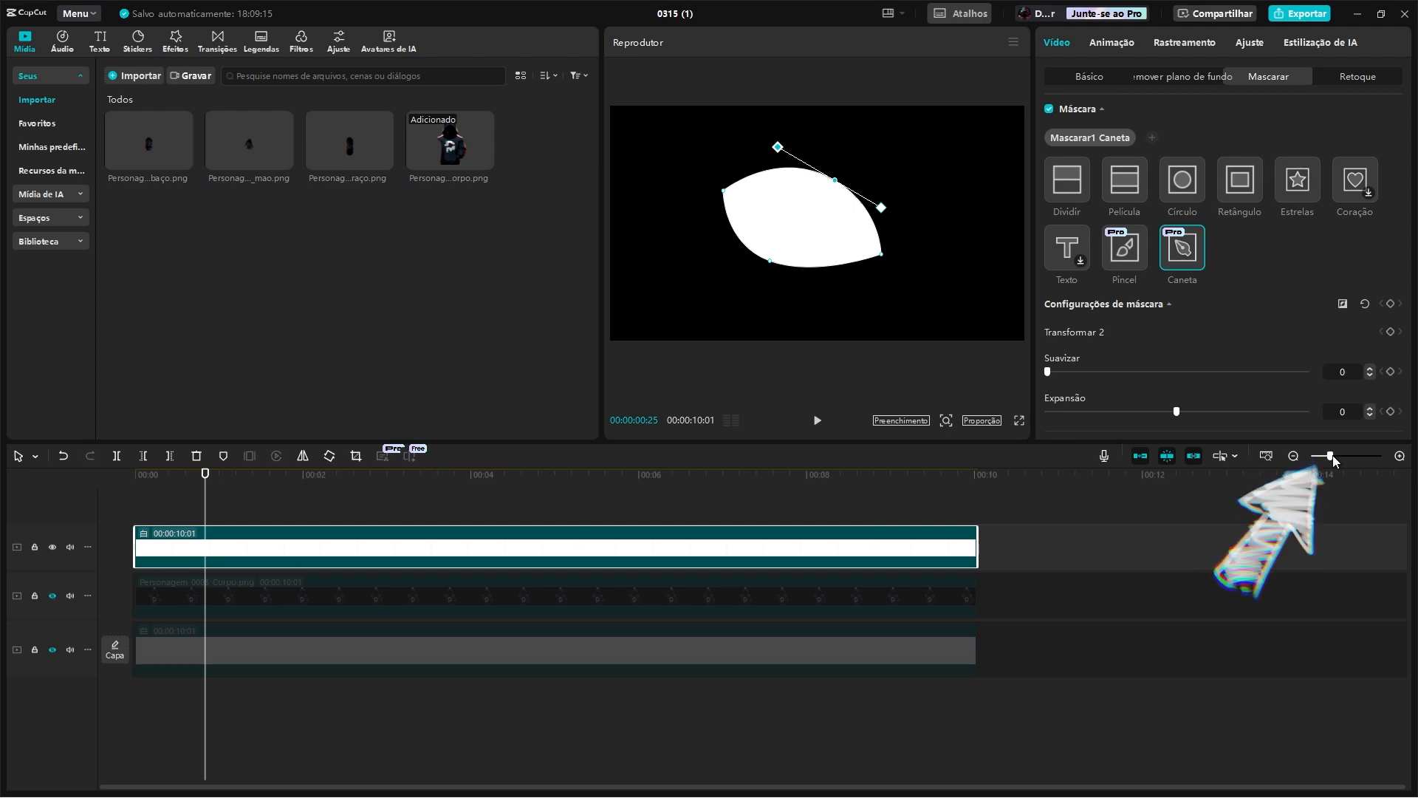
left_click_drag(1331, 456, 1341, 456)
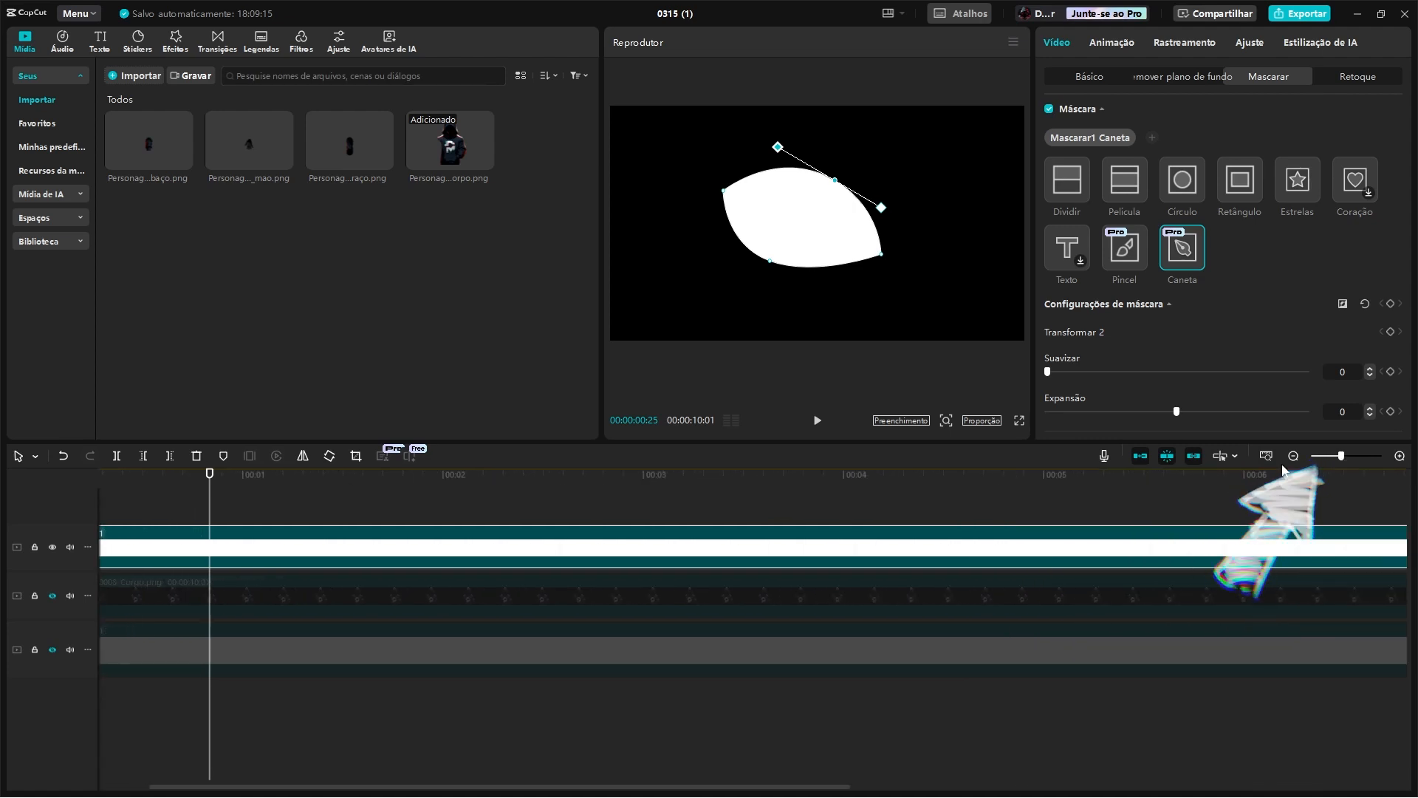
left_click(241, 476)
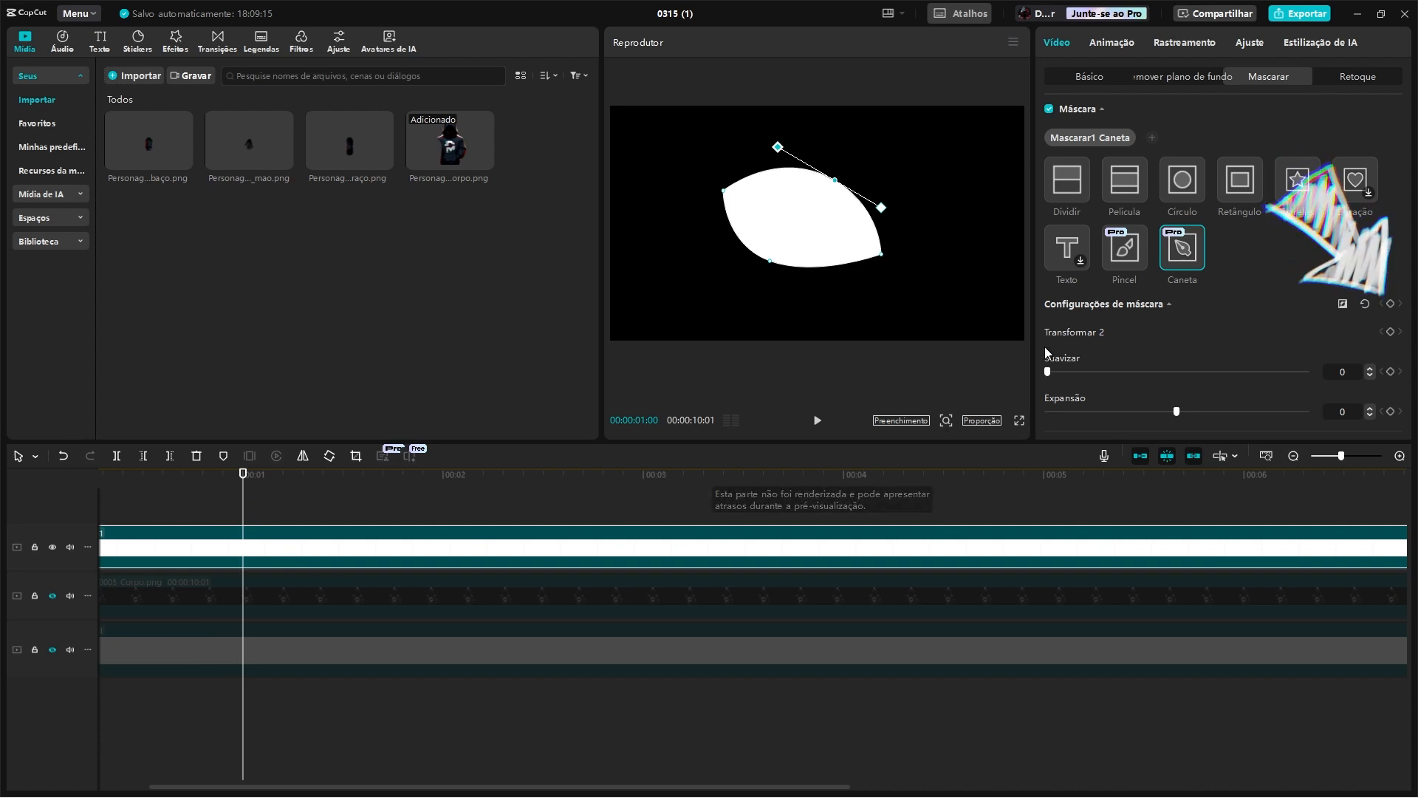
left_click(1390, 304)
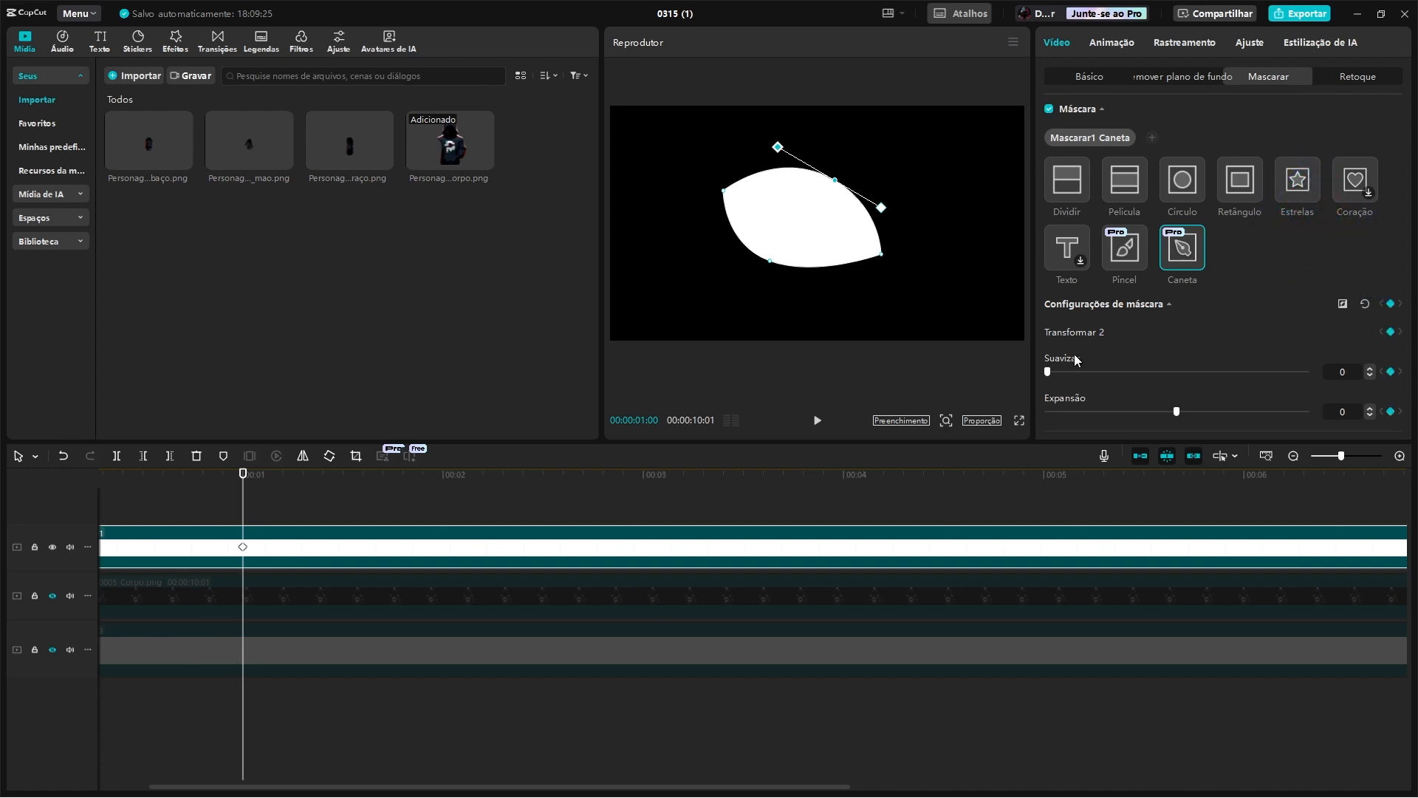
Step: At 00:00:01:09, bring the upper and lower mask points together so the eye closes into a thin curved line
left_click_drag(254, 483, 303, 484)
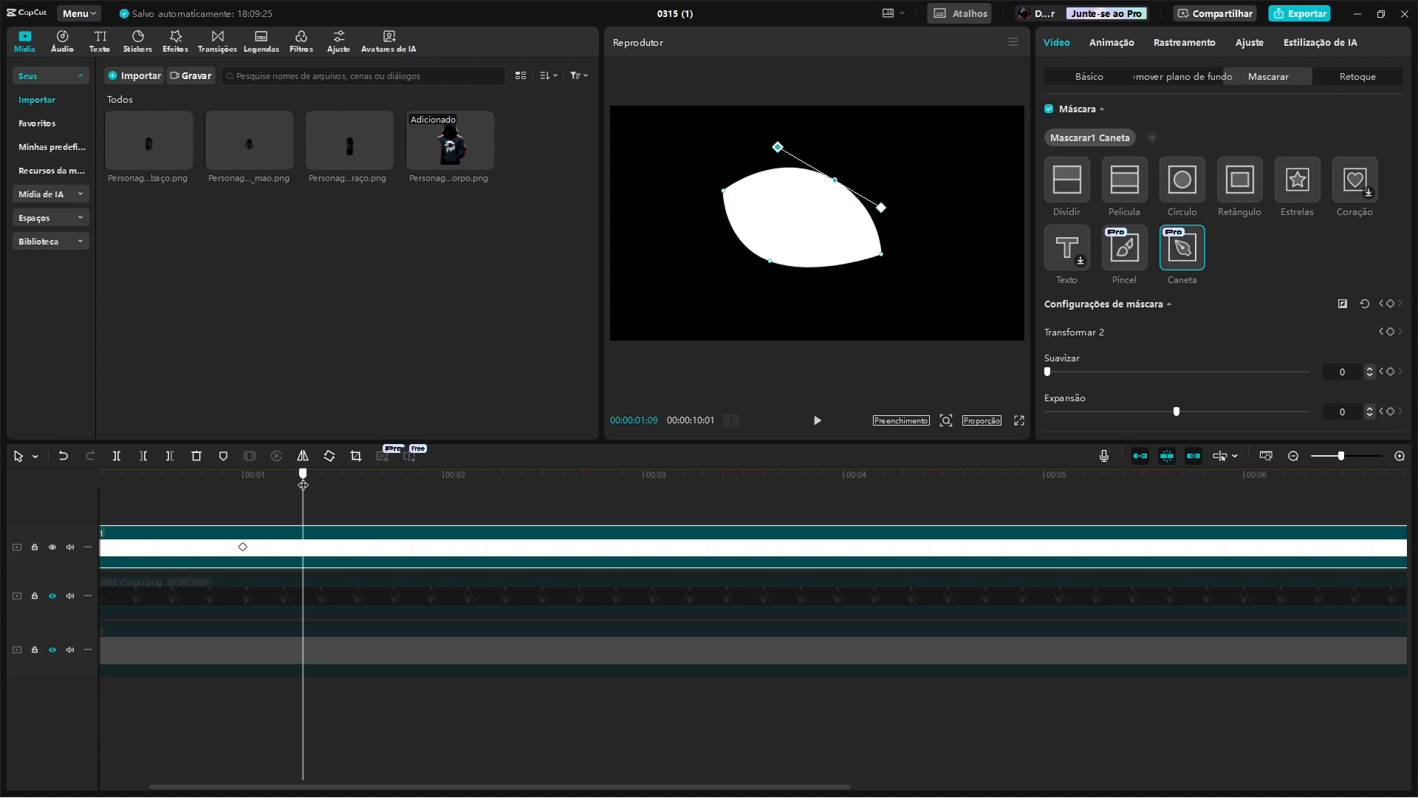
left_click_drag(835, 181, 816, 213)
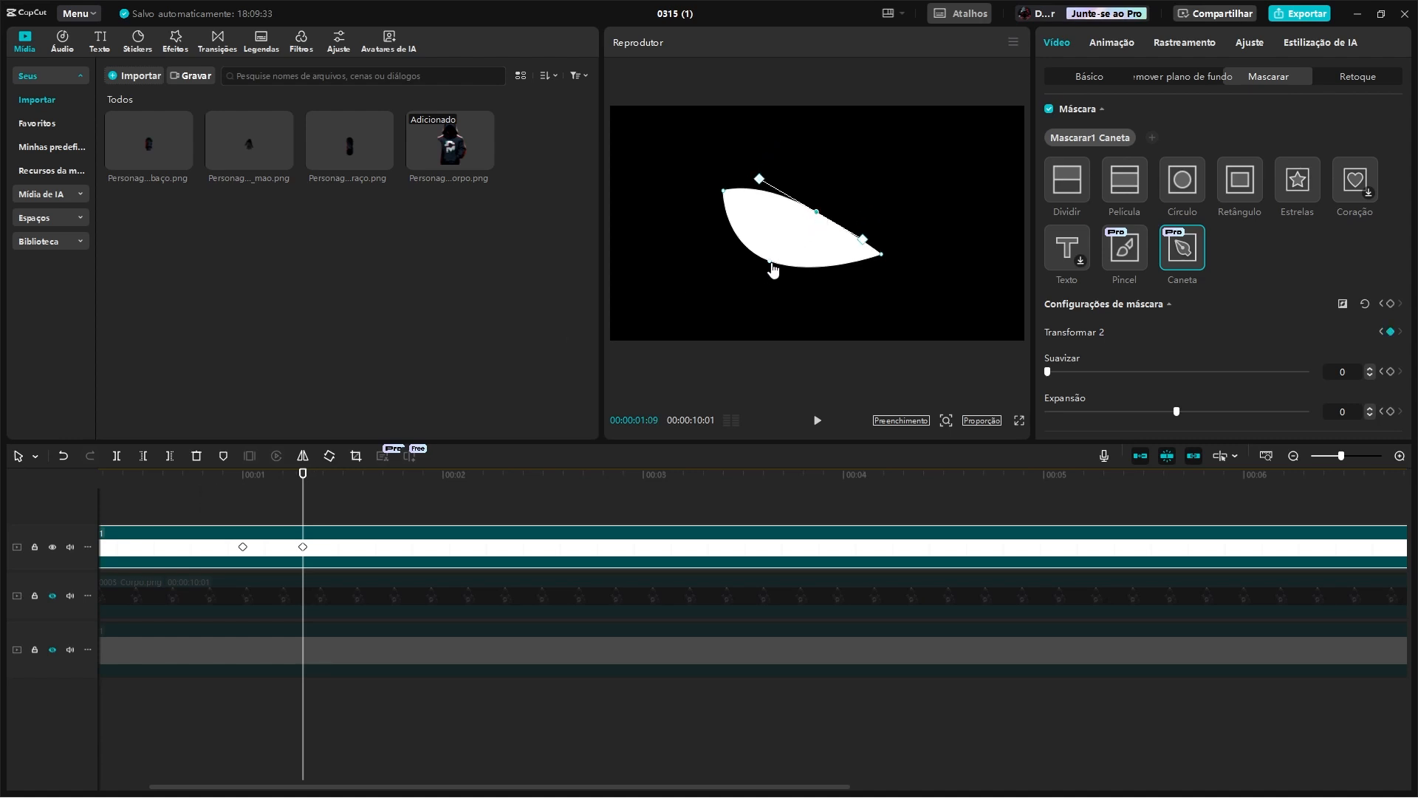
left_click_drag(770, 262, 872, 239)
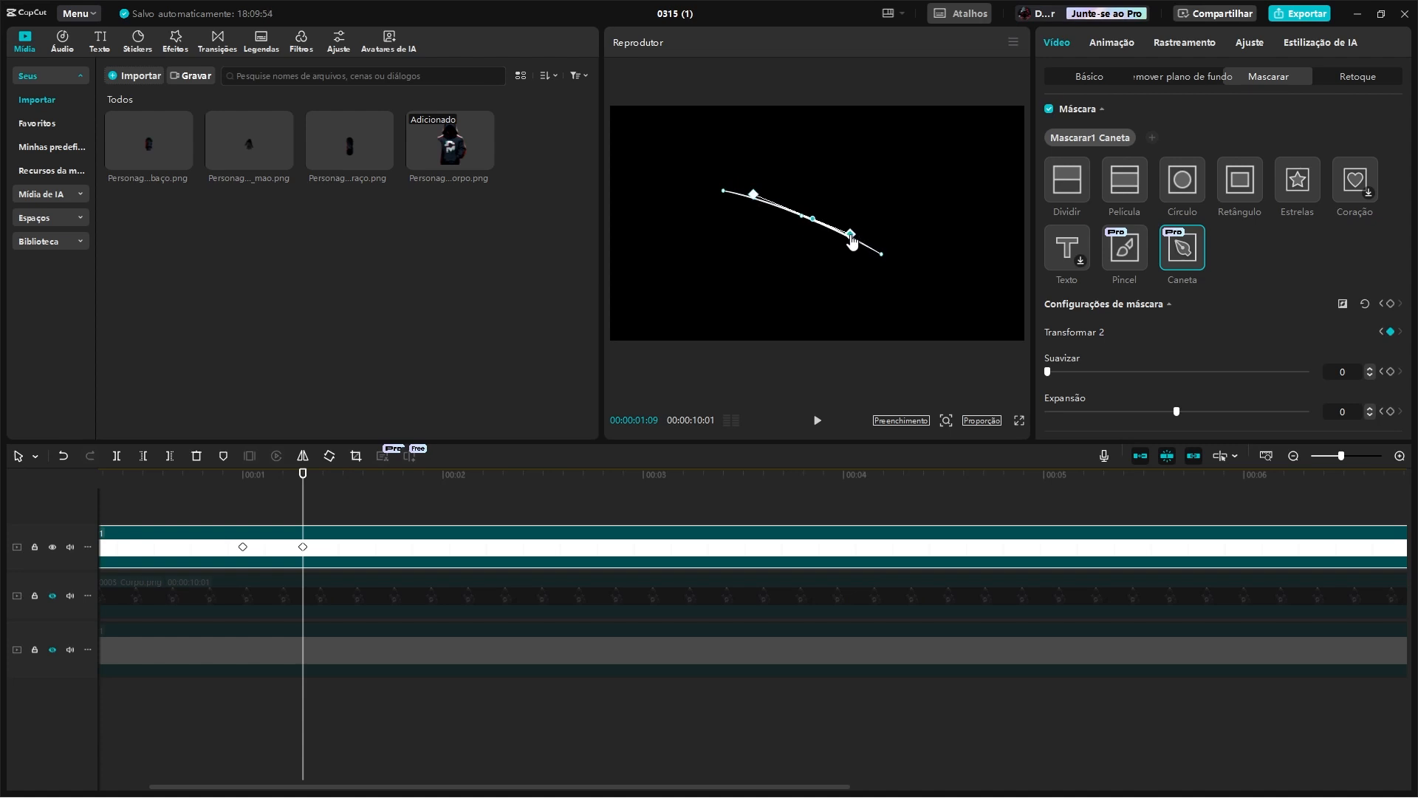
Step: Copy the closed-eye mask keyframe from 00:00:01:09 to 00:00:01:18
left_click(280, 515)
left_click_drag(146, 477, 419, 484)
left_click(431, 551)
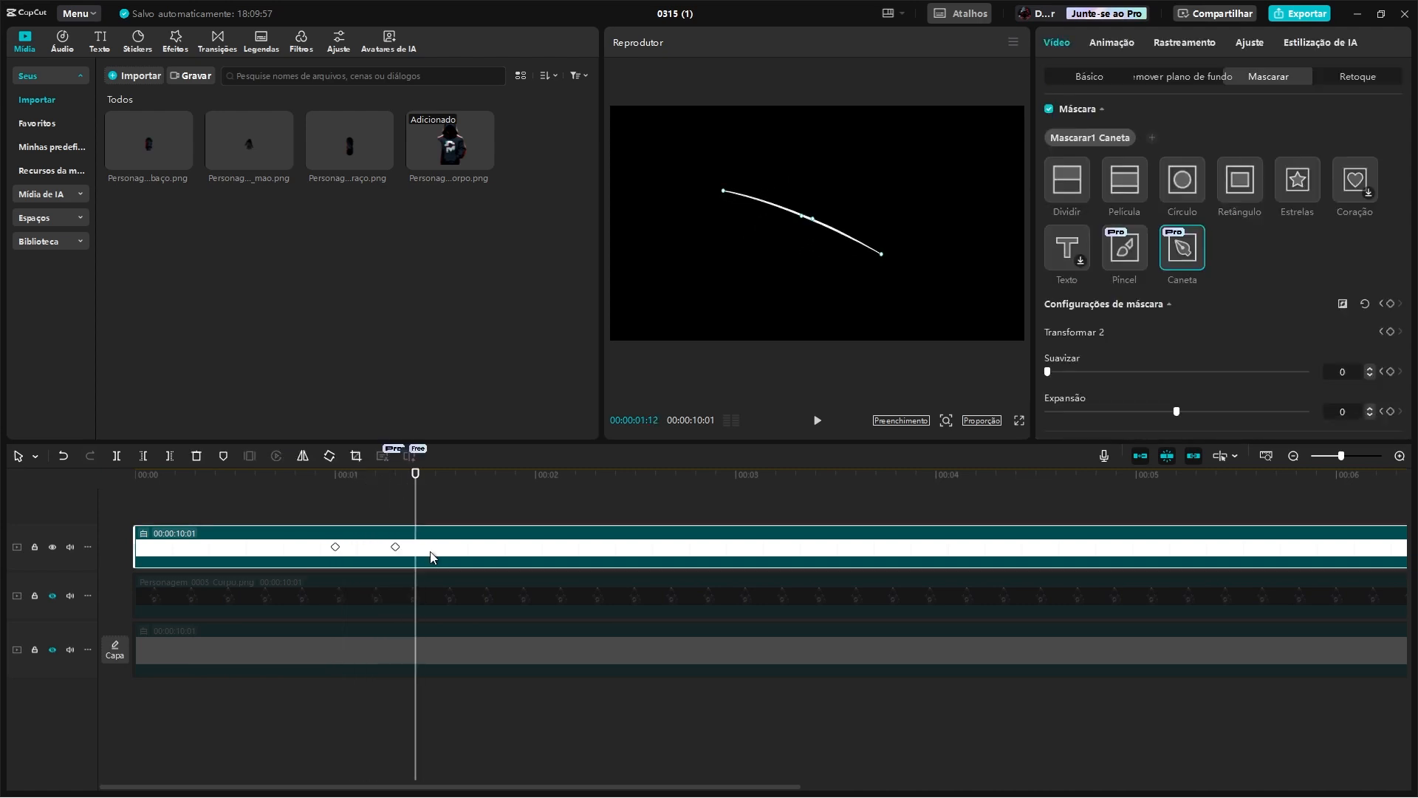
left_click_drag(430, 551, 393, 548)
left_click(394, 547)
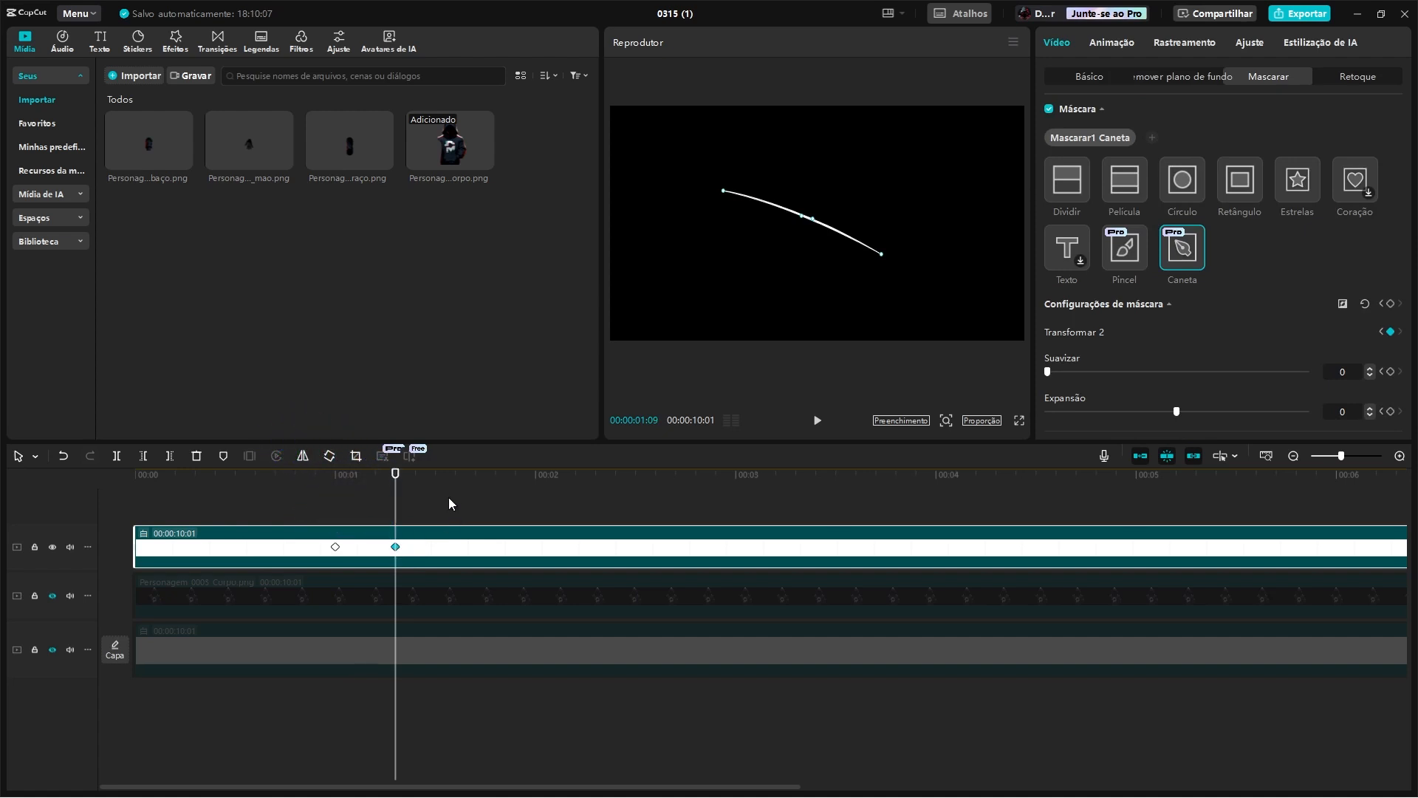
left_click(455, 479)
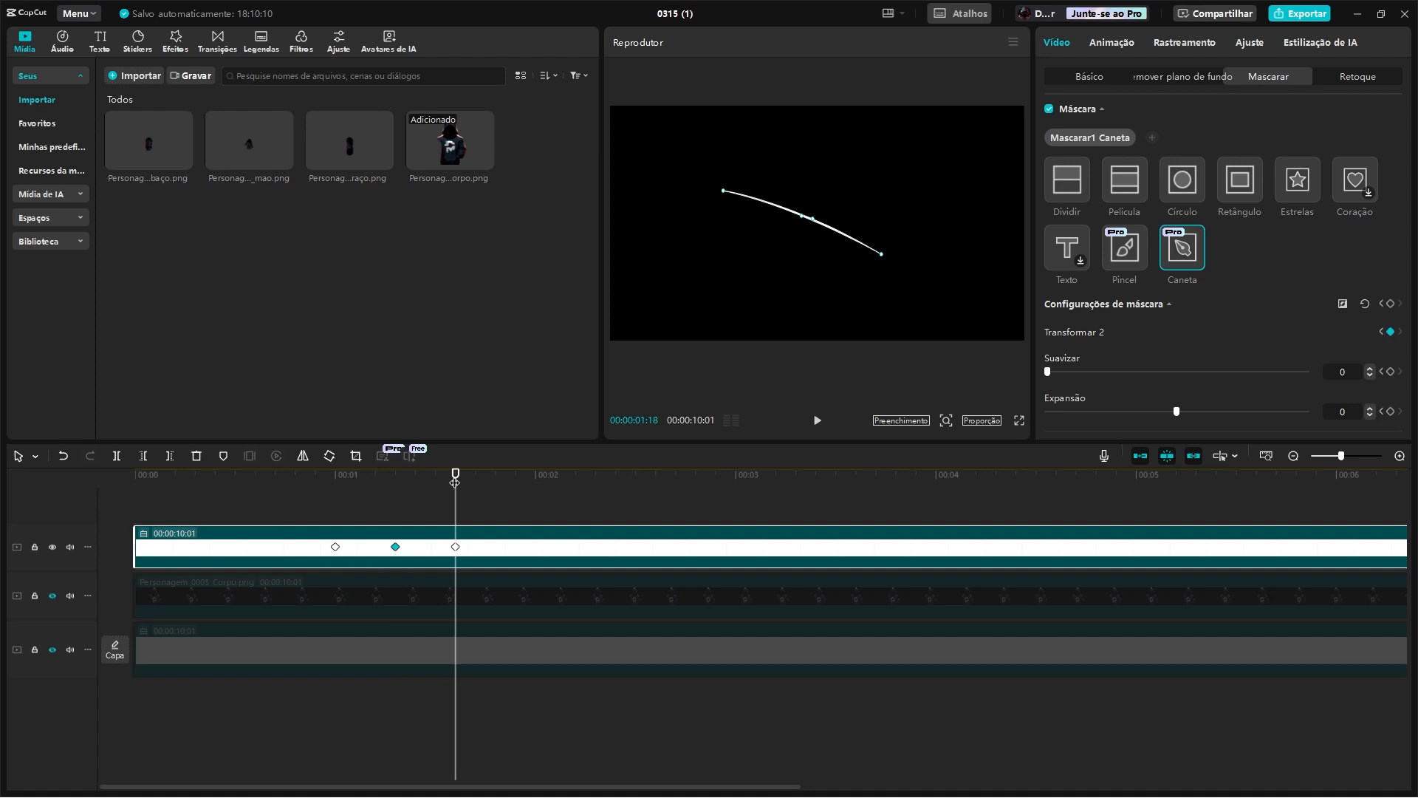
Step: Copy the open-eye mask keyframe from 00:00:01:00 to 00:00:01:27 so the eye opens again
left_click(336, 547)
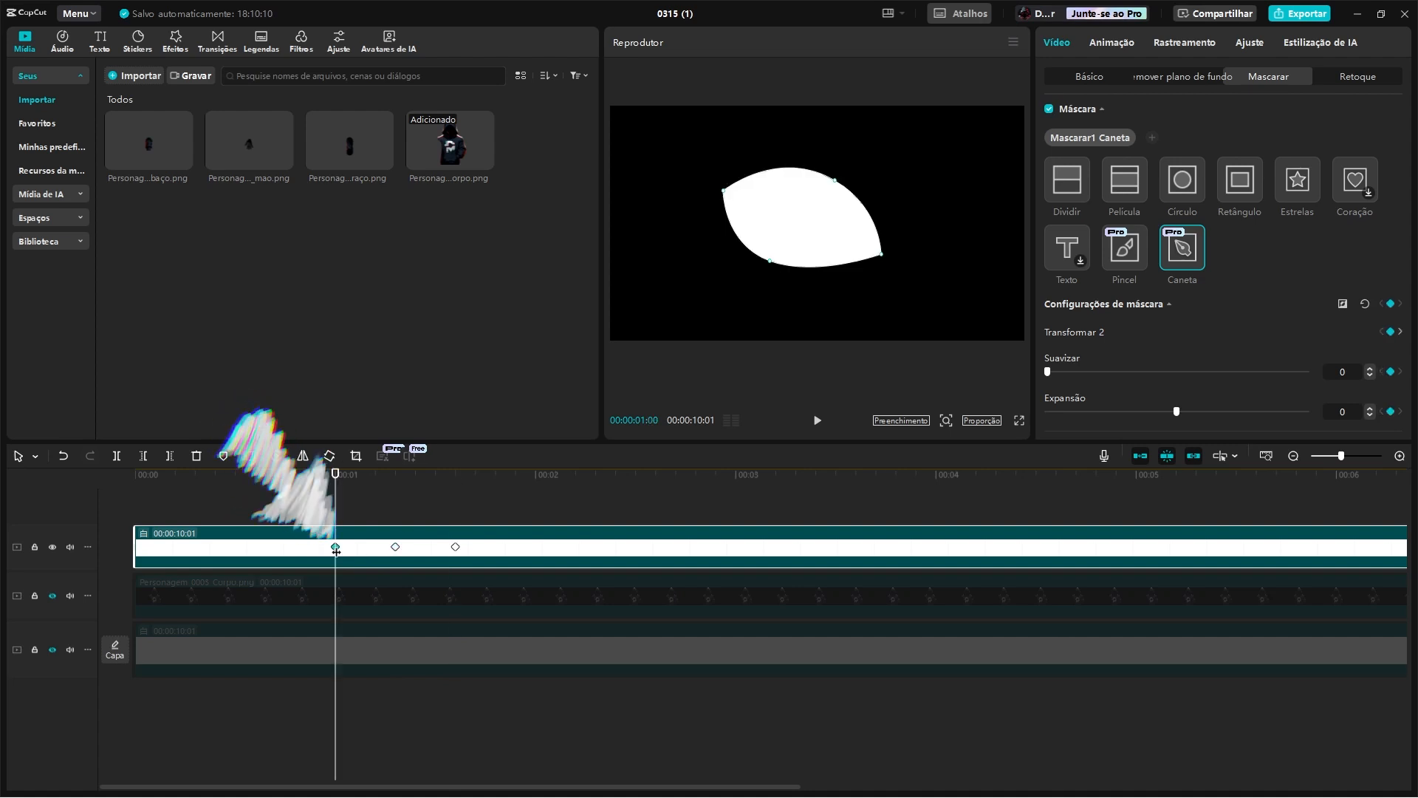
left_click(517, 477)
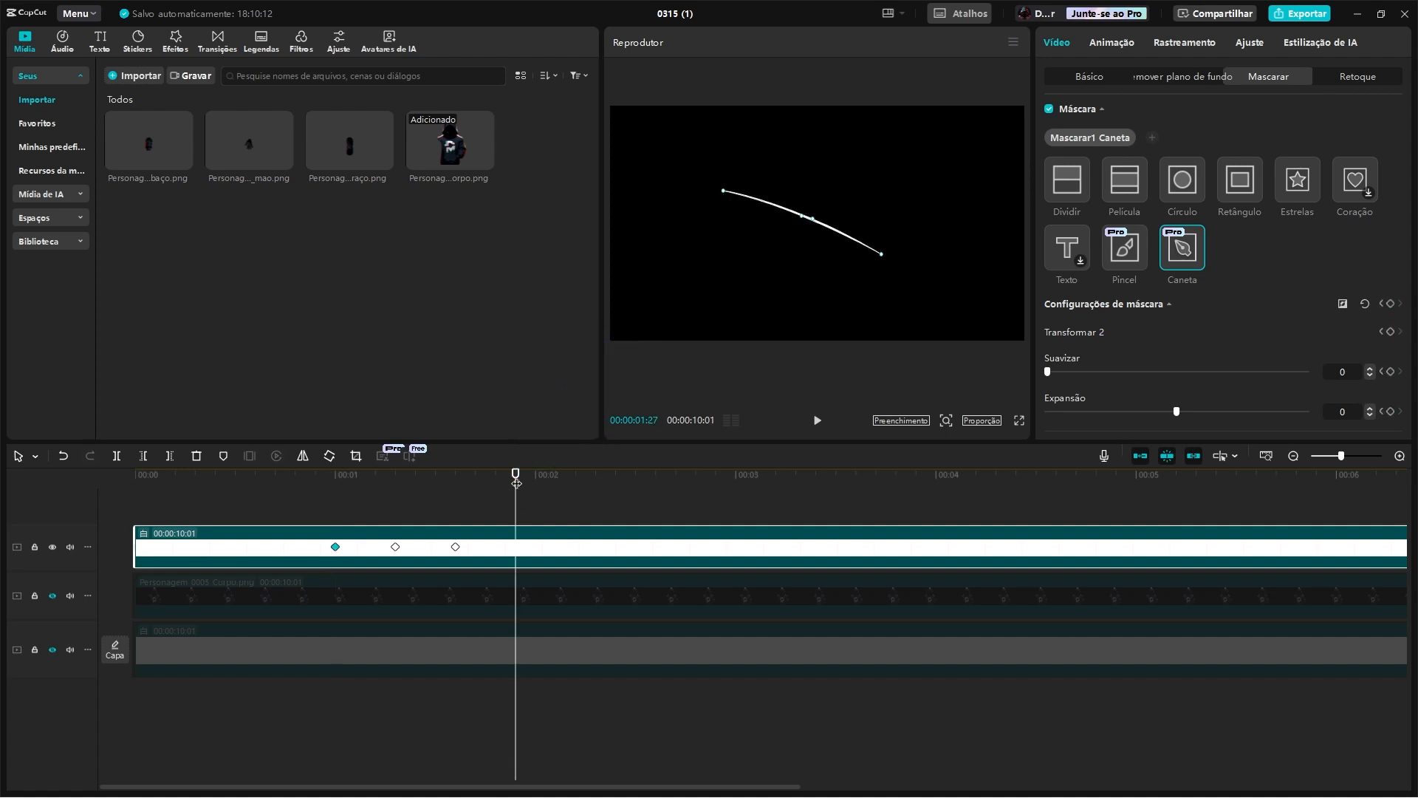
key("ctrl+v")
Step: Show the white clip's keyframe lanes and apply the S-shaped preset curve to its first Transformar 2 keyframe at 00:00:01:00
right_click(546, 554)
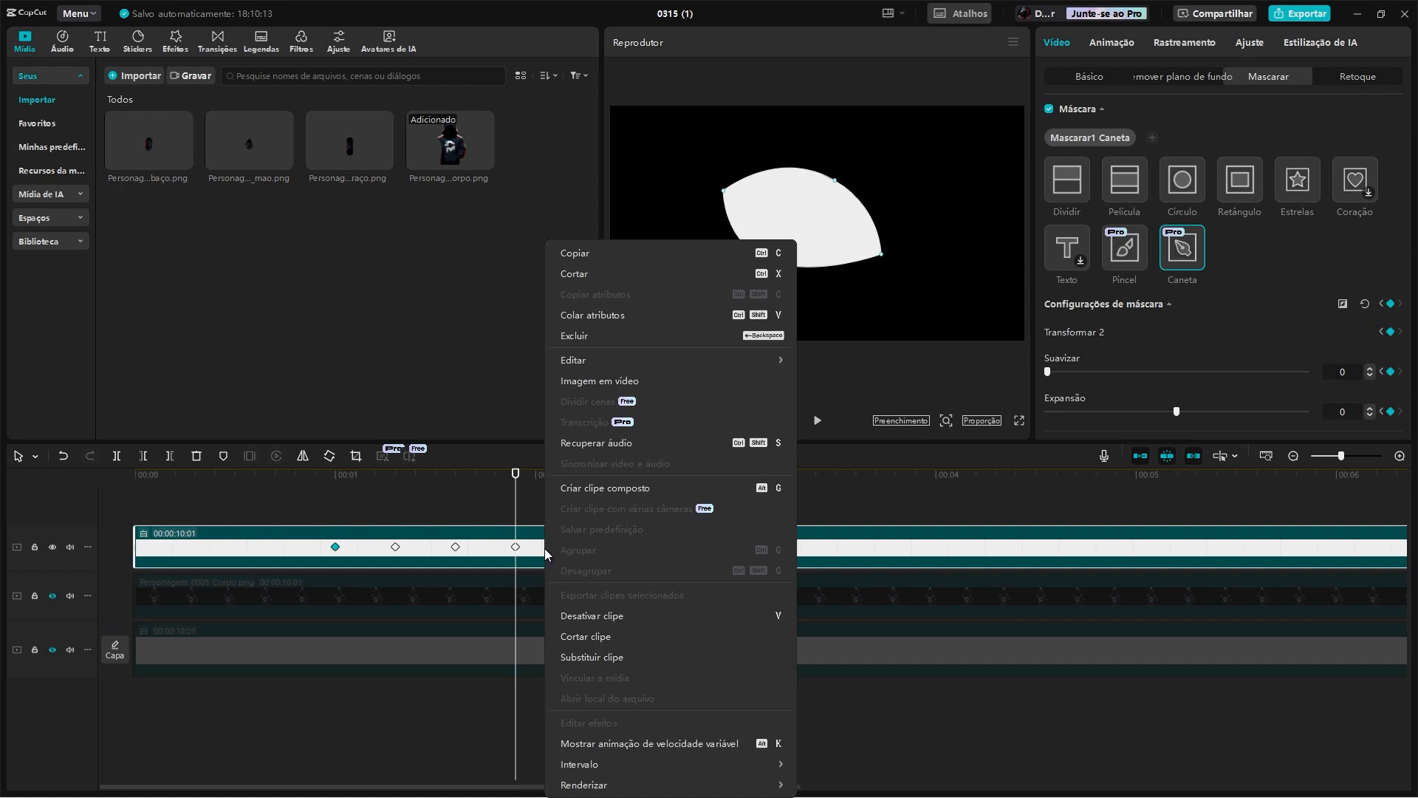
left_click(640, 741)
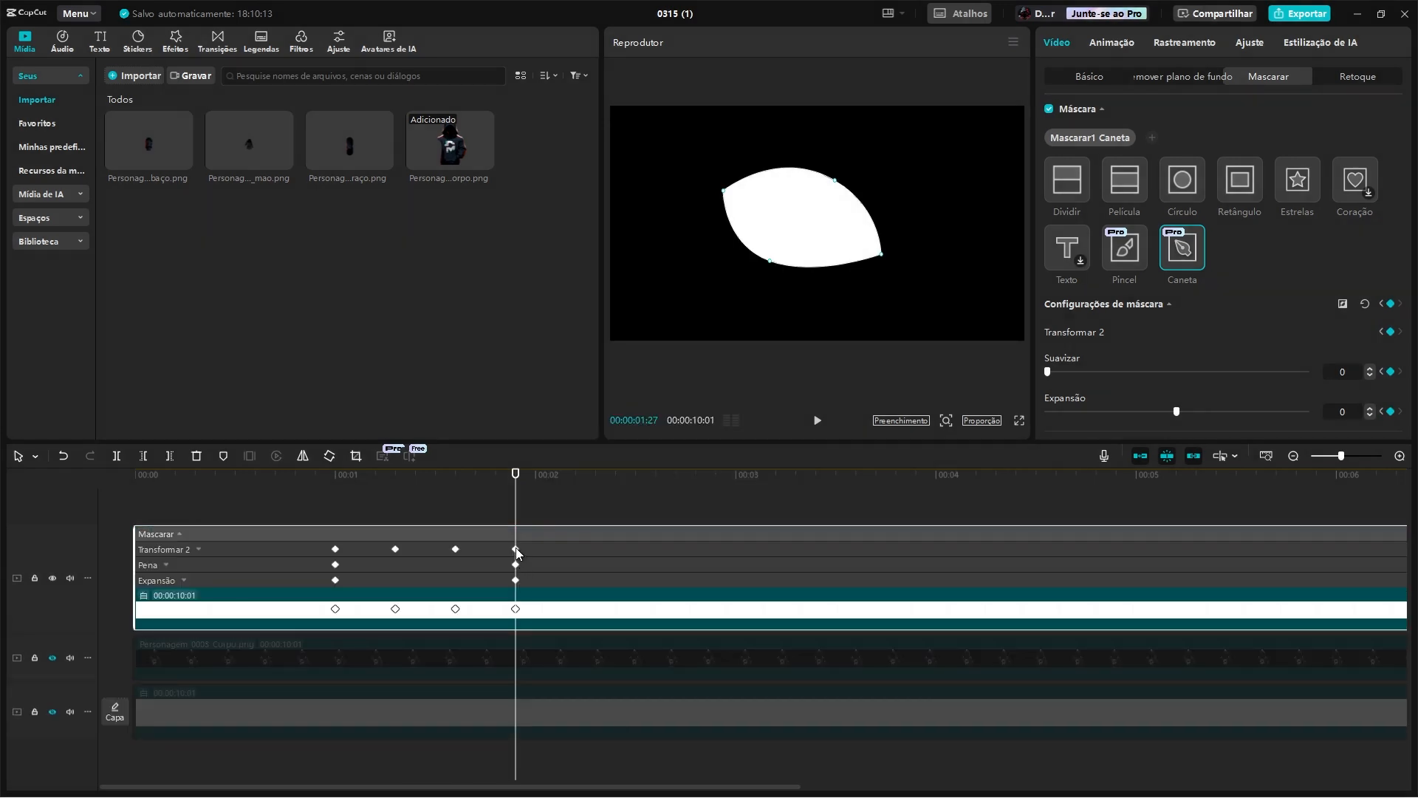
right_click(336, 549)
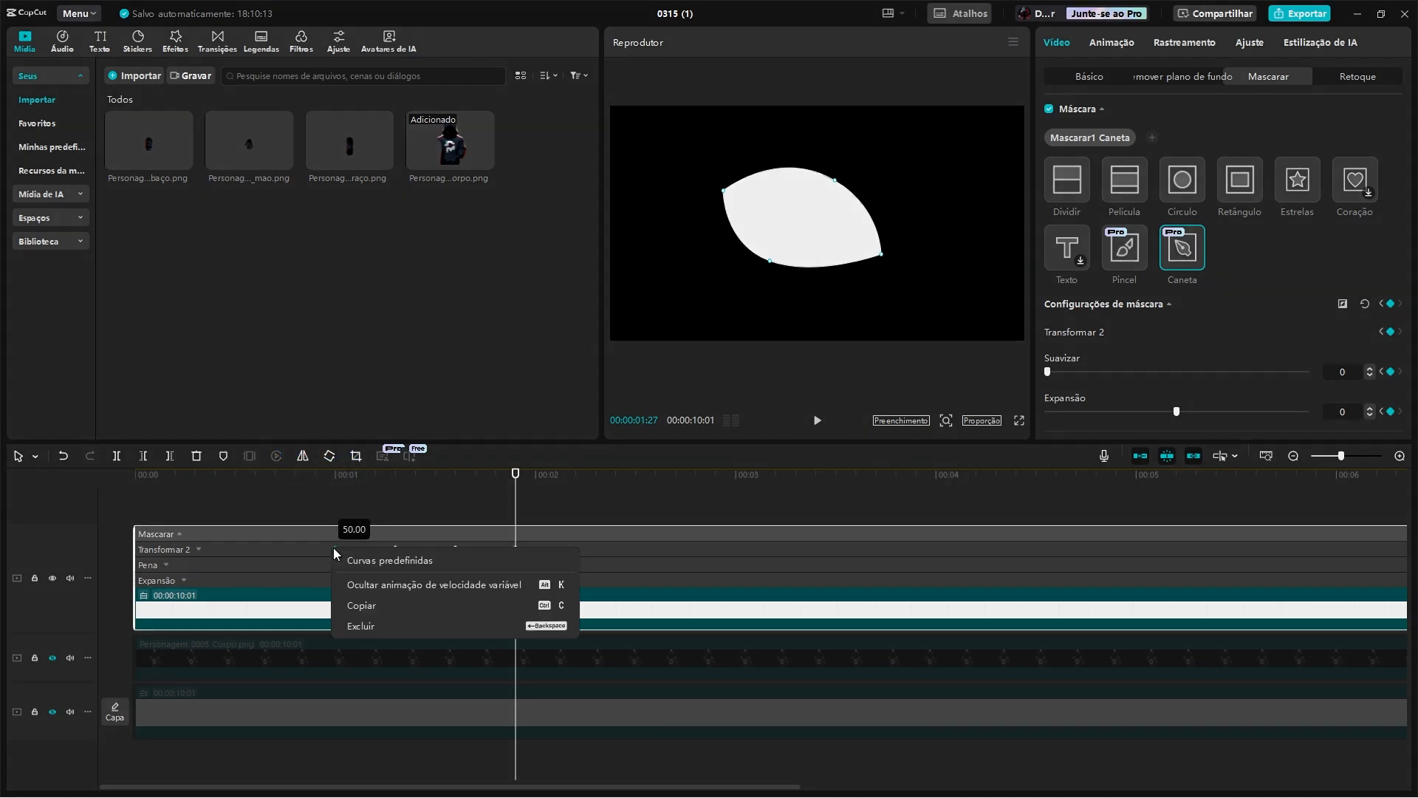
left_click(384, 560)
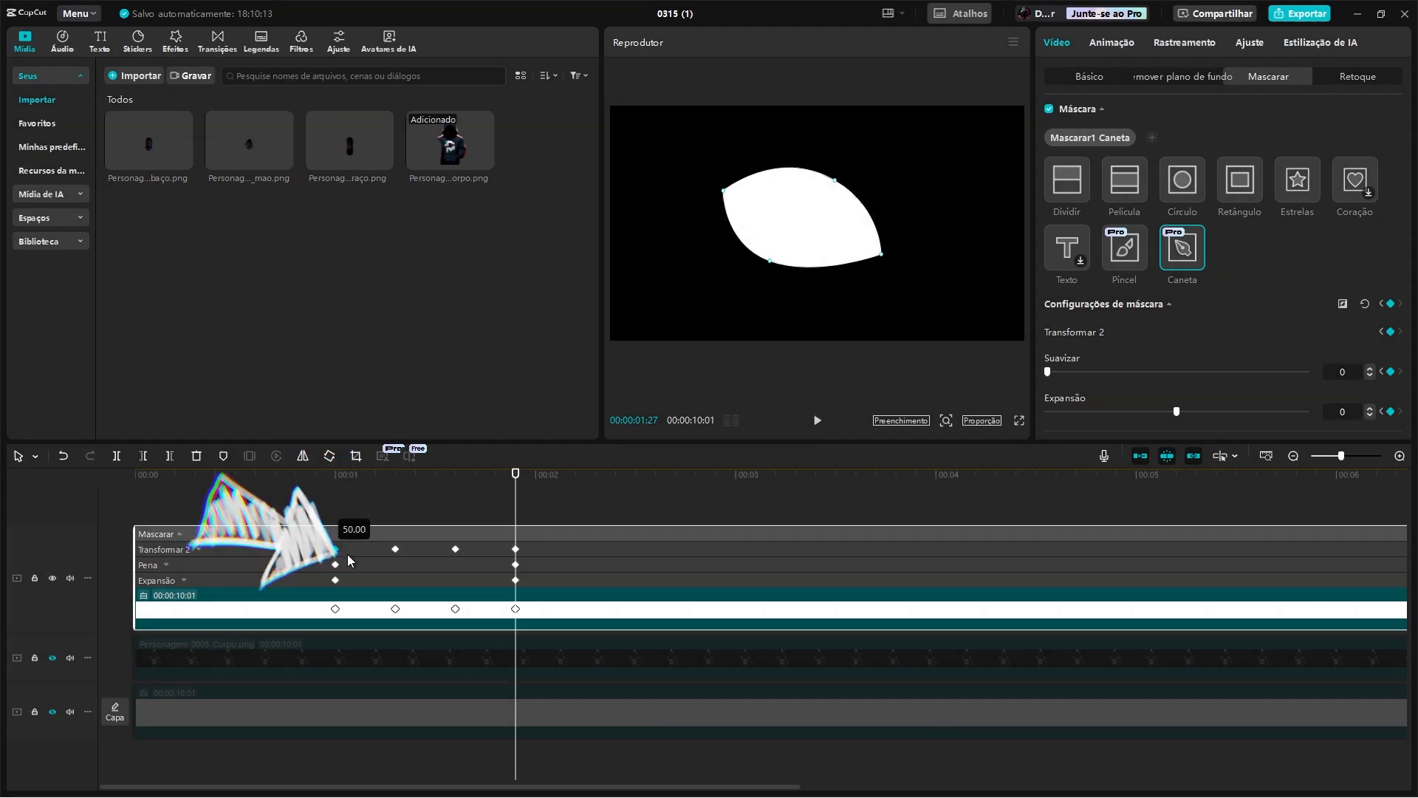
left_click(515, 694)
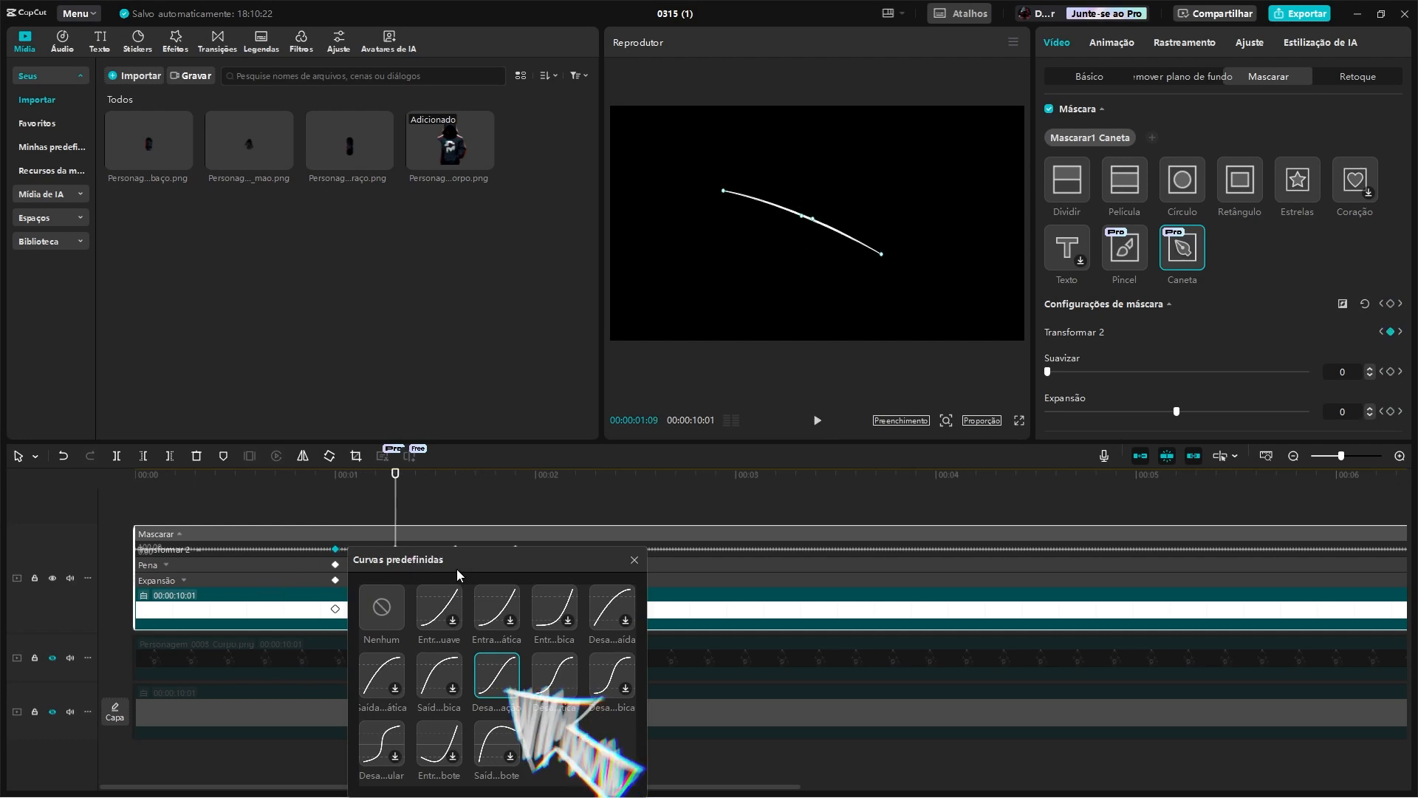
Step: Apply the same S-shaped preset curve to the closed-eye Transformar 2 keyframe at 00:00:01:18
left_click(633, 561)
right_click(455, 550)
left_click(512, 560)
left_click(624, 683)
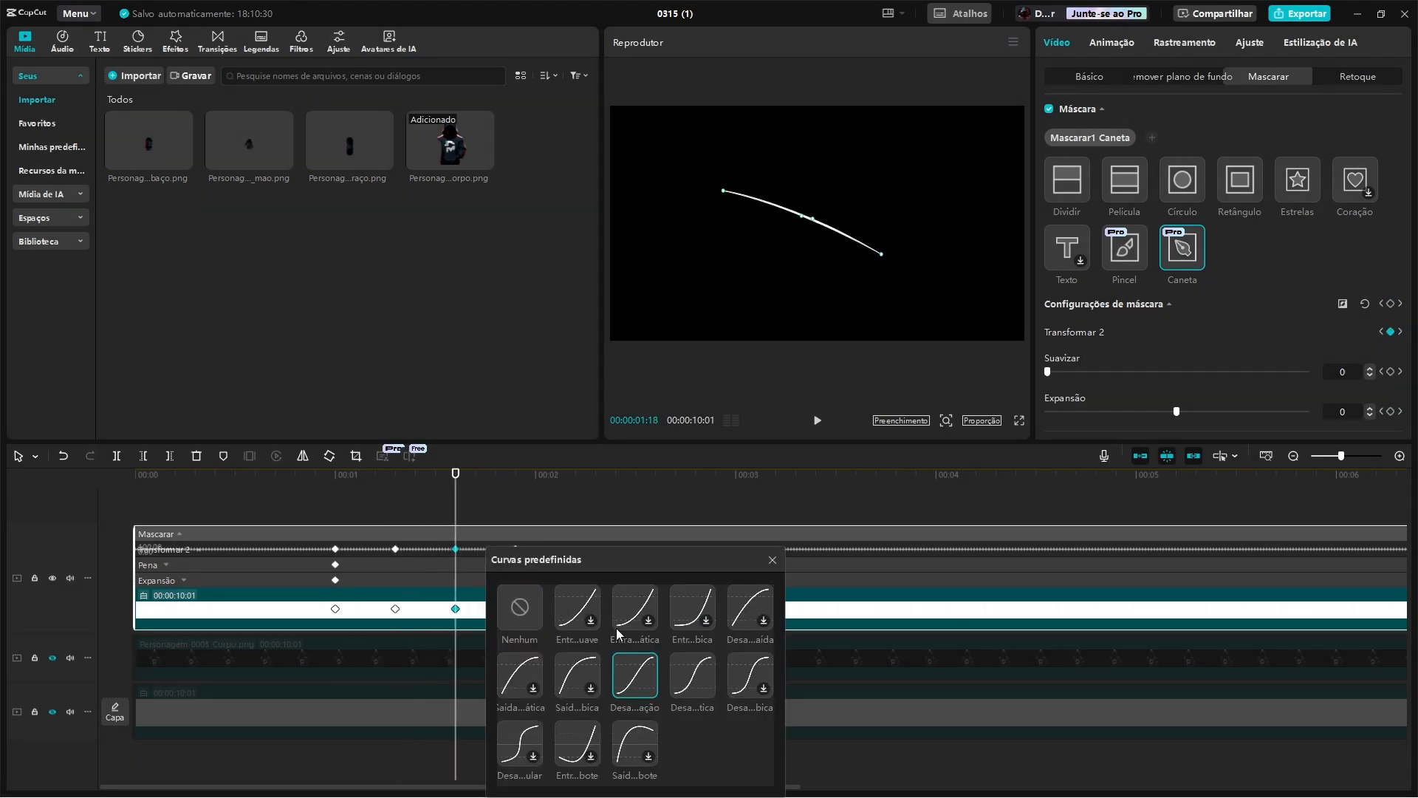
left_click_drag(582, 560, 714, 563)
left_click(906, 563)
Step: Play back the eased blink from just before its first keyframe to check the motion
left_click_drag(495, 474, 295, 474)
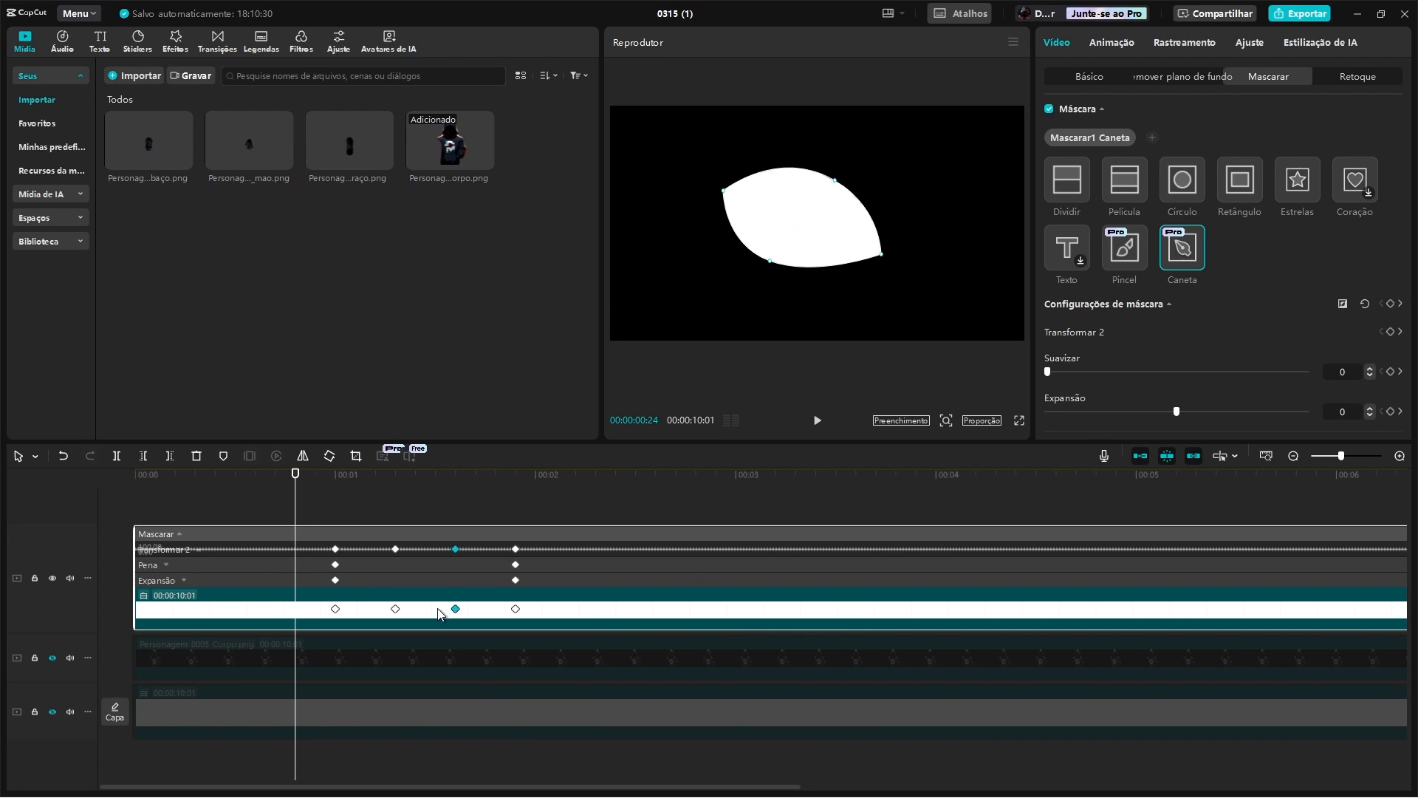
key("space")
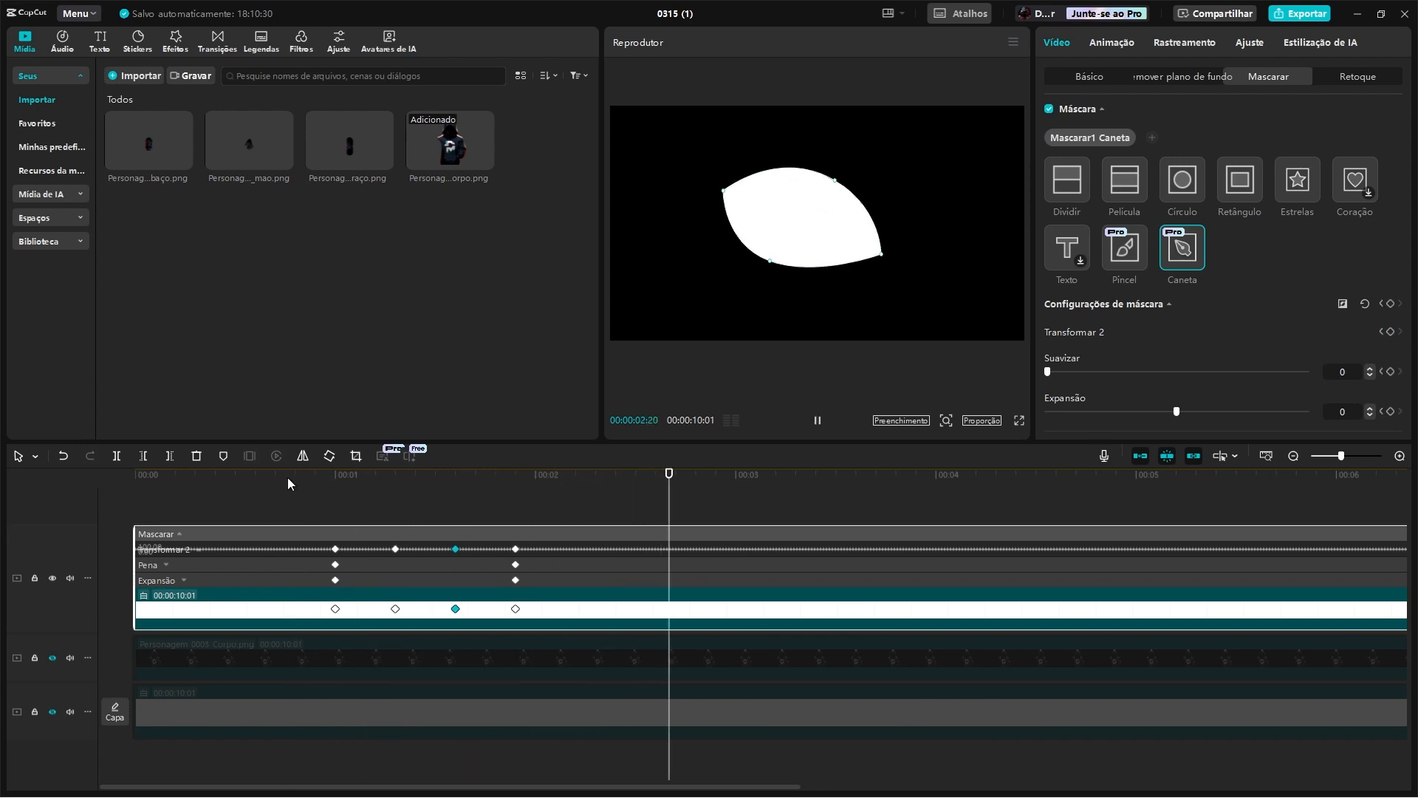
left_click(315, 492)
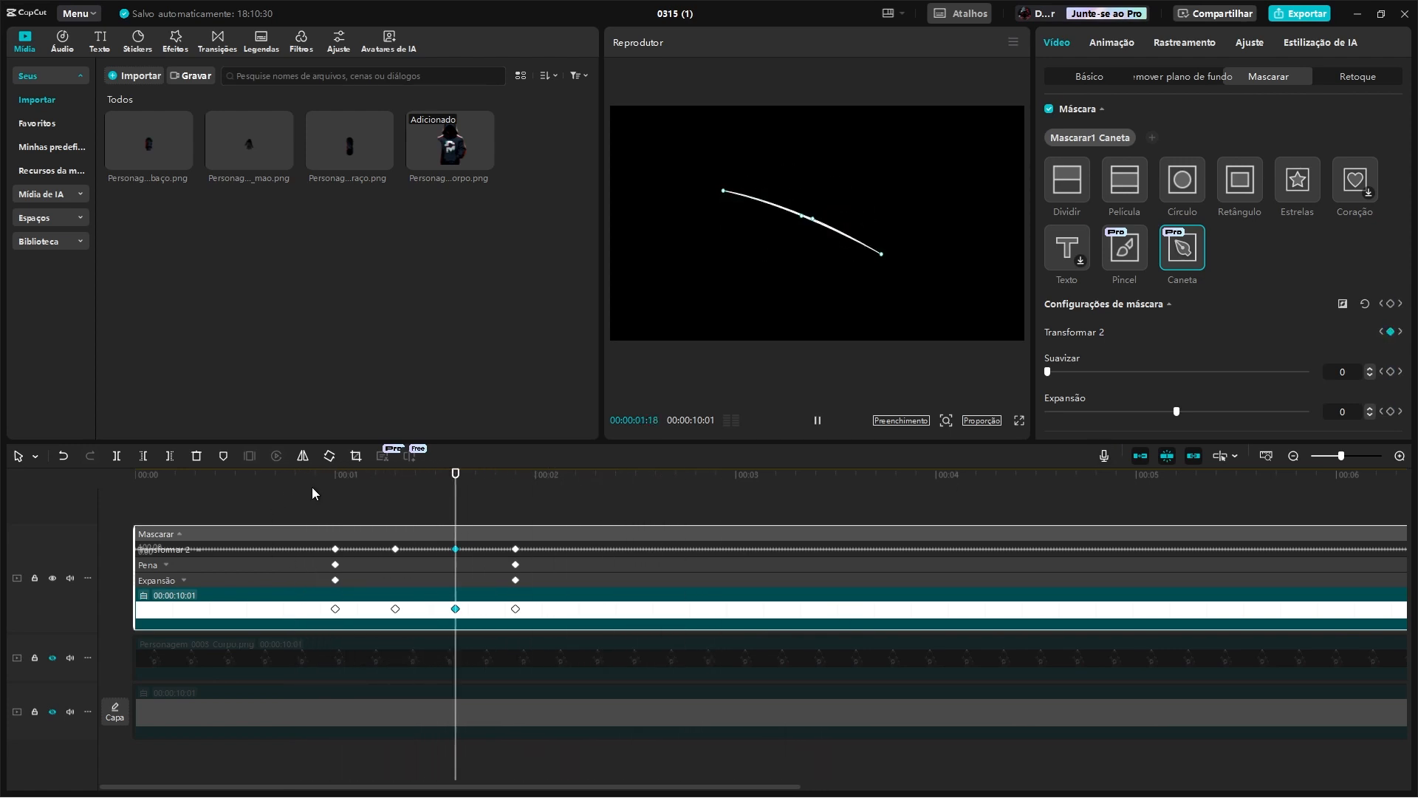
Step: Hide the keyframe lanes and shorten the blink by moving its last three keyframes to about 00:00:01:06, 00:00:01:13 and 00:00:01:19
right_click(574, 607)
left_click(645, 743)
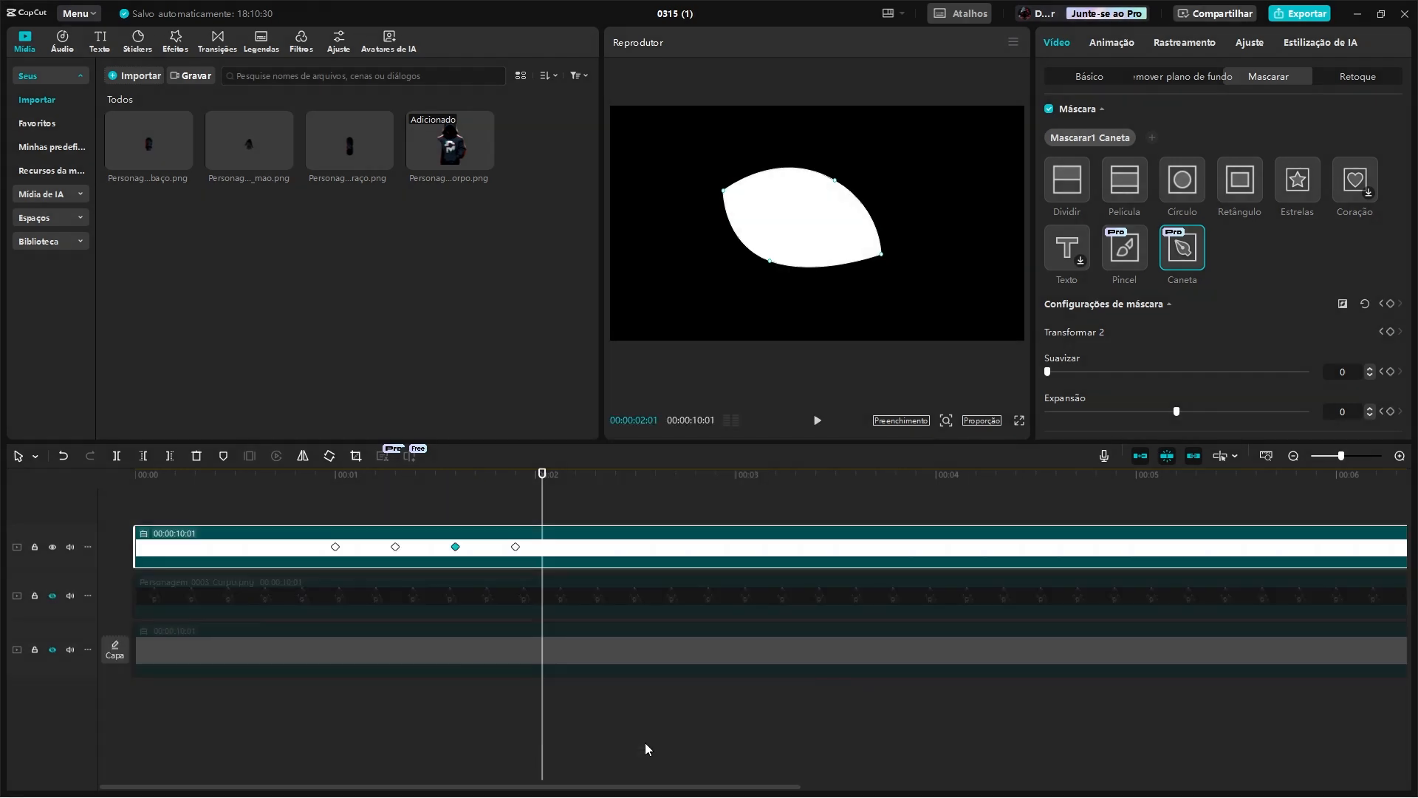
mouse_move(395, 547)
left_mouse_down()
mouse_move(375, 548)
mouse_move(450, 547)
mouse_move(423, 547)
left_mouse_up()
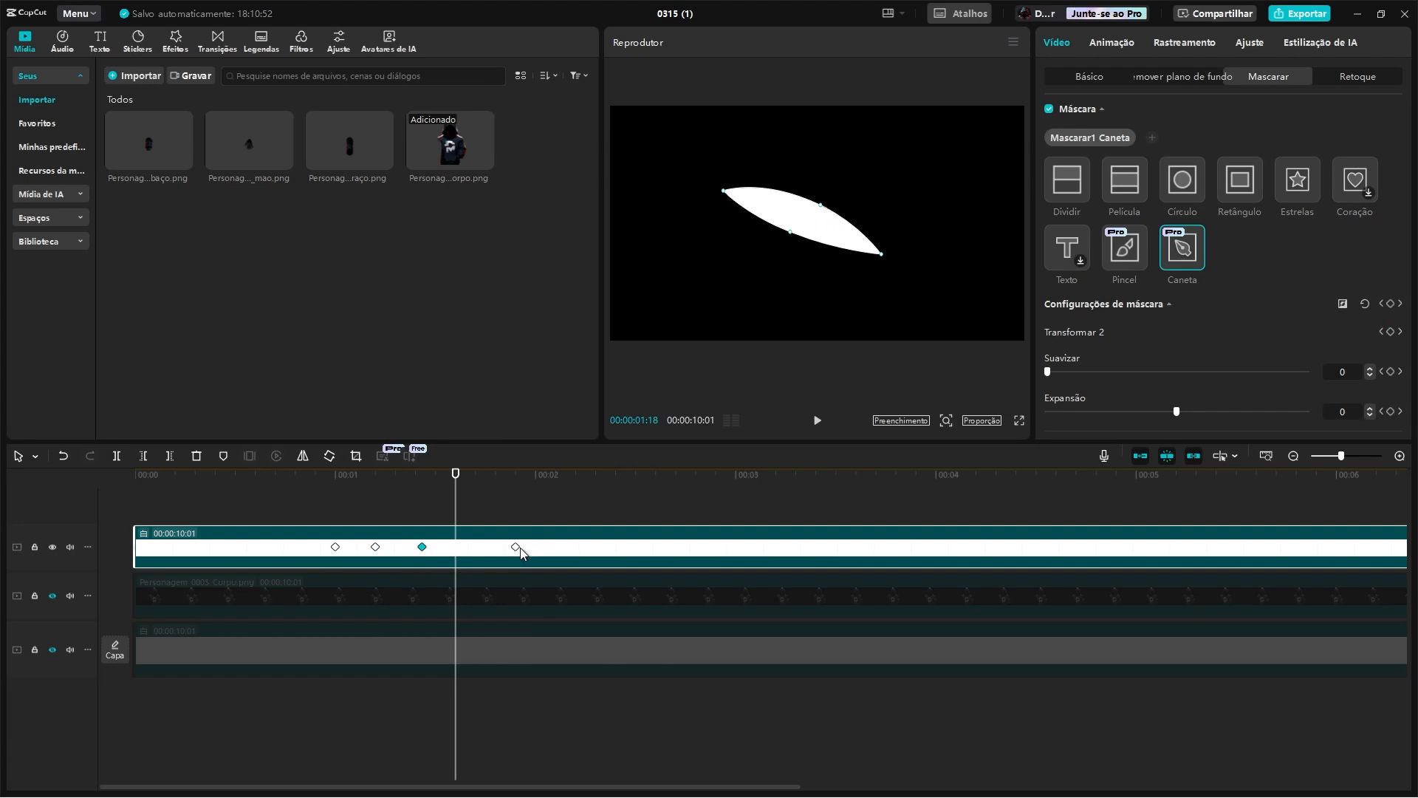
left_click_drag(518, 547, 462, 547)
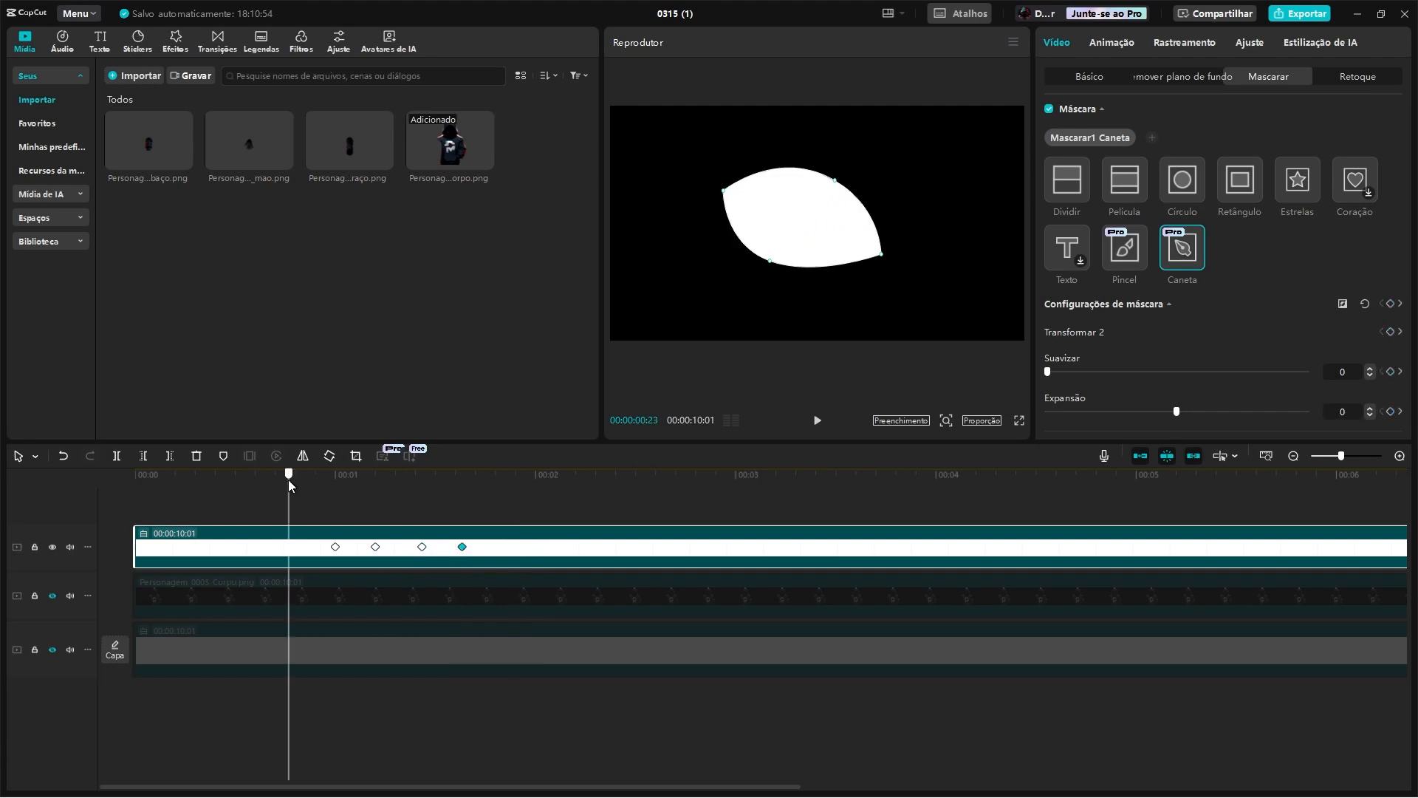
Step: Replay the shortened blink from just before its first keyframe to check its speed
left_click_drag(288, 480, 278, 480)
key("space")
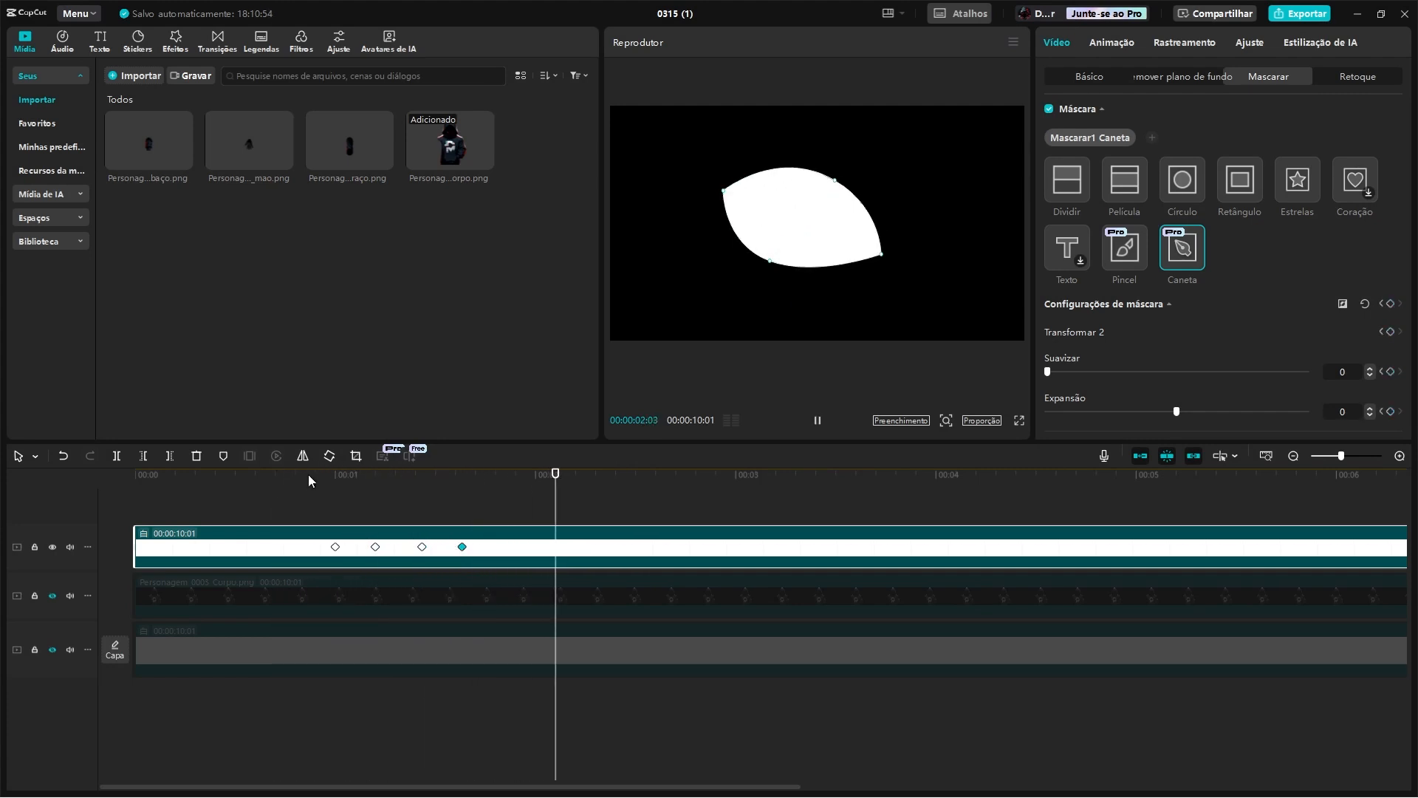
left_click(308, 479)
key("space")
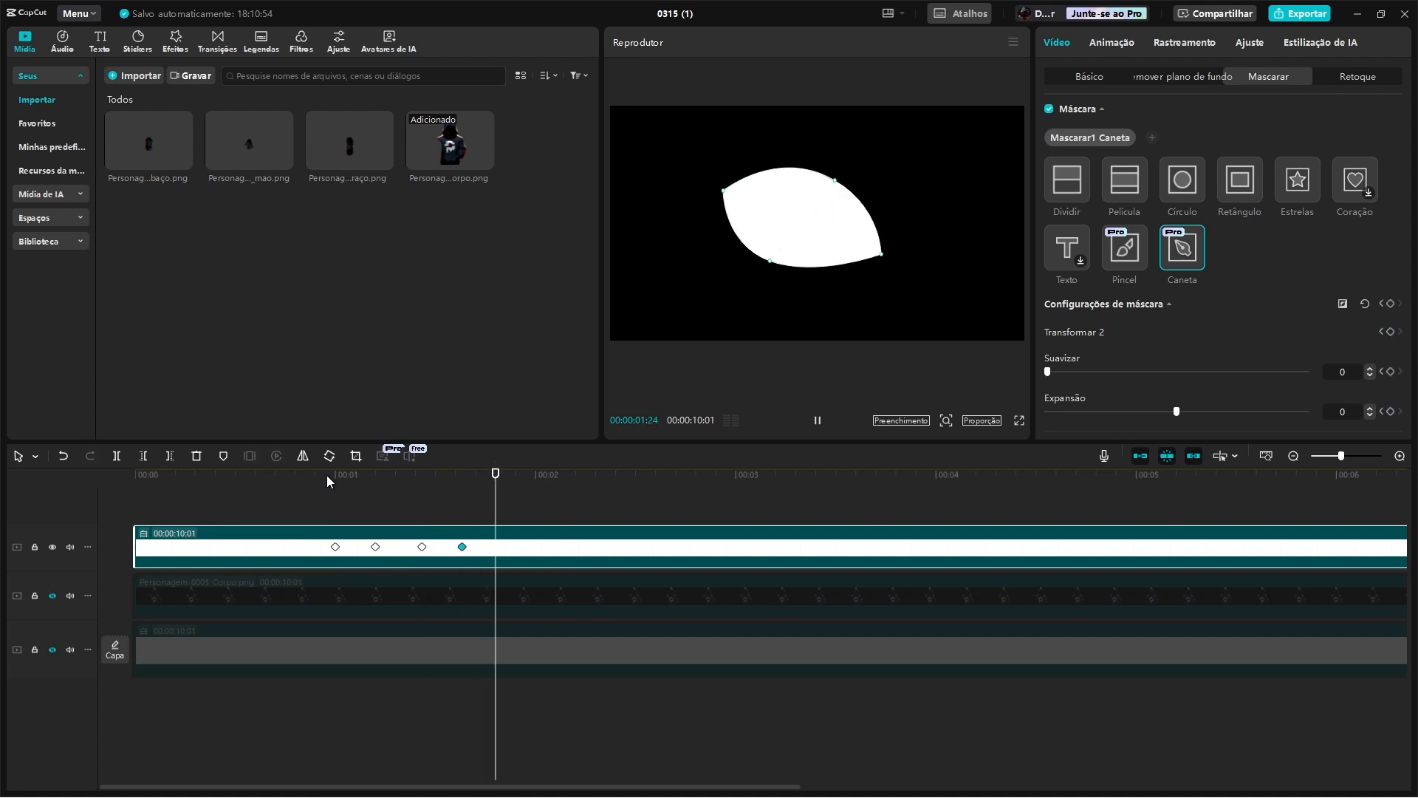
left_click(362, 479)
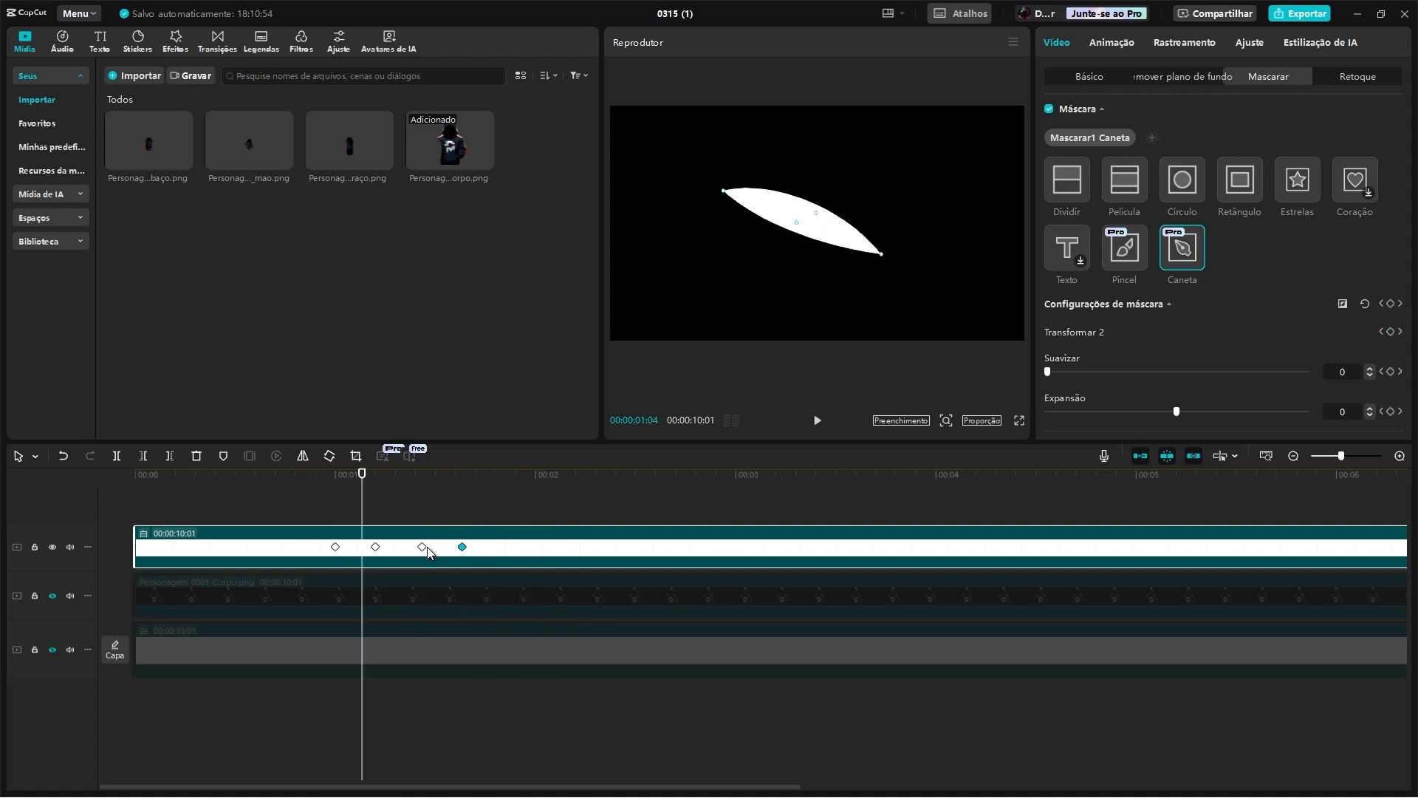
Step: Select all four blink keyframes and copy them to 00:00:04:00
left_click(421, 547)
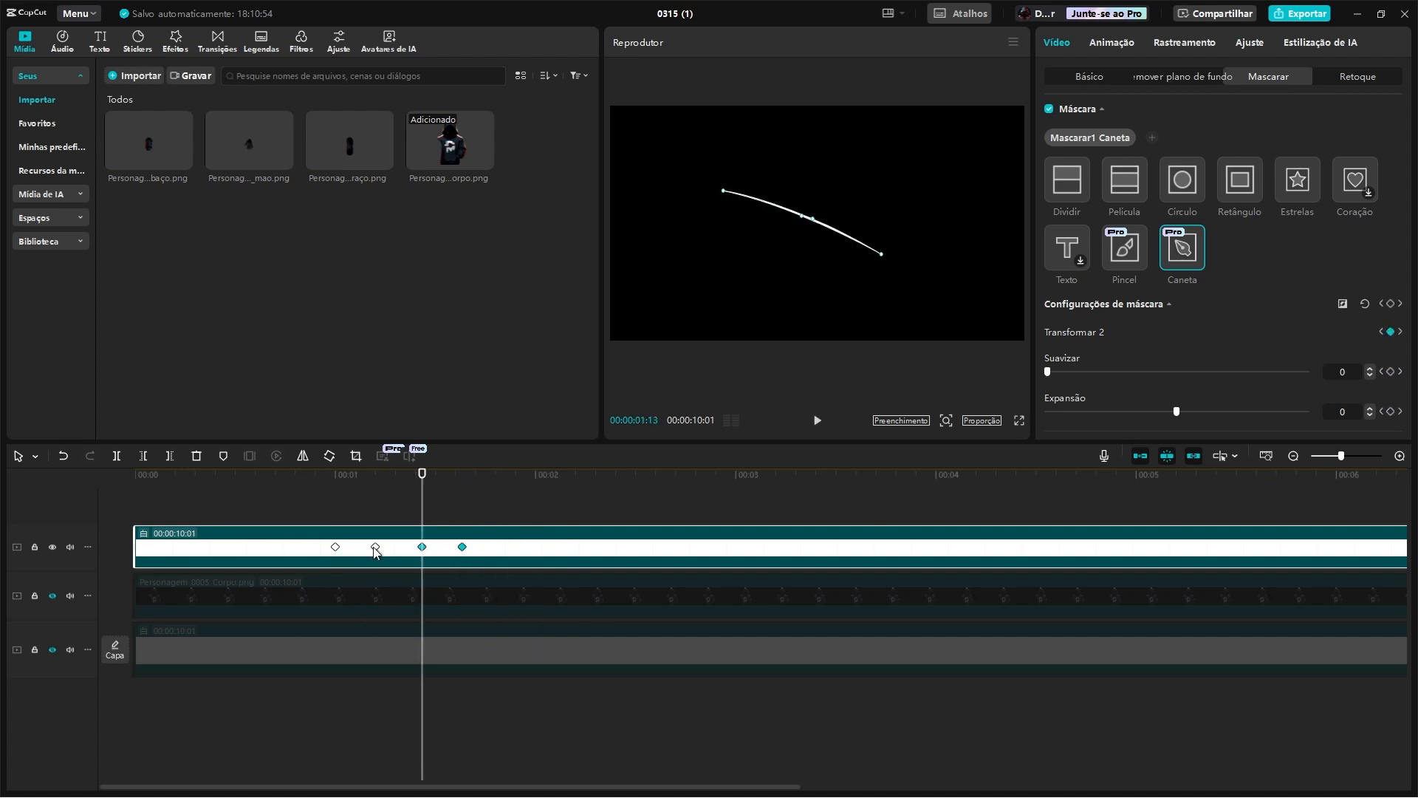
left_click(375, 548)
left_click(335, 547)
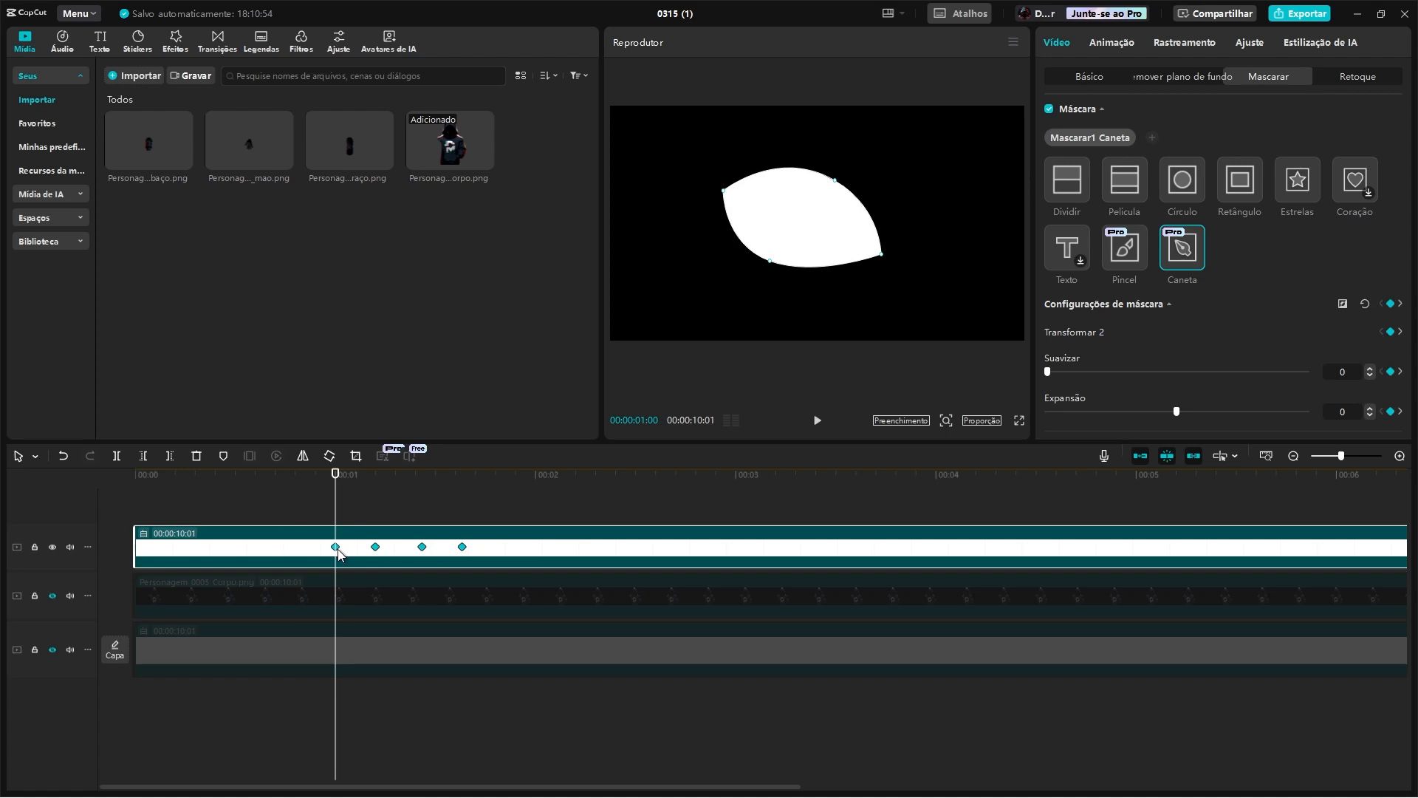
left_click_drag(742, 476, 936, 484)
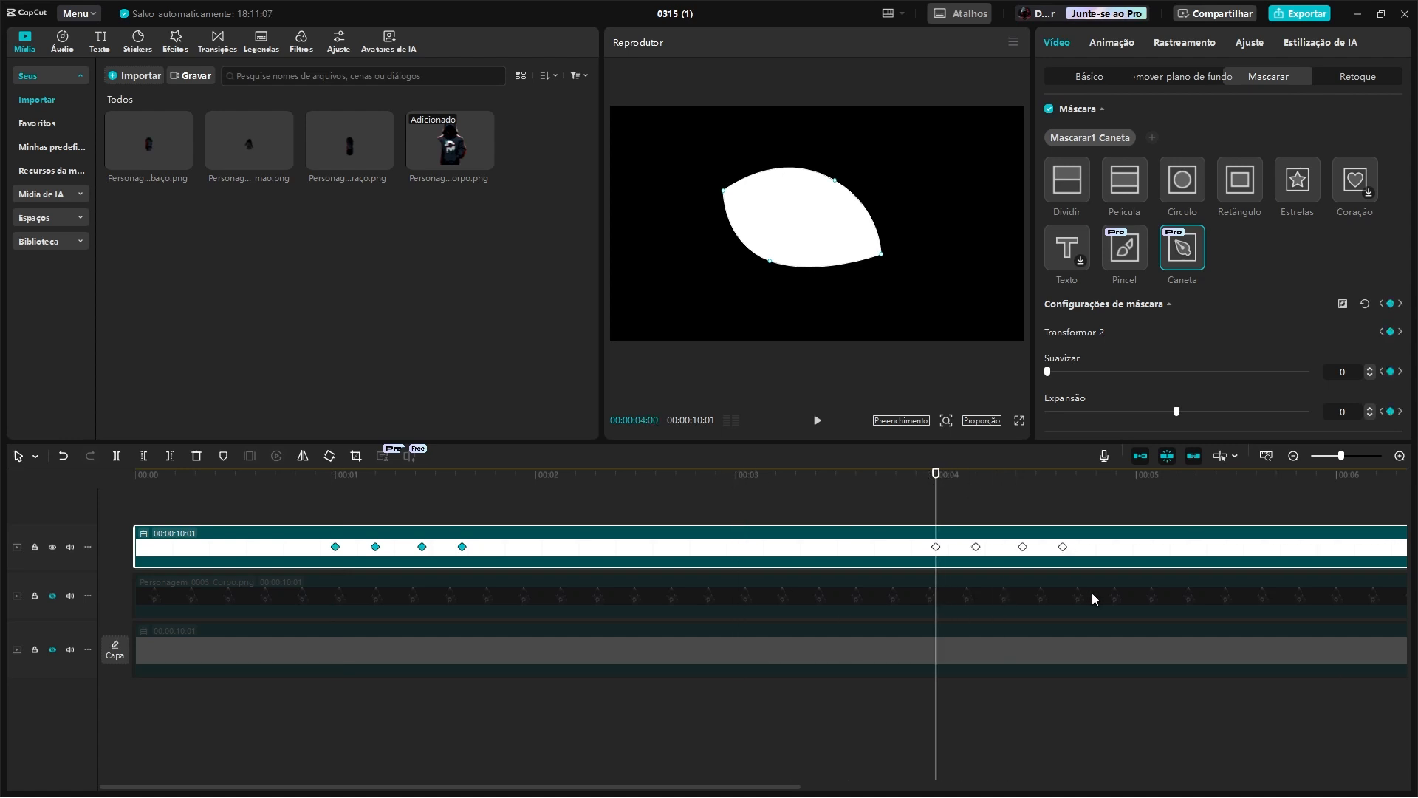
Step: Paste the four blink keyframes three more times, at about 00:00:05:03, at 00:00:06:29 and at 00:00:08:28
scroll(1092, 592, "down", 5, "ctrl")
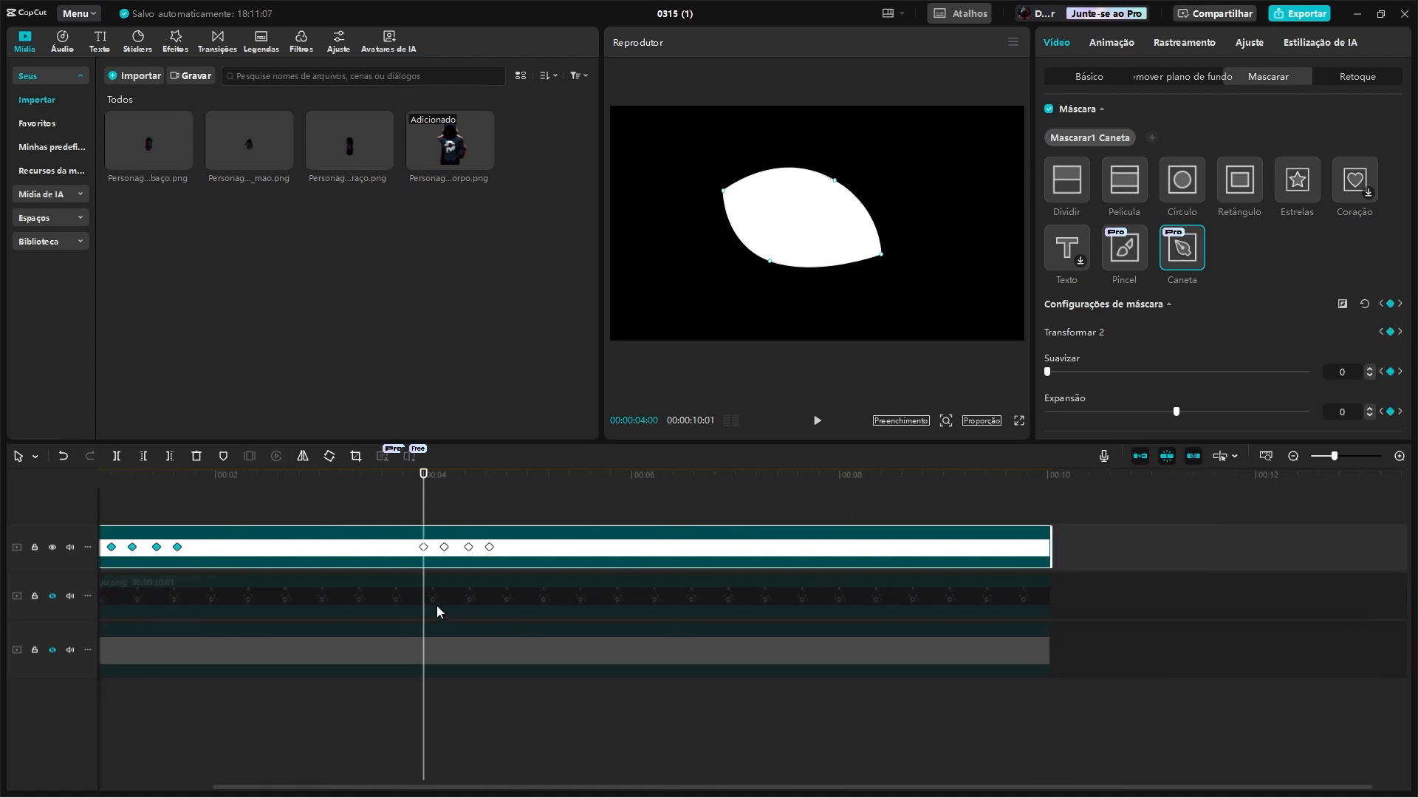
scroll(418, 589, "down", 1, "ctrl")
left_click_drag(484, 475, 588, 482)
left_click(762, 474)
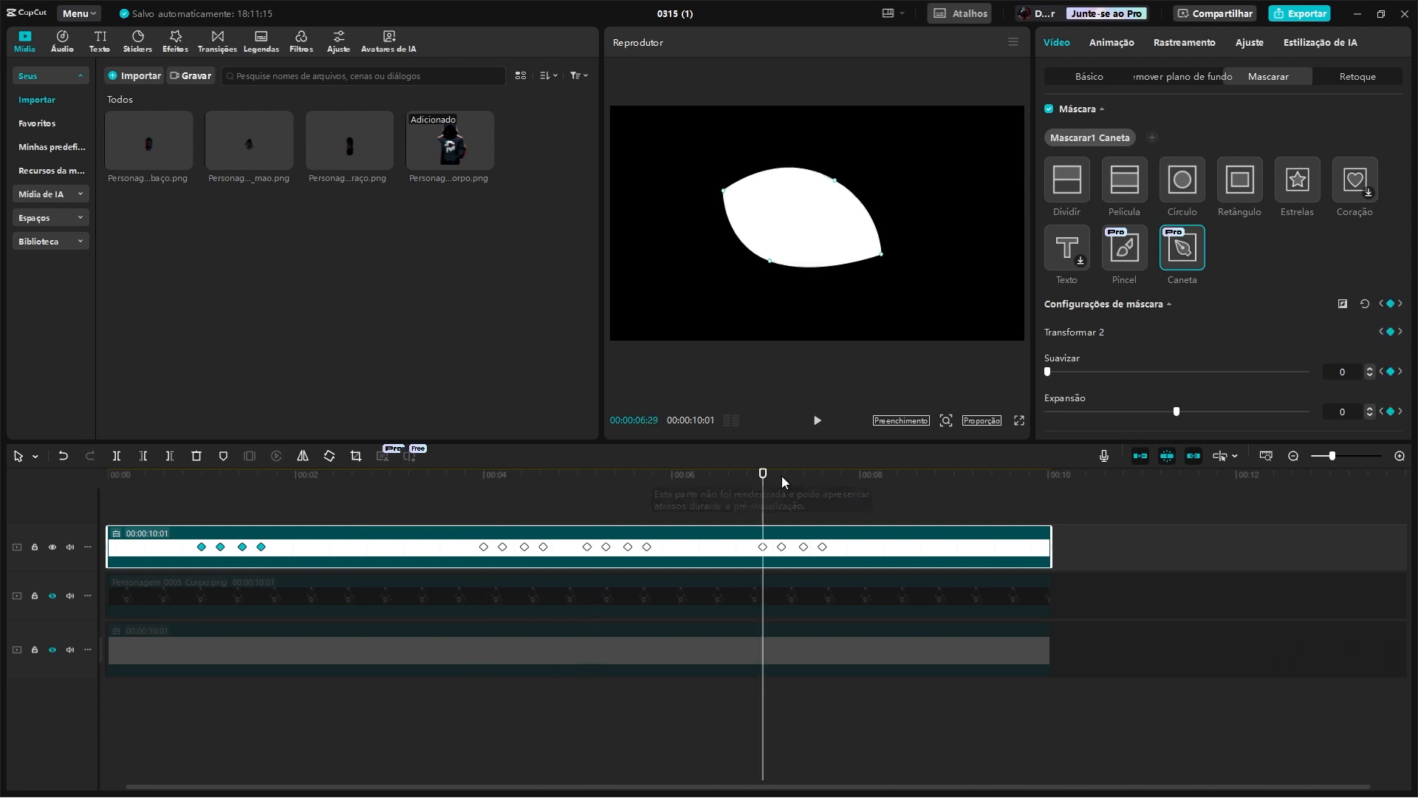
left_click_drag(954, 478, 949, 483)
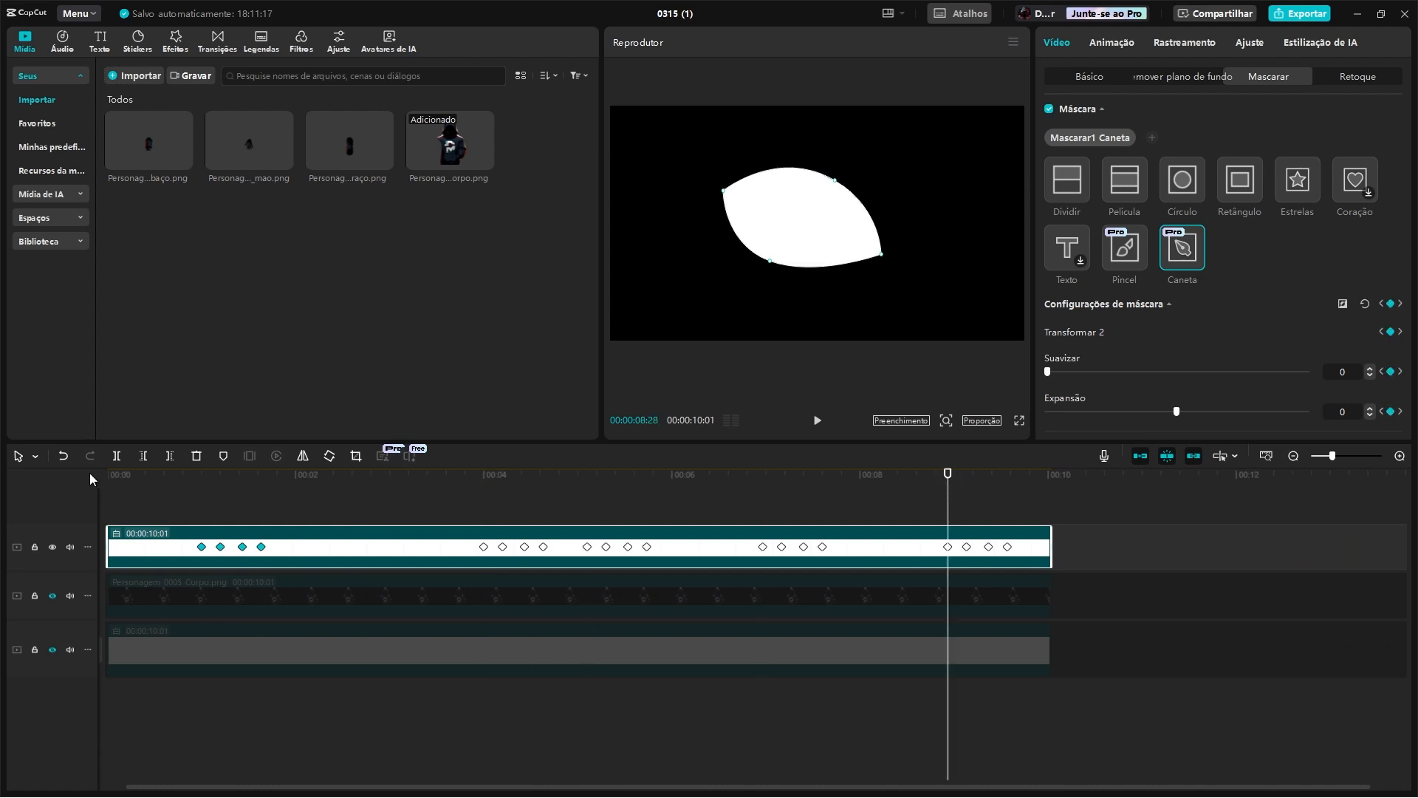
Step: Play the repeated blinks through from the start of the timeline, and park the playhead at 00:00:02:28
key("Home")
key("space")
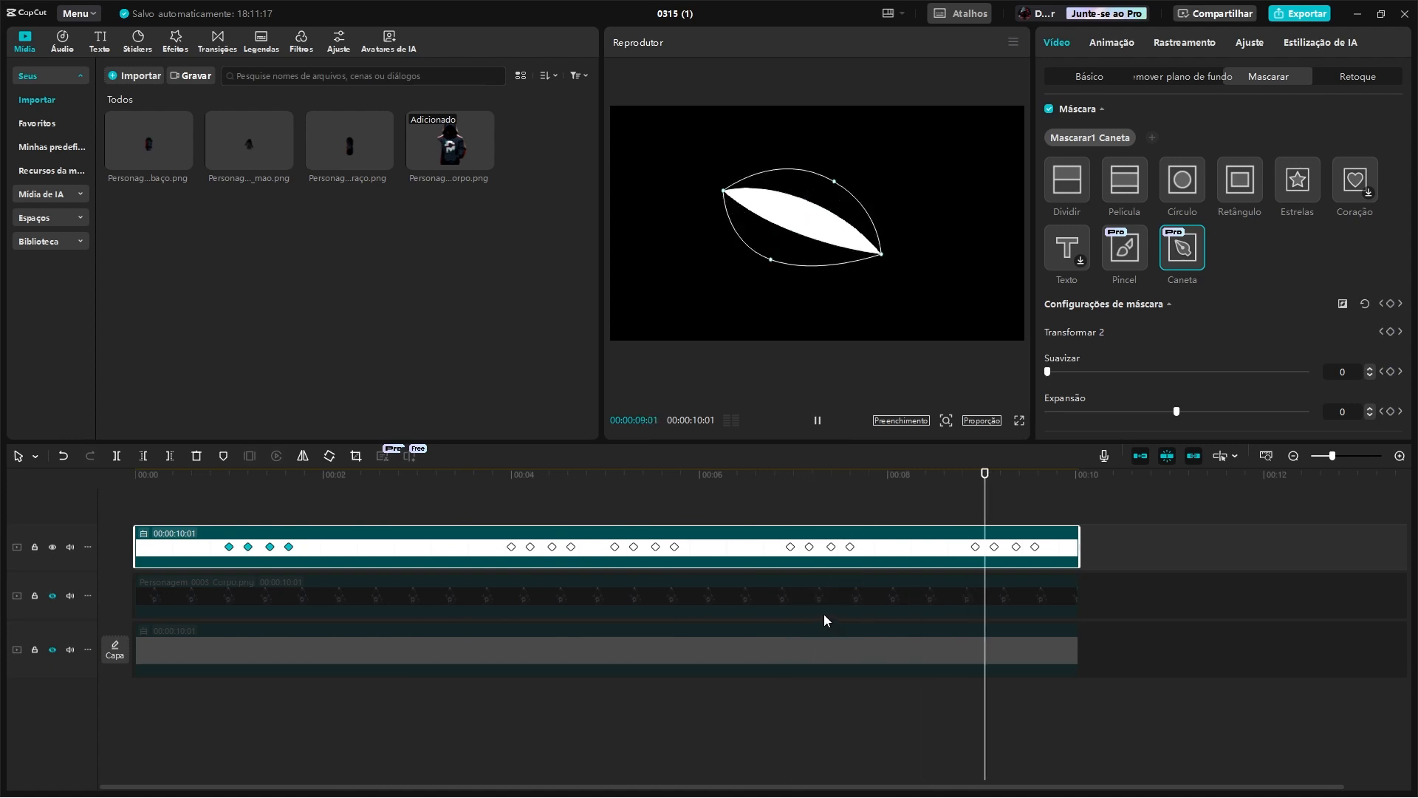
left_click_drag(430, 475, 412, 475)
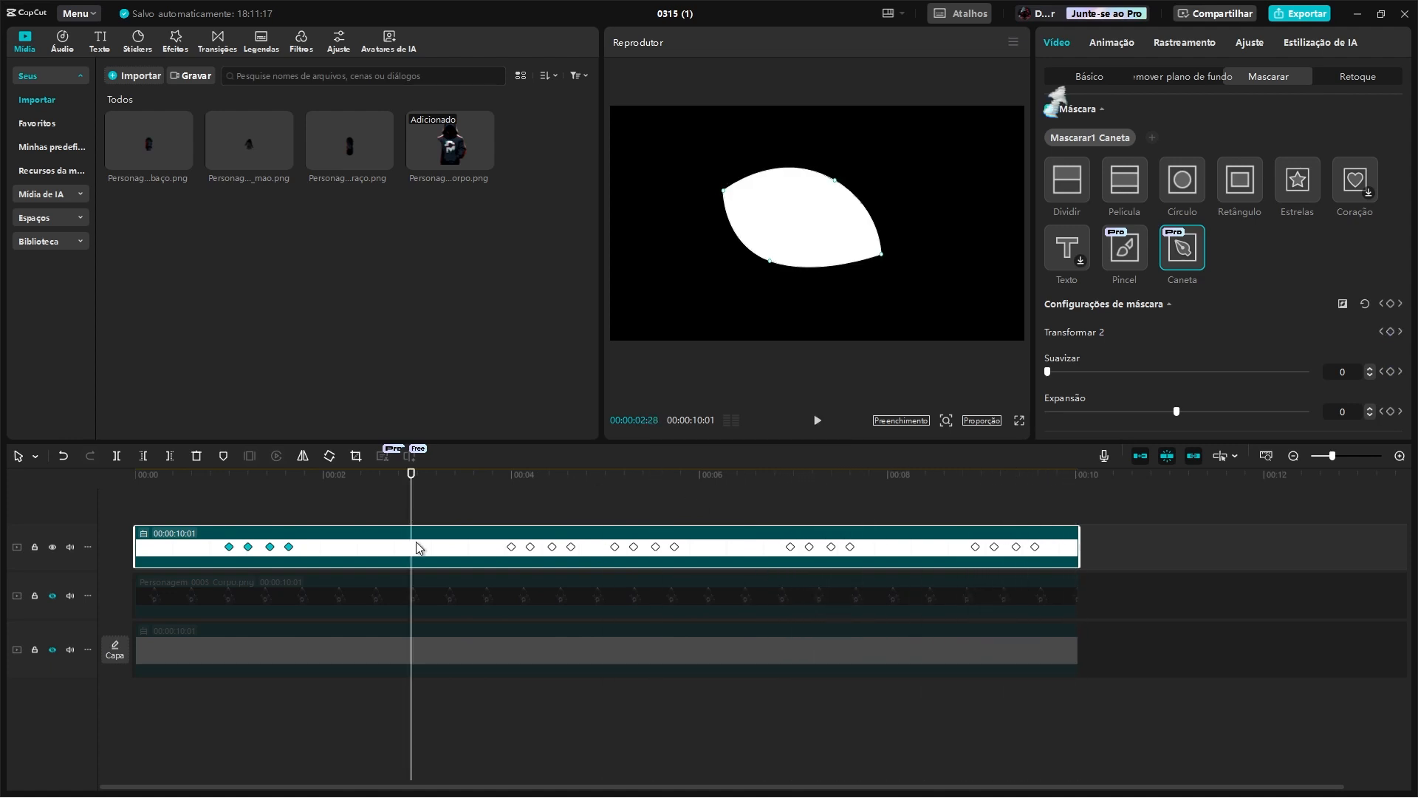
Step: Show the character track again and shrink the eye clip to 8%, placing it at X -81, Y 470 on the hooded face
left_click(458, 554)
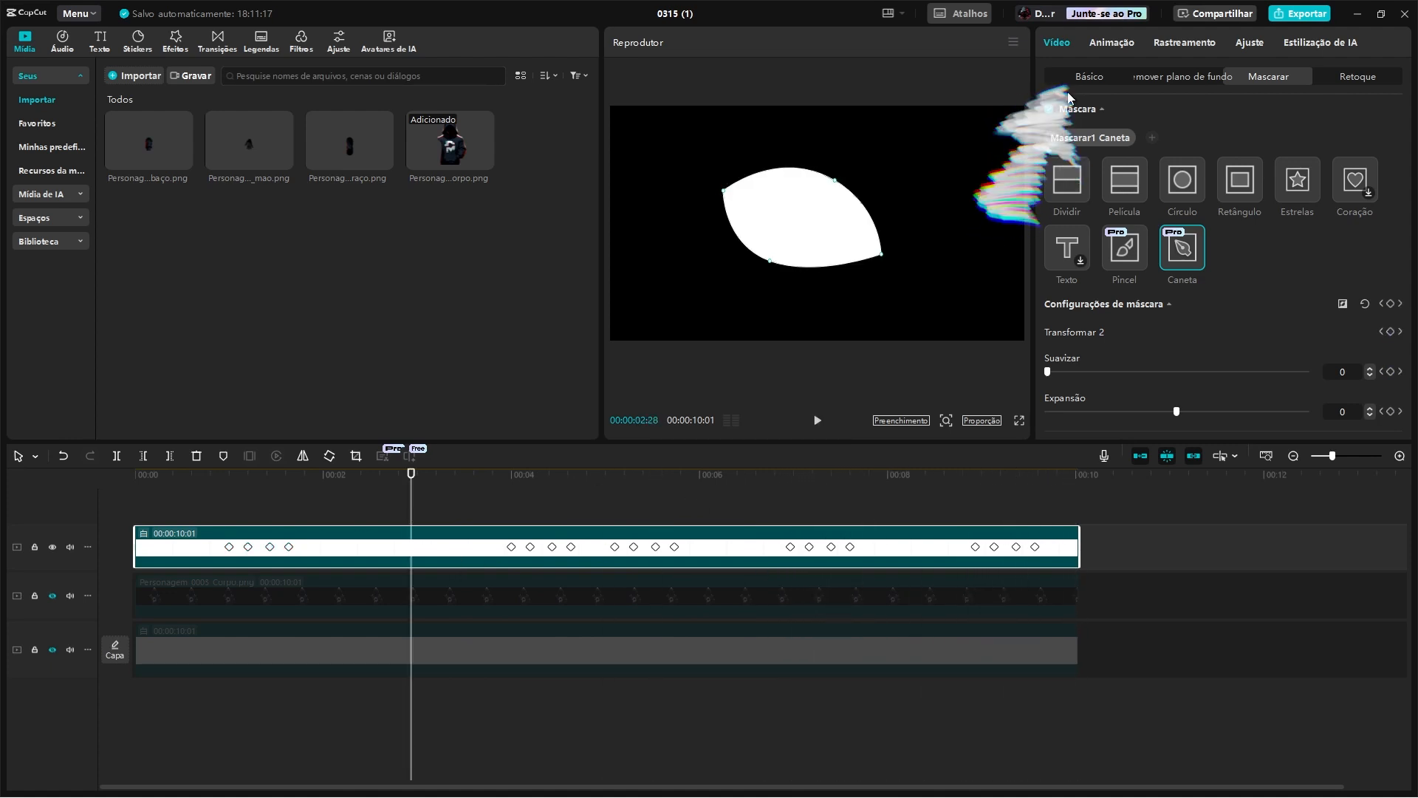
left_click(52, 595)
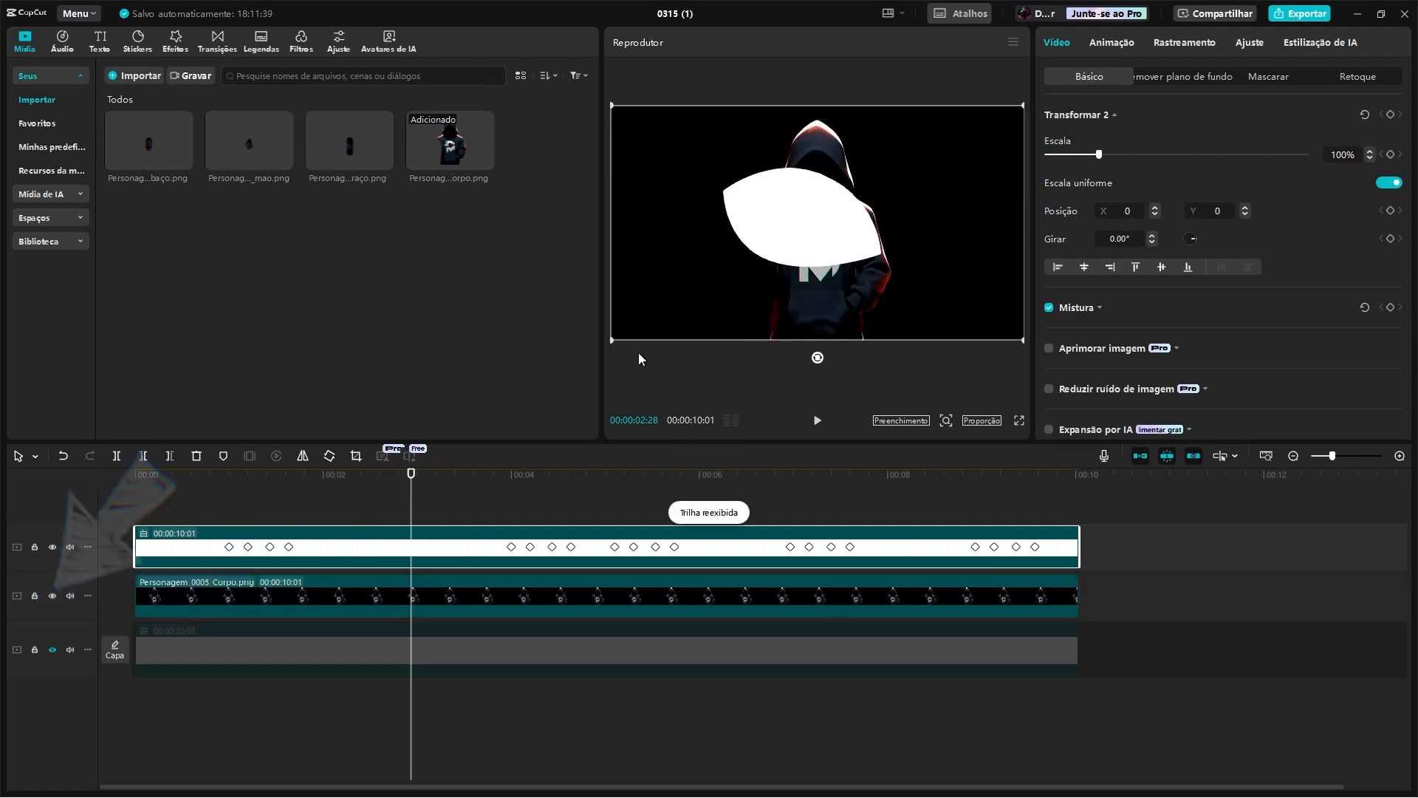
left_click_drag(613, 340, 809, 125)
scroll(824, 232, "up", 2)
left_click_drag(728, 174, 814, 418)
scroll(794, 125, "up", 2)
scroll(783, 255, "up", 2)
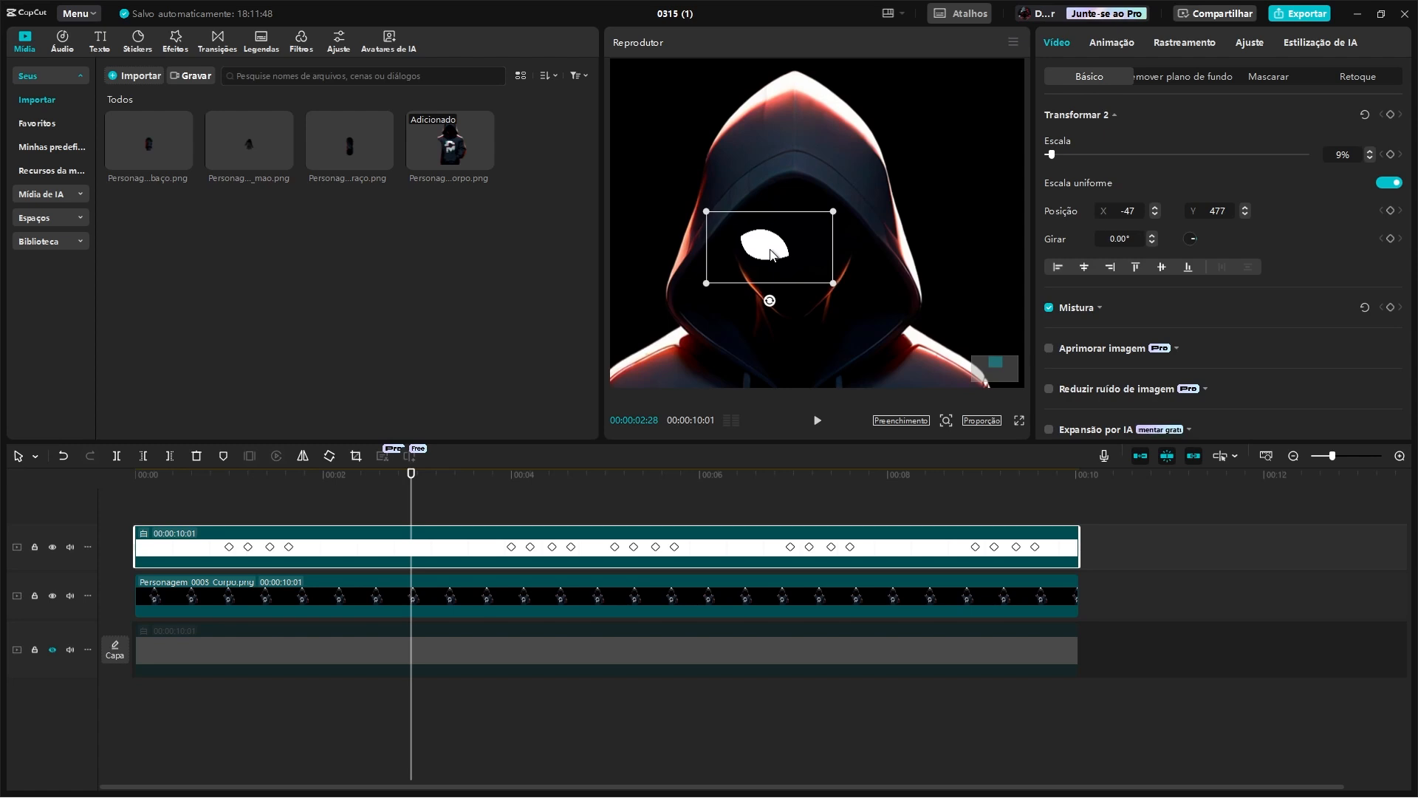
left_click_drag(835, 212, 822, 219)
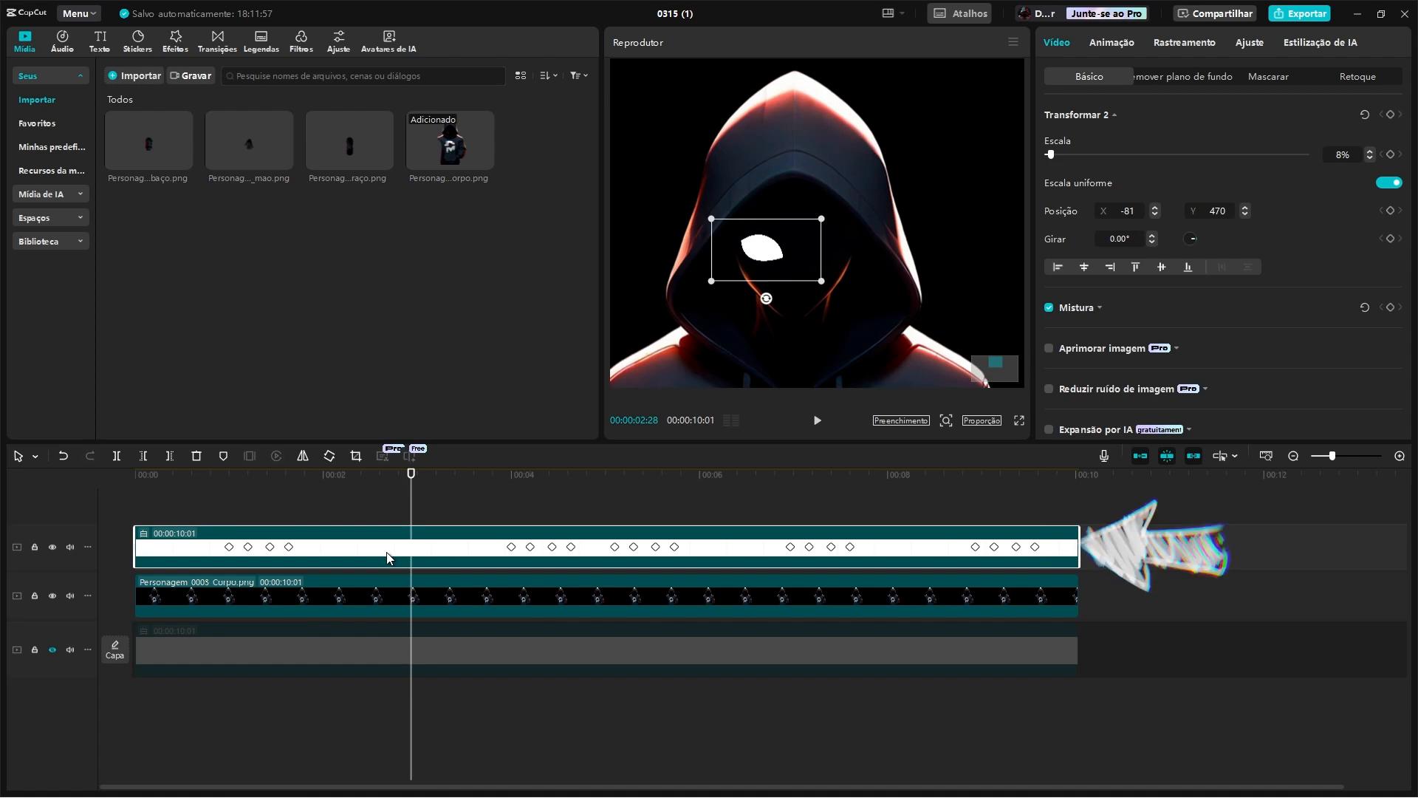
Step: Add a mirrored copy of the eye clip on a new track above and place it at X 67, Y 472
left_click_drag(387, 552, 385, 529)
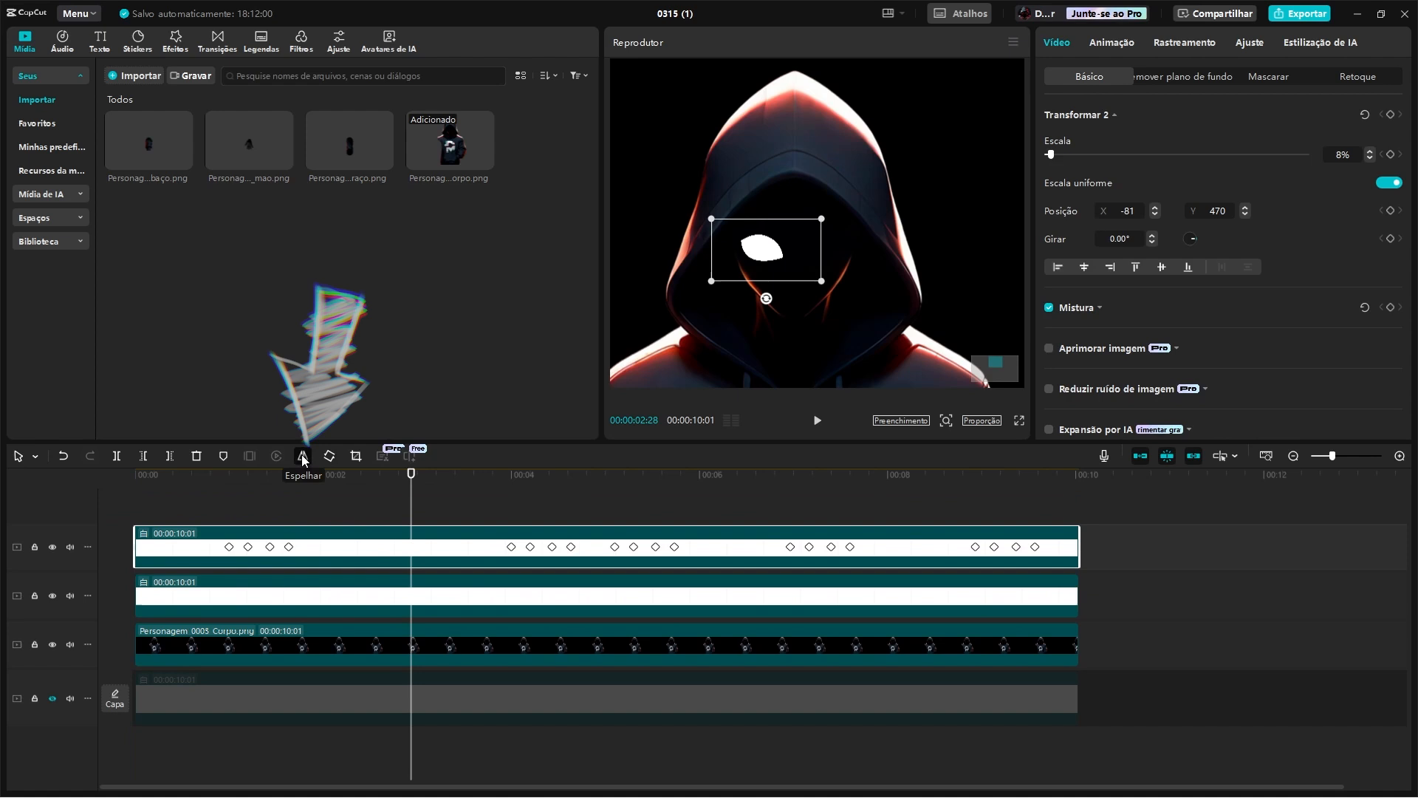
left_click(302, 456)
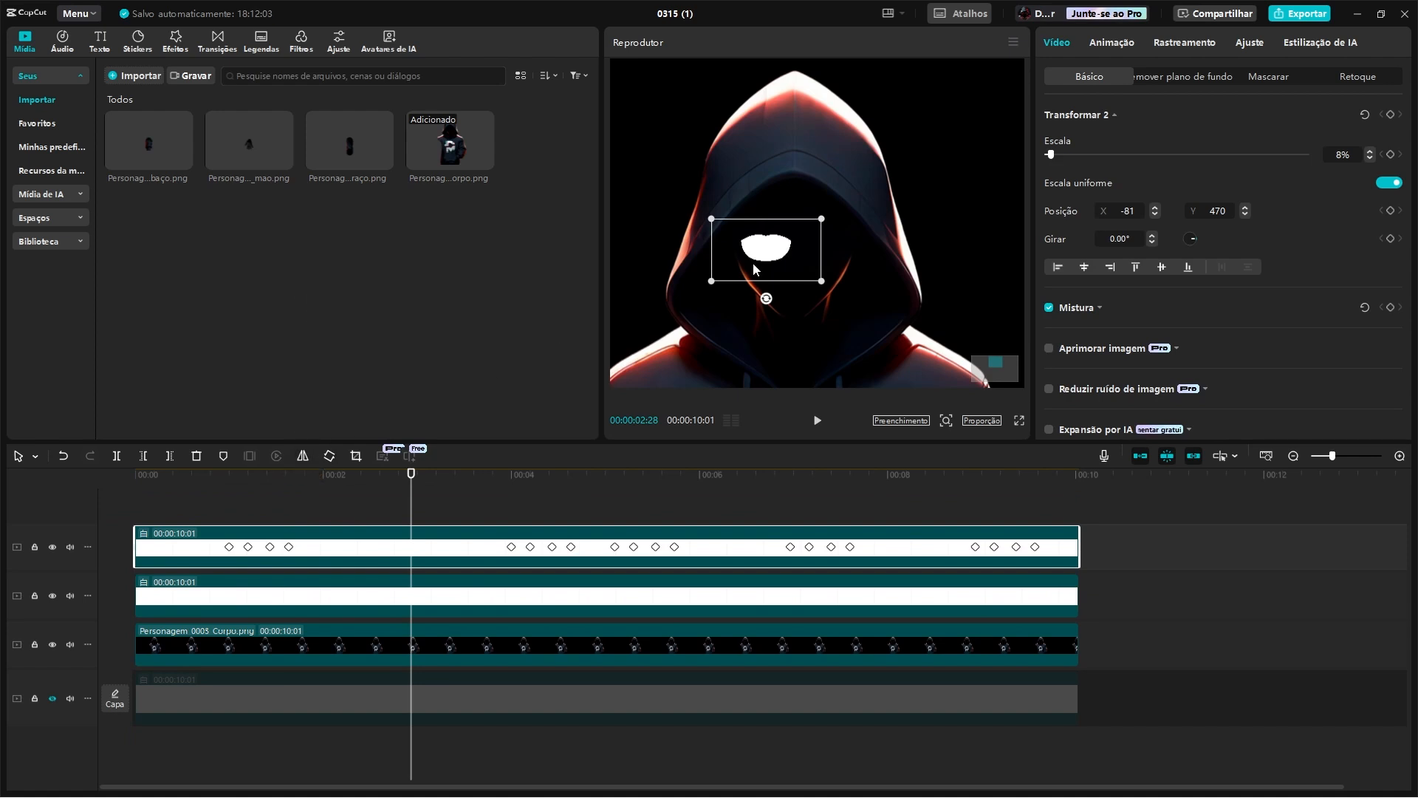
left_click_drag(767, 258, 818, 254)
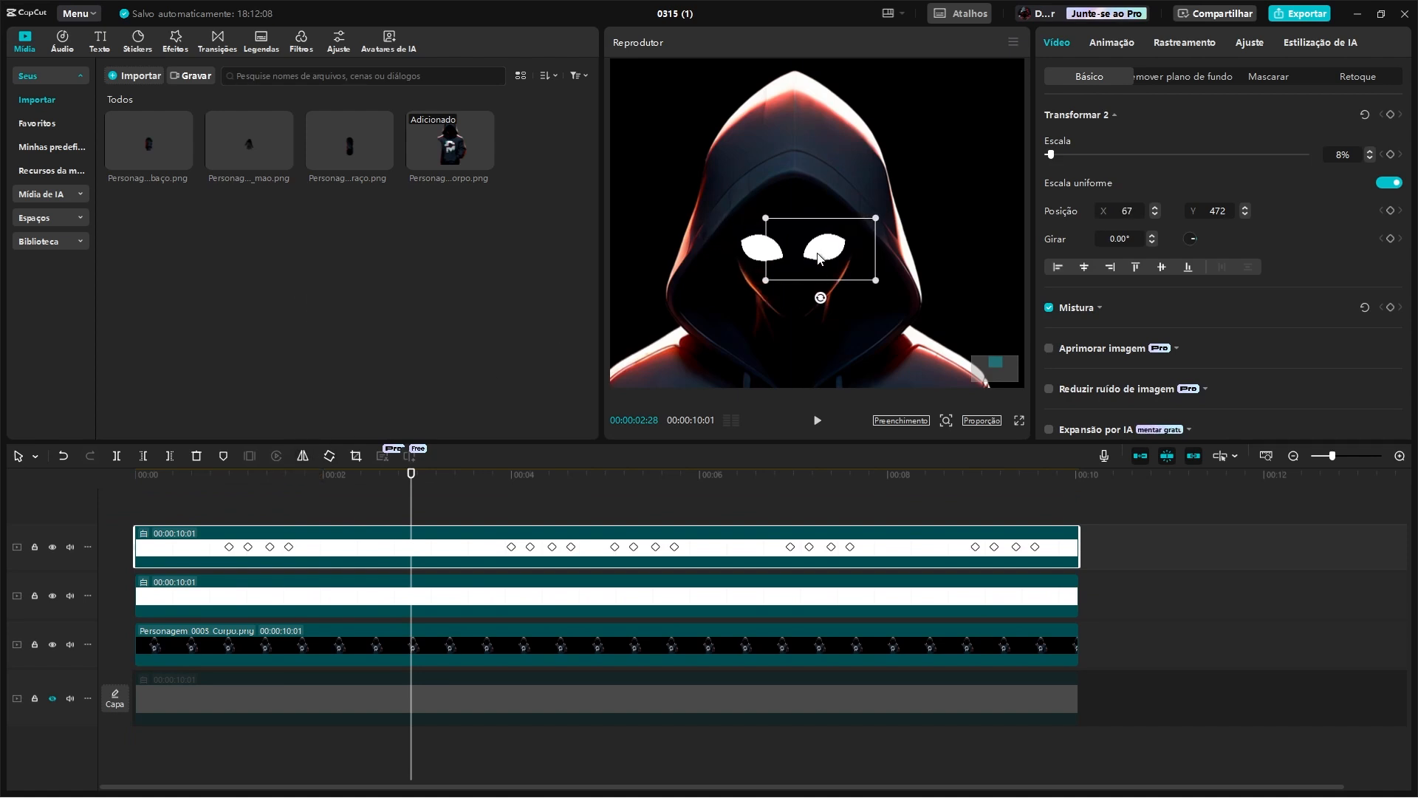
Step: Select both eye clips and shift them together slightly to the right to center them in the hood
left_click(610, 576, "ctrl")
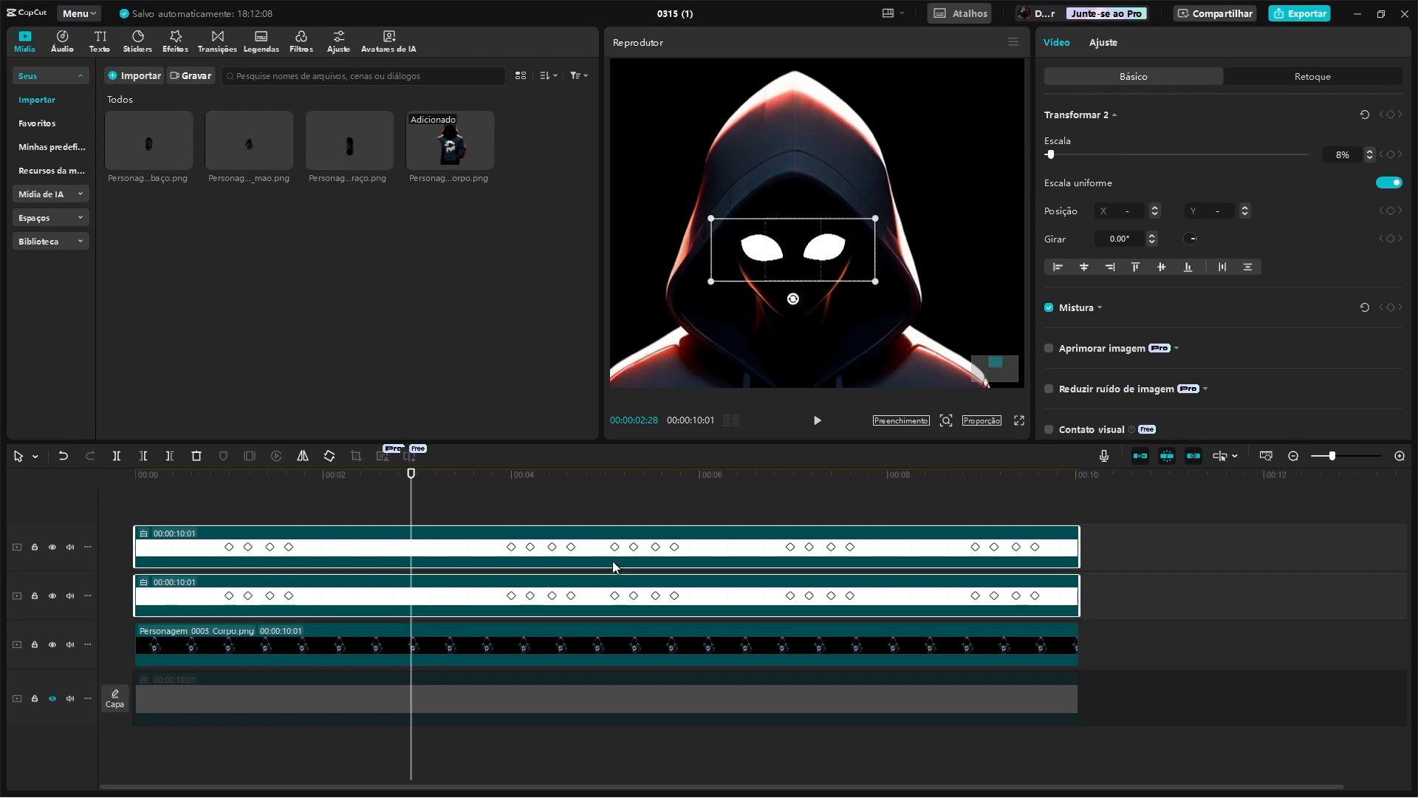
left_click_drag(824, 253, 820, 252)
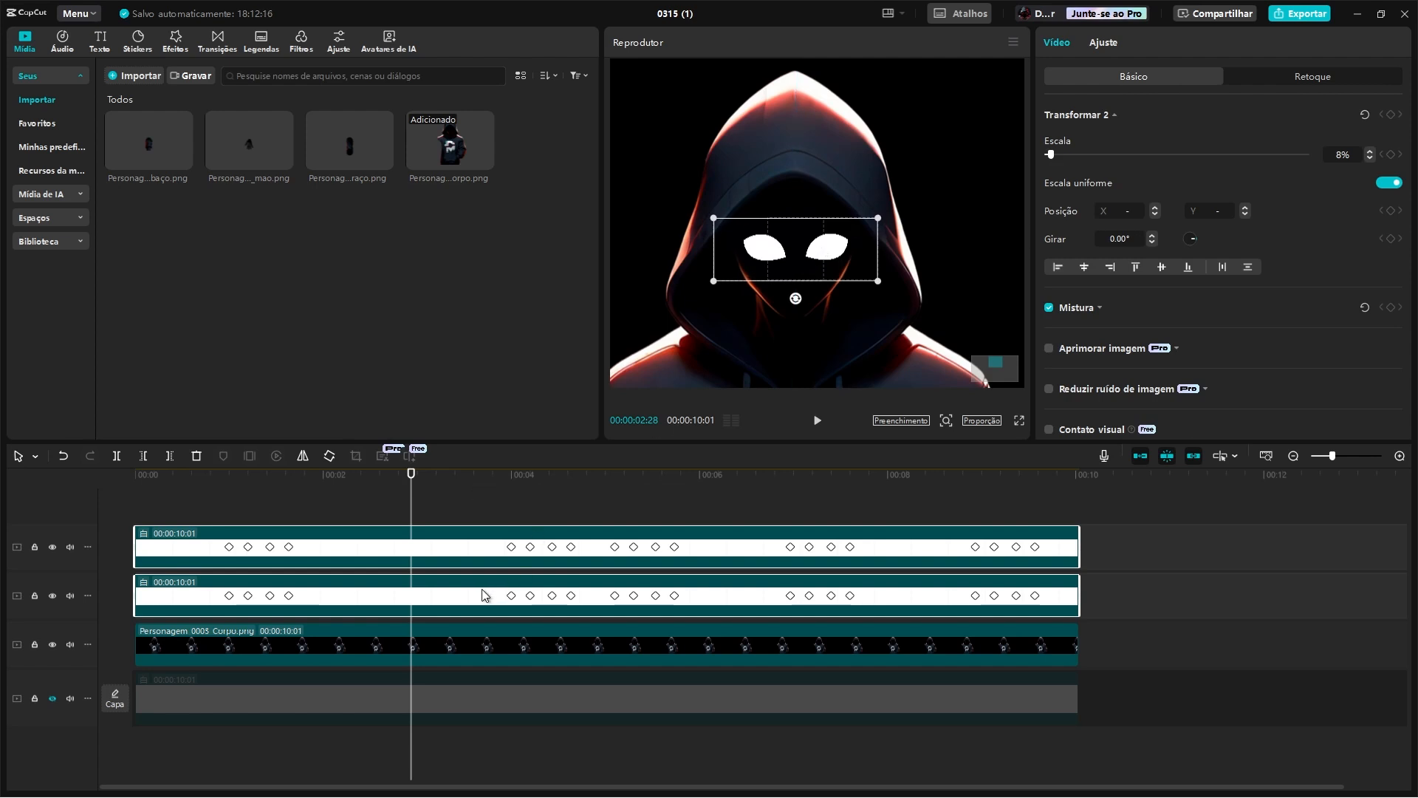
Step: Combine the two selected eye clips into a single compound clip
right_click(412, 595)
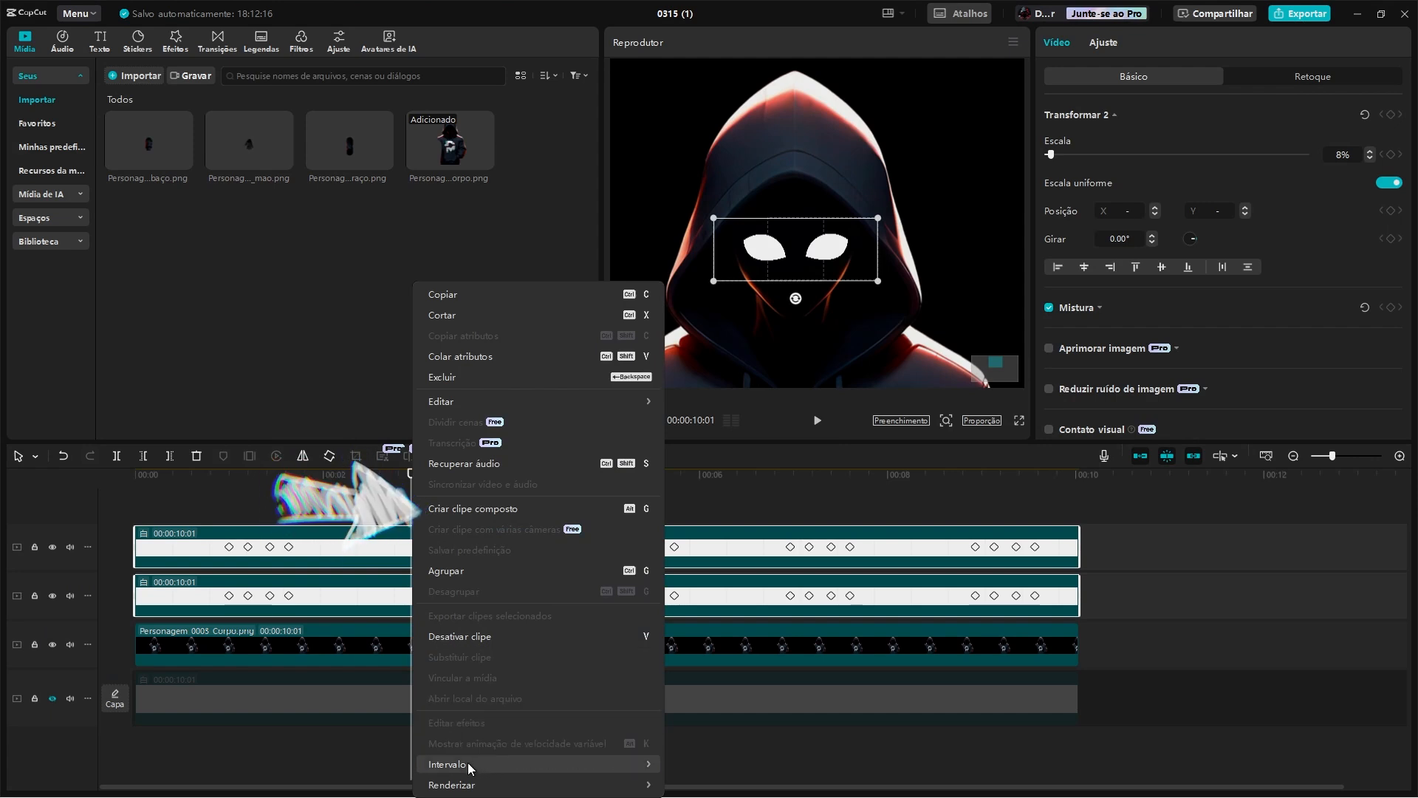
left_click(462, 508)
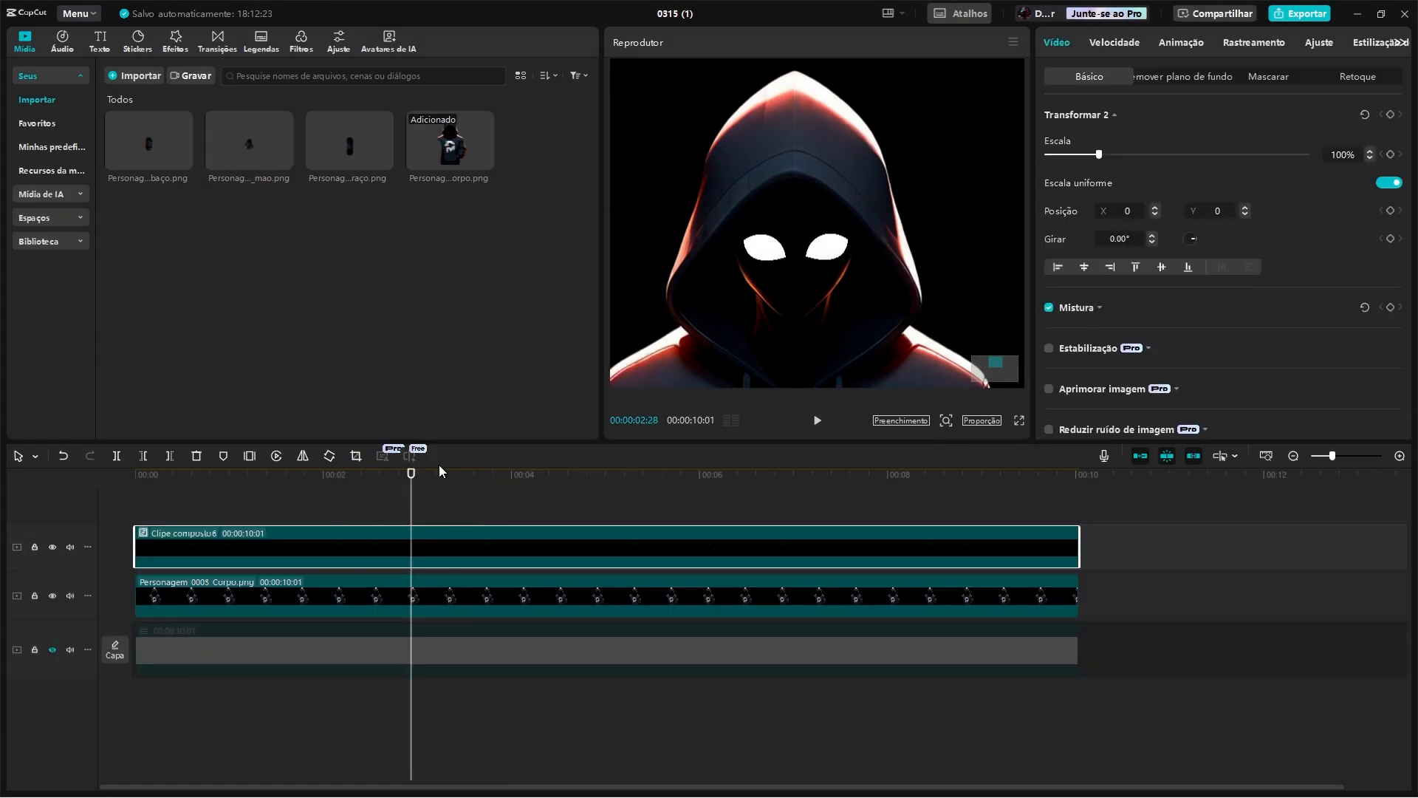
left_click(419, 548)
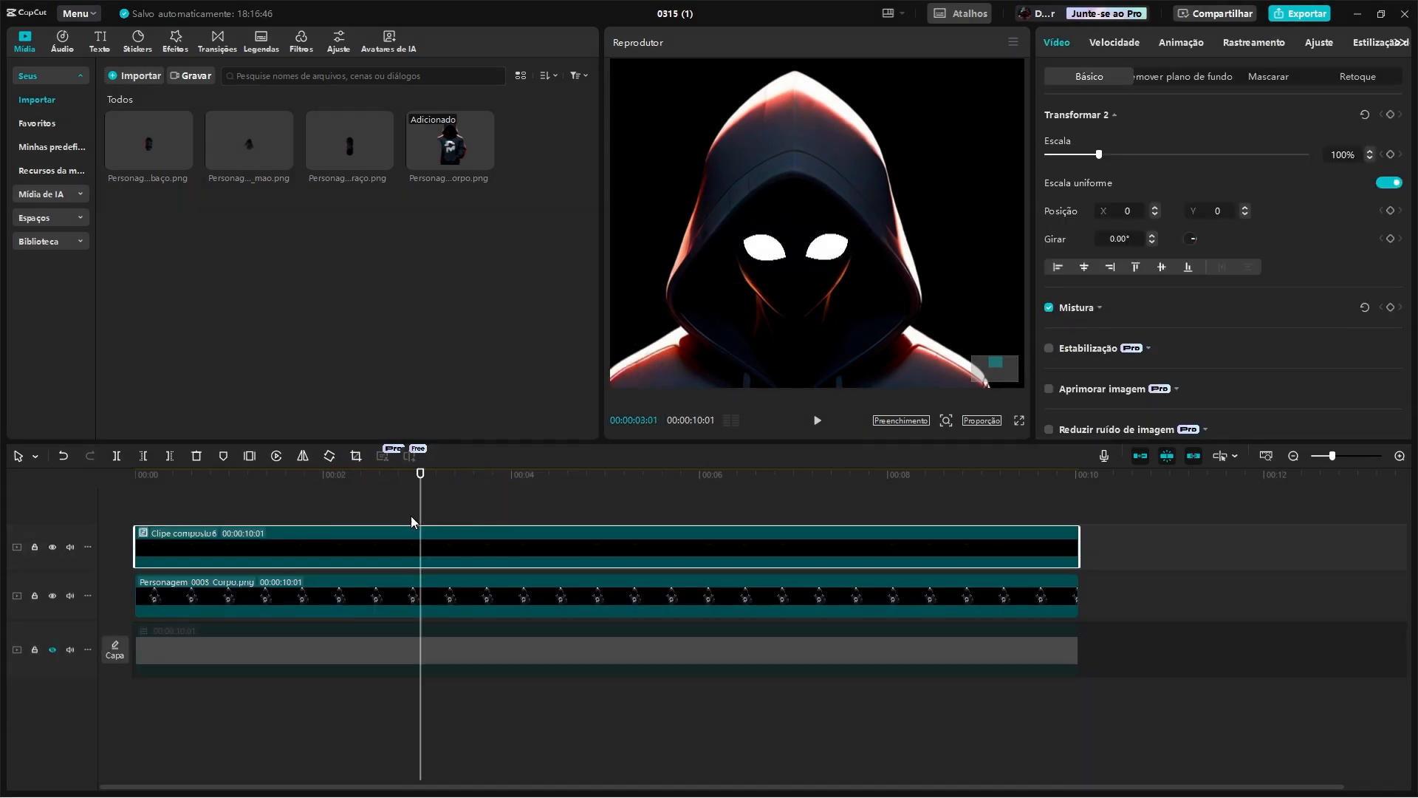
Step: Apply the Desfocar lens effect to the eye compound clip with its blur set to 21
left_click(175, 40)
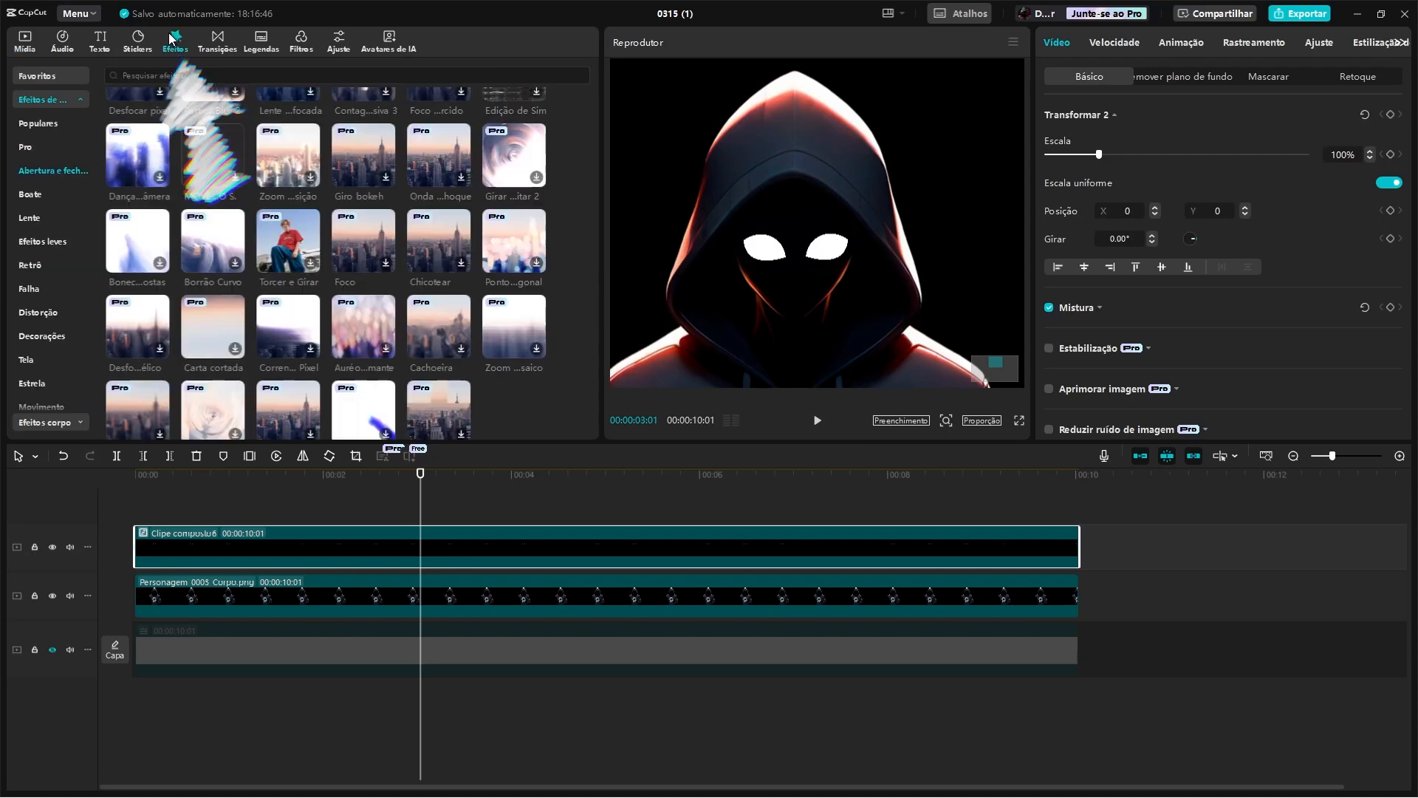
left_click(31, 221)
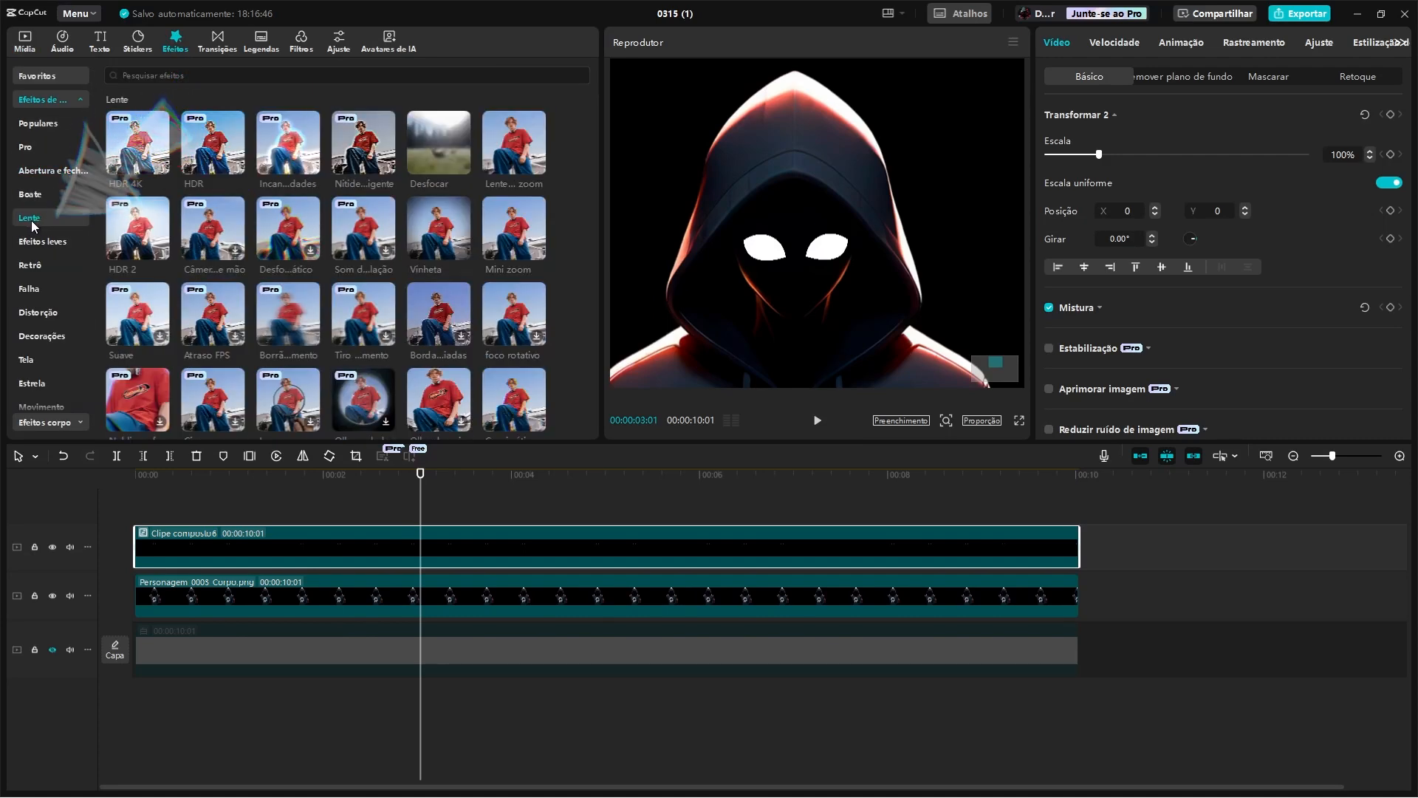
left_click_drag(436, 148, 380, 536)
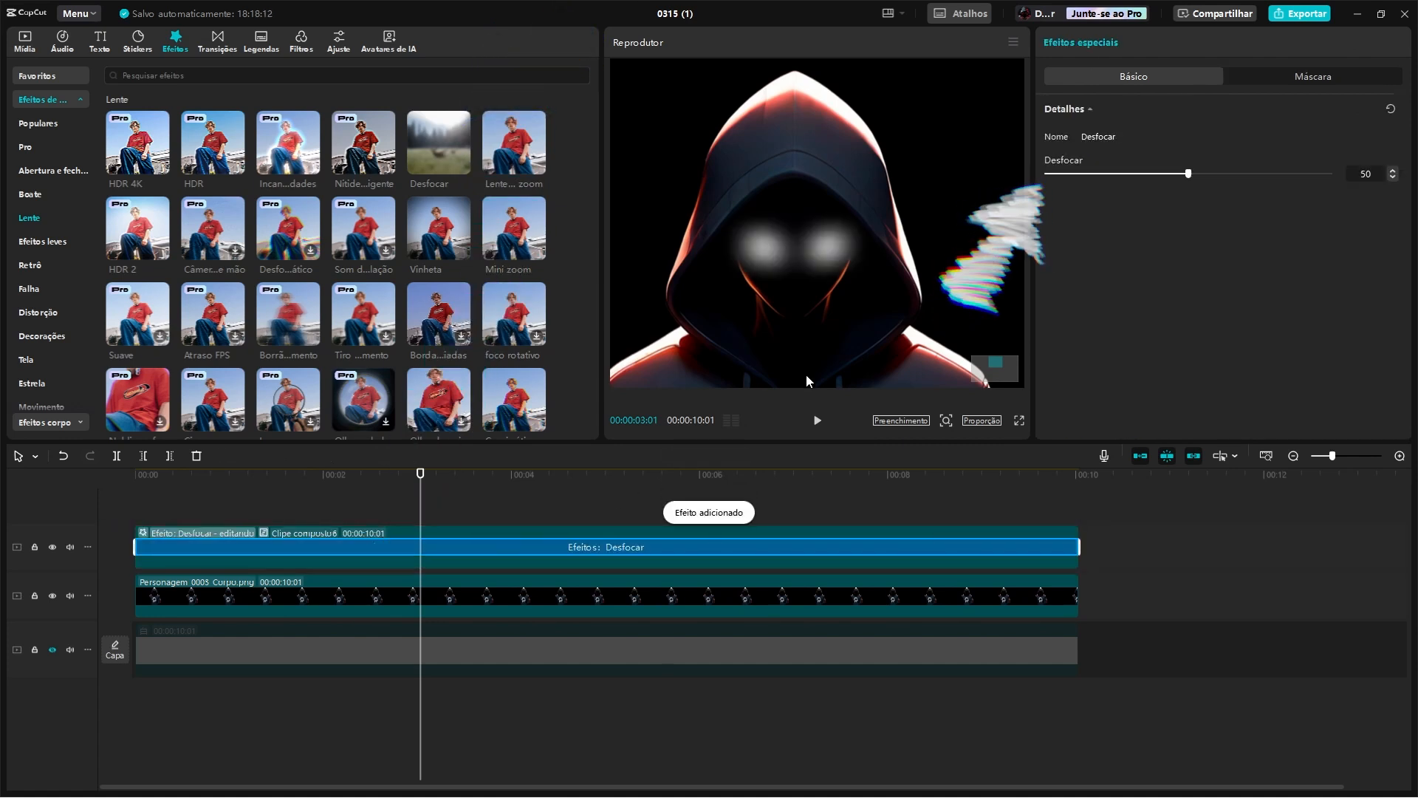
left_click_drag(1189, 174, 1108, 179)
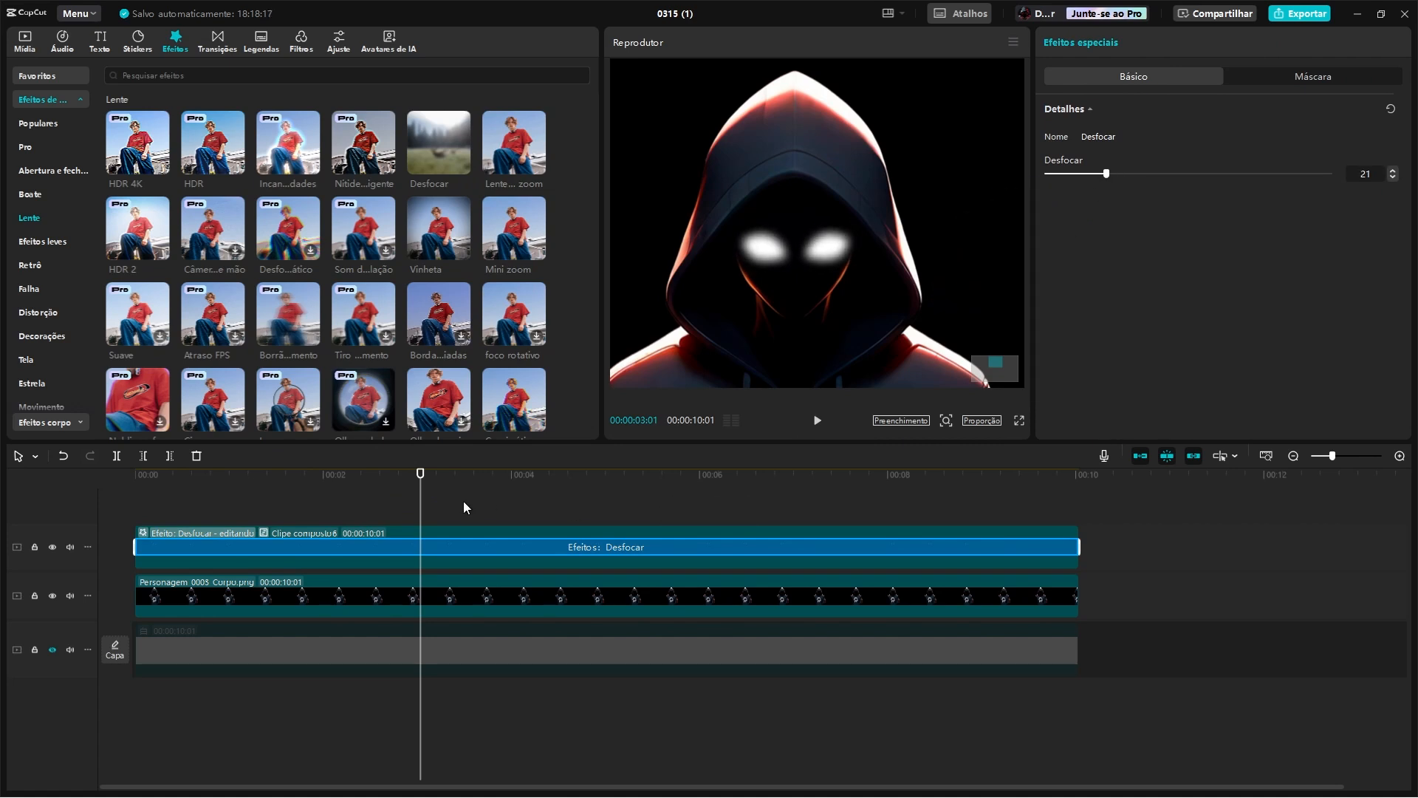
left_click(428, 532)
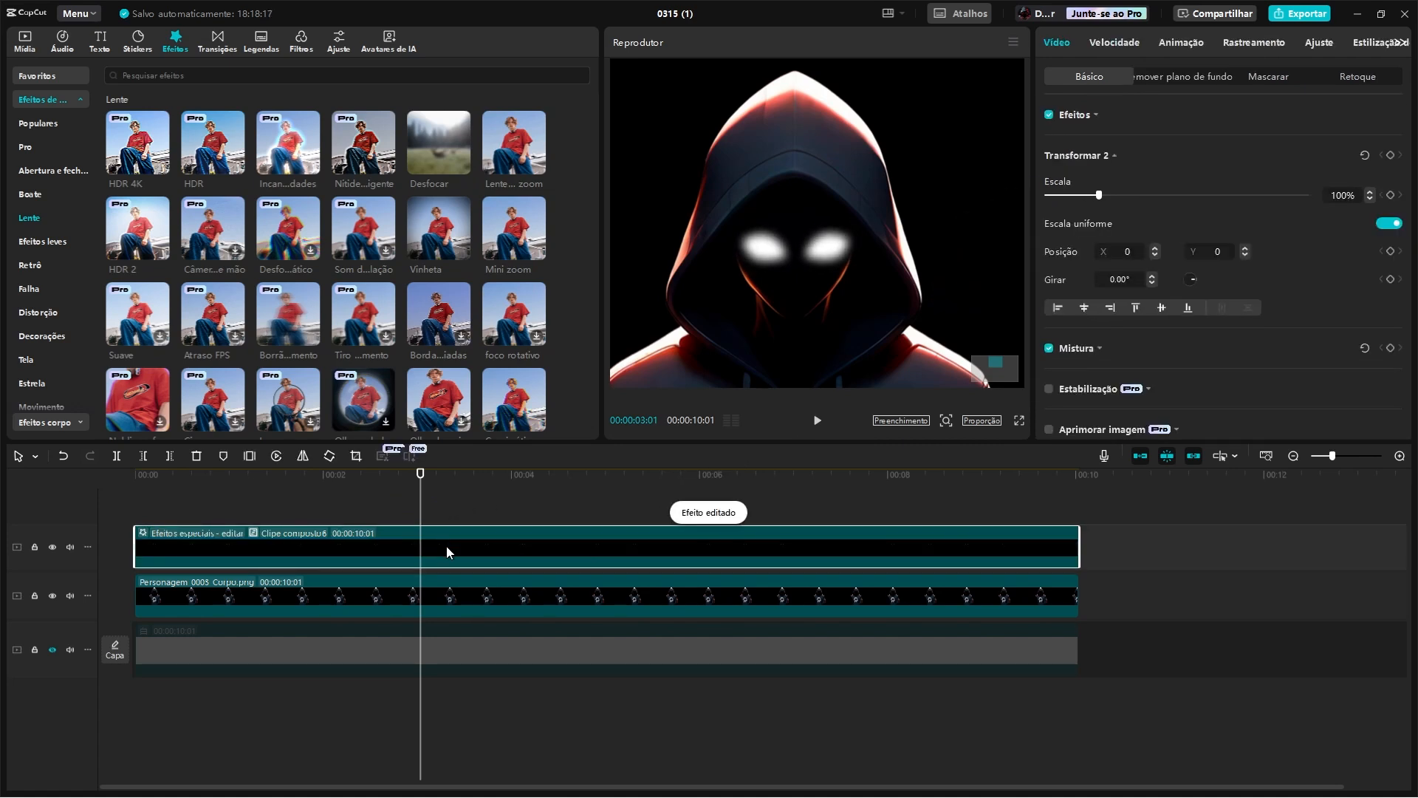
Step: Duplicate the blurred eye compound clip onto a new track above and lower the copy's blur strength
left_click_drag(446, 547, 441, 505)
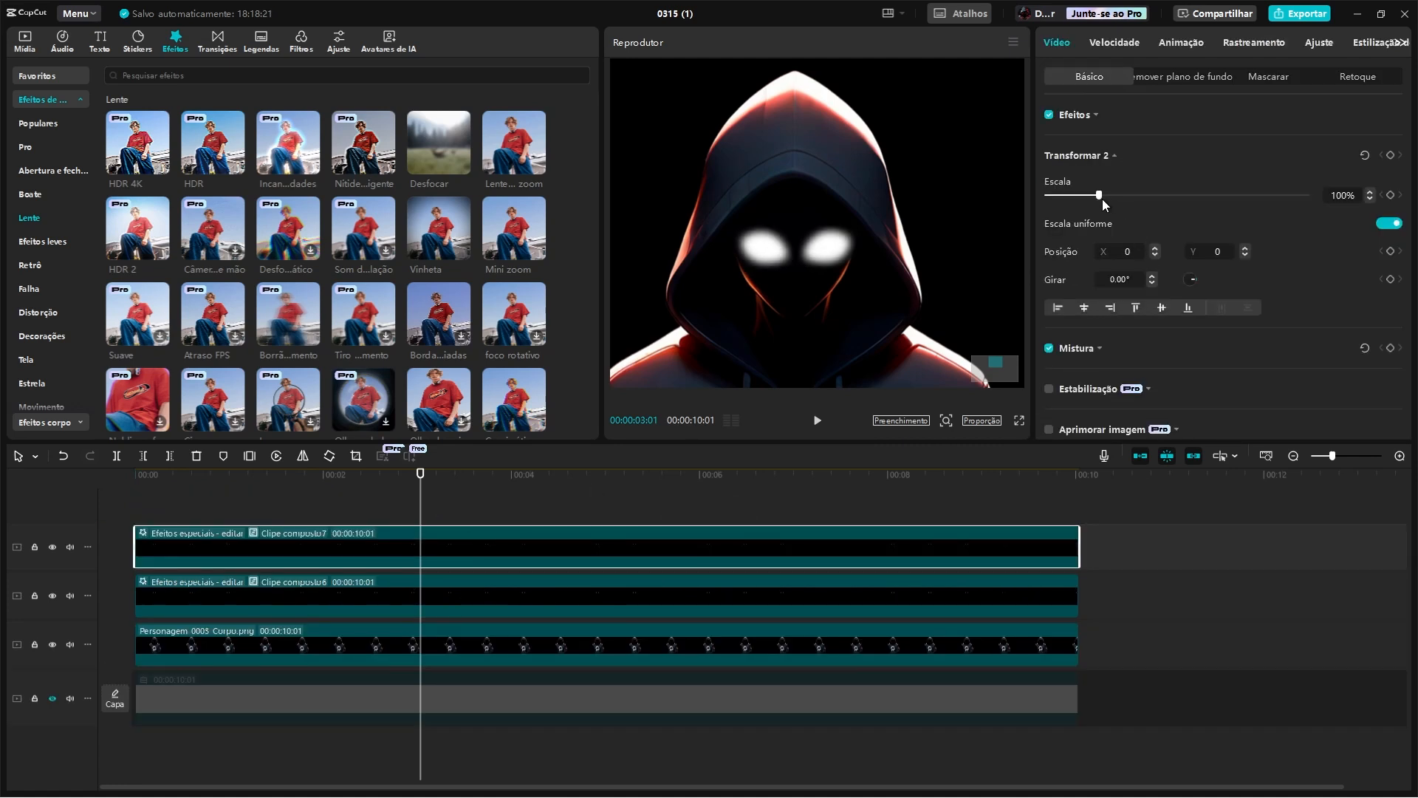
left_click(143, 535)
left_click_drag(1106, 173, 1059, 174)
Step: Set the lower eye compound clip's blur to 38 and its opacity to 83%
left_click(495, 602)
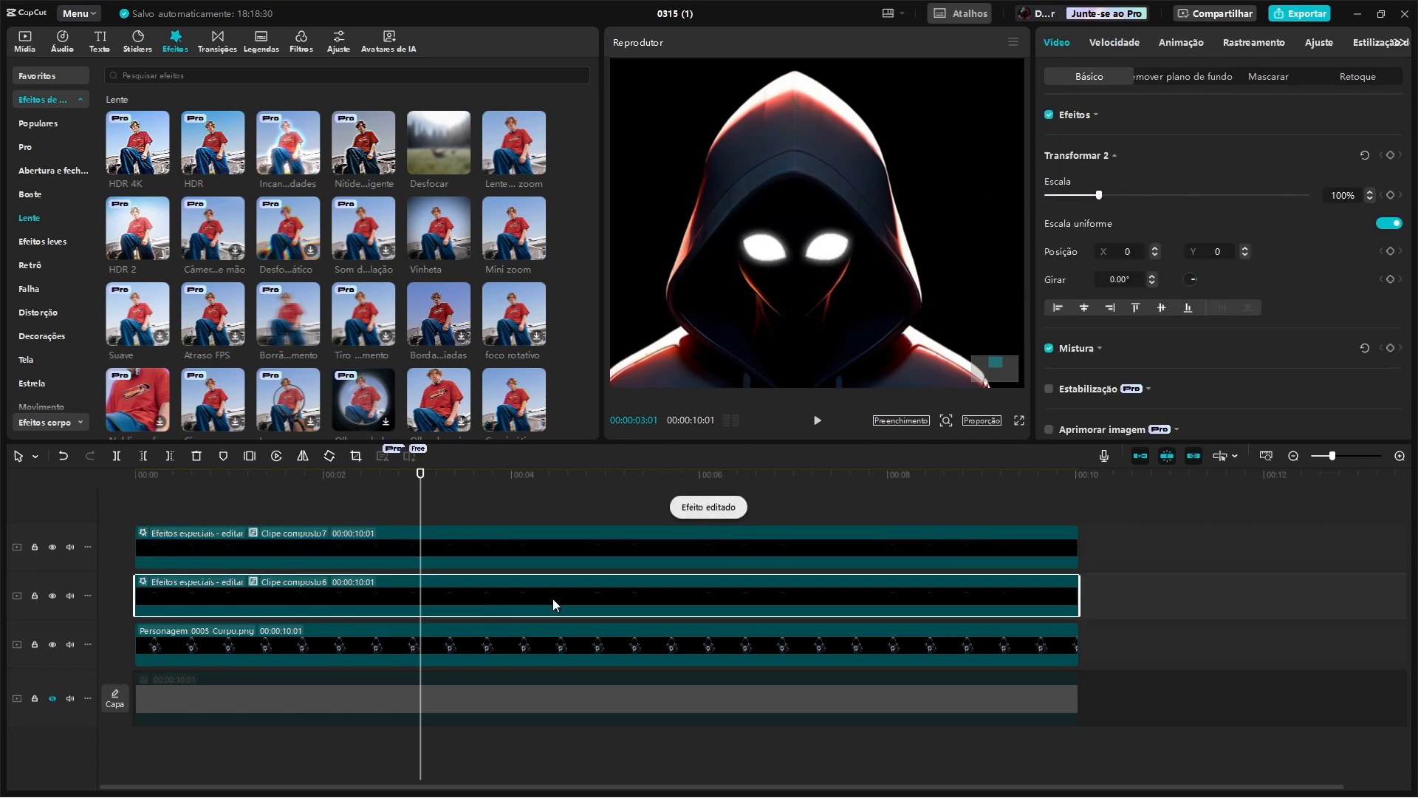
left_click(142, 585)
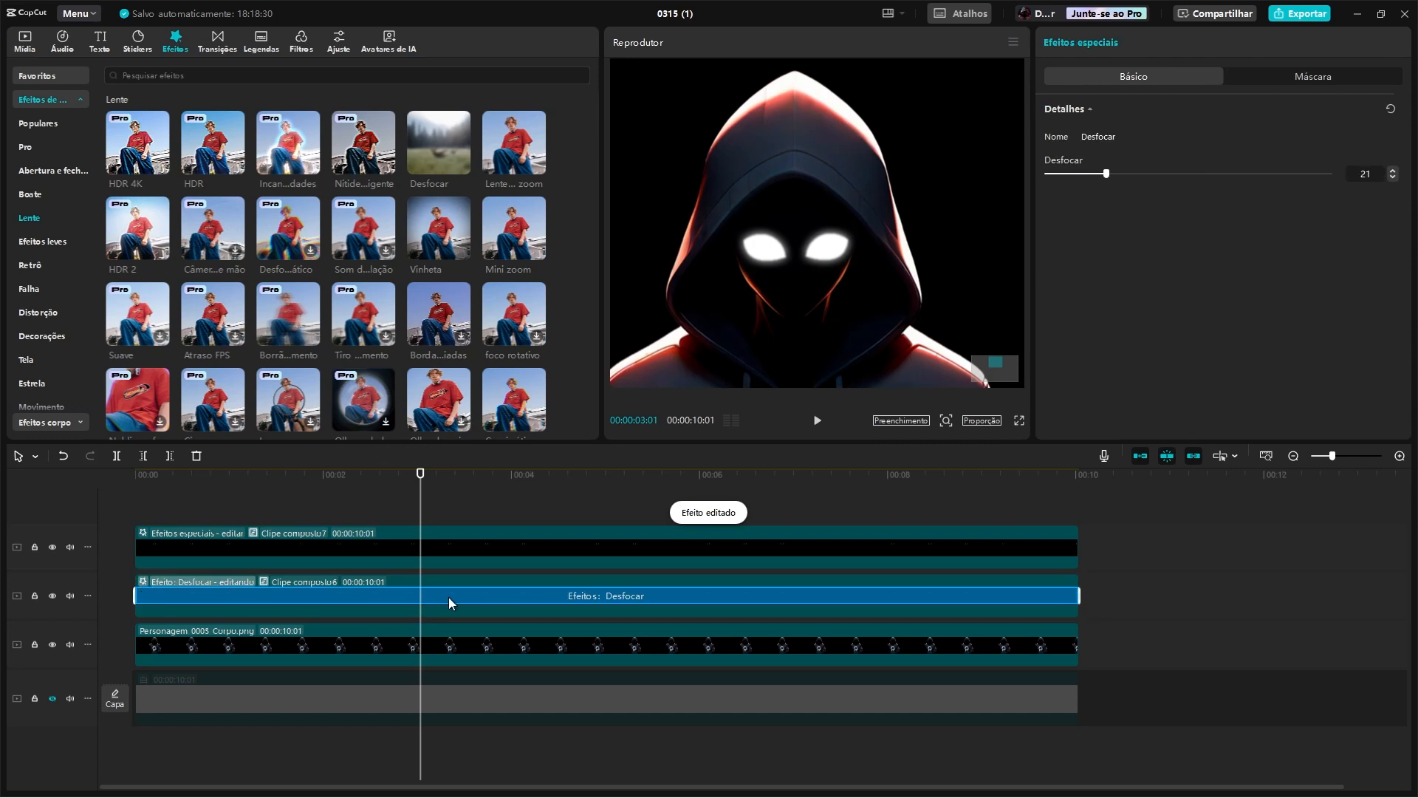
left_click_drag(1107, 173, 1192, 176)
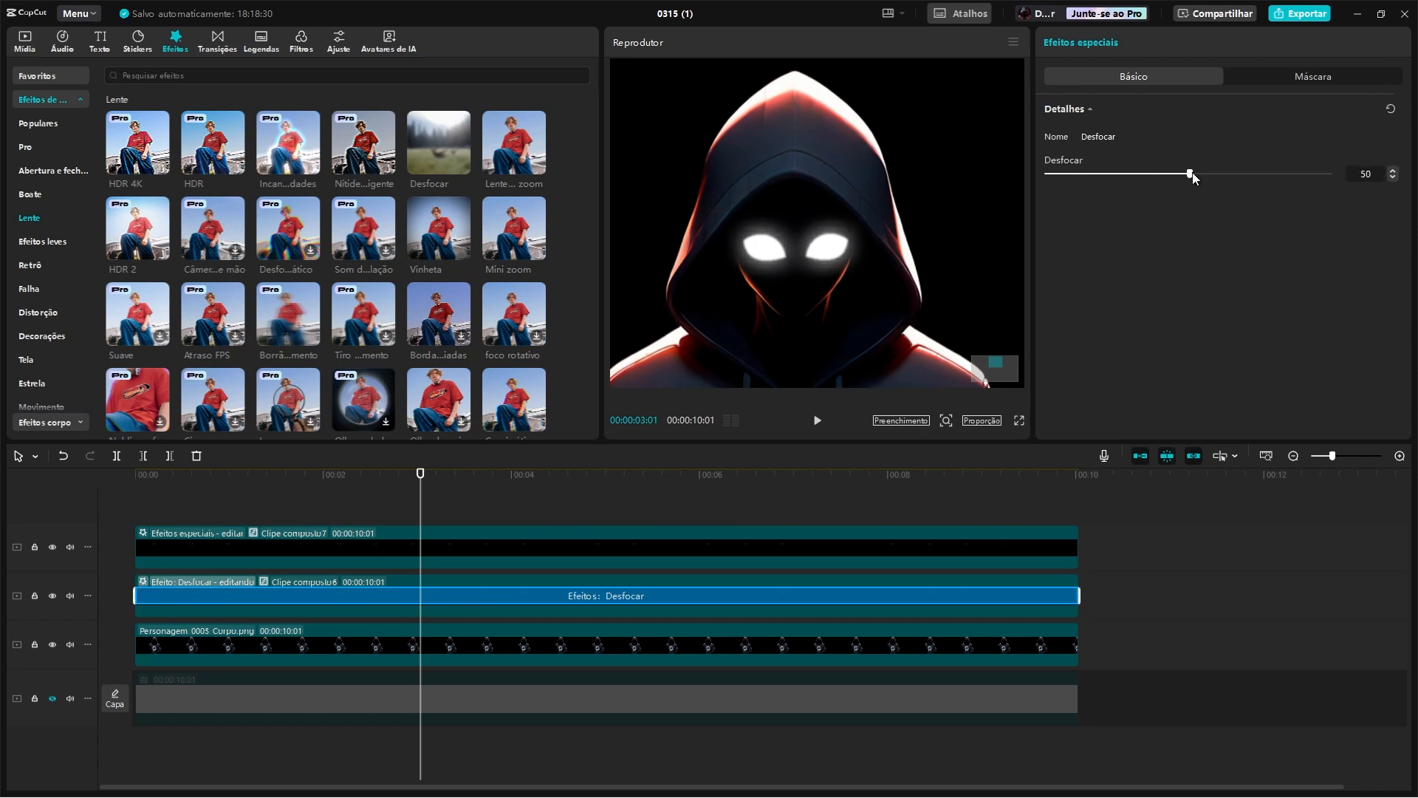
left_click(1154, 173)
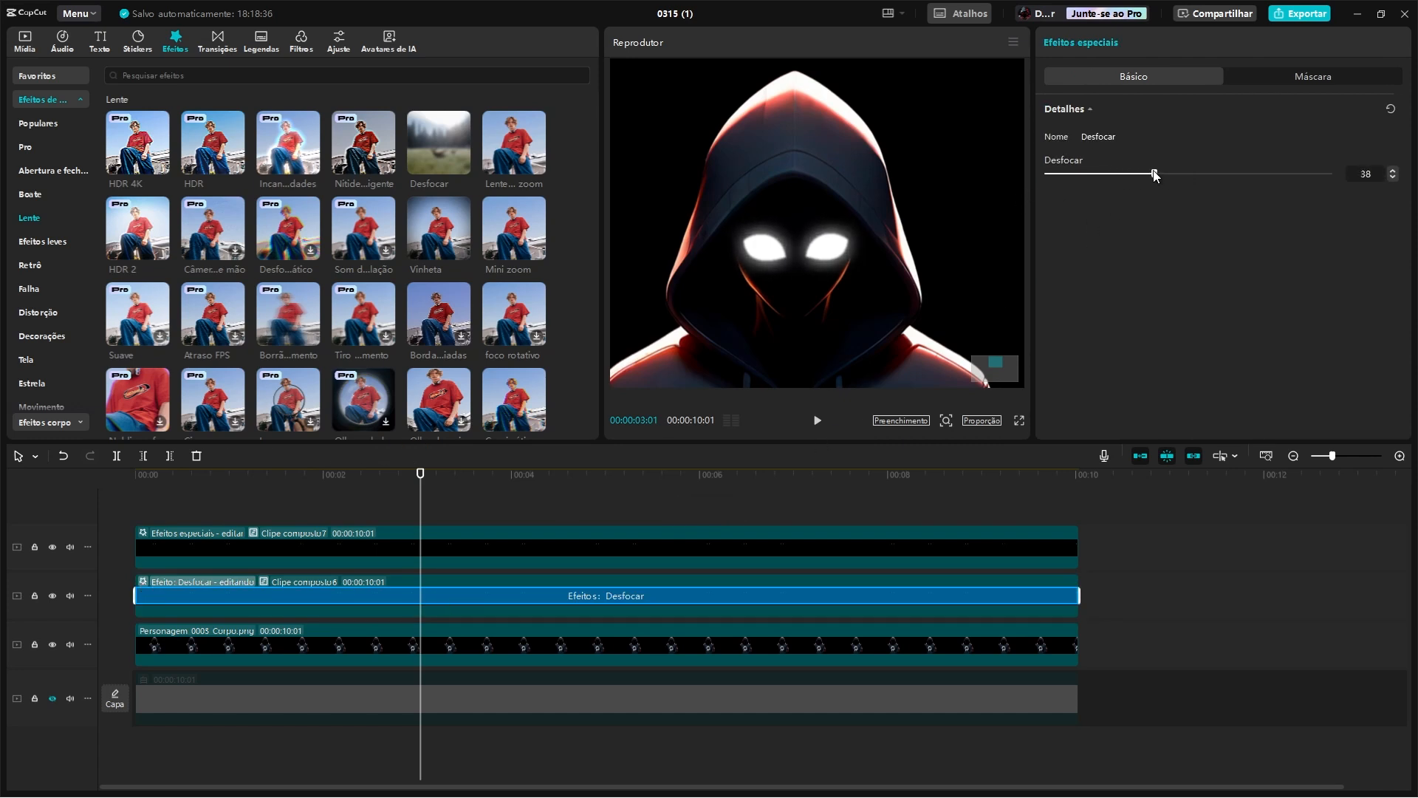
left_click(535, 616)
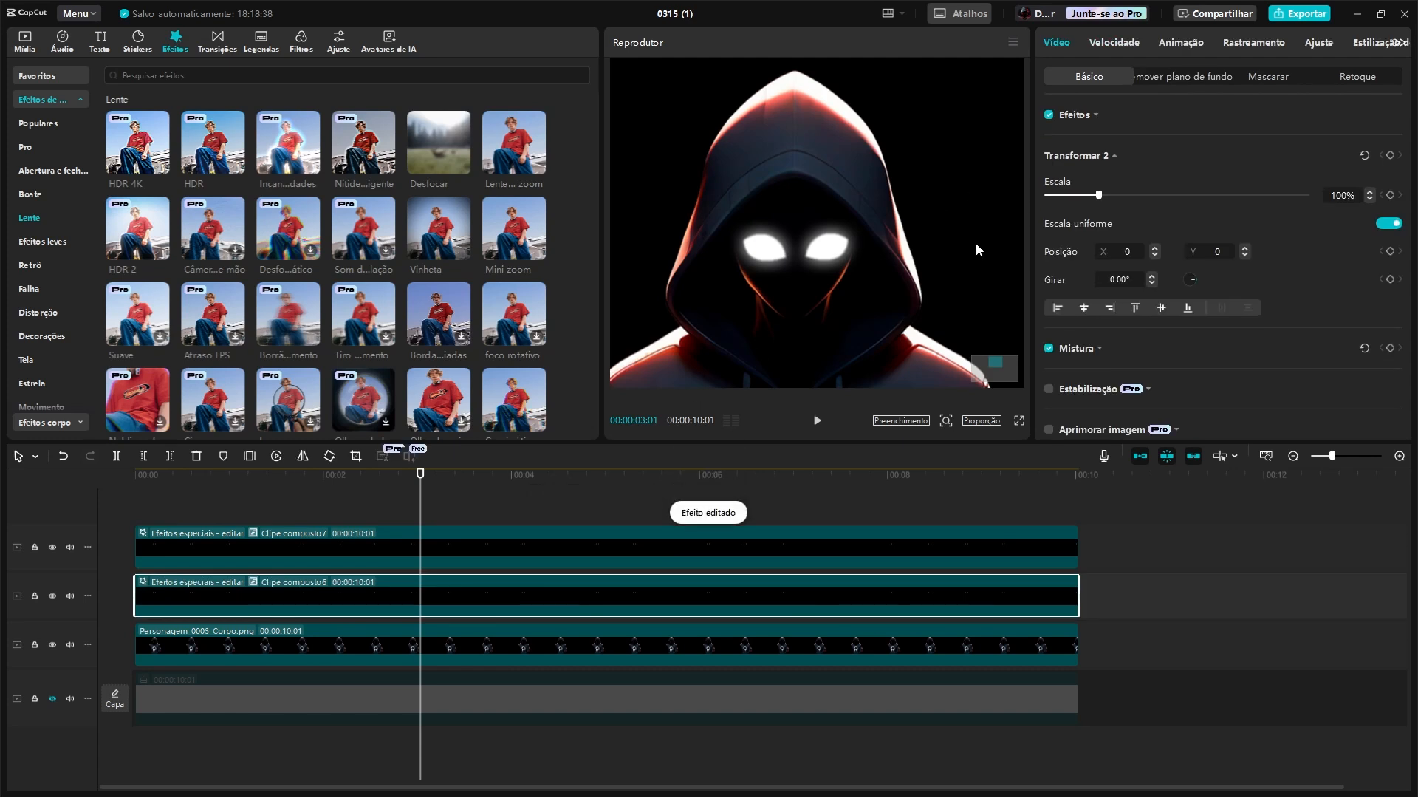
left_click(1086, 349)
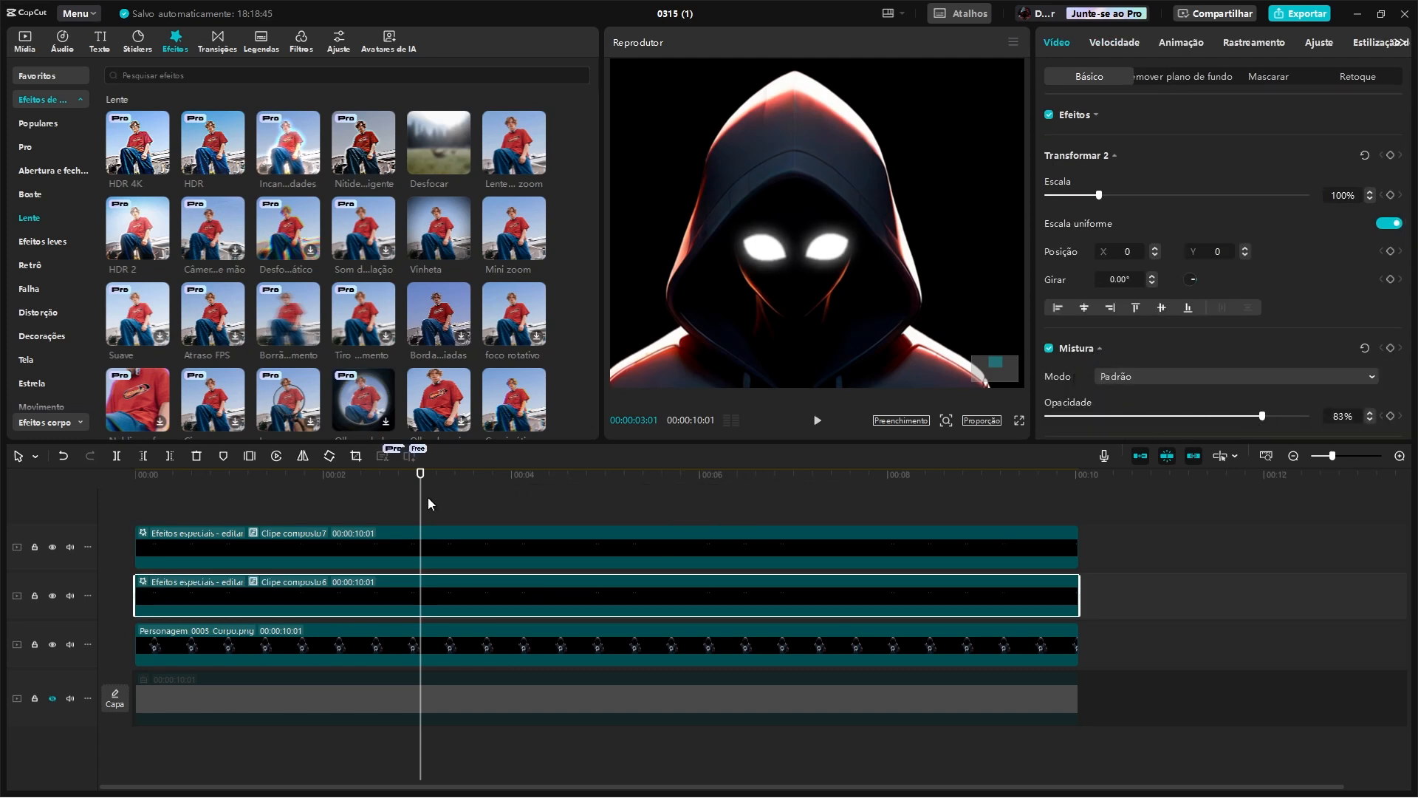
Step: Review the glowing eyes on the full character by scrubbing the timeline from the start to 00:00:06:09
left_click_drag(427, 497, 120, 477)
left_click(946, 421)
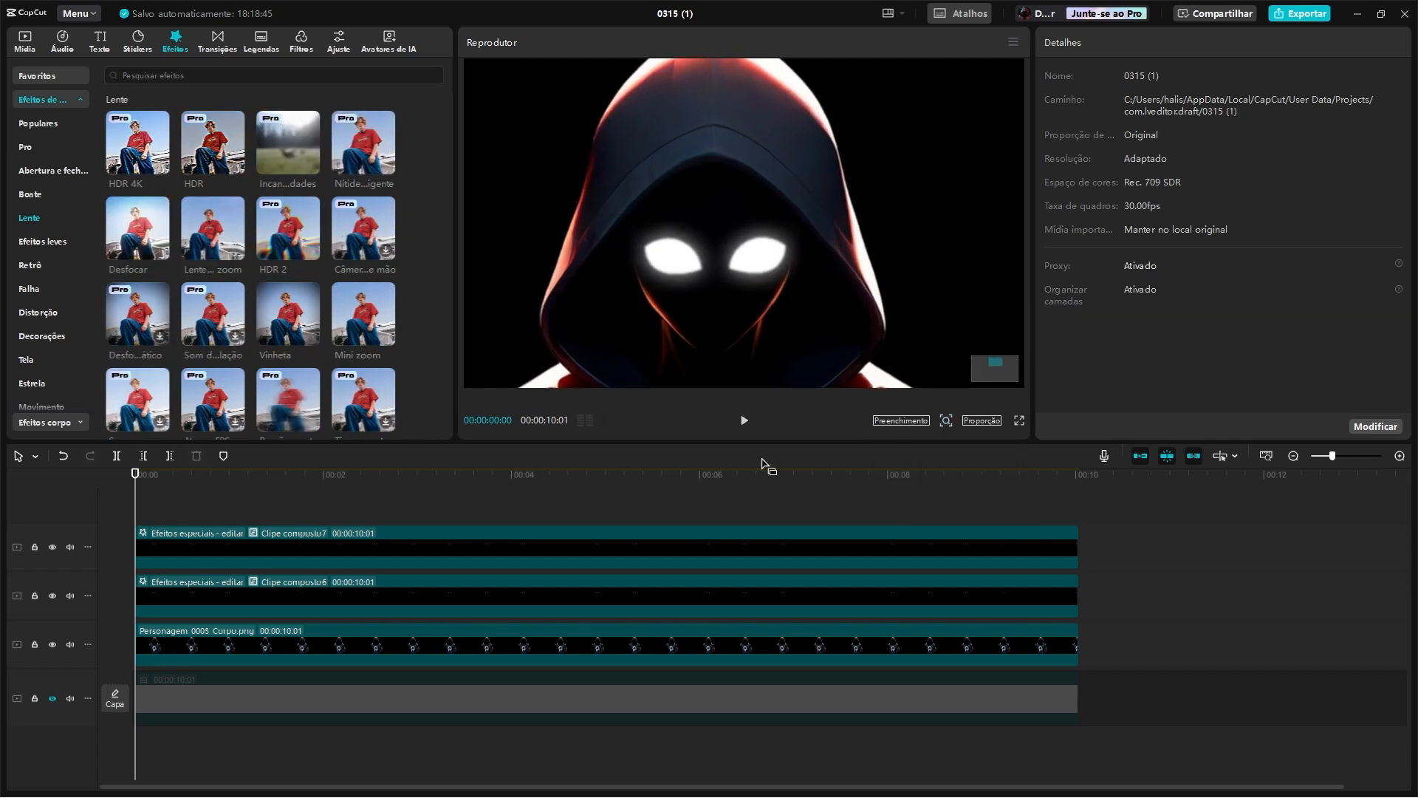
left_click(164, 522)
left_click_drag(165, 523, 728, 558)
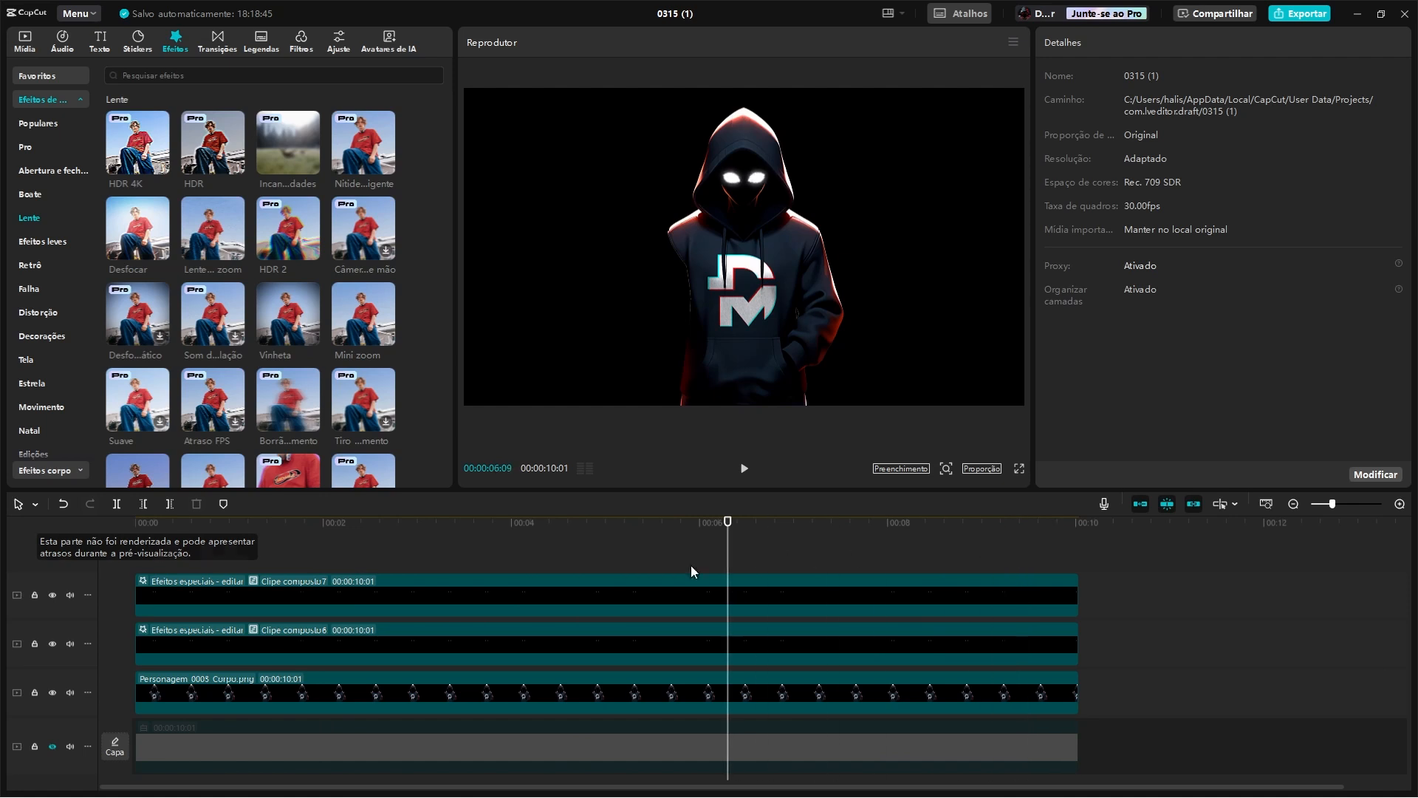
Step: Combine both eye compound clips and the character body clip into one compound clip
left_click_drag(515, 555, 624, 697)
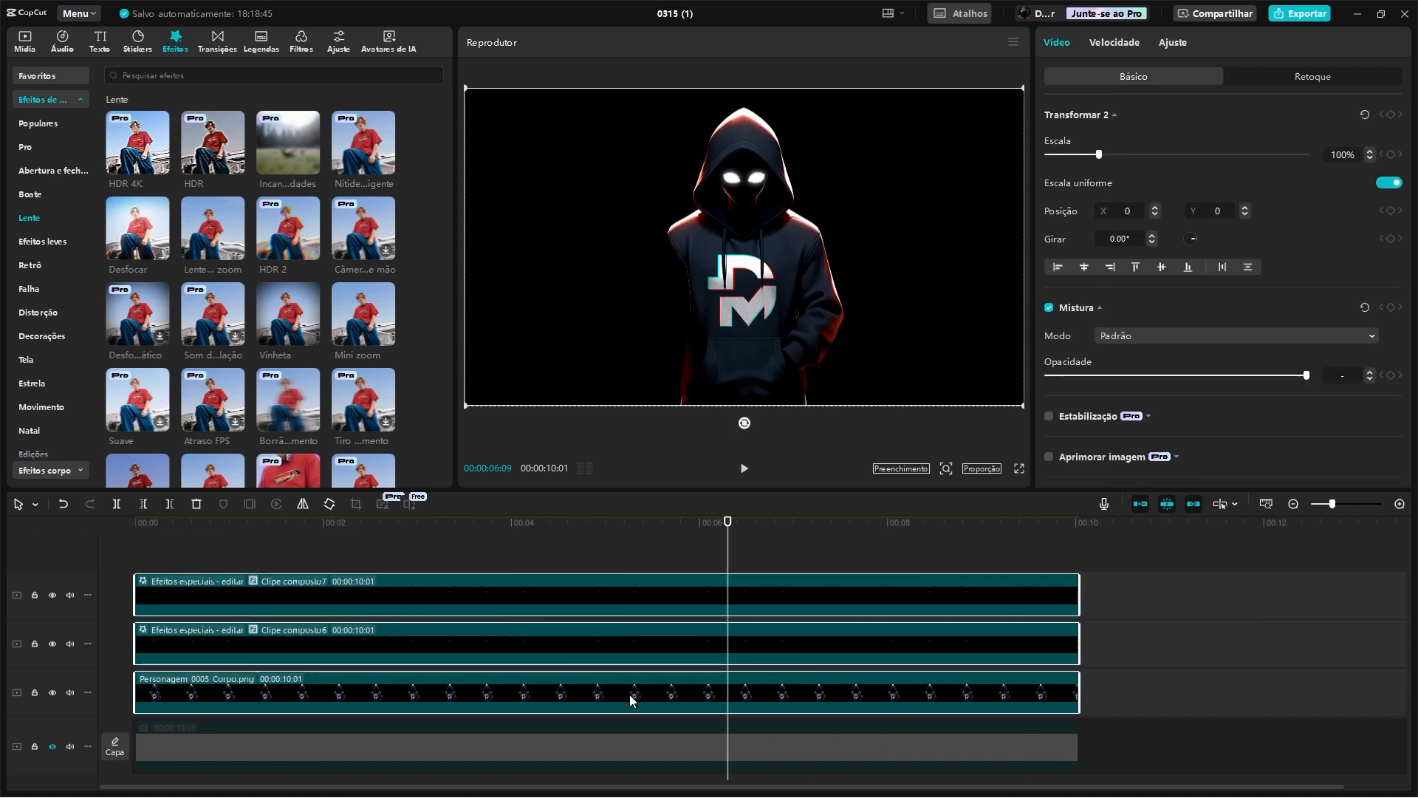
right_click(629, 694)
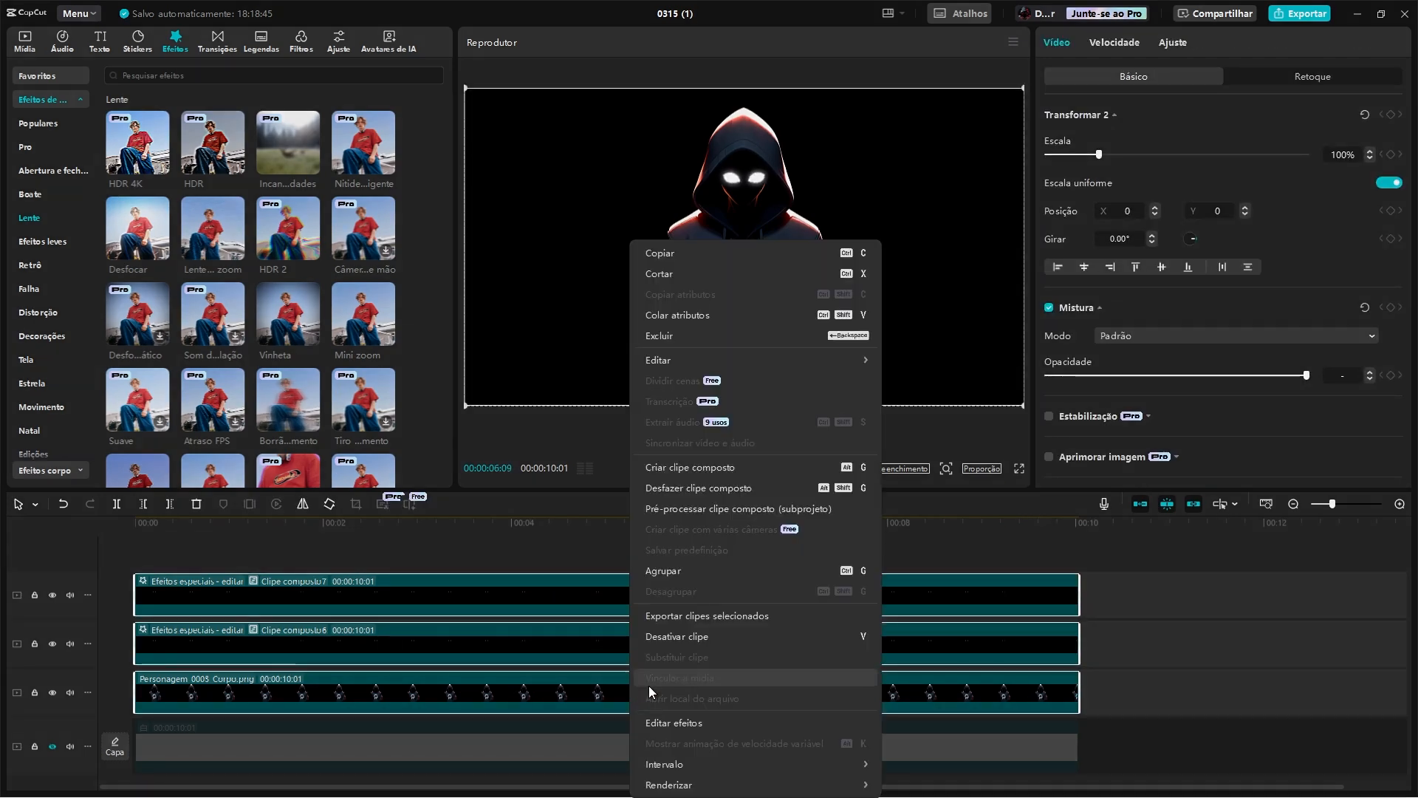
left_click(694, 468)
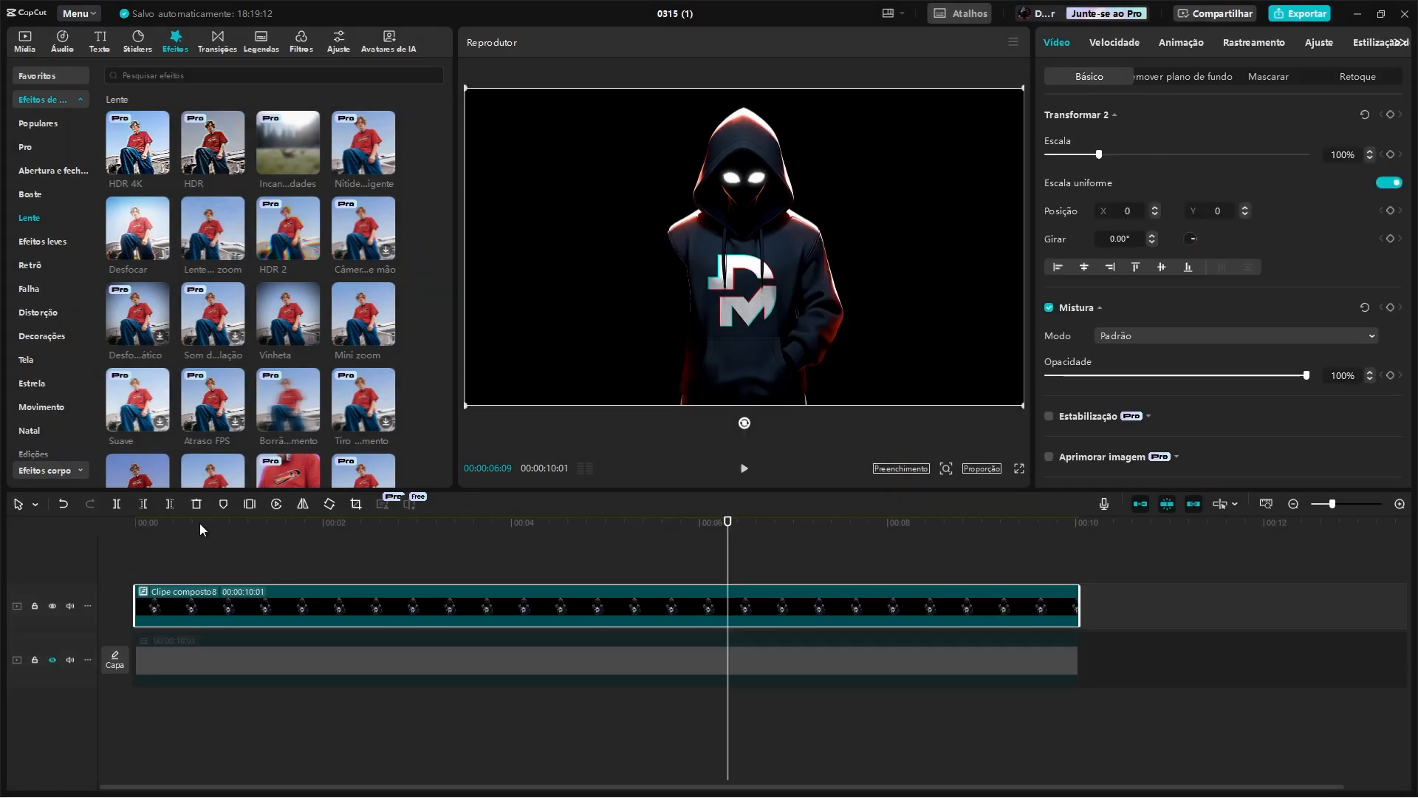
Step: Return the playhead to the start, show the white background track and hide the character compound clip's track
left_click_drag(200, 525, 123, 533)
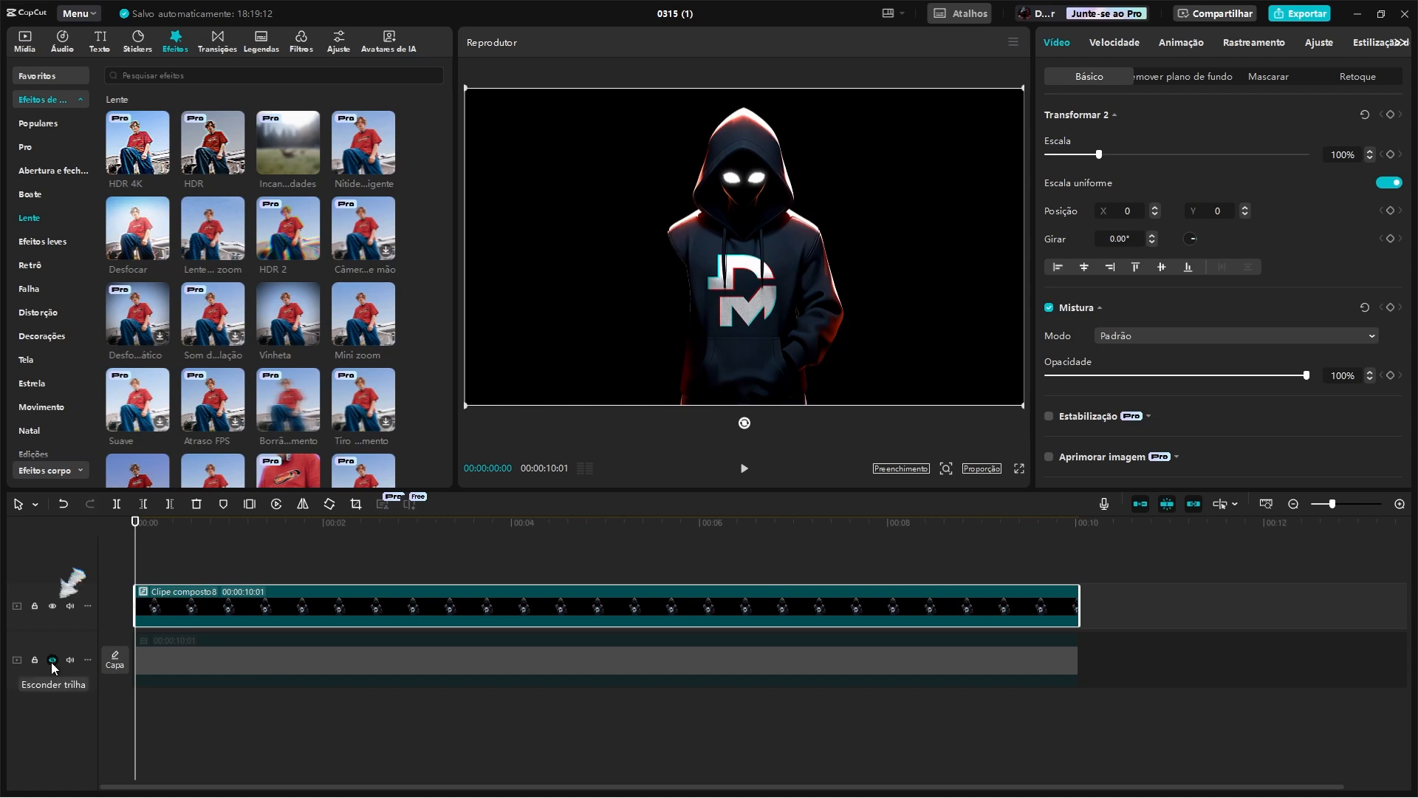
left_click(52, 661)
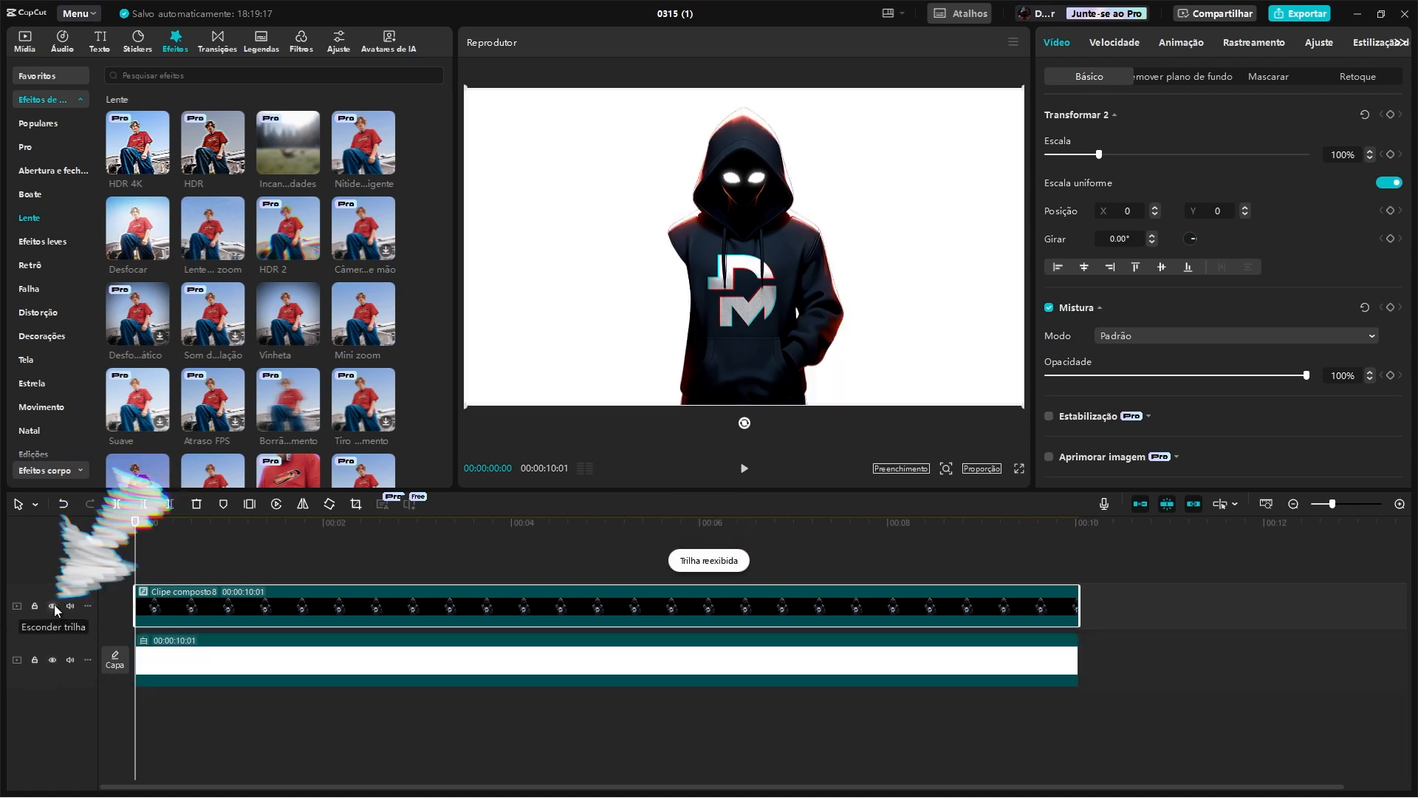
left_click(53, 605)
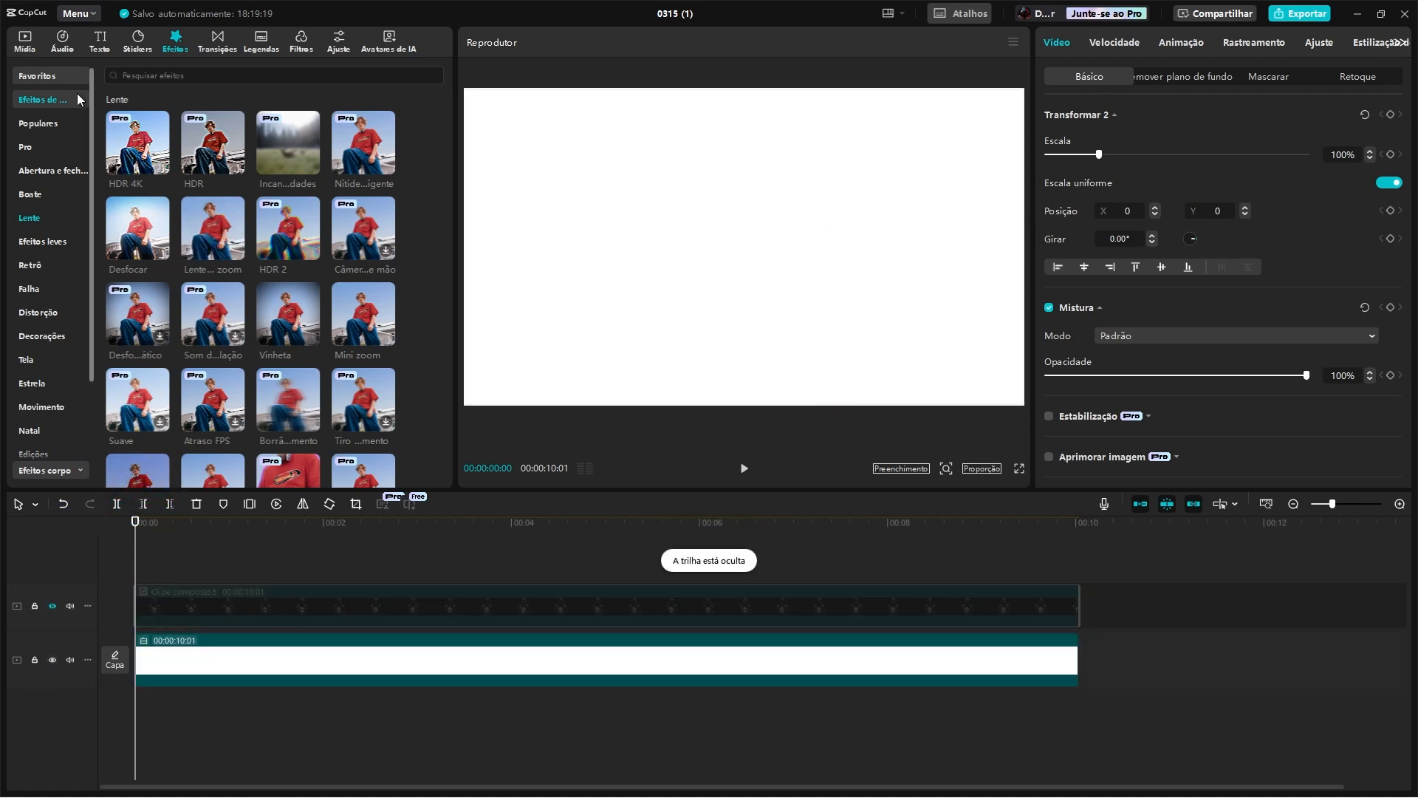
Step: Stack the Personagem braço, mao and Anti-braço images on separate tracks from the start, each extended to 00:00:10:01
left_click(24, 40)
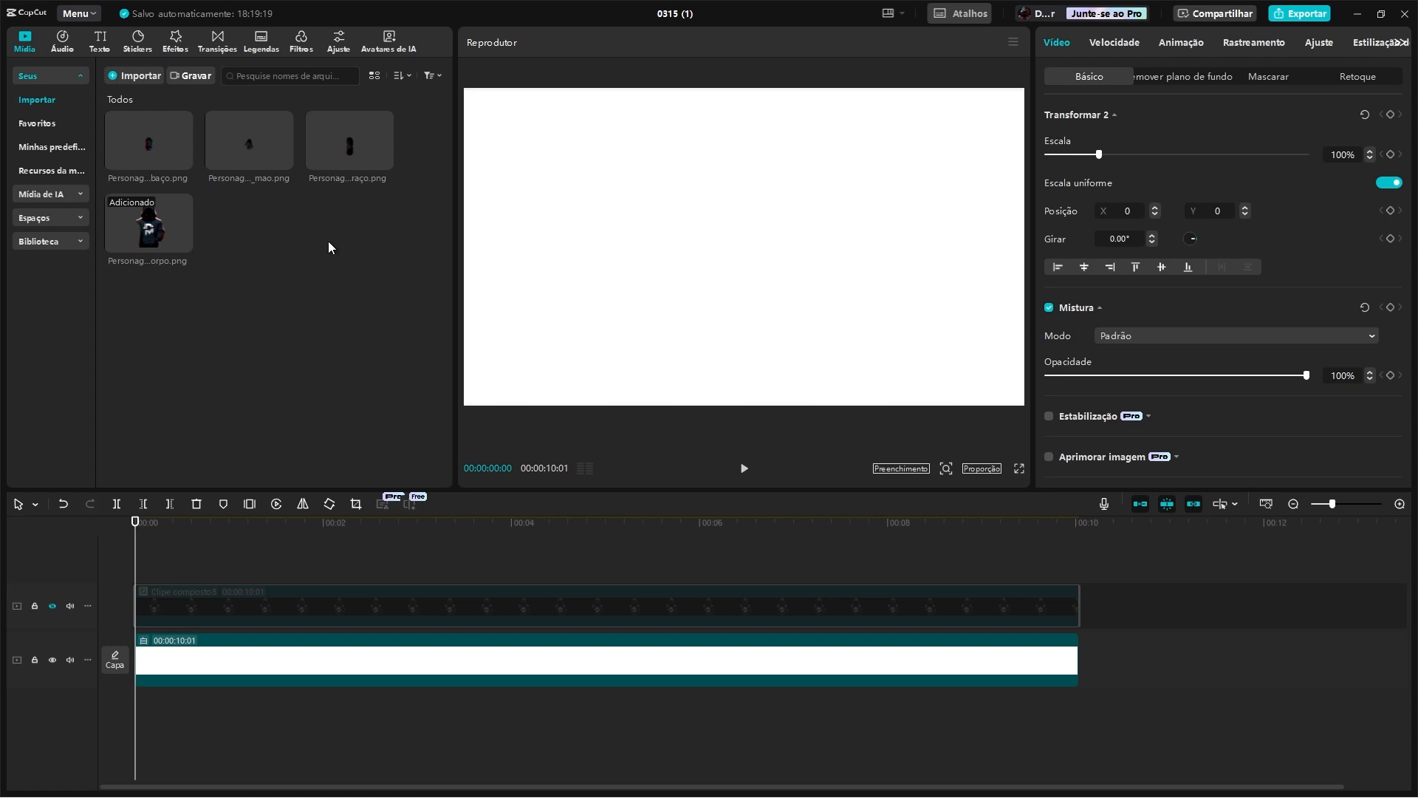
left_click_drag(349, 154, 419, 574)
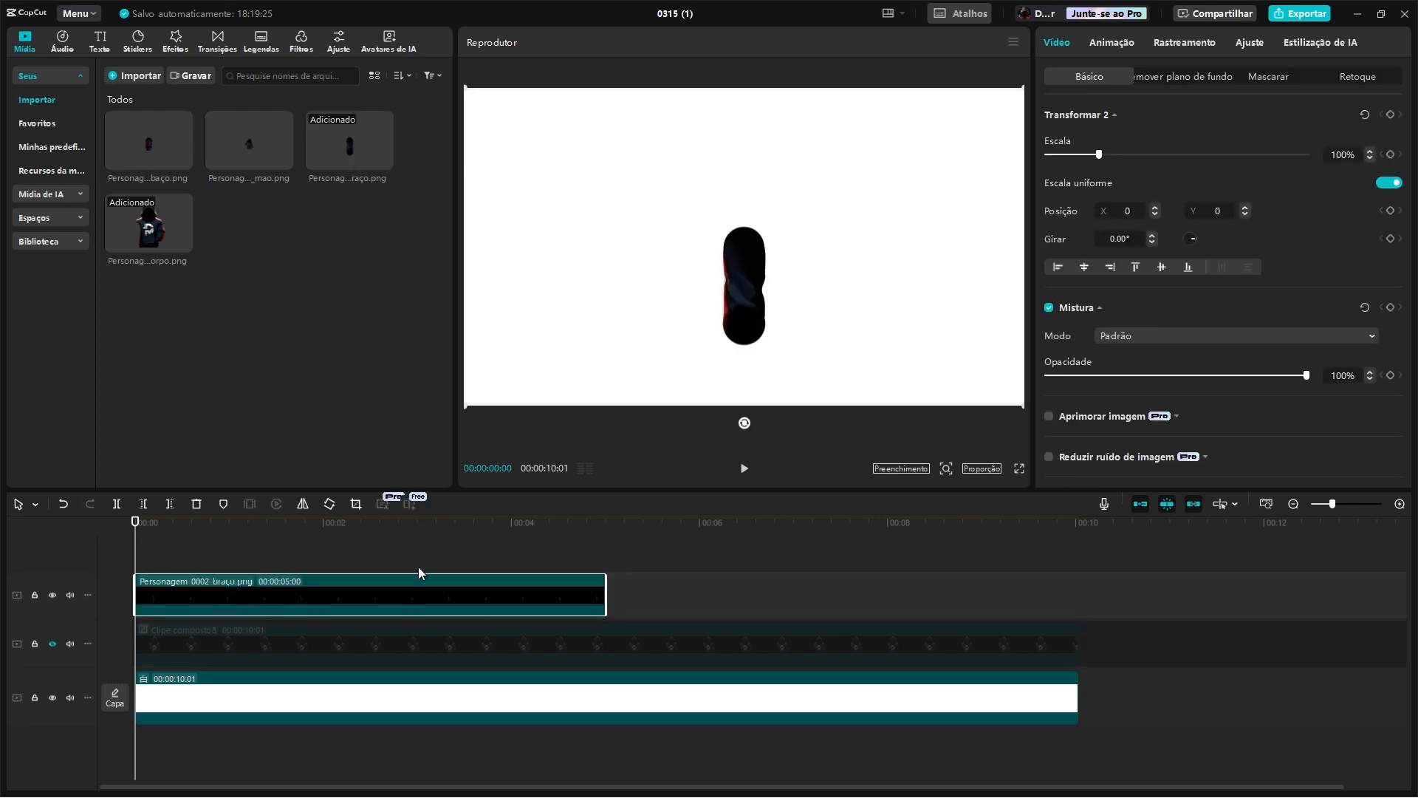
left_click_drag(610, 595, 1078, 595)
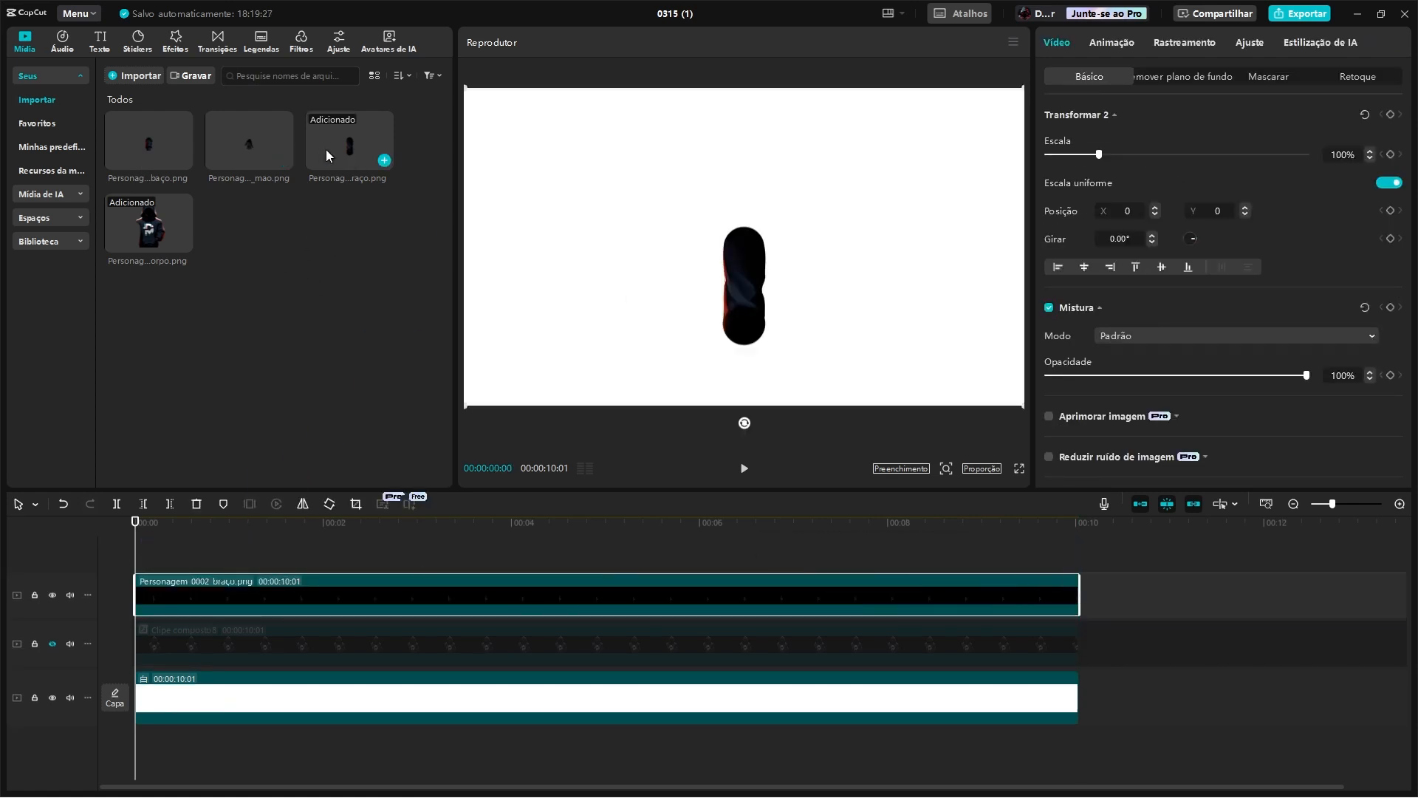
left_click_drag(238, 146, 517, 591)
left_click_drag(604, 602, 1080, 607)
left_click_drag(126, 150, 147, 554)
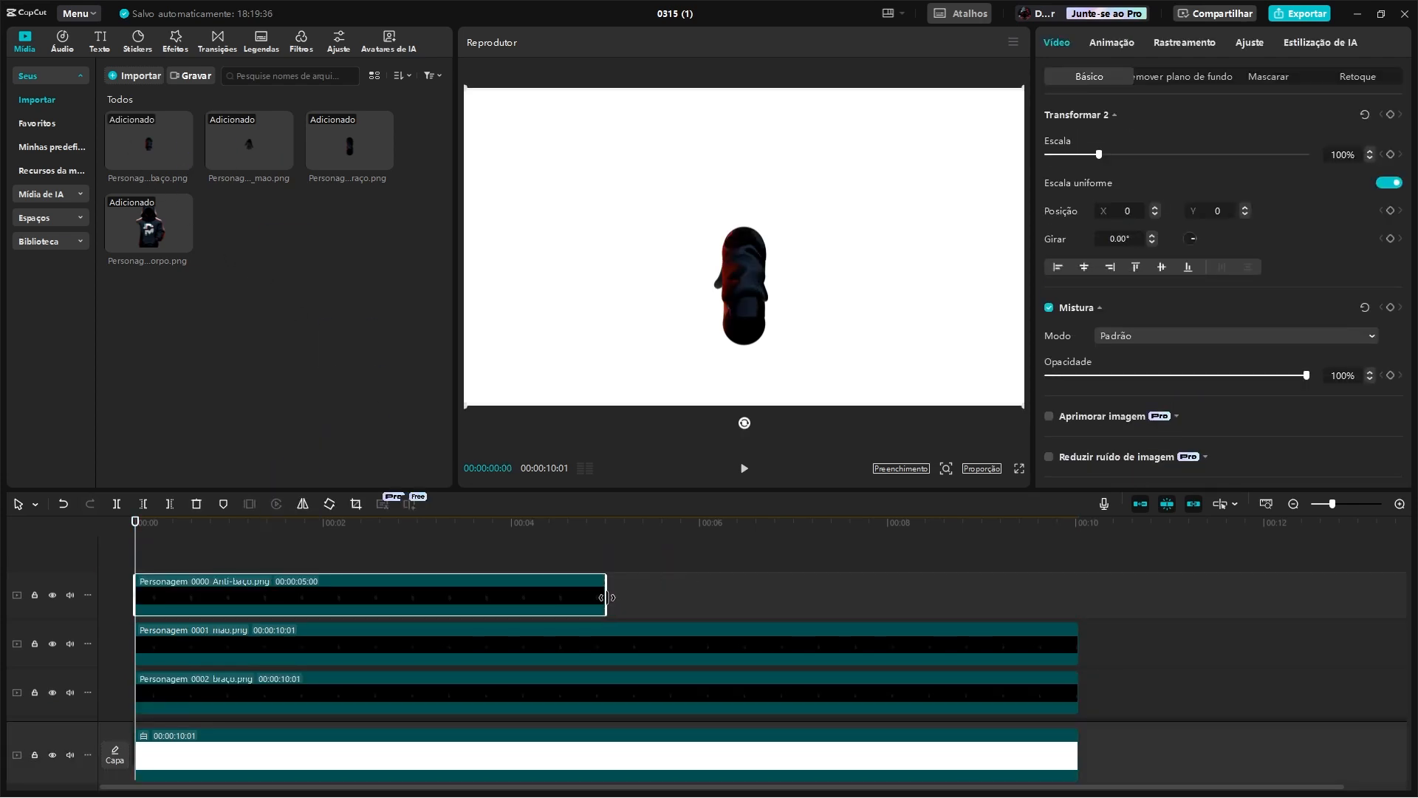
left_click_drag(607, 599, 1086, 601)
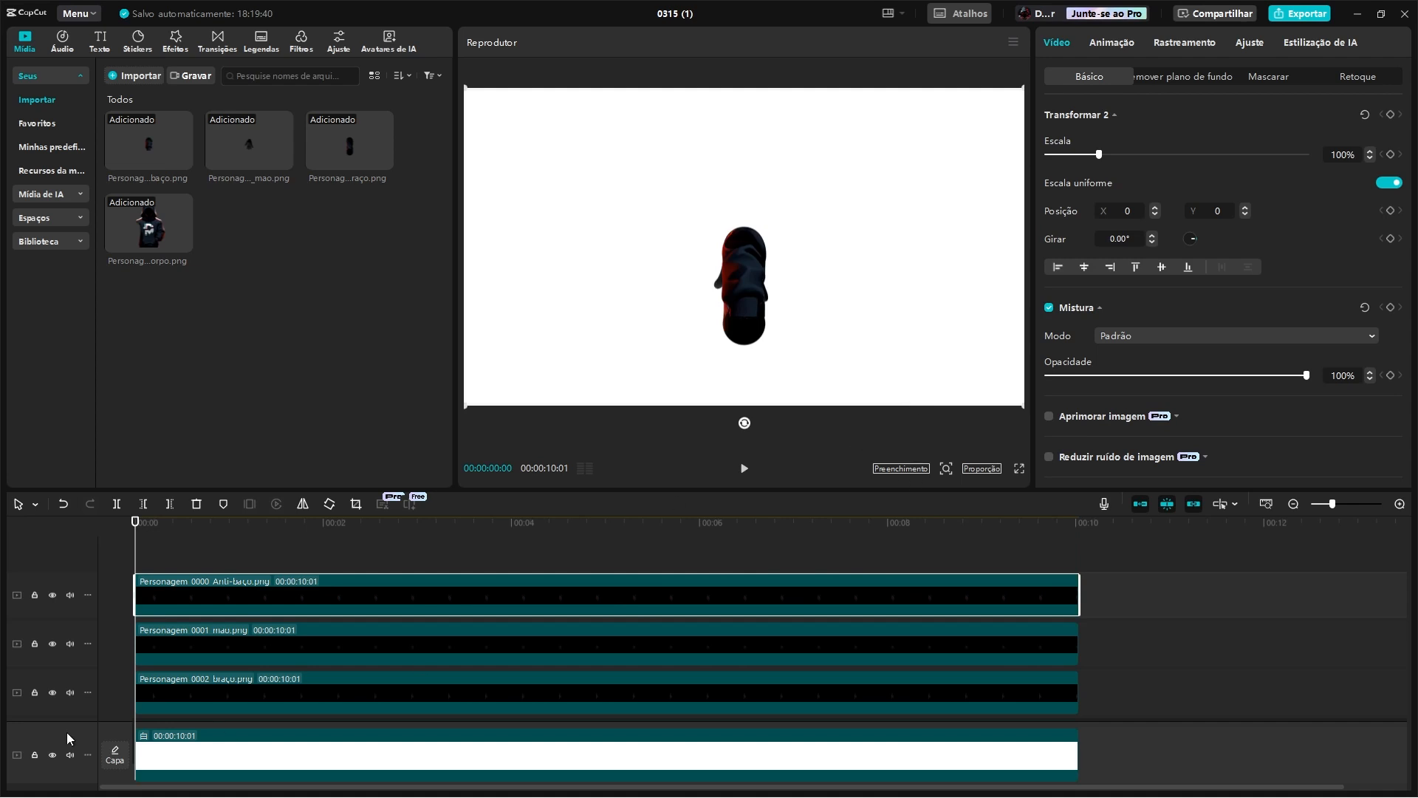
Step: Hide the braço track and move the hand image down below the forearm cuff, to about X -6, Y -458
left_click(52, 692)
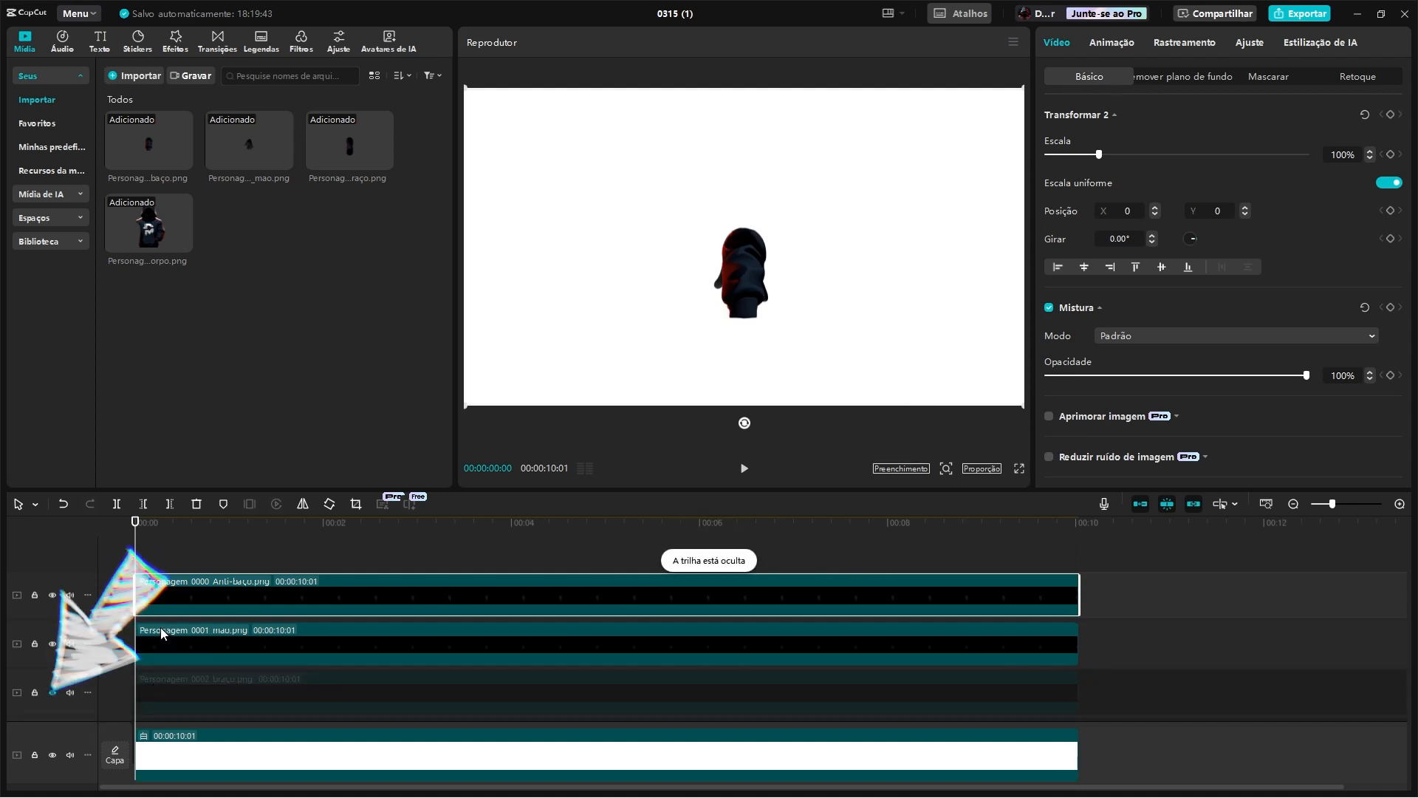
left_click(164, 646)
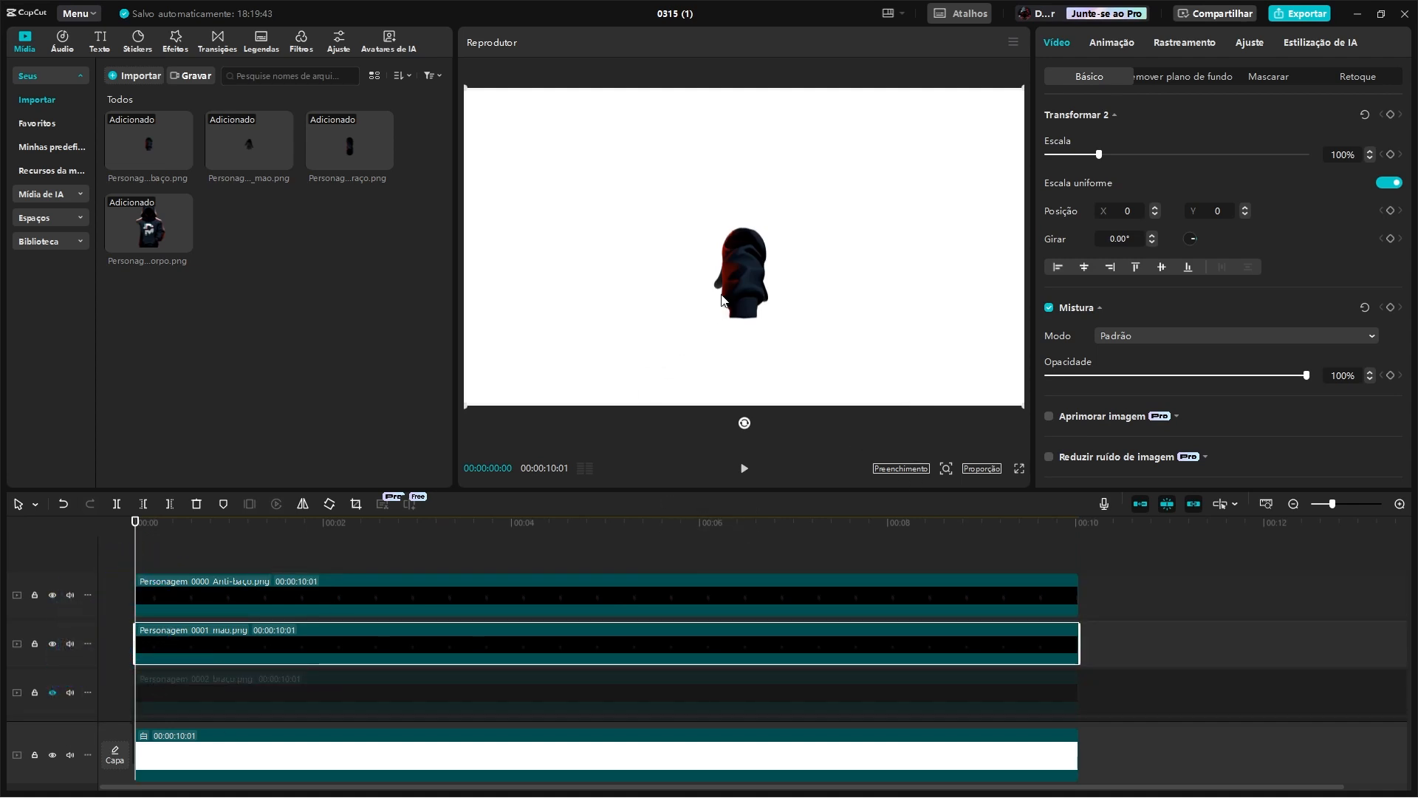
left_click_drag(667, 357, 739, 339)
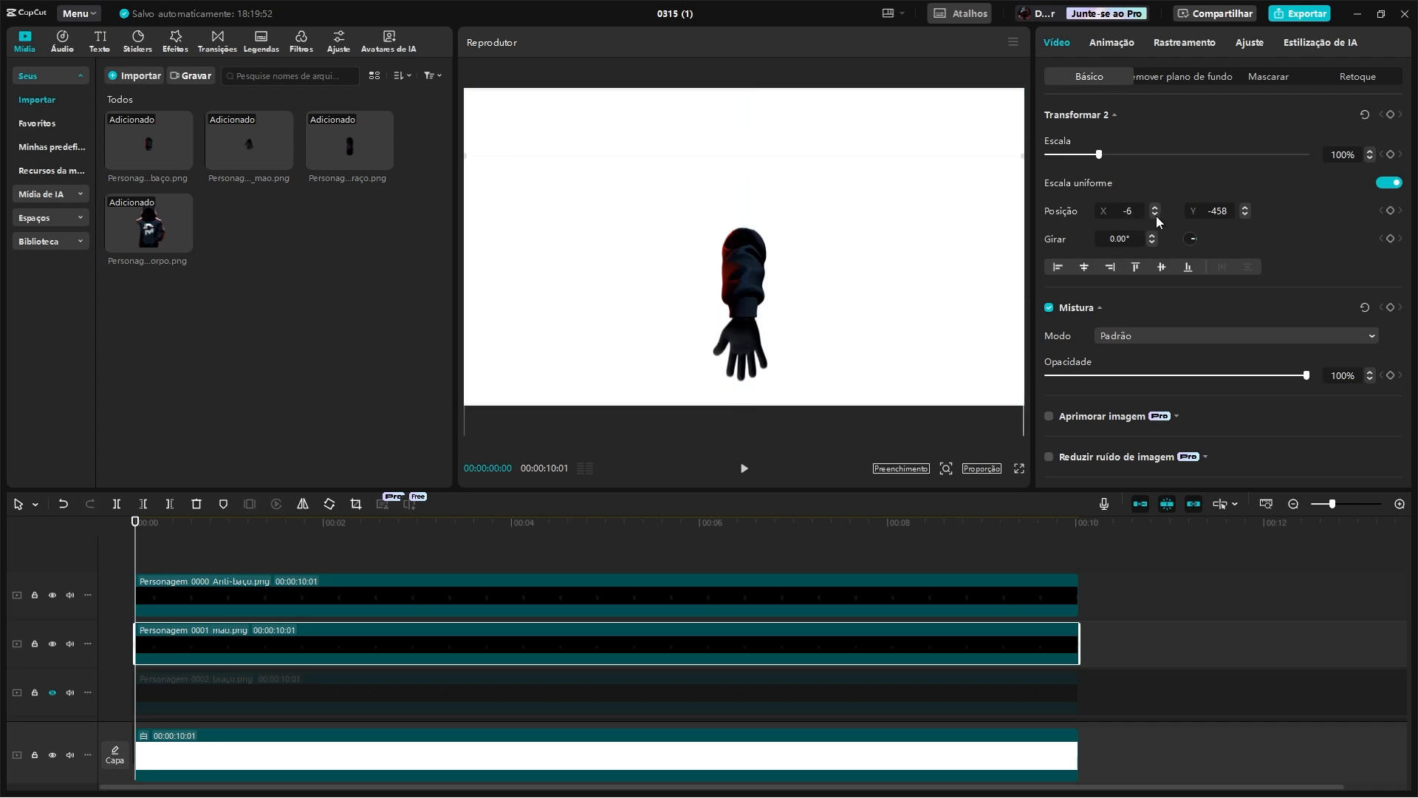
Step: Fine-tune the hand image's position below the forearm cuff to X -9, Y -456
left_click(748, 362)
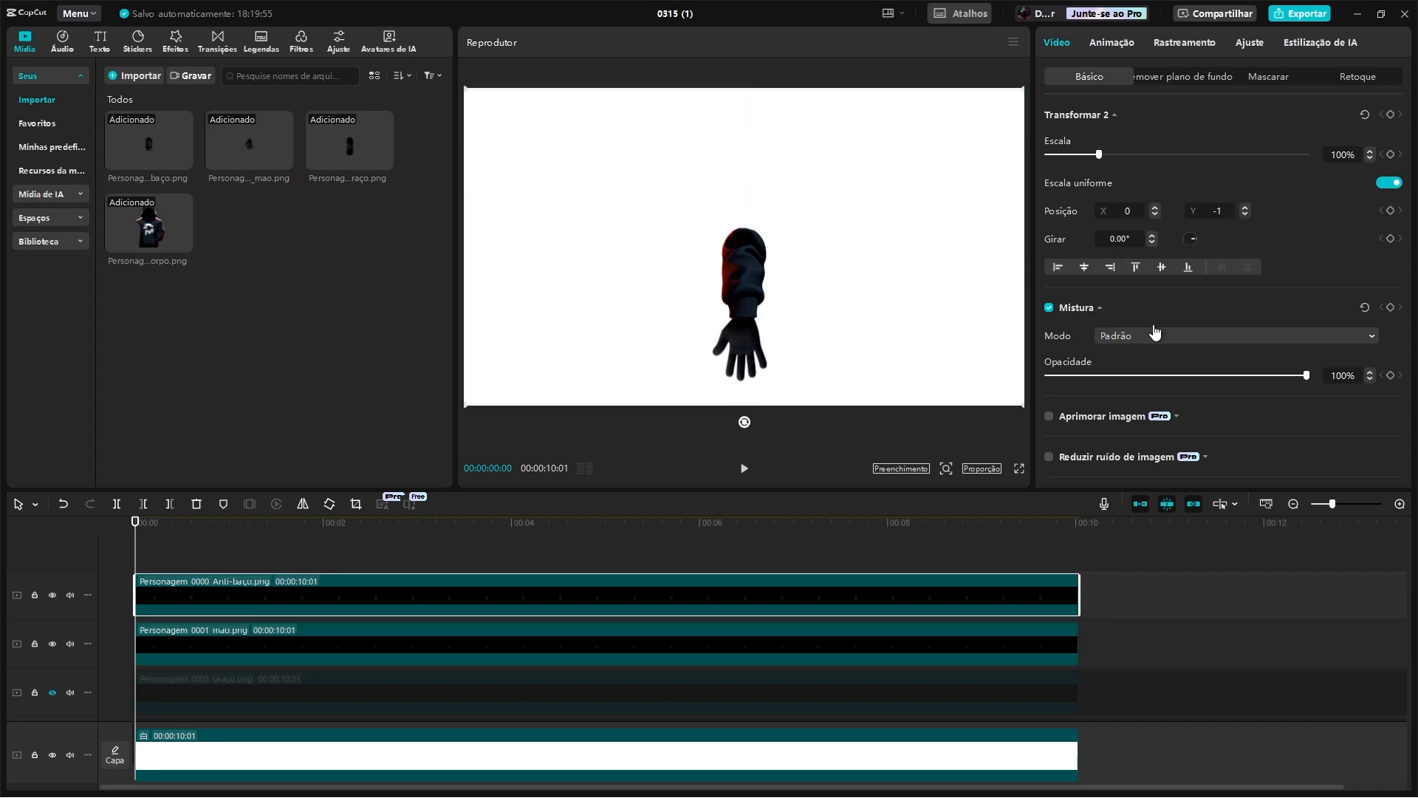
key("ctrl+z")
left_click(738, 648)
left_click(1244, 215)
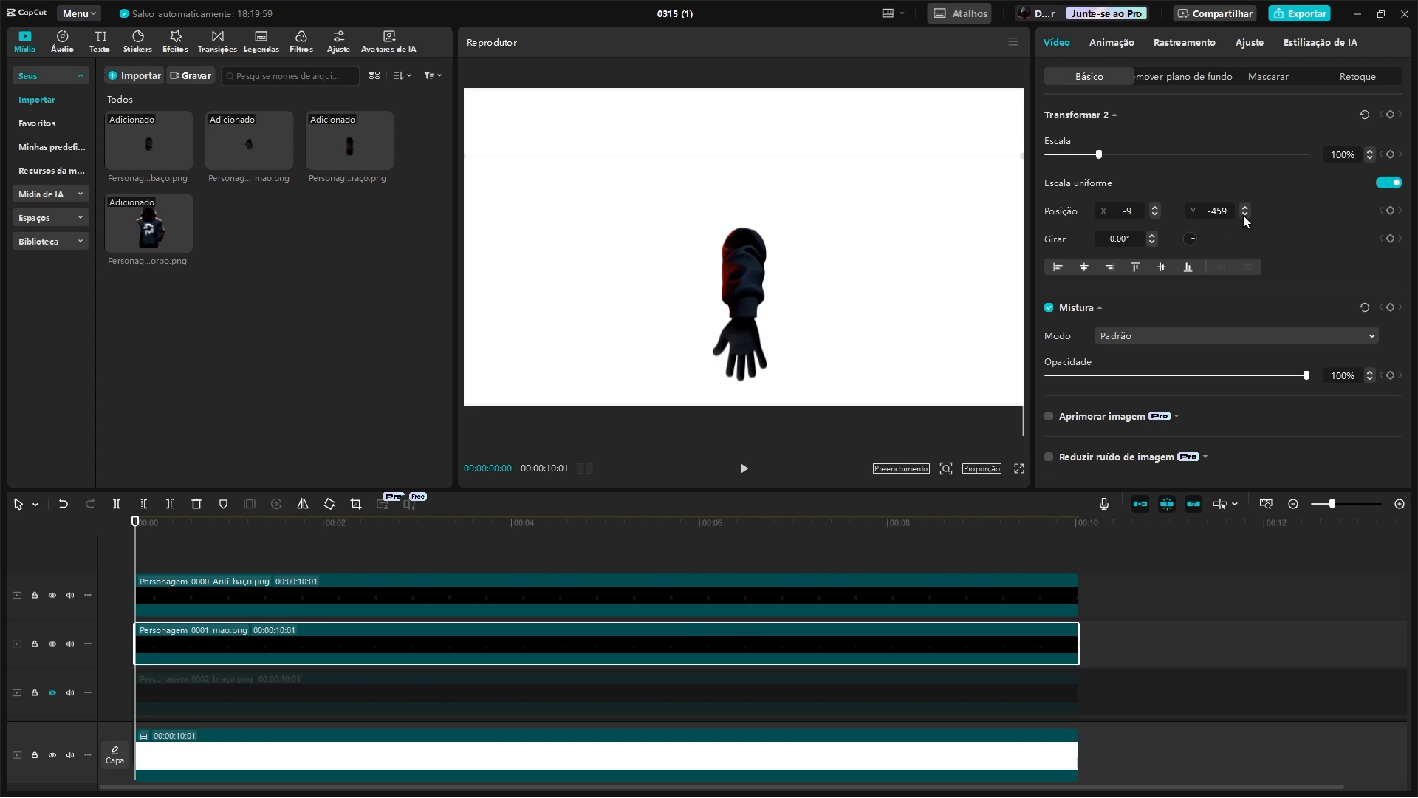
left_click(1245, 208)
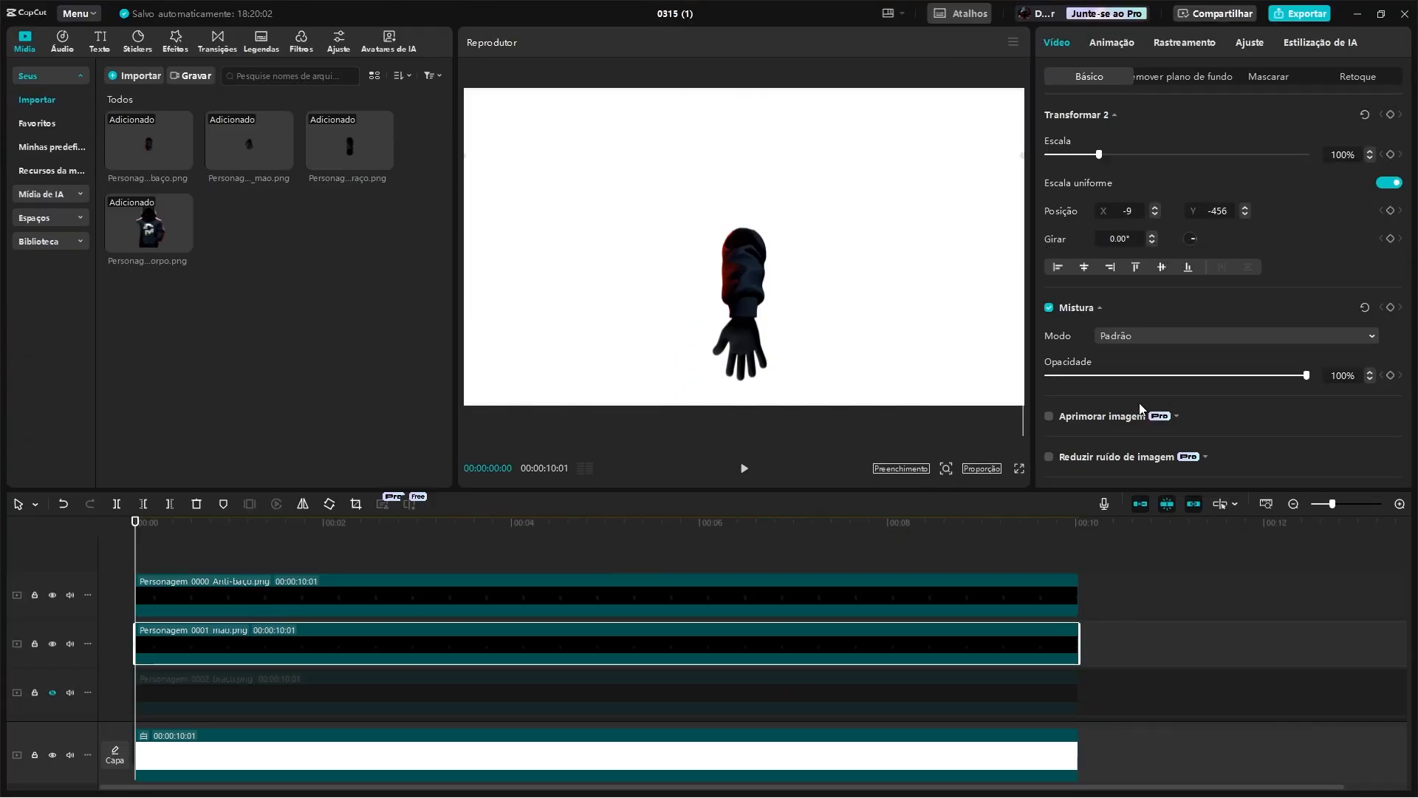
Step: Rotate the hand image to -15° and add a rotation keyframe at the start of its clip
left_click(1137, 241)
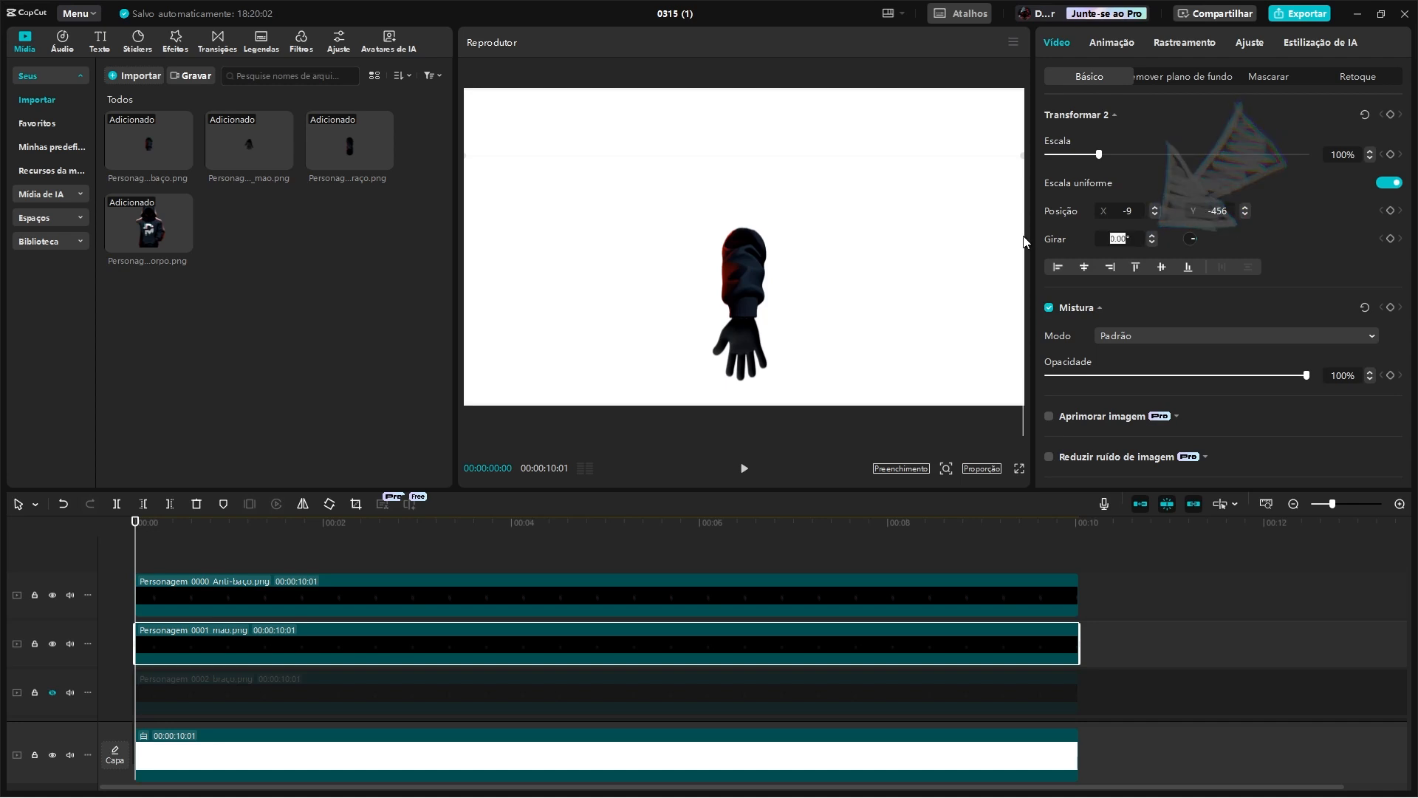
type("1")
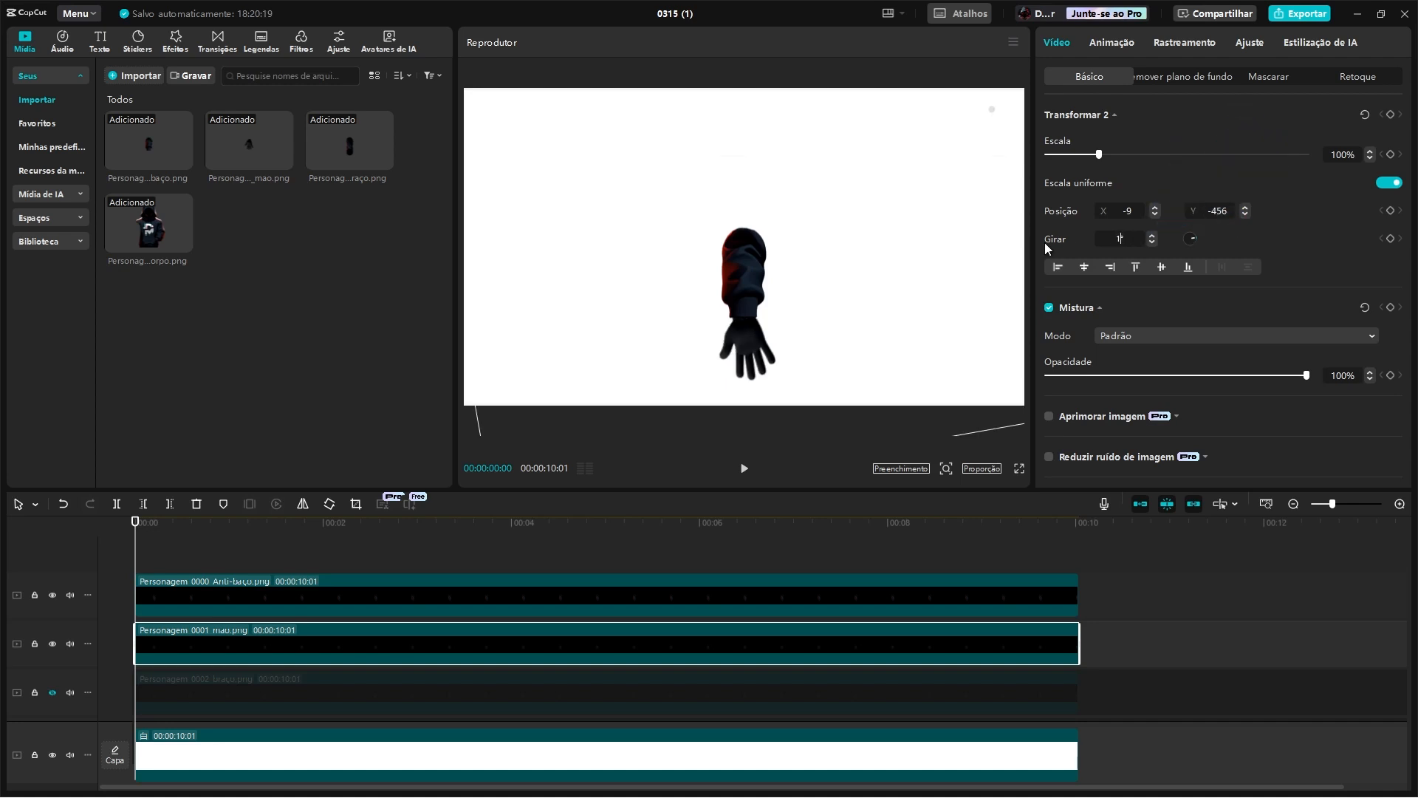
type("15")
key("Return")
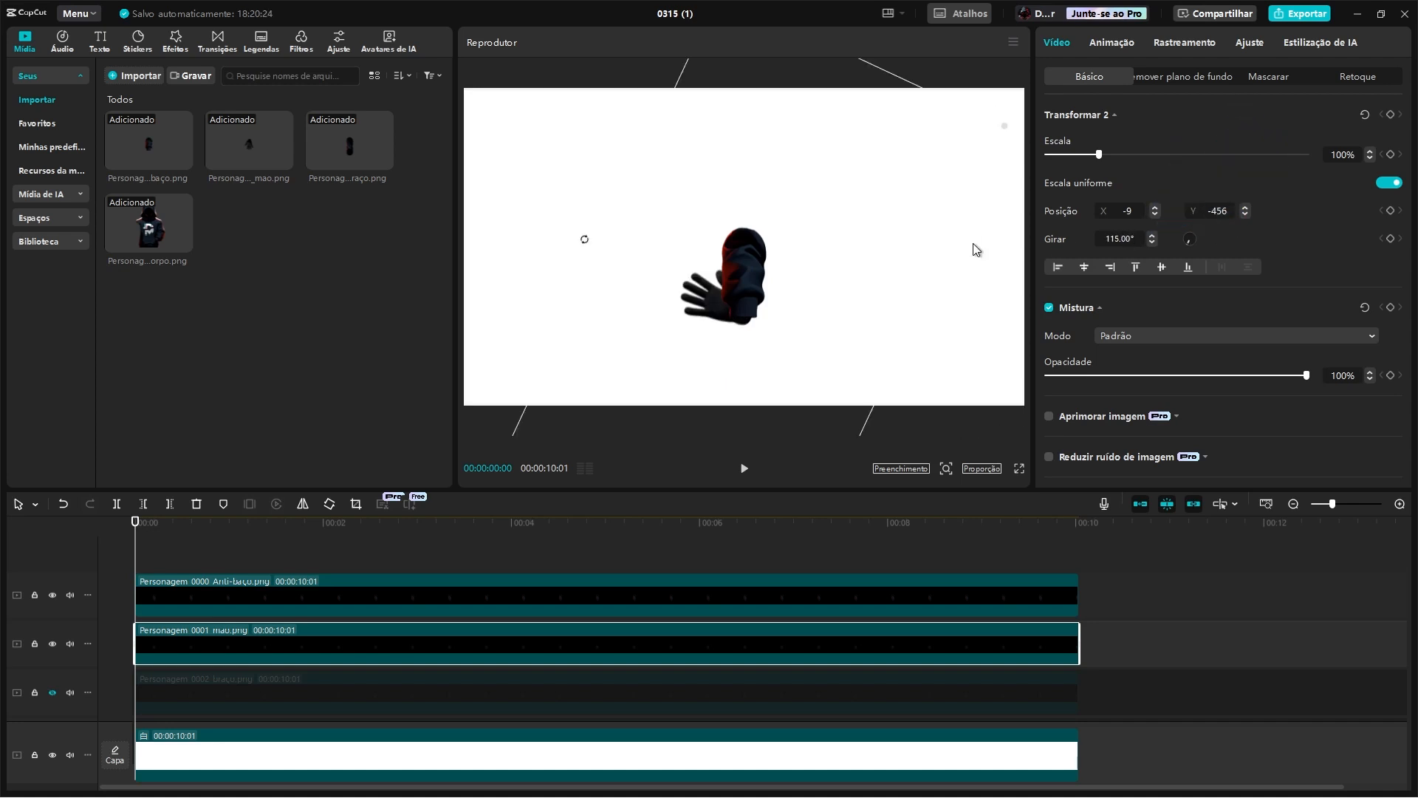
type("-15")
key("Return")
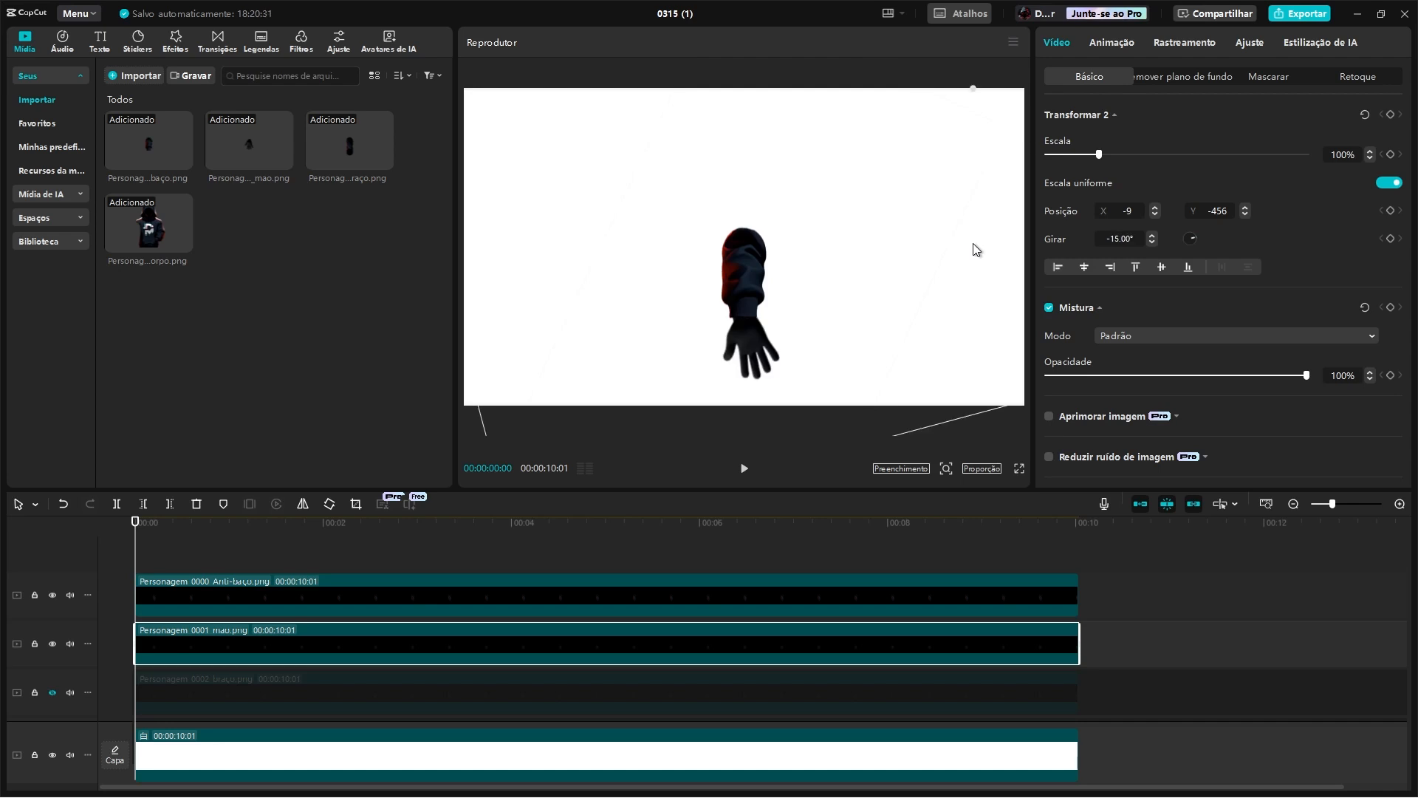
left_click(1391, 239)
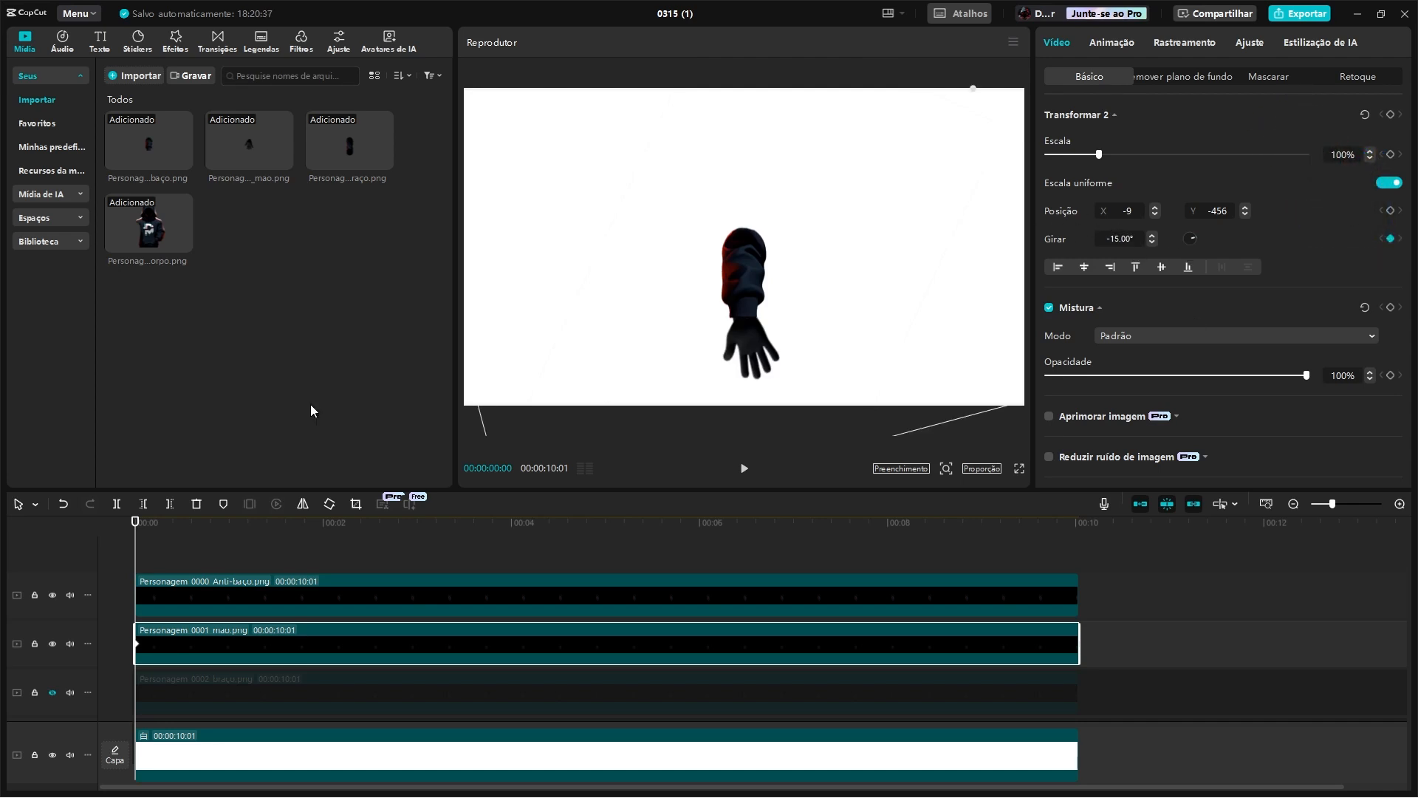
Step: Keyframe the hand's rotation at 15° at 00:00:00:18, paste the -15° keyframe at 00:00:01:06, and preview the swing from the start
left_click(192, 526)
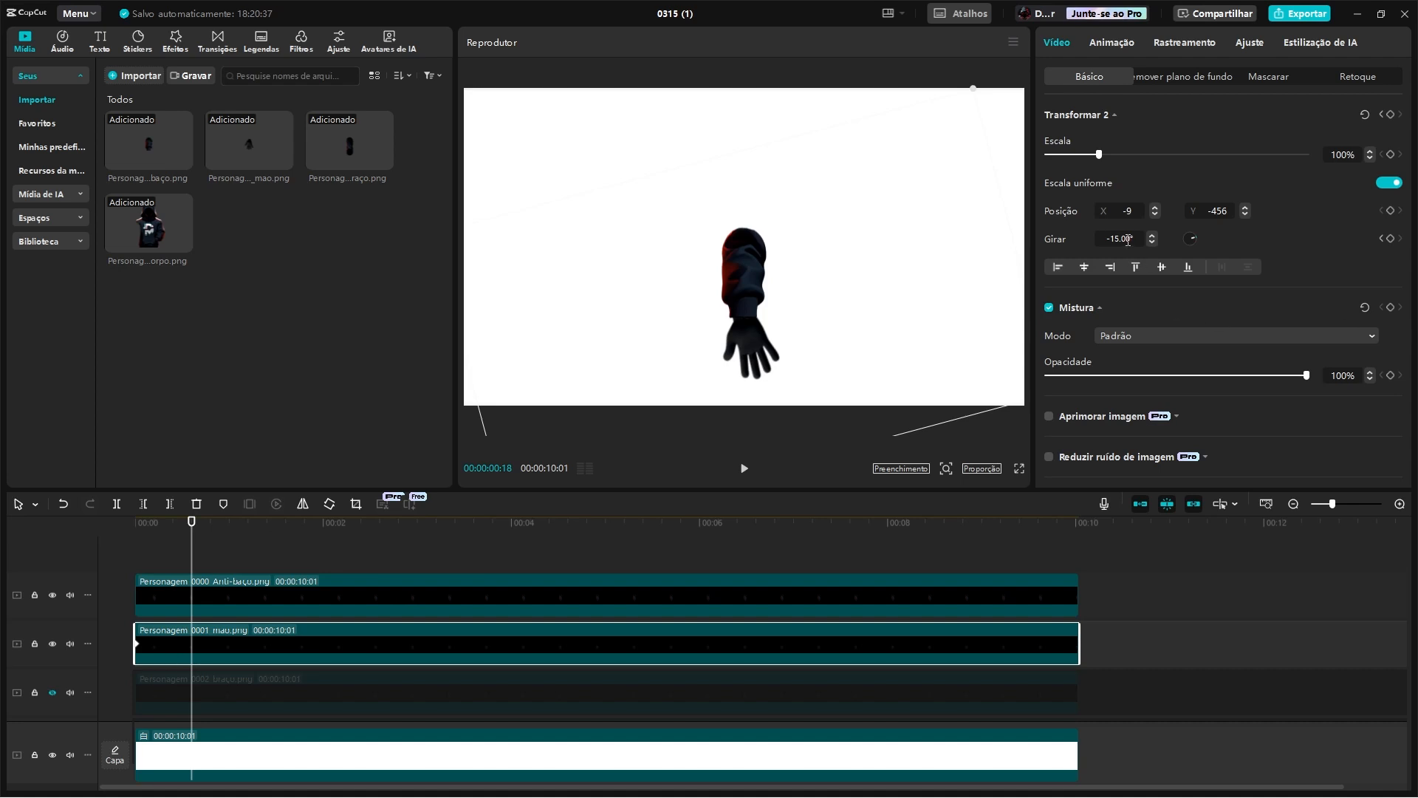
type("15")
key("Return")
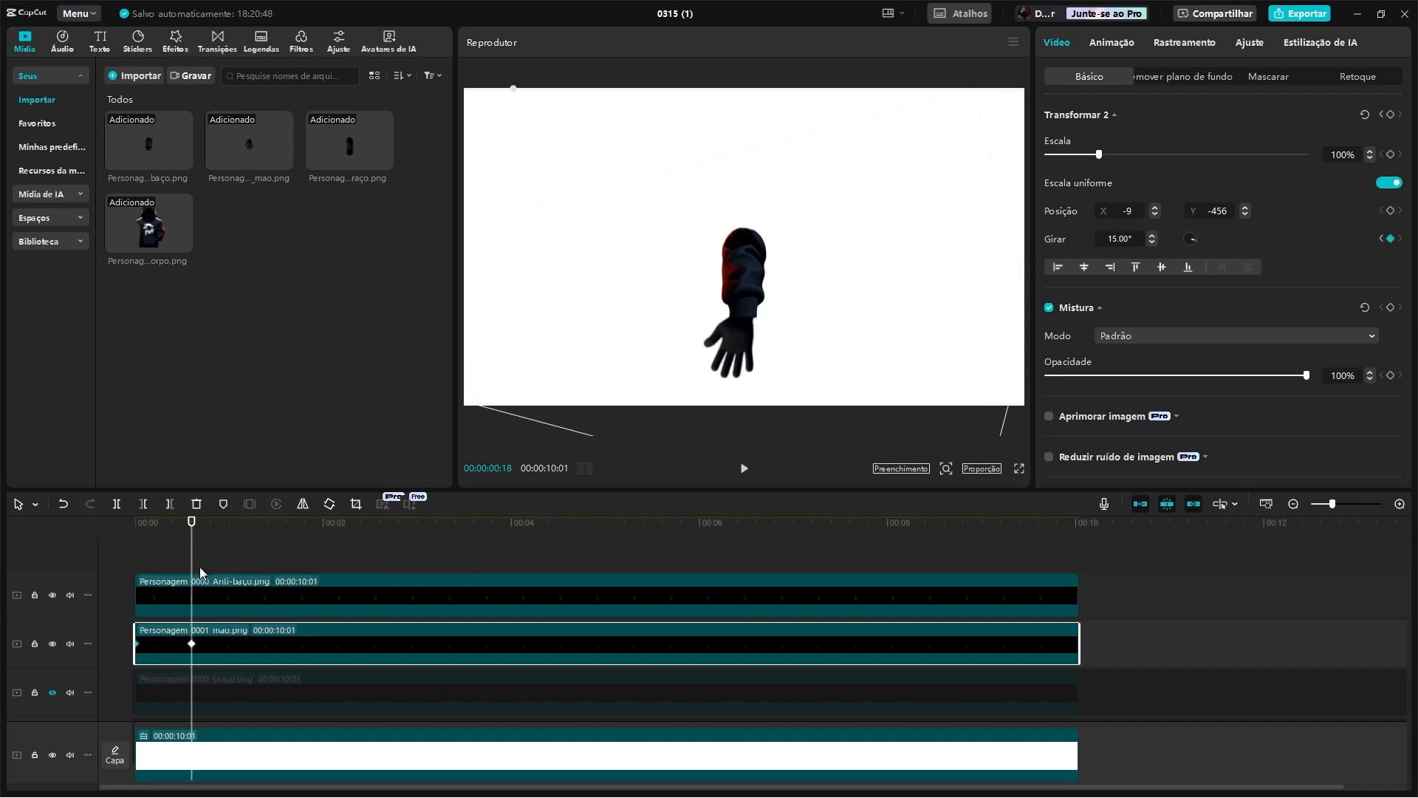
key("ctrl+v")
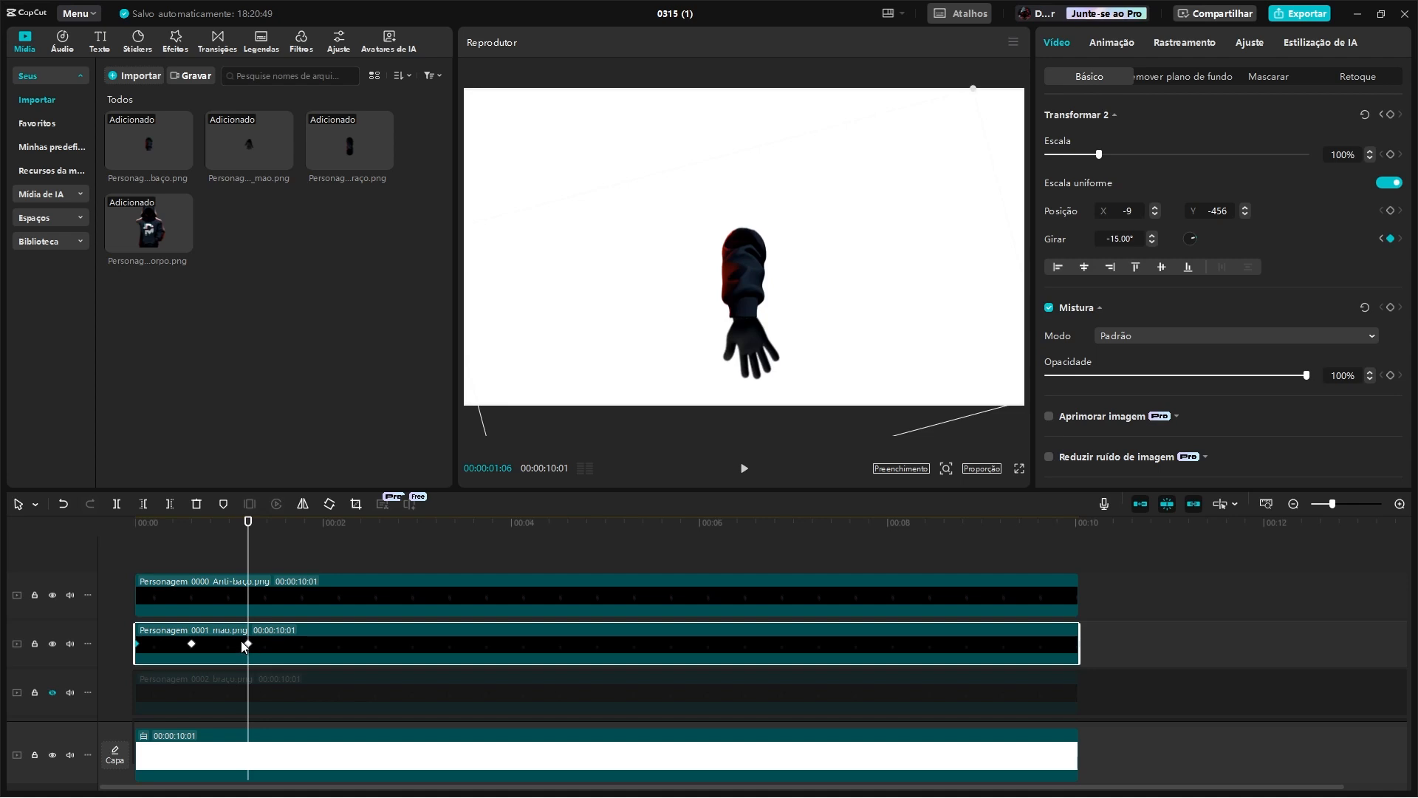
key("Home")
key("space")
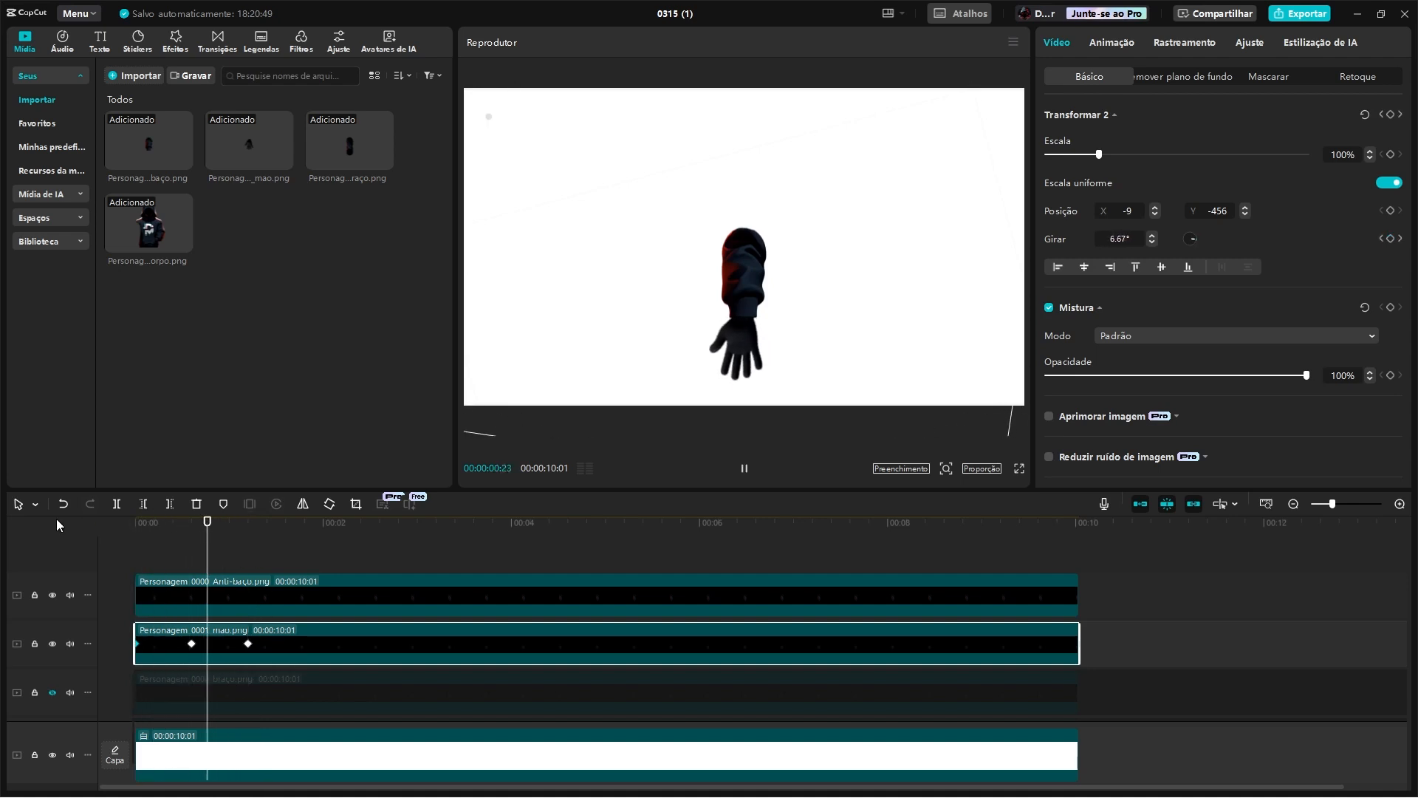
key("space")
Step: Speed up the hand's swing by moving its 15° keyframe to 00:00:00:09 and the closing -15° keyframe to 00:00:00:18
mouse_move(191, 644)
left_mouse_down()
mouse_move(166, 644)
mouse_move(221, 643)
mouse_move(196, 643)
left_mouse_up()
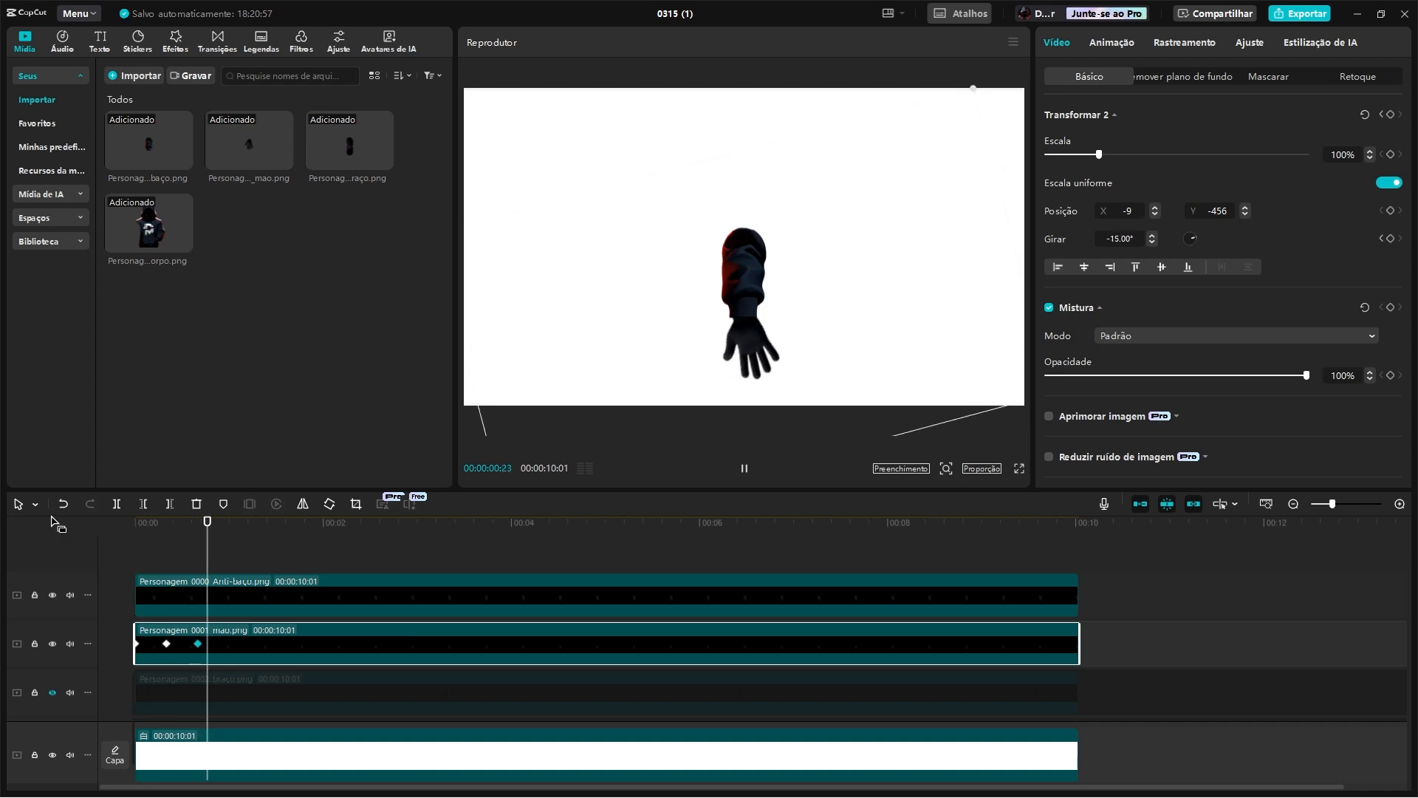
left_click(167, 644)
left_click(198, 644)
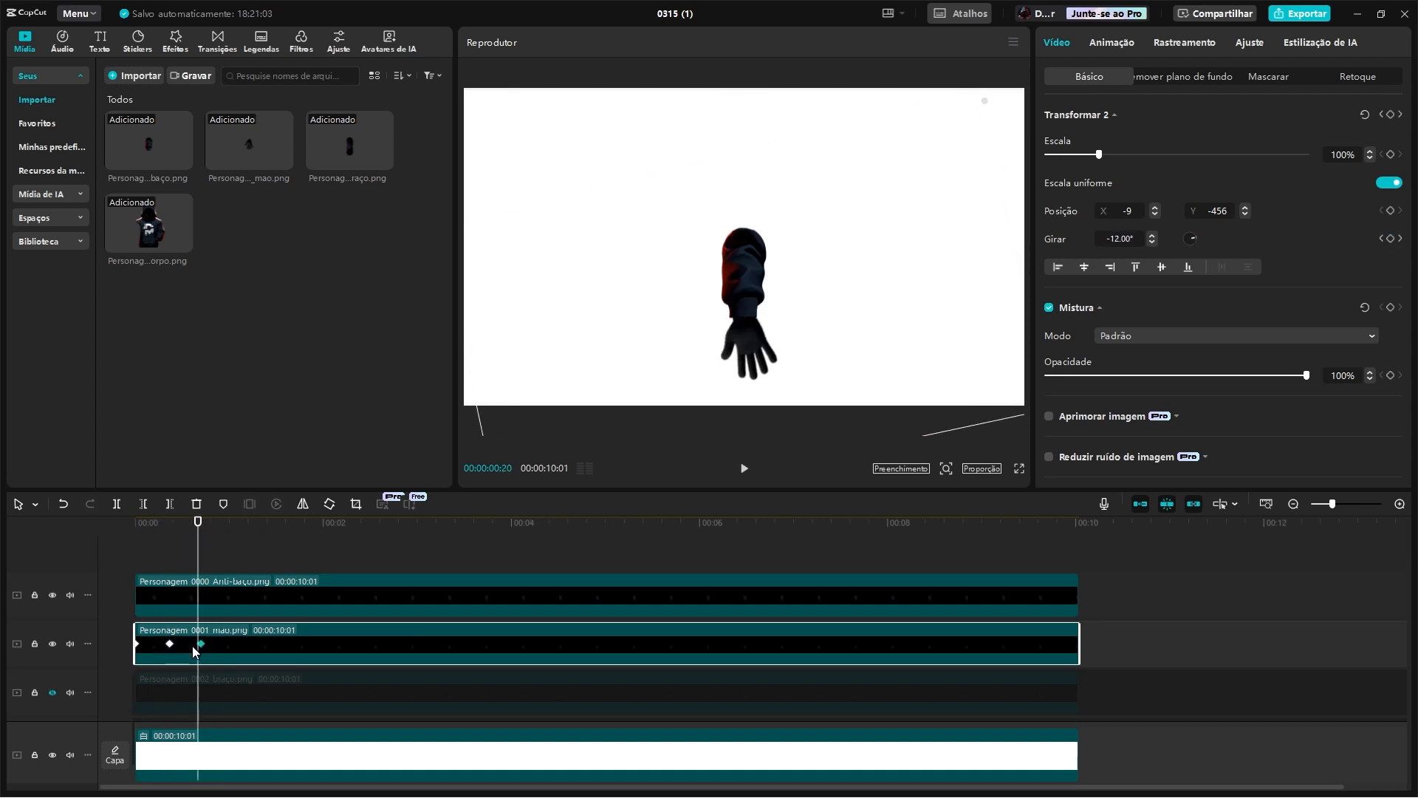
left_click(169, 644)
left_click_drag(1311, 504, 1350, 505)
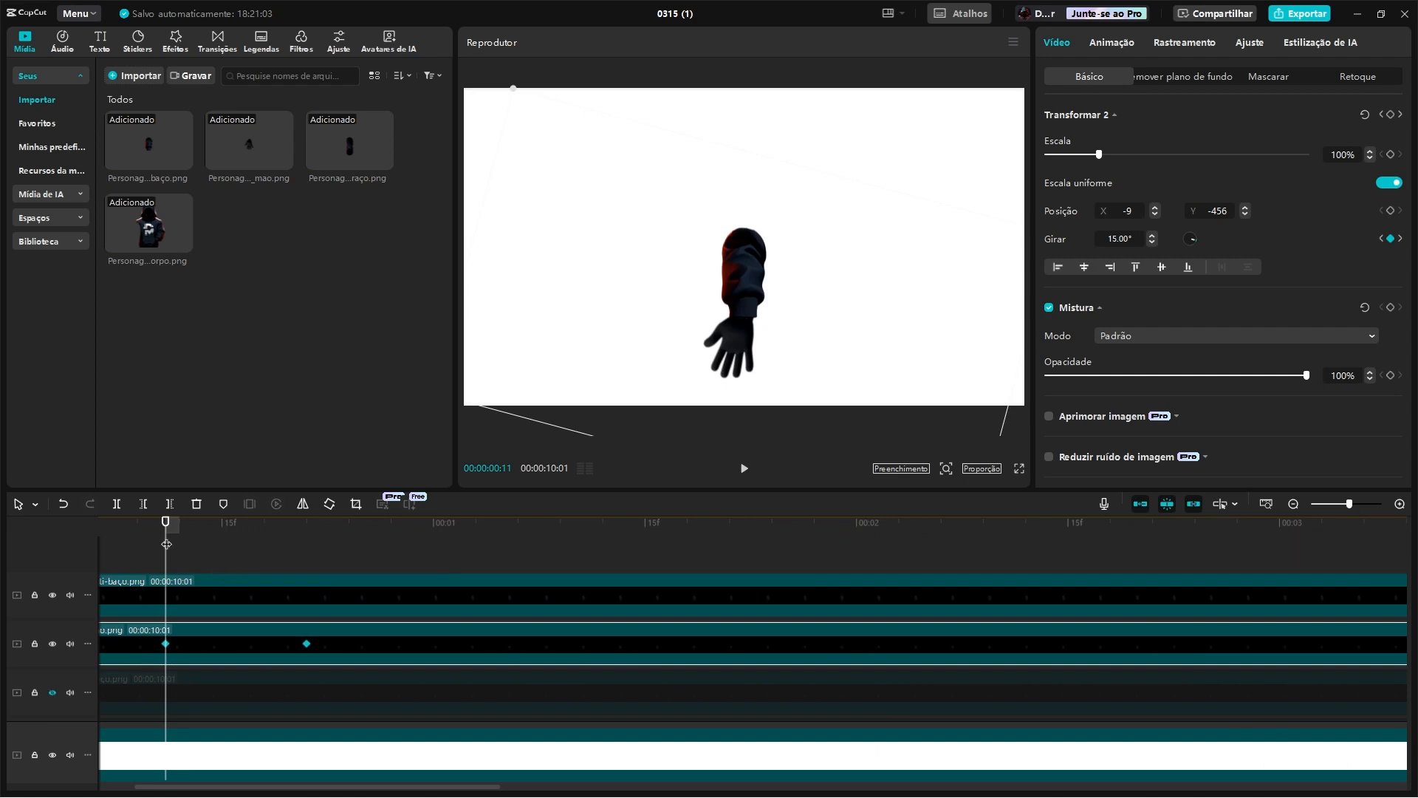
left_click_drag(167, 545, 347, 523)
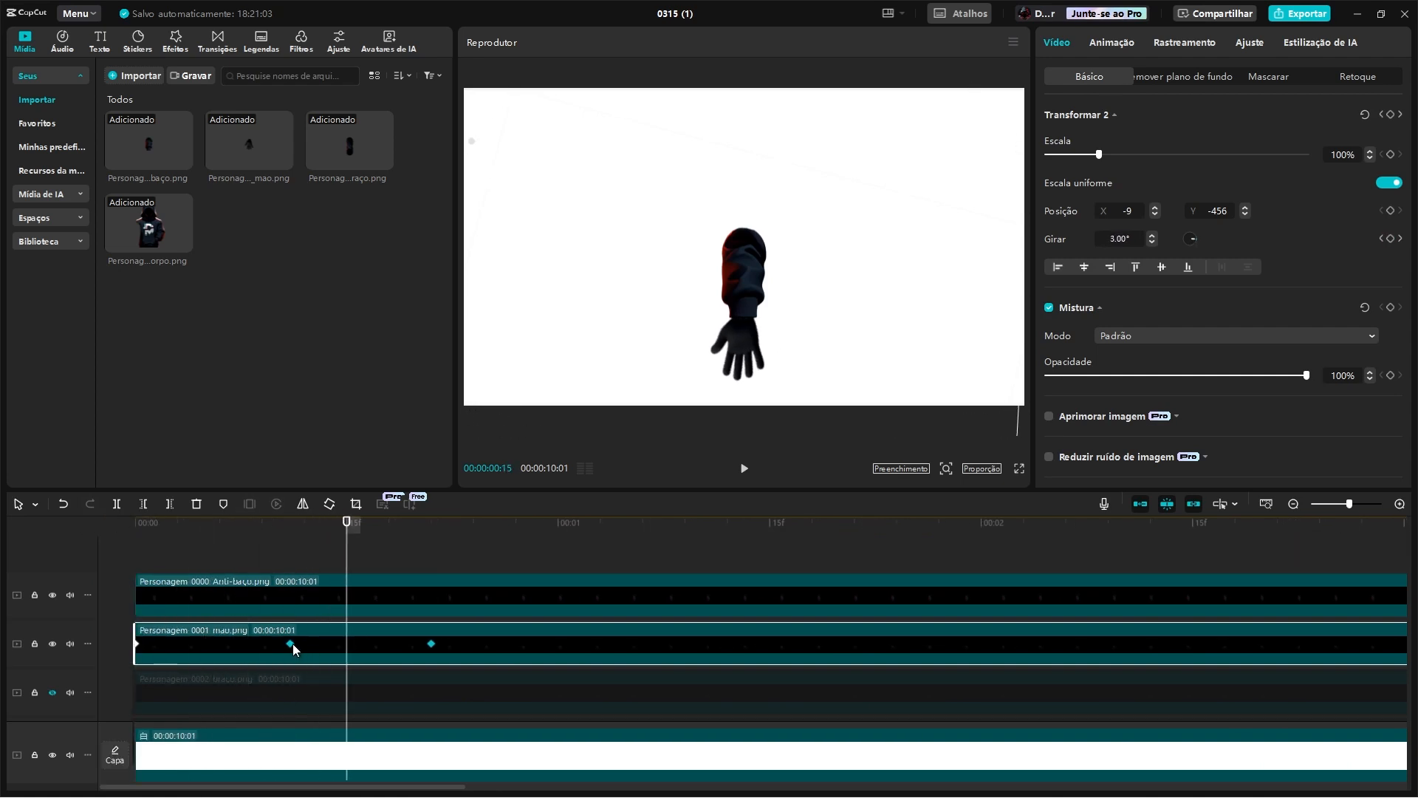
left_click_drag(290, 644, 261, 643)
left_click(261, 524)
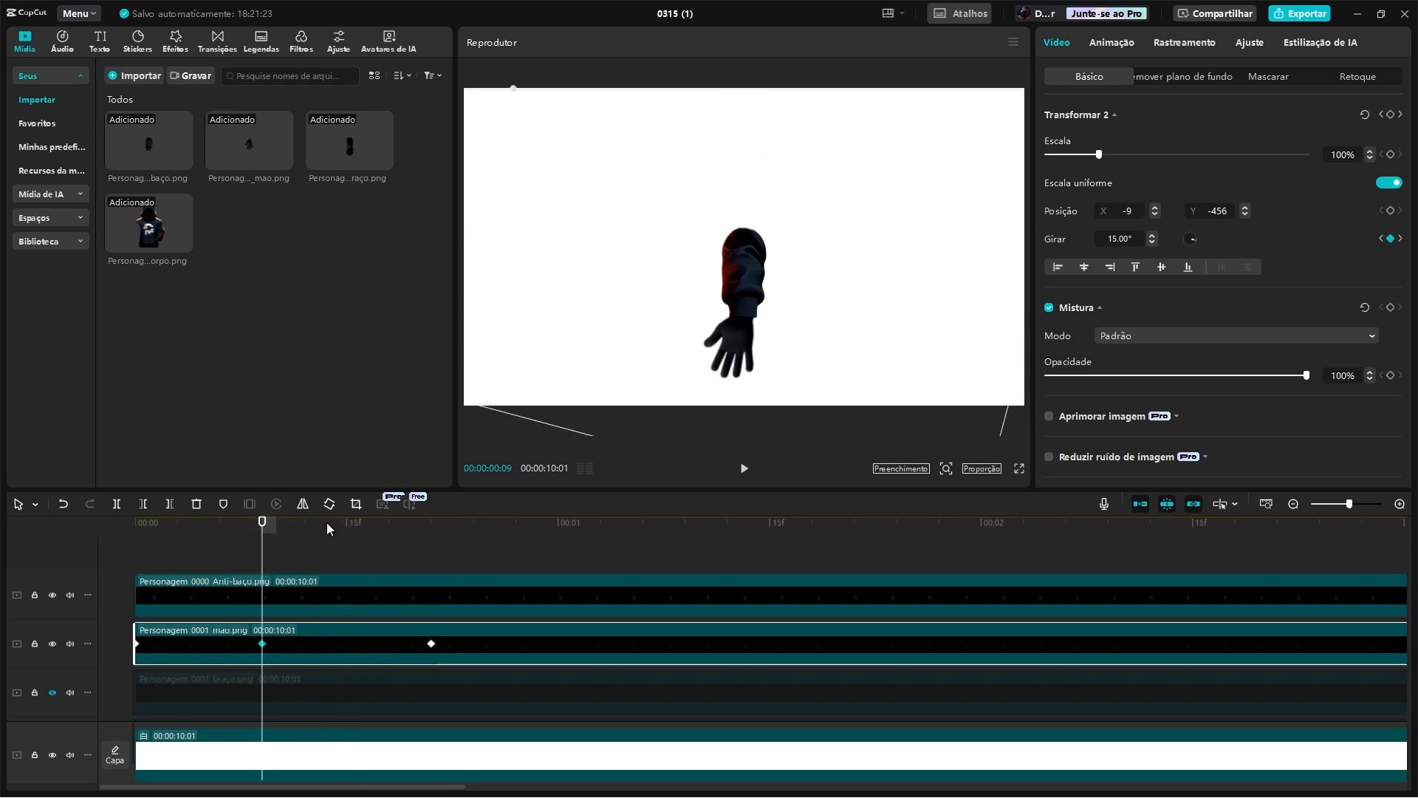
left_click_drag(432, 643, 403, 647)
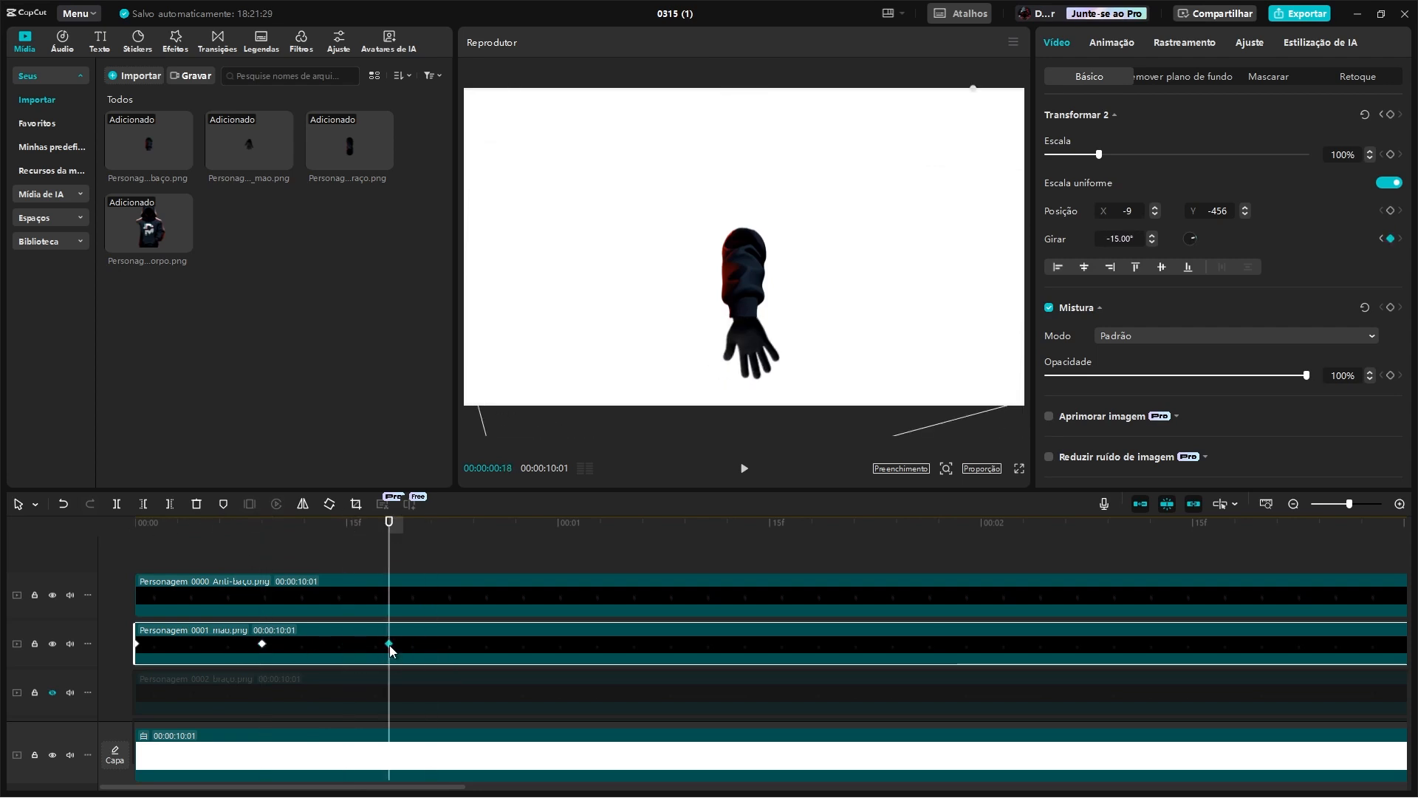
Step: Copy the hand's second and third rotation keyframes and paste them repeatedly at nine-frame spacing until the swing reaches 00:00:03:00
left_click(262, 643)
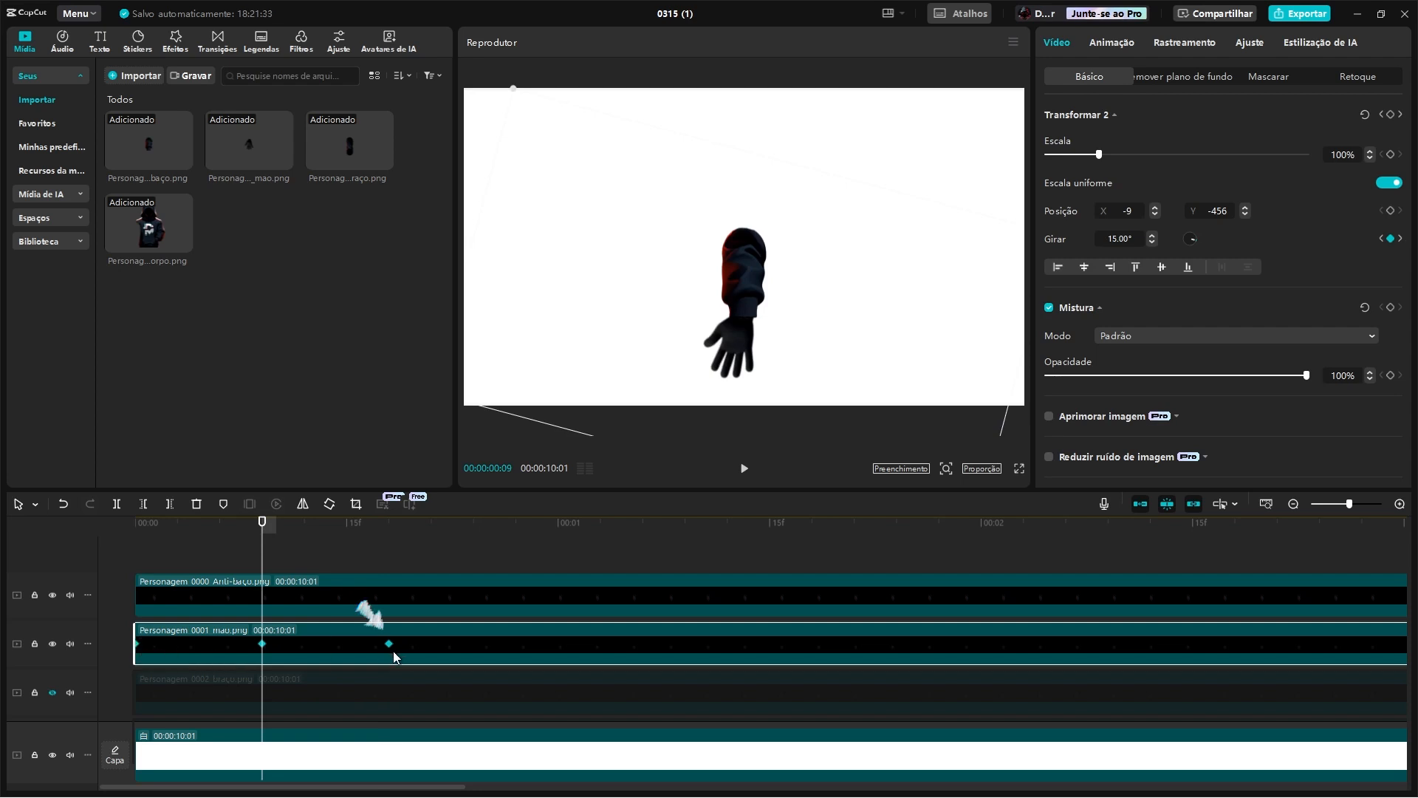
left_click(388, 523)
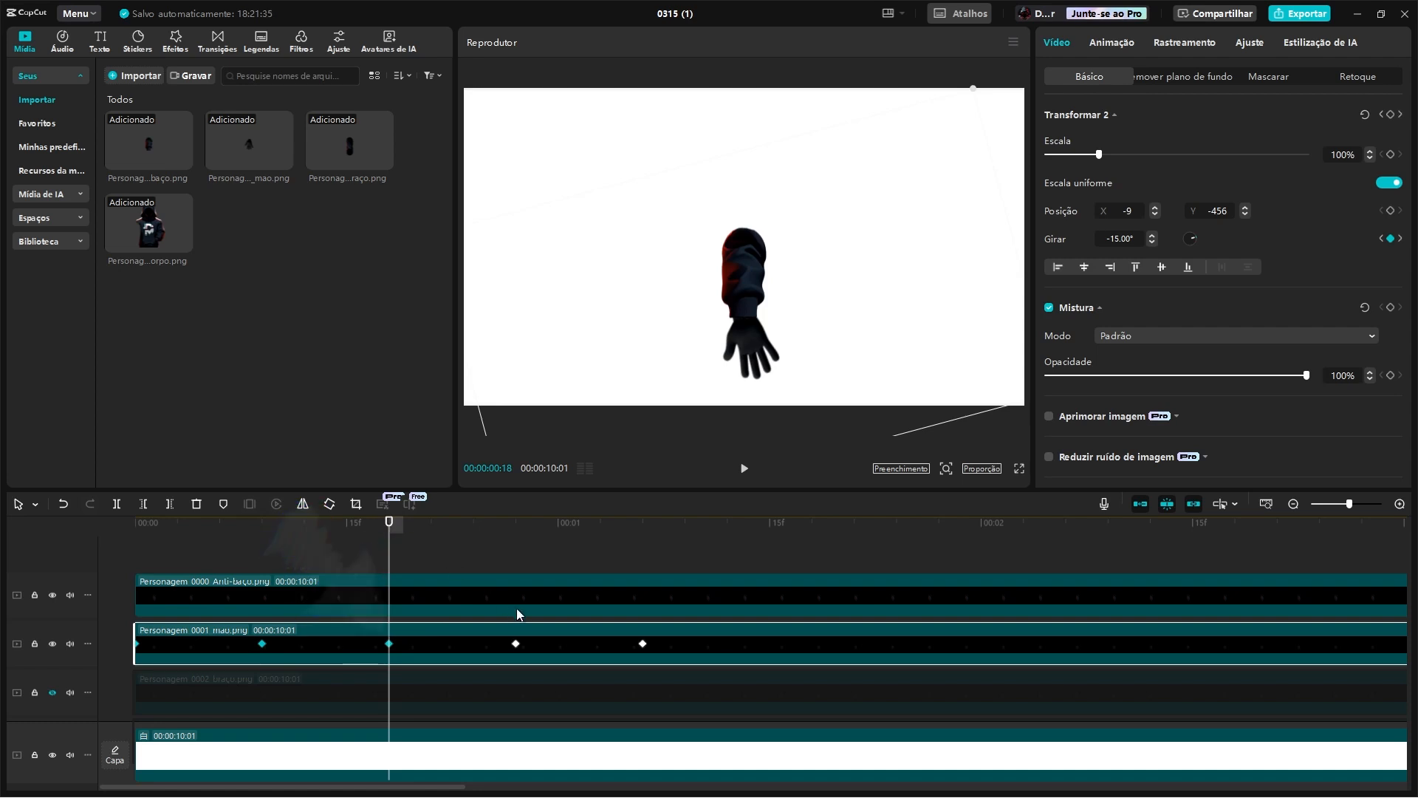
left_click(1400, 239)
left_click(1400, 239)
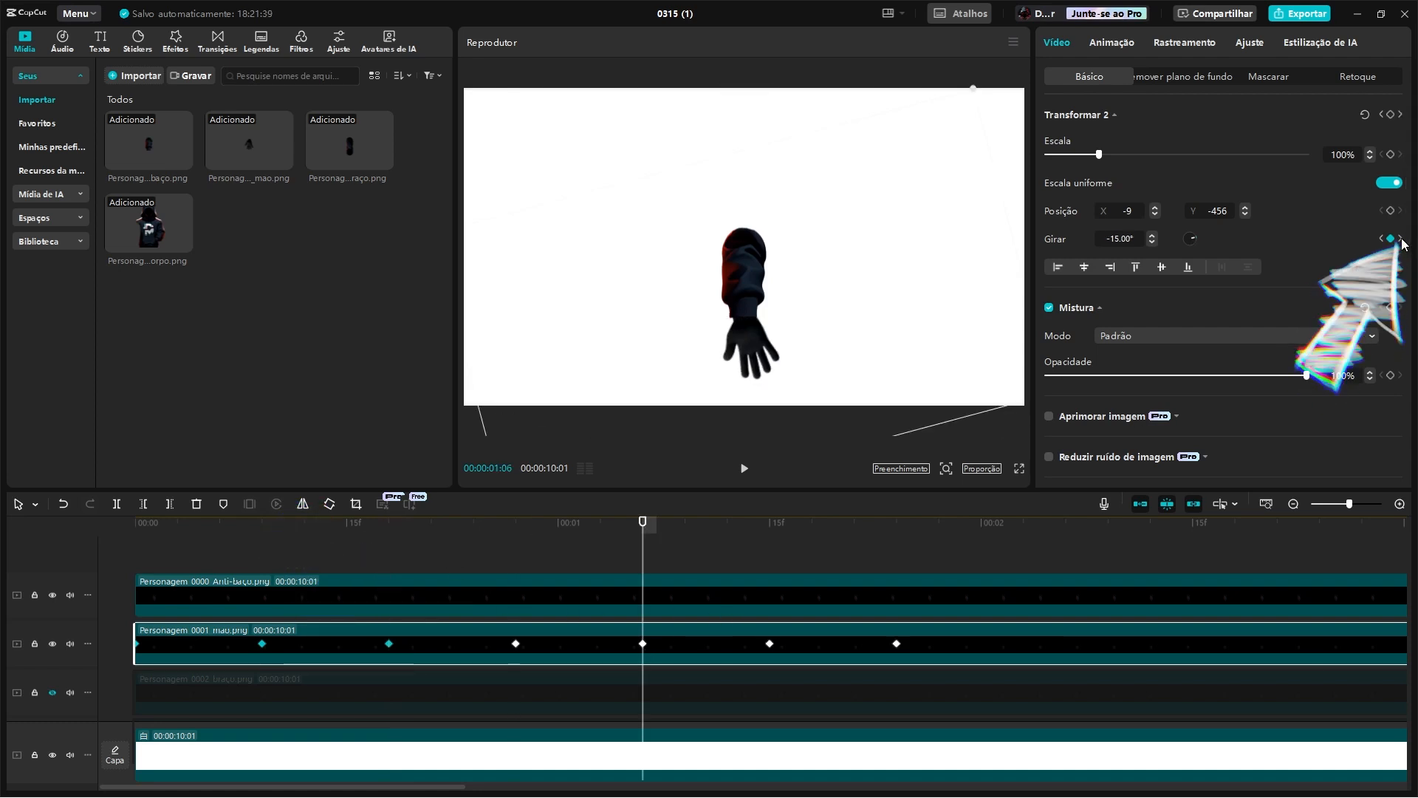
double_click(1402, 240)
left_click(1402, 240)
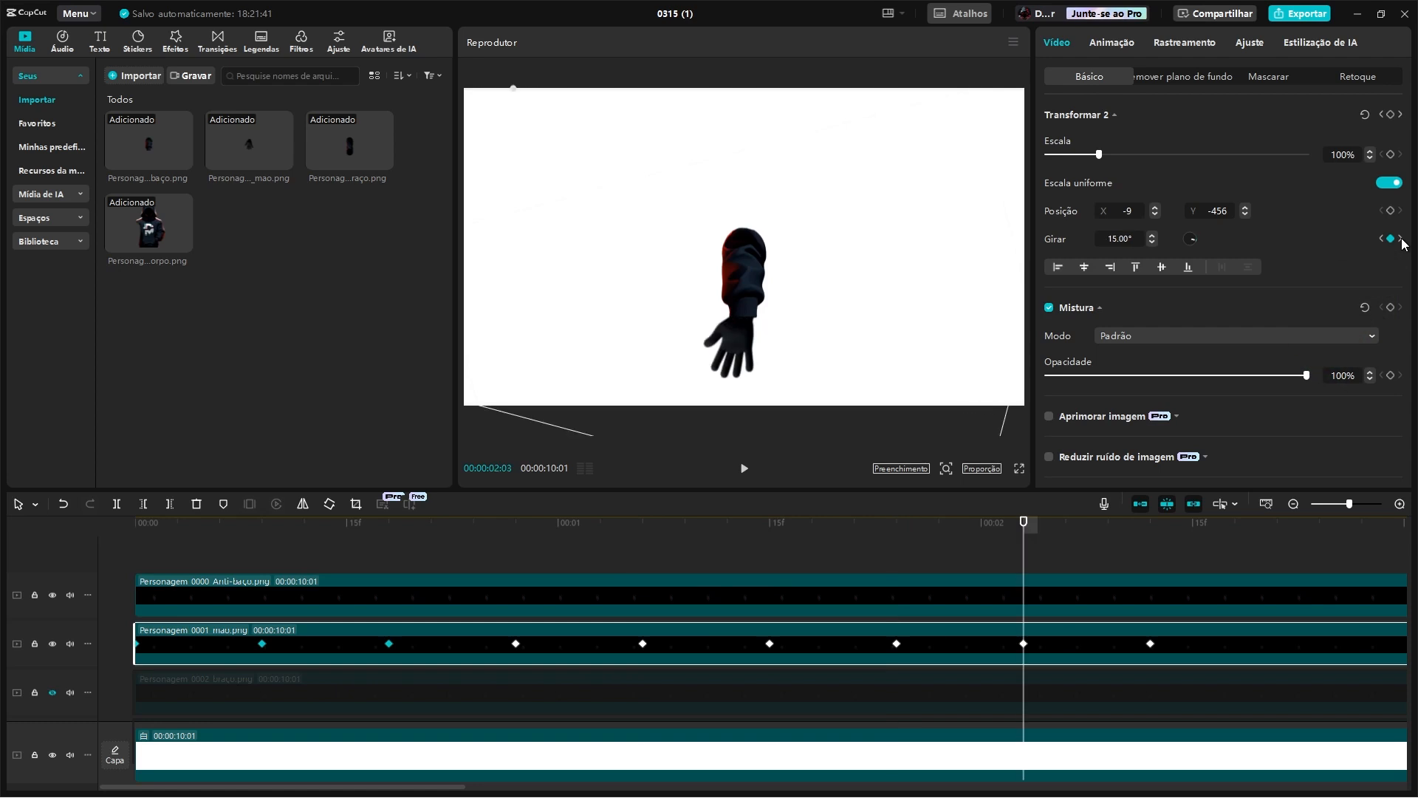
left_click(1401, 240)
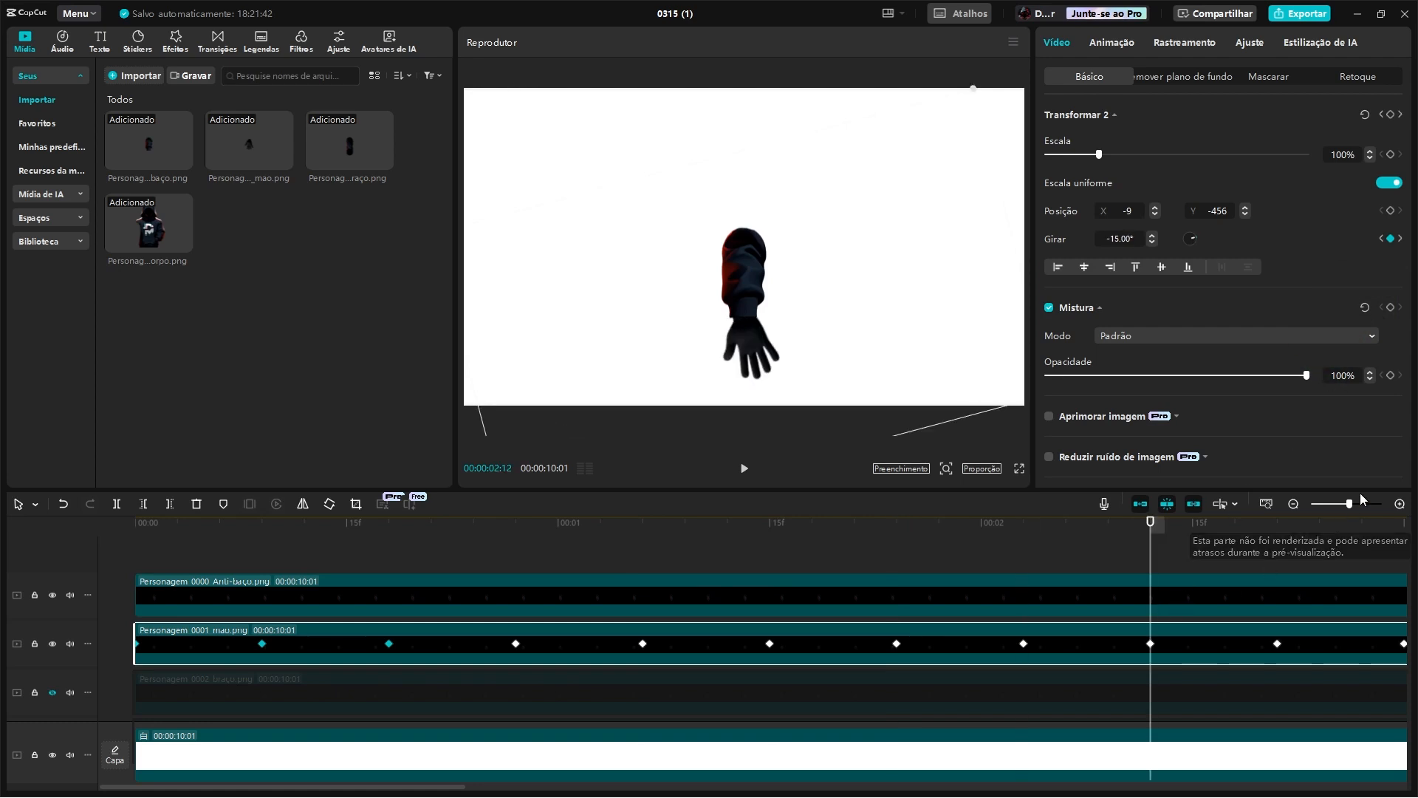
Step: Copy all the hand's rotation keyframes, paste them from 00:00:03:00 and 00:00:06:00 onward until they fill the clip, and preview the swing
left_click_drag(1359, 503, 1311, 505)
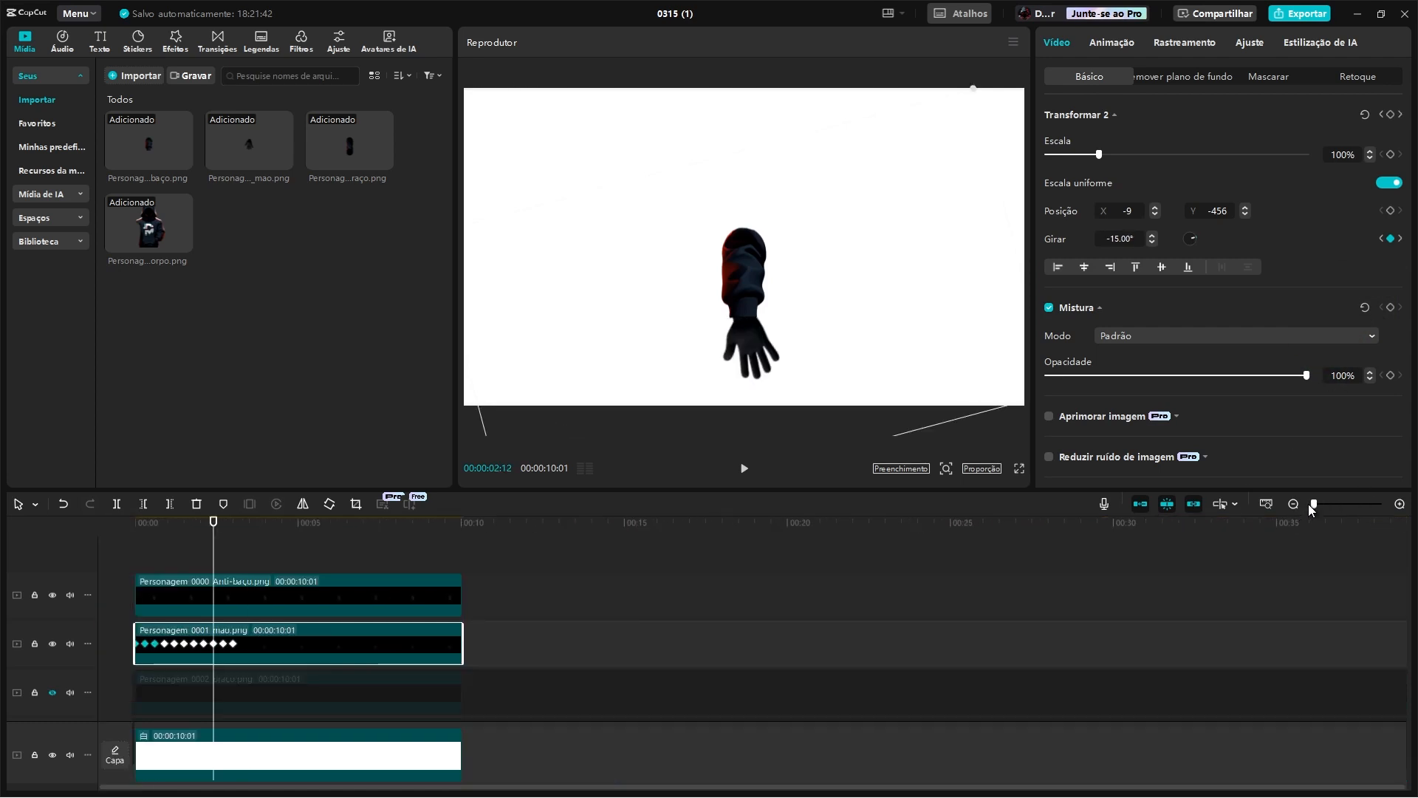
left_click(166, 643, "ctrl")
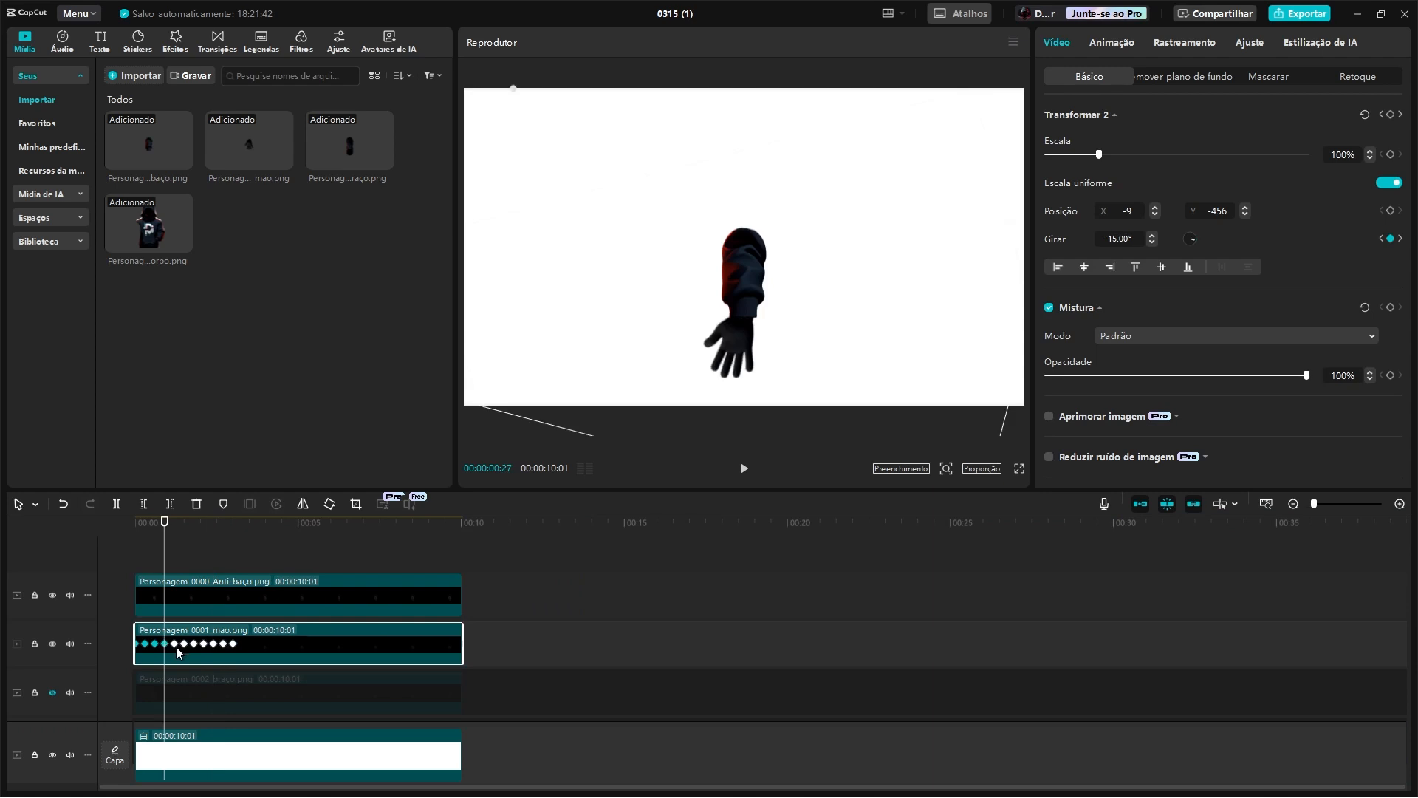
left_click(175, 644, "ctrl")
left_click(185, 643, "ctrl")
left_click(194, 643, "ctrl")
left_click(210, 645, "ctrl")
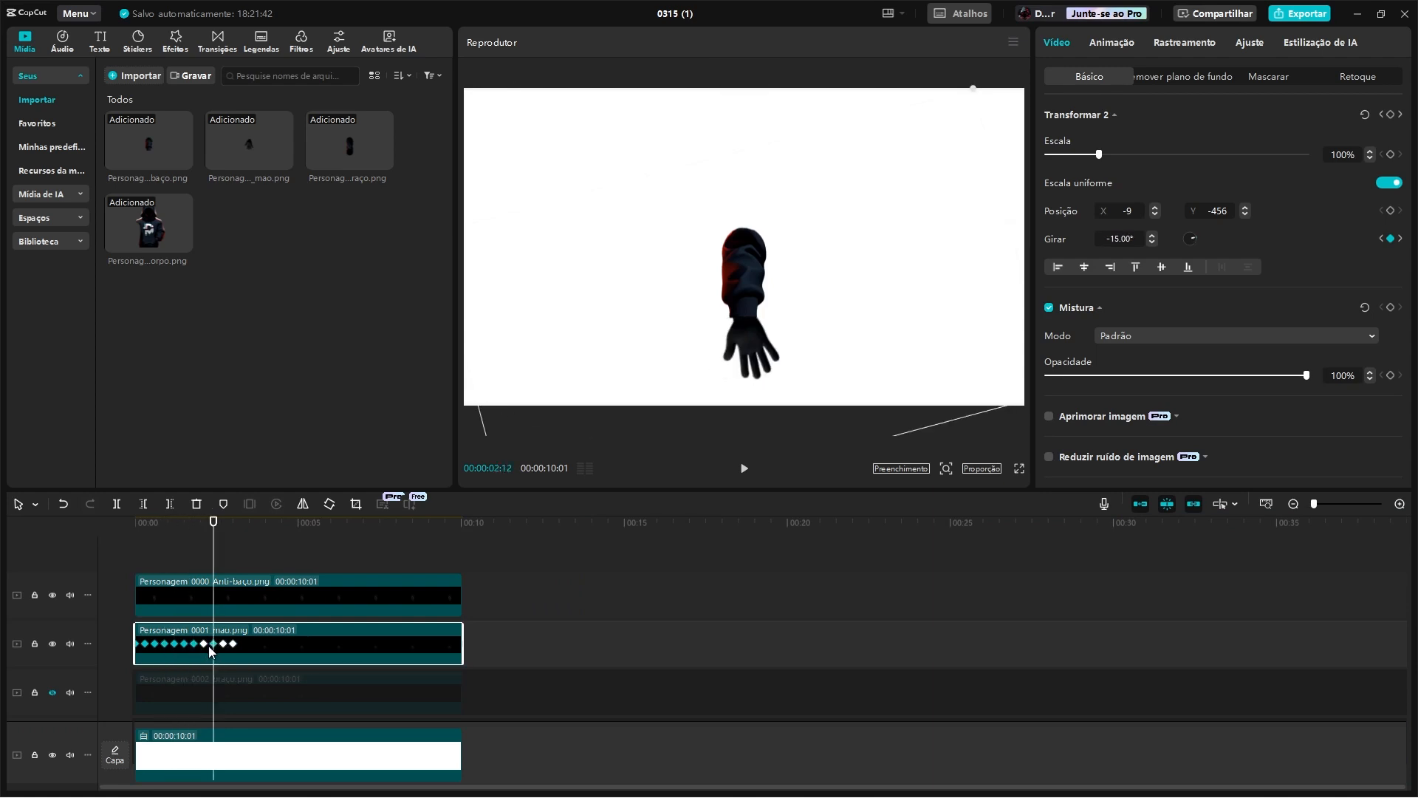
left_click(205, 645, "ctrl")
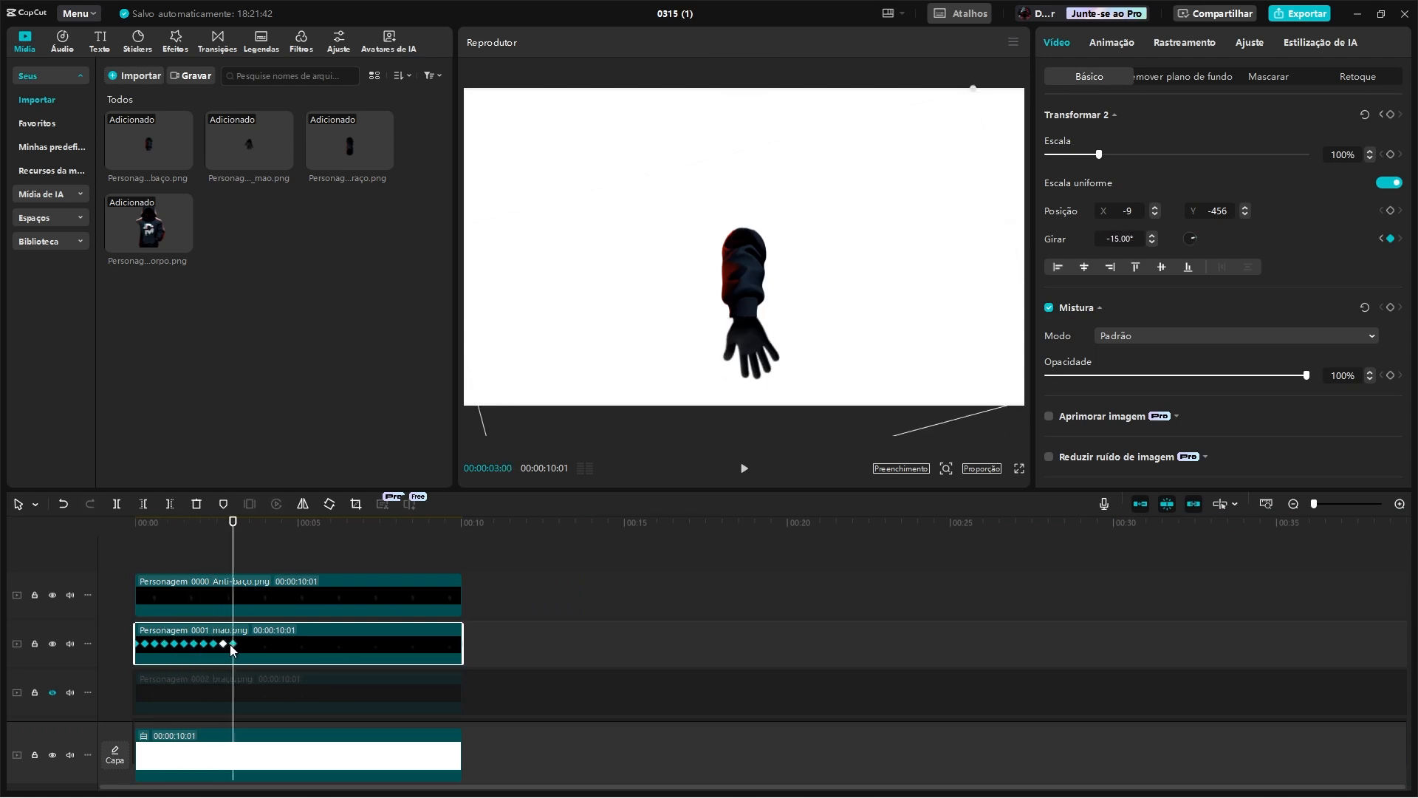
left_click(224, 644, "ctrl")
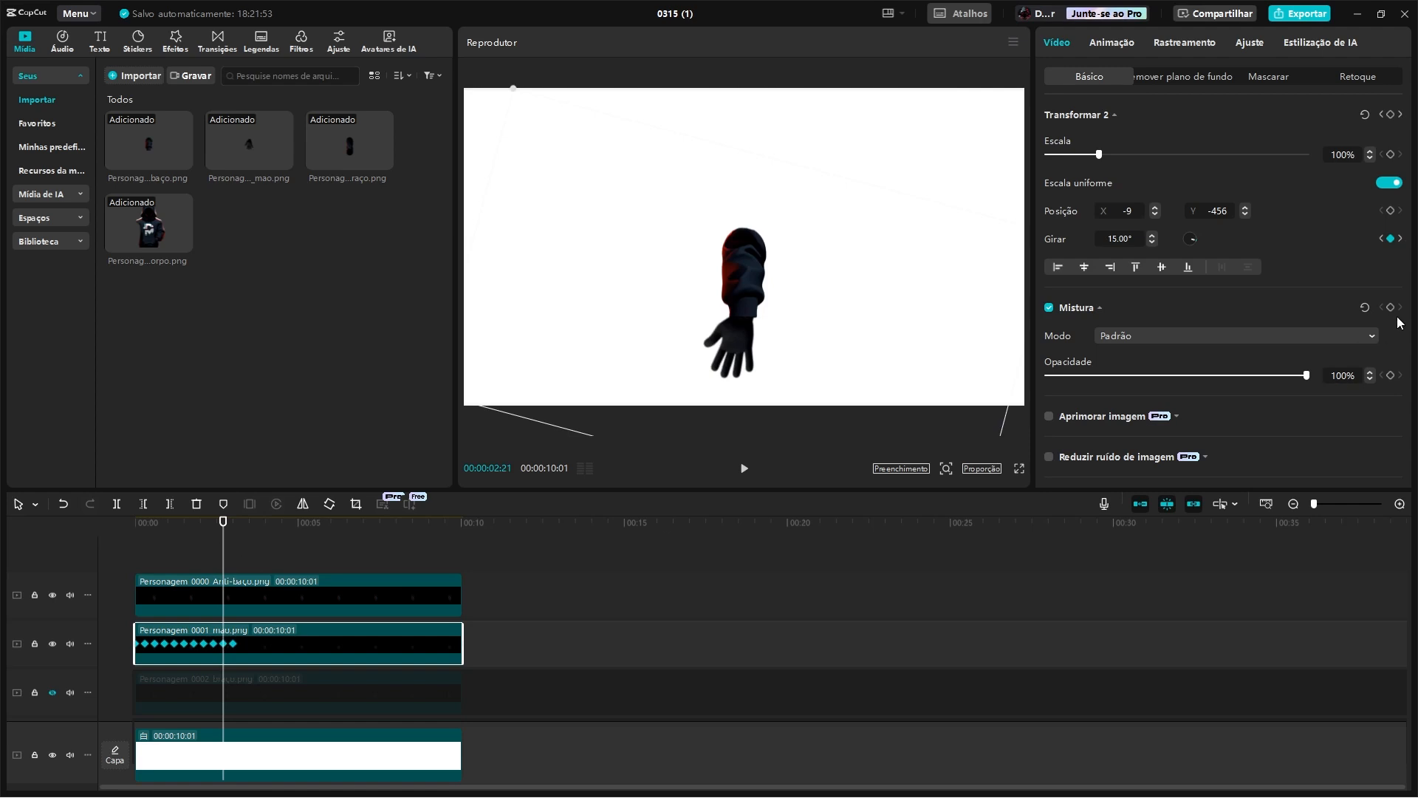
left_click(1401, 239)
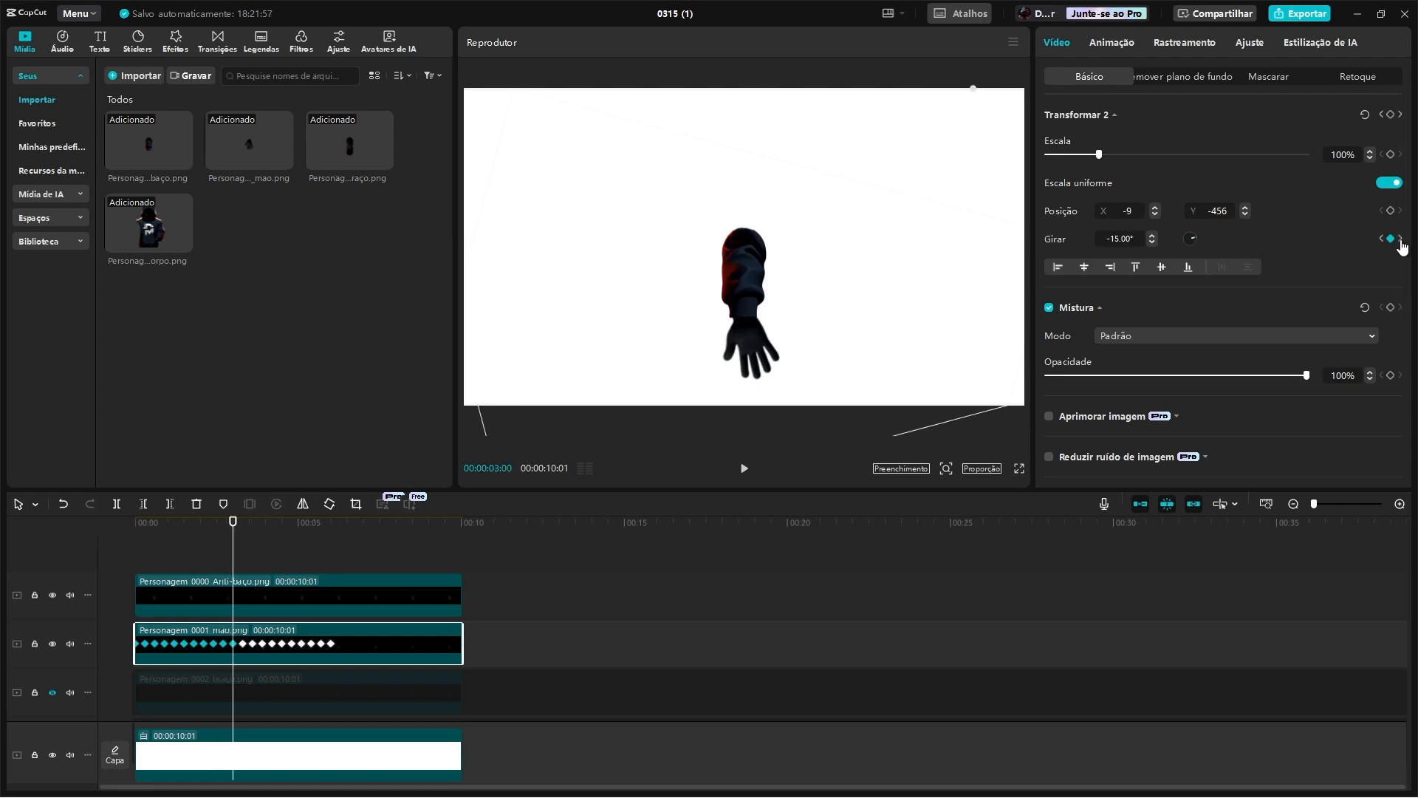
left_click(329, 529)
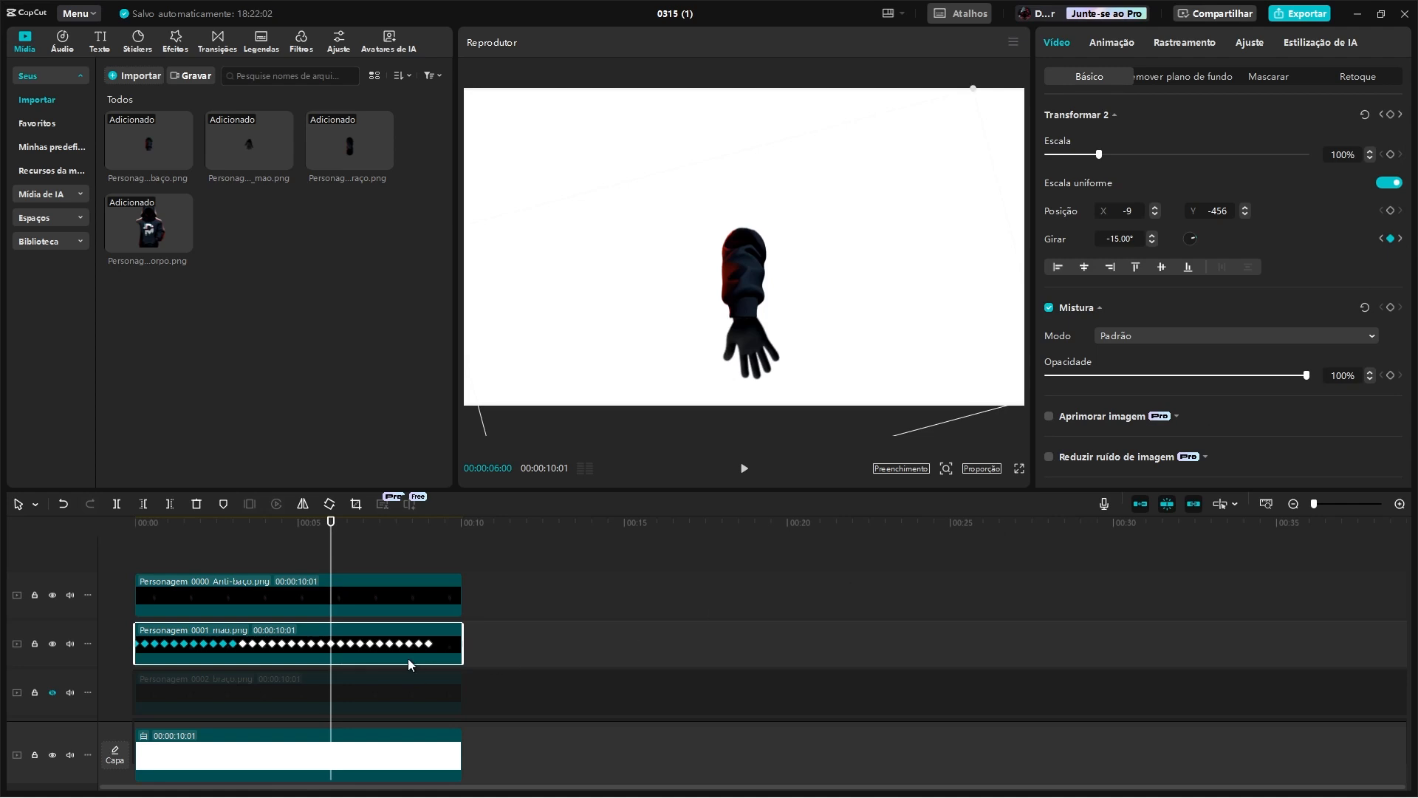
left_click_drag(439, 554, 113, 544)
key("space")
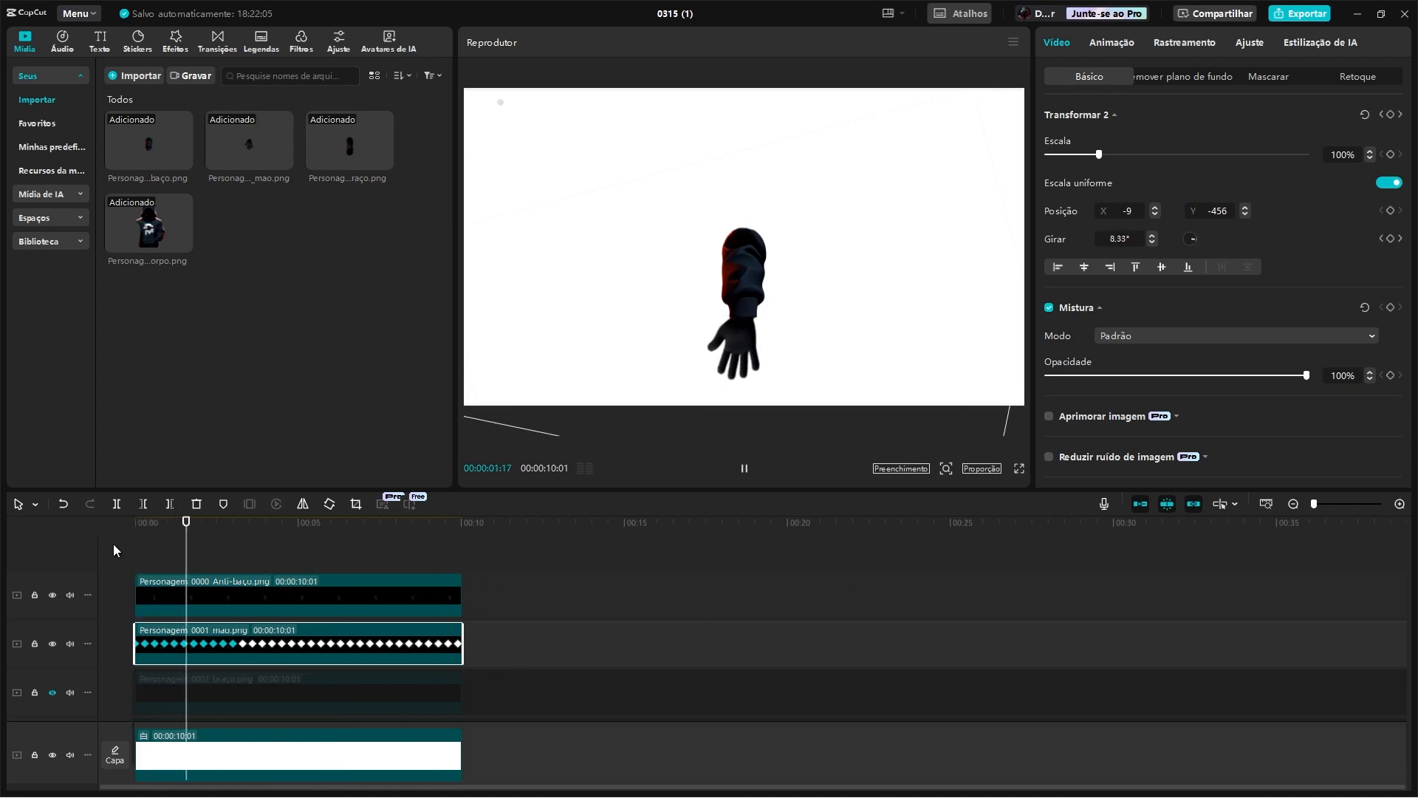
key("space")
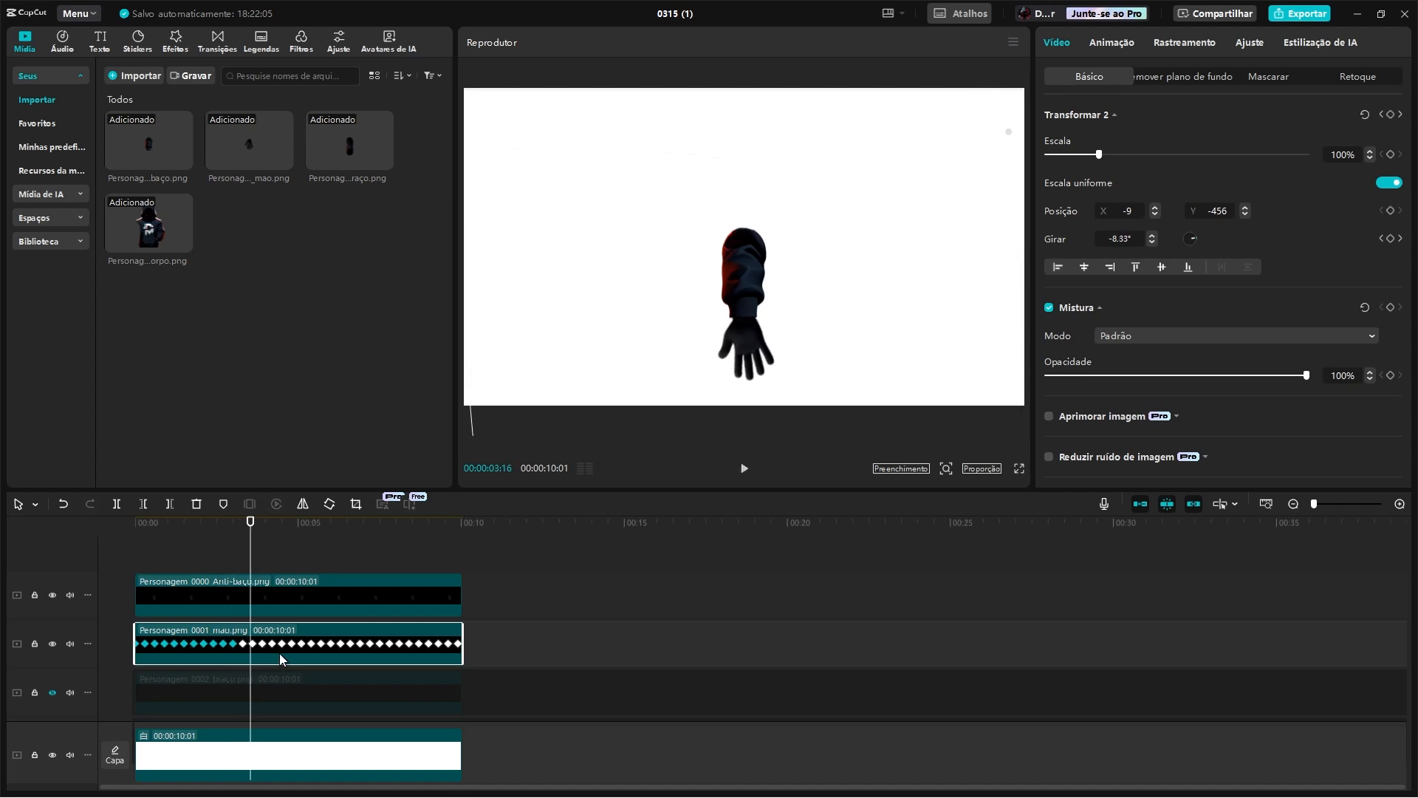
Step: Apply the first S-shaped preset curve to all of the hand's rotation keyframes, preview the swing, and hide the animation graph
right_click(348, 650)
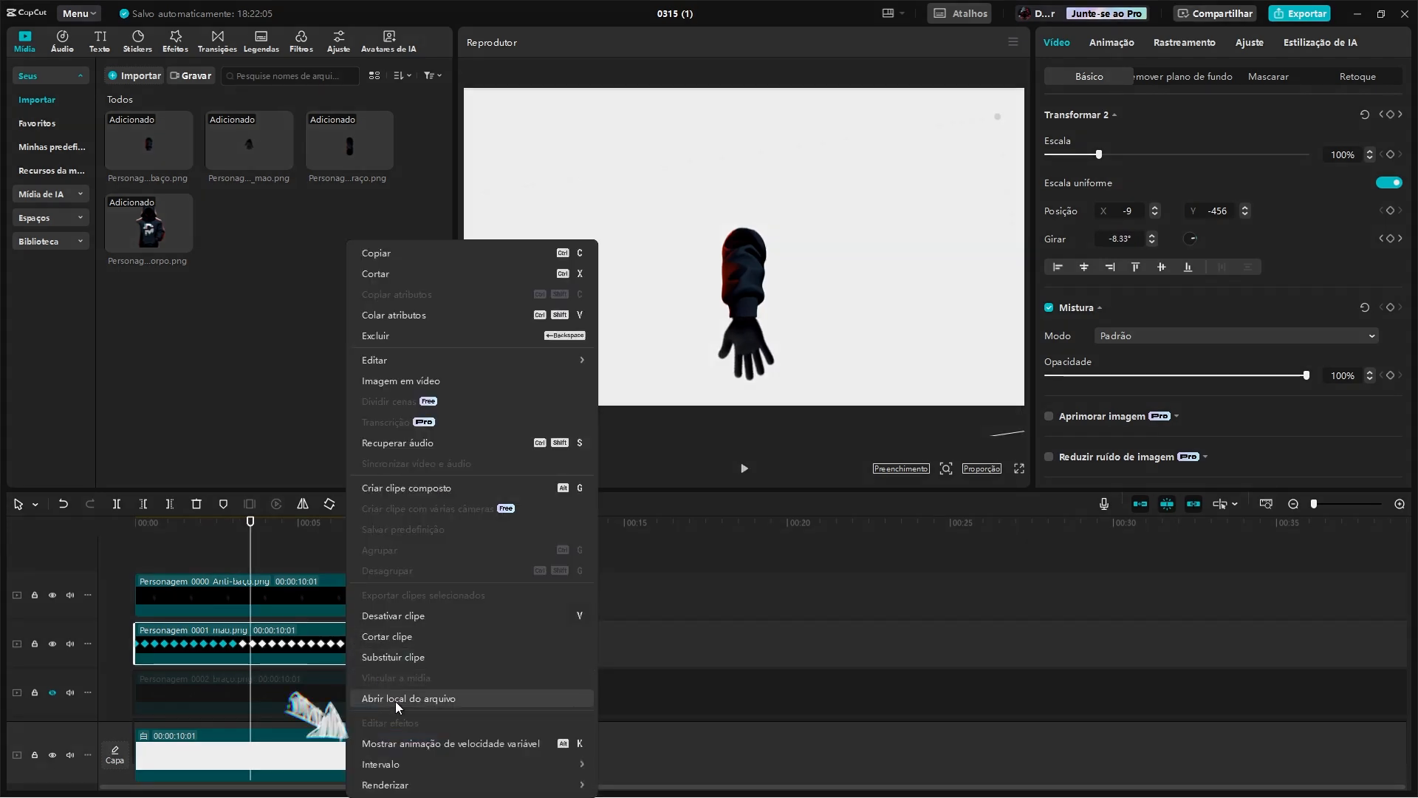
left_click(418, 747)
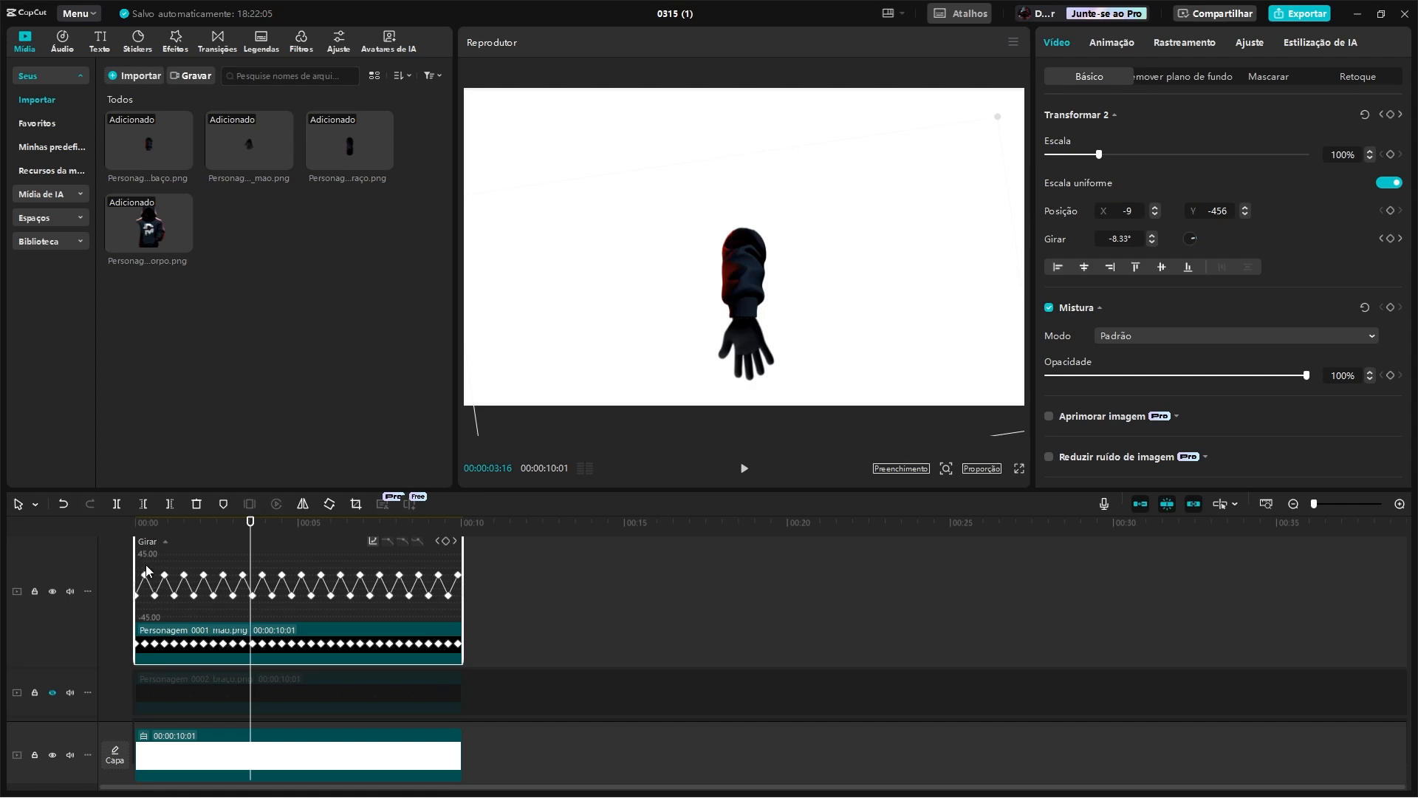
left_click_drag(143, 565, 545, 611)
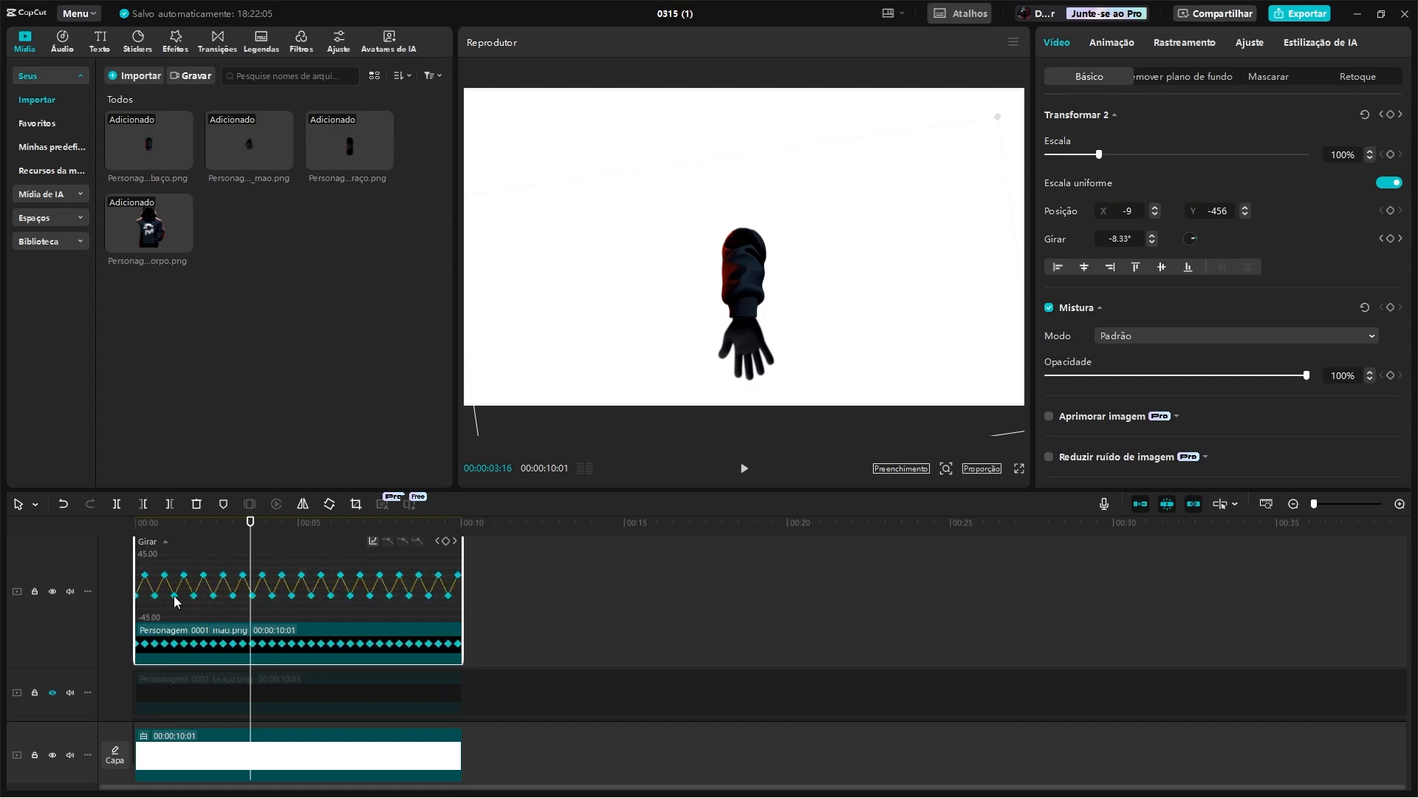
right_click(174, 595)
left_click(214, 611)
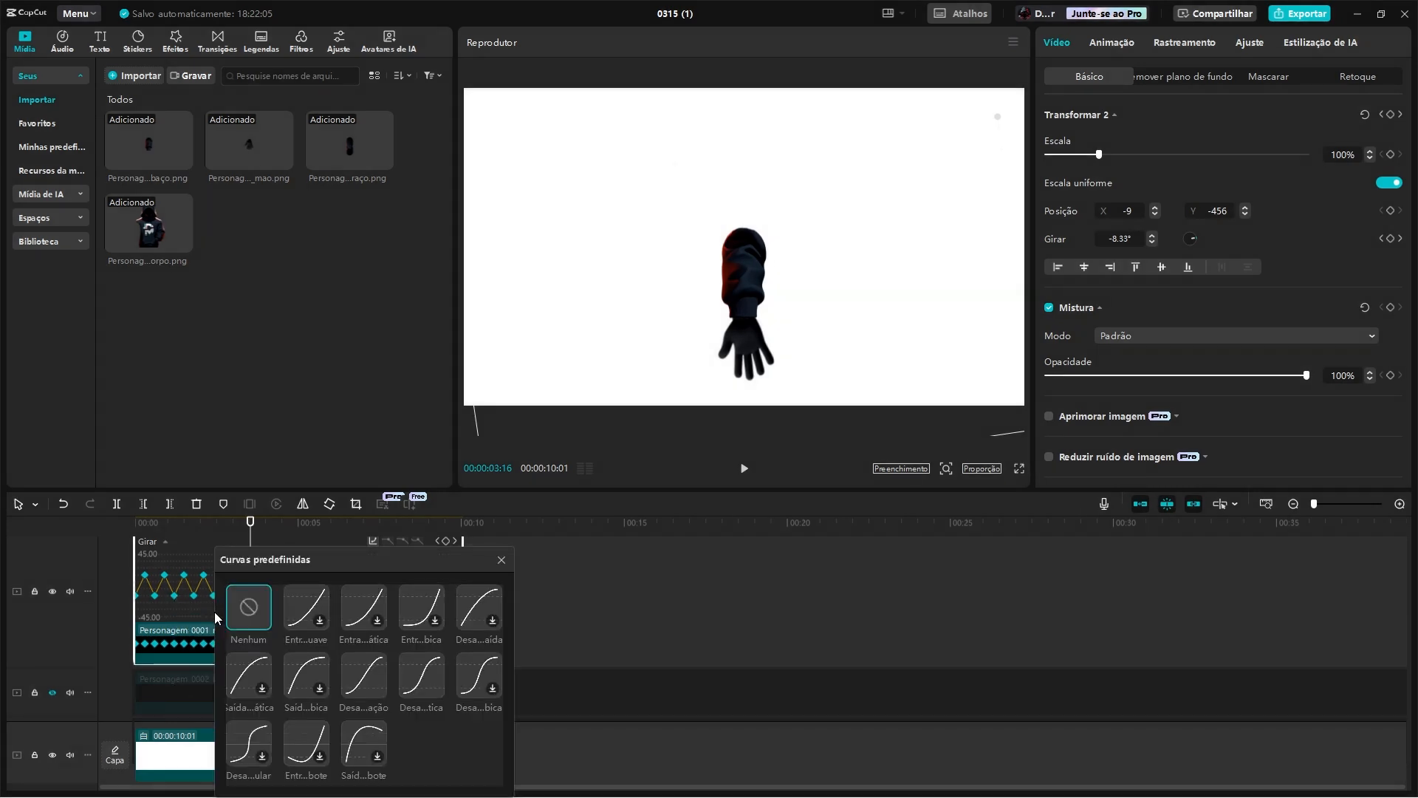
left_click(367, 684)
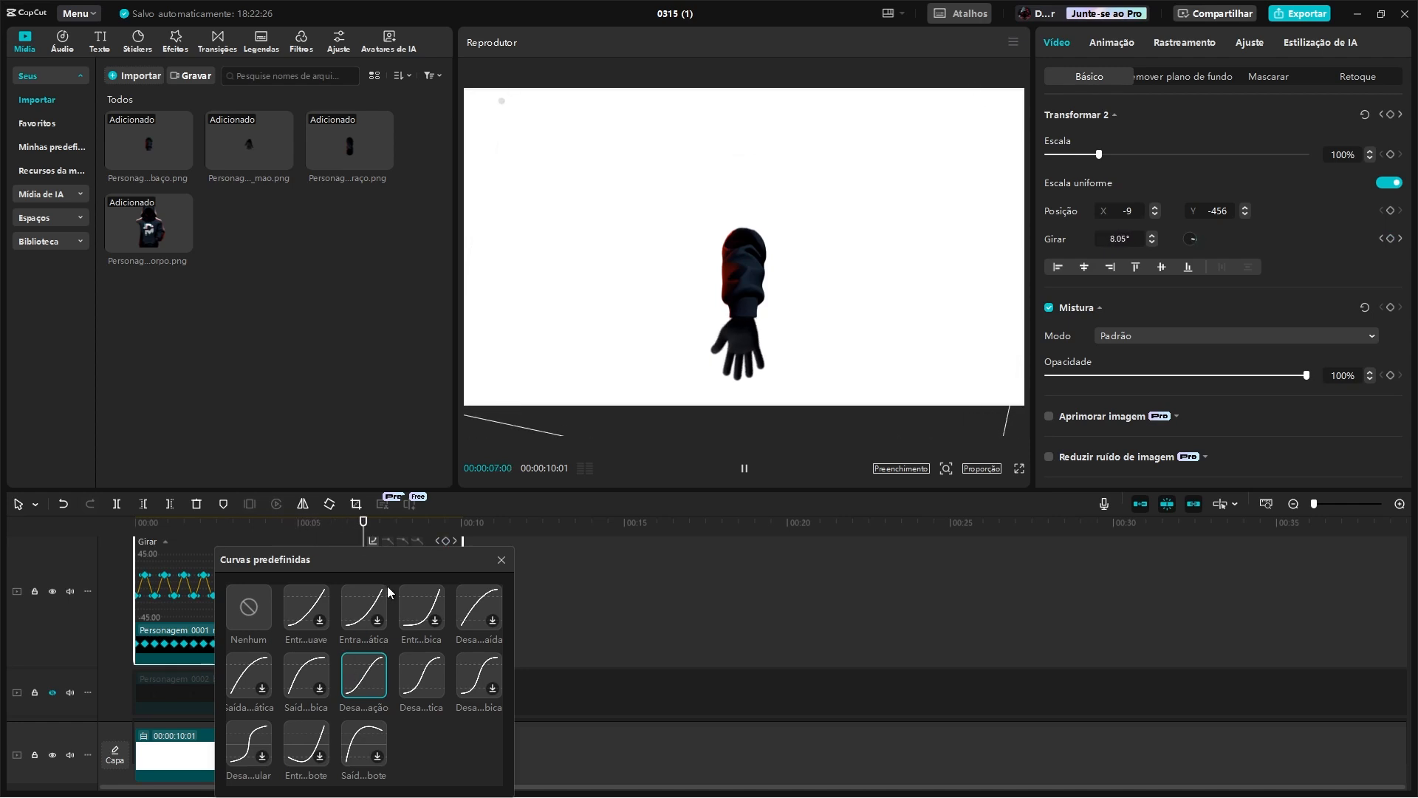
left_click(394, 526)
left_click(501, 560)
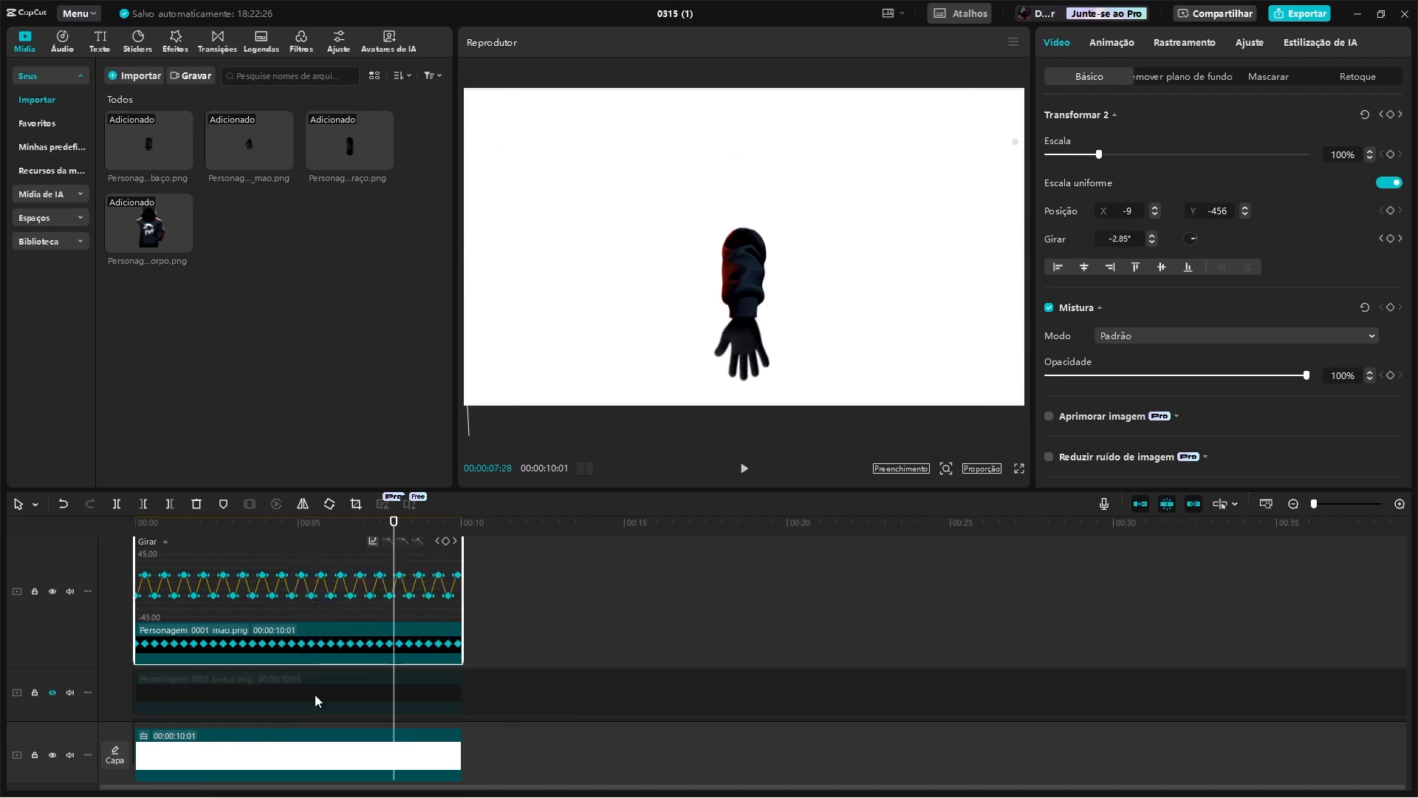
right_click(327, 657)
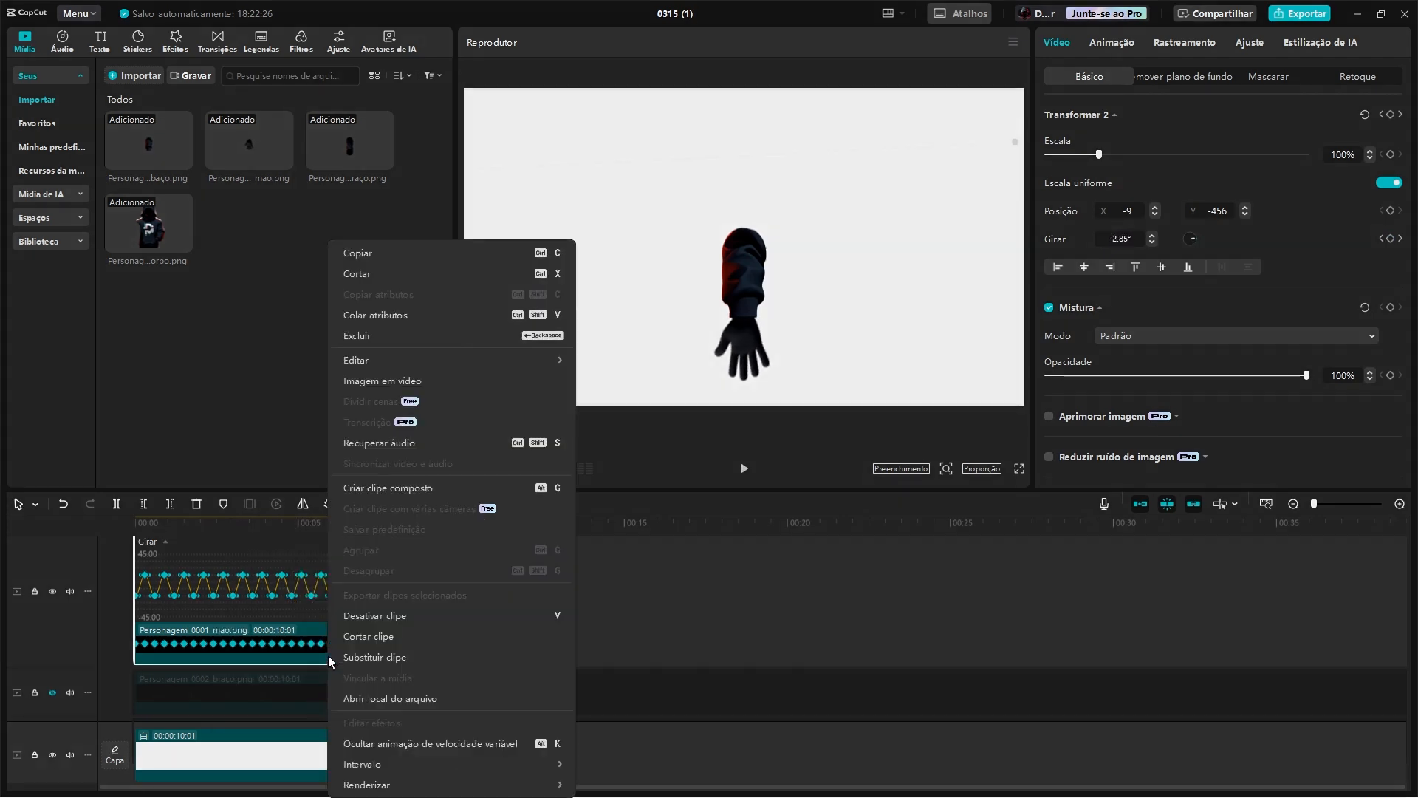
left_click(397, 747)
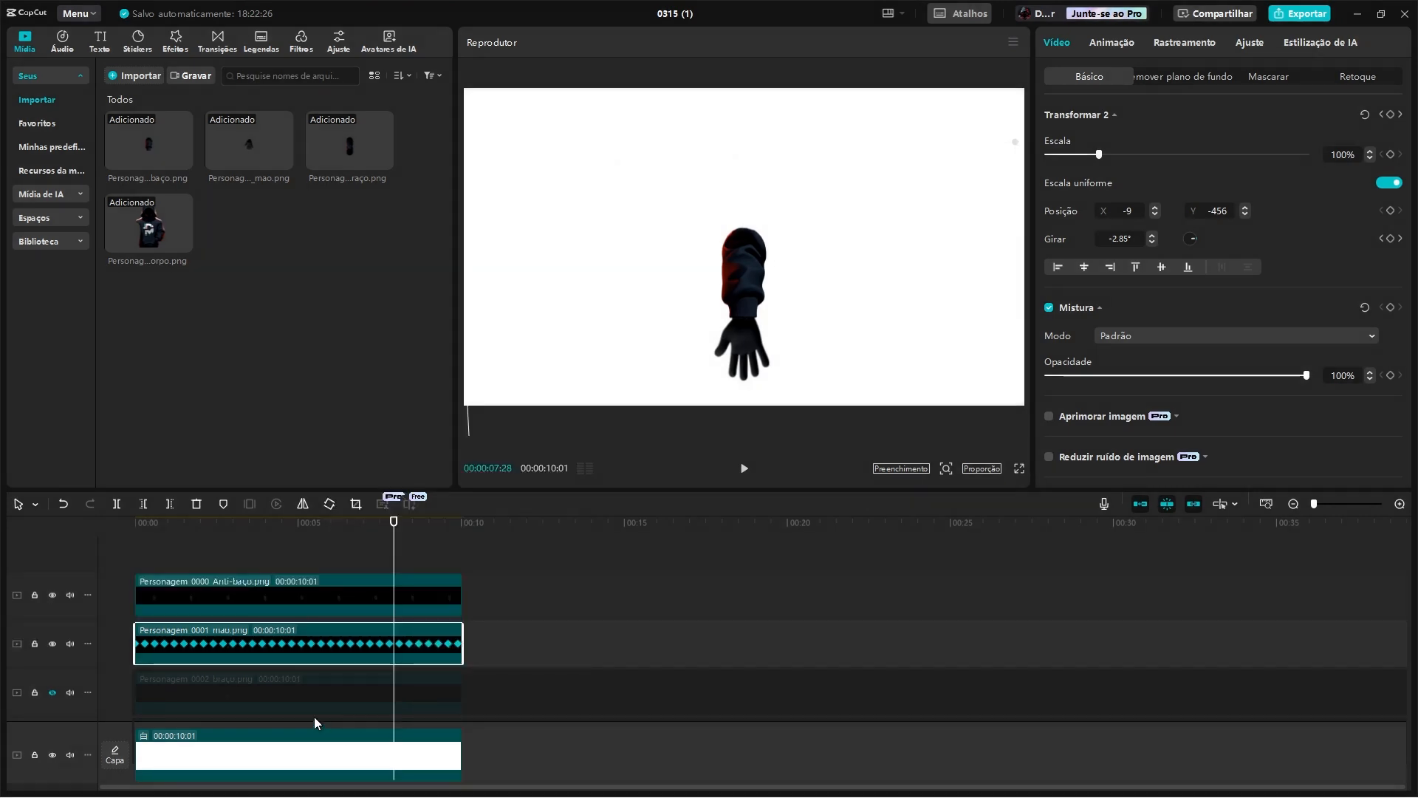
Step: Combine the forearm and hand clips into one compound clip
left_click(287, 597)
left_click(313, 647, "ctrl")
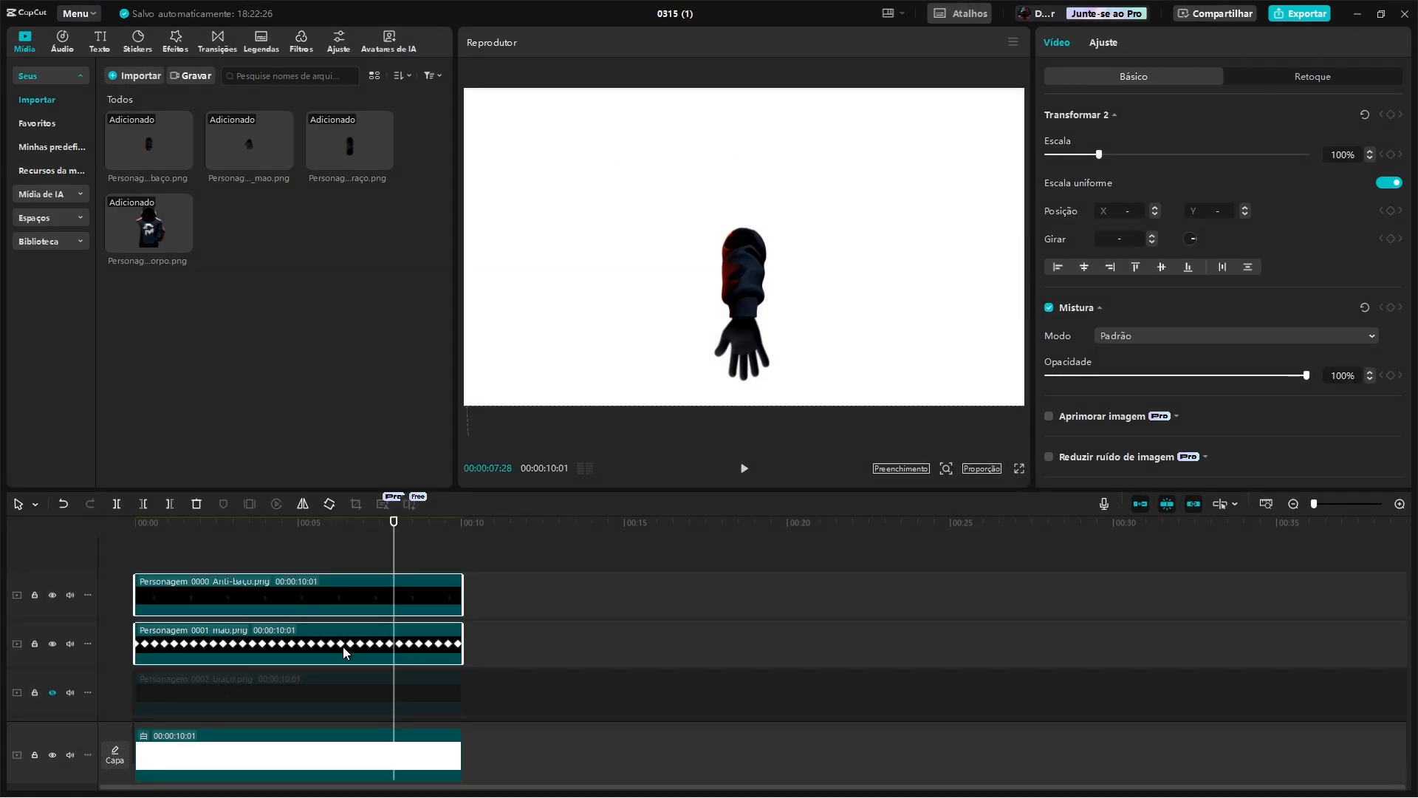
right_click(341, 656)
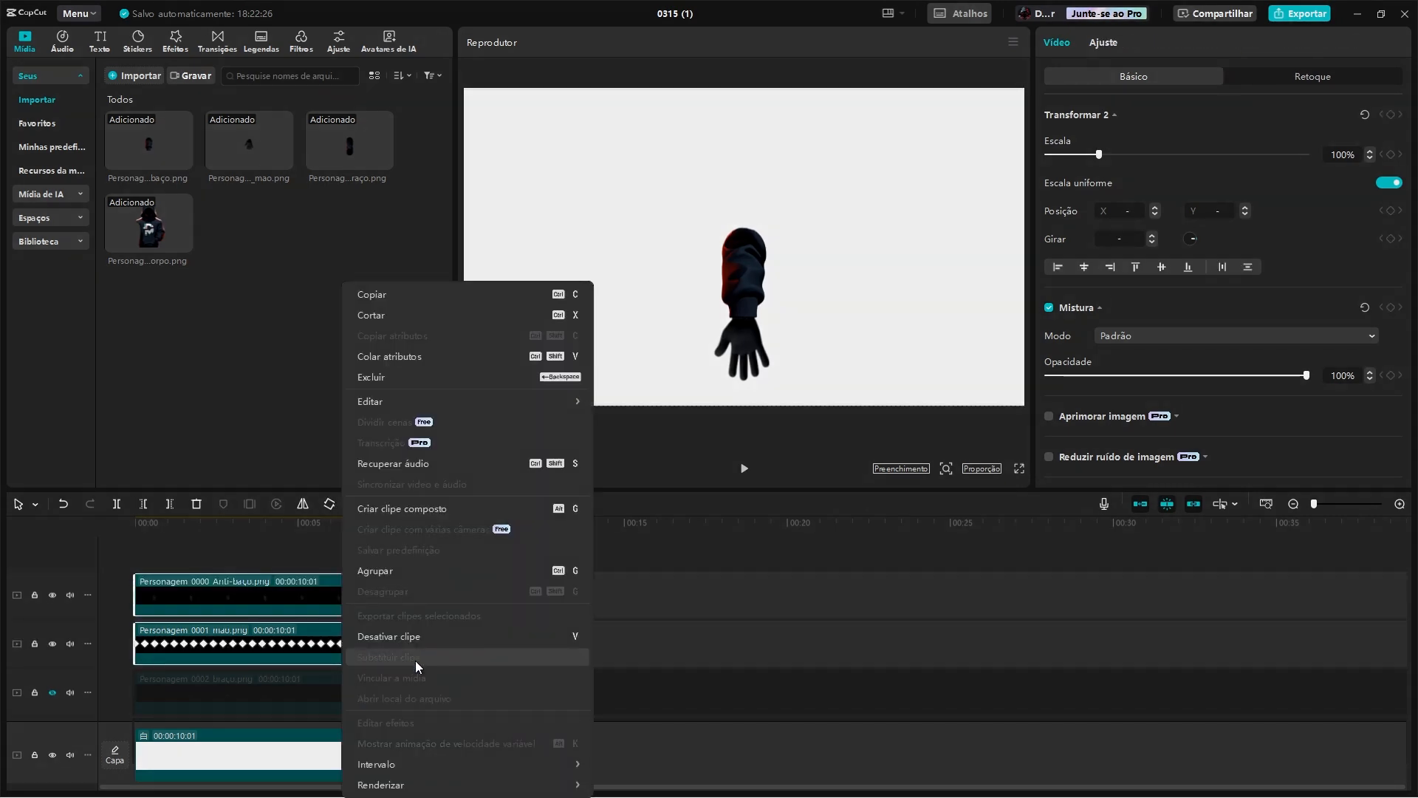
left_click(410, 507)
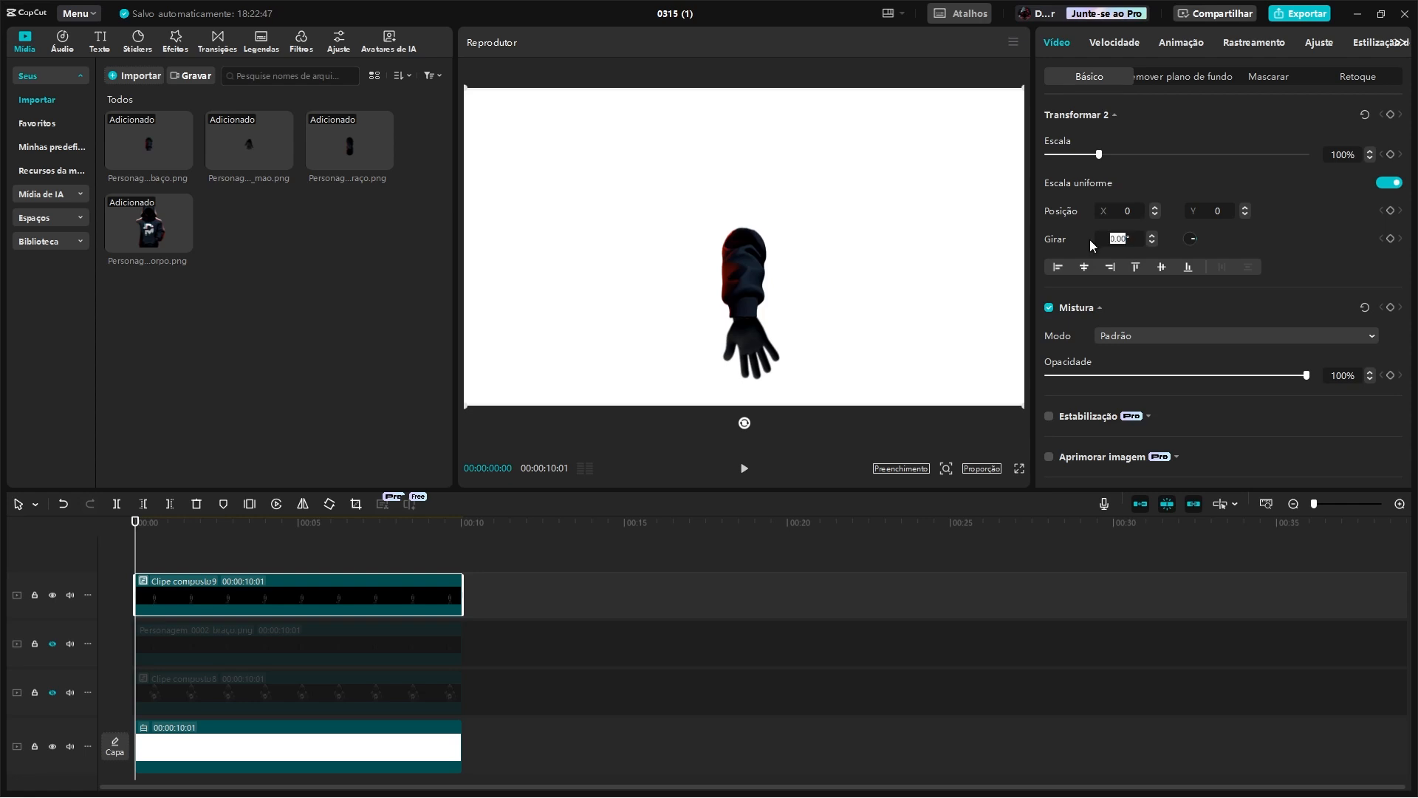
Step: Keyframe the compound clip's rotation at -15° at 00:00:00:00 and 15° at 00:00:00:09, and paste the -15° keyframe at 00:00:00:18
type("-15")
key("Return")
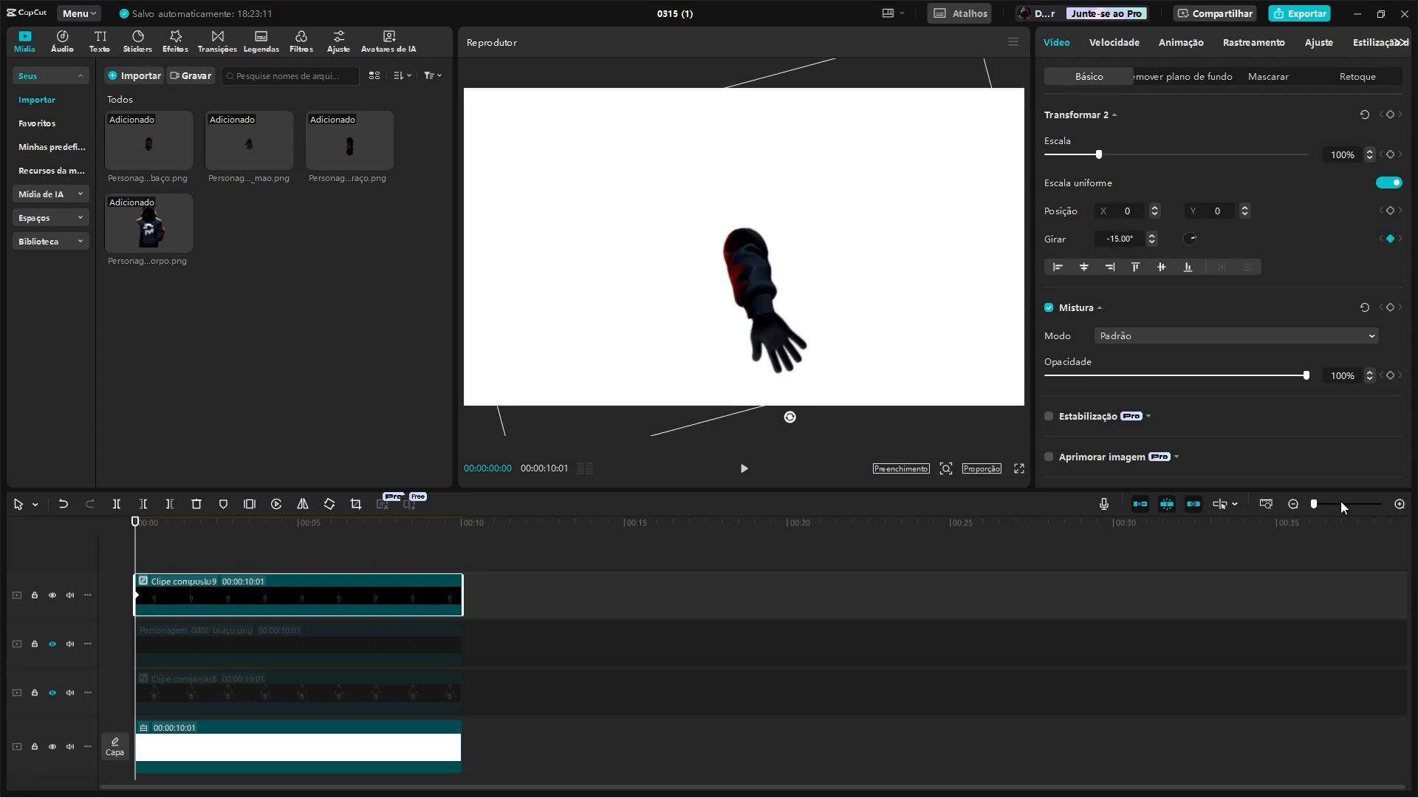
left_click(1341, 504)
left_click(242, 523)
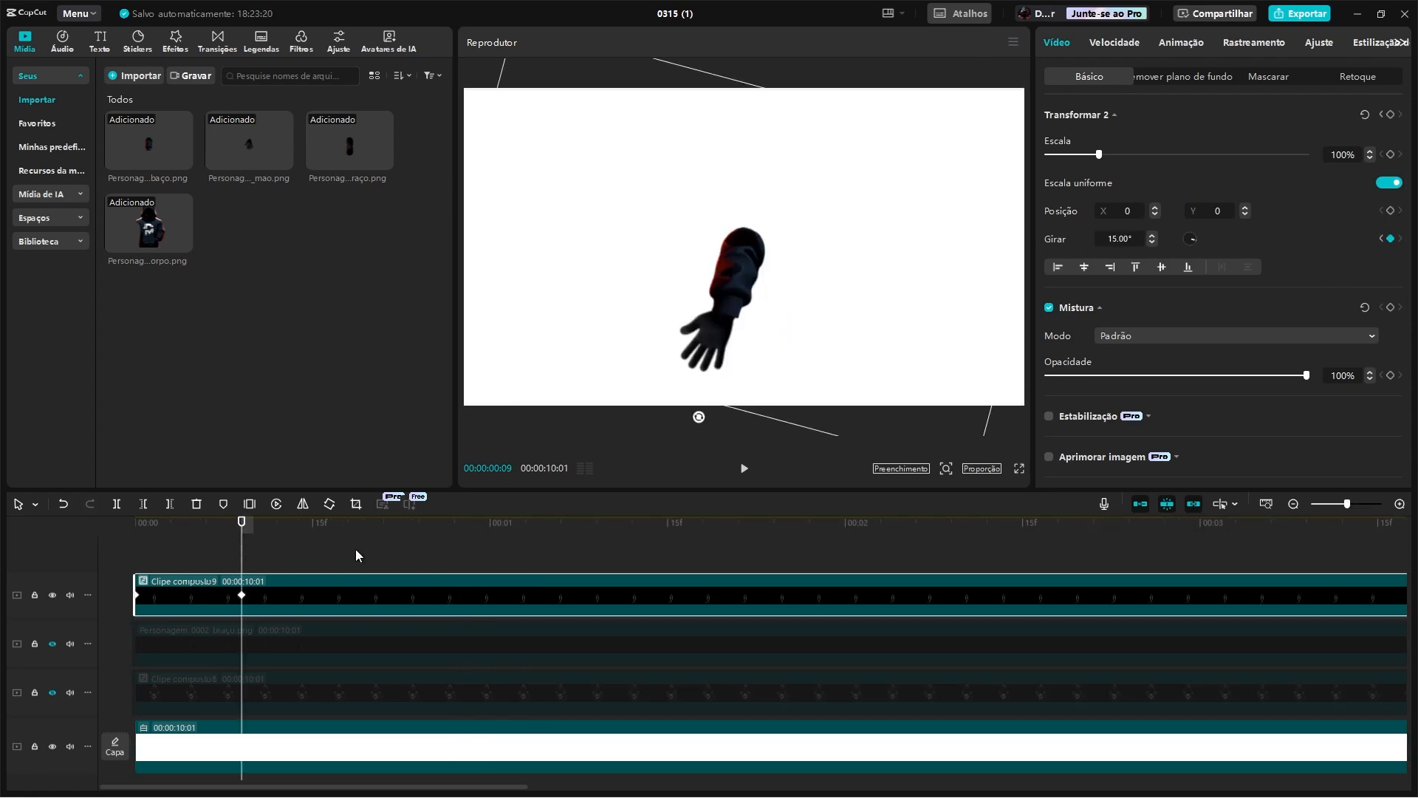
left_click(349, 523)
key("ctrl+v")
Step: Copy the compound clip's second and third rotation keyframes and paste them repeatedly at nine-frame spacing until the swing reaches 00:00:03:18
left_click(241, 595, "ctrl")
left_click(349, 595, "ctrl")
key("ctrl+v")
left_click_drag(349, 523, 562, 524)
key("ctrl+v")
left_click(777, 528)
key("ctrl+v")
left_click(988, 527)
key("ctrl+v")
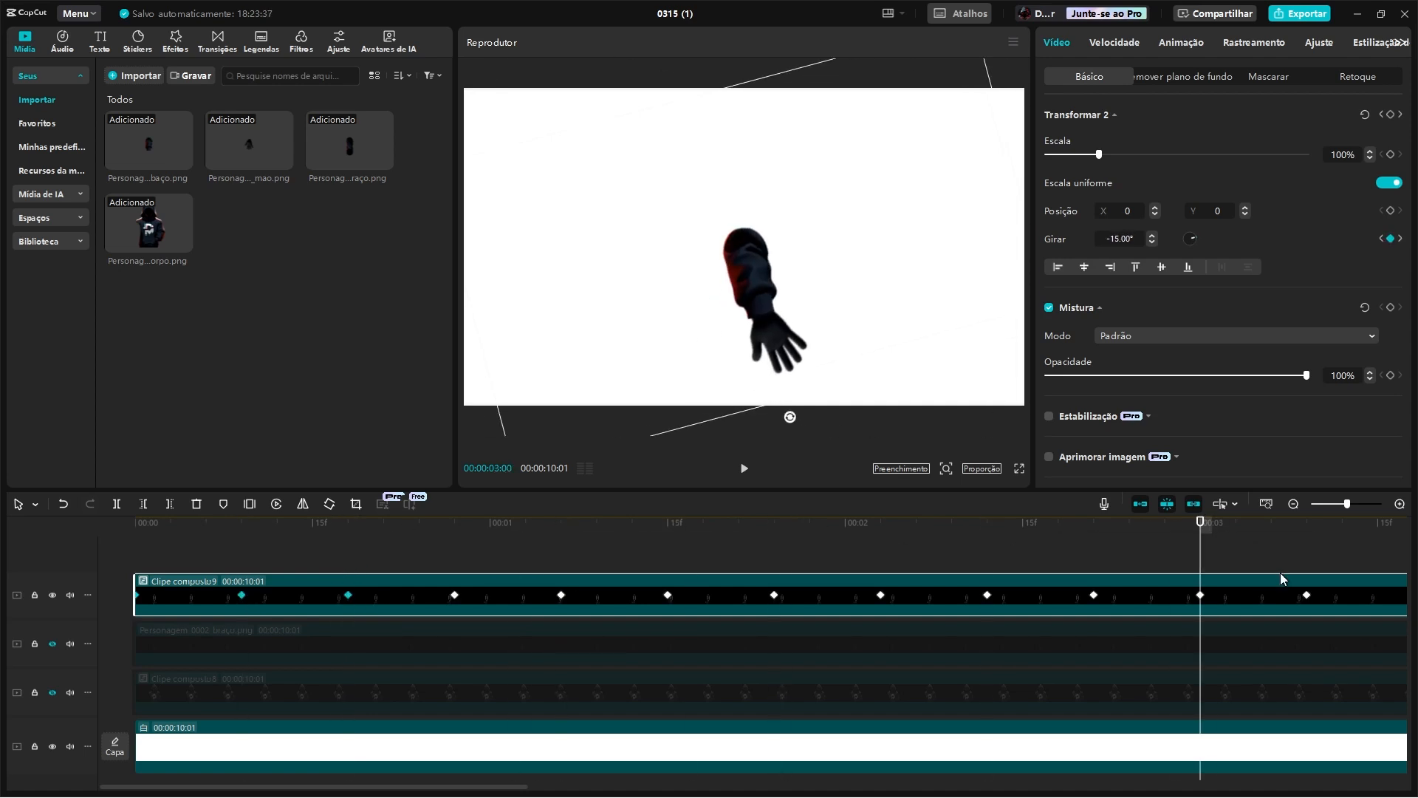
Step: Copy the compound clip's rotation keyframes after the first one and paste them onward until they fill the whole clip
left_click(1315, 503)
left_click(253, 595)
left_click(243, 595, "ctrl")
left_click(233, 595, "ctrl")
left_click(223, 595, "ctrl")
left_click(203, 596, "ctrl")
left_click(184, 595, "ctrl")
left_click(164, 595, "ctrl")
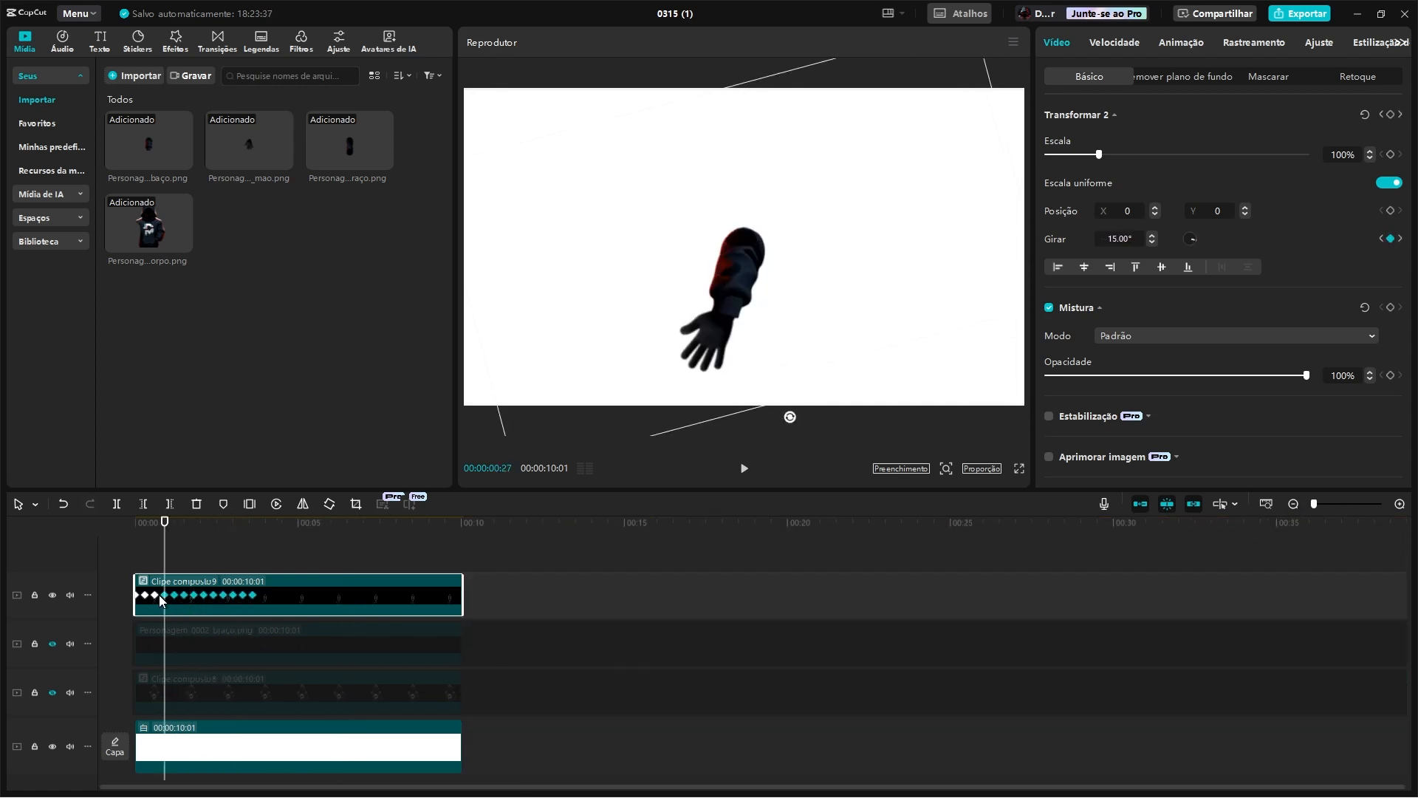
left_click(154, 596, "ctrl")
left_click(145, 596, "ctrl")
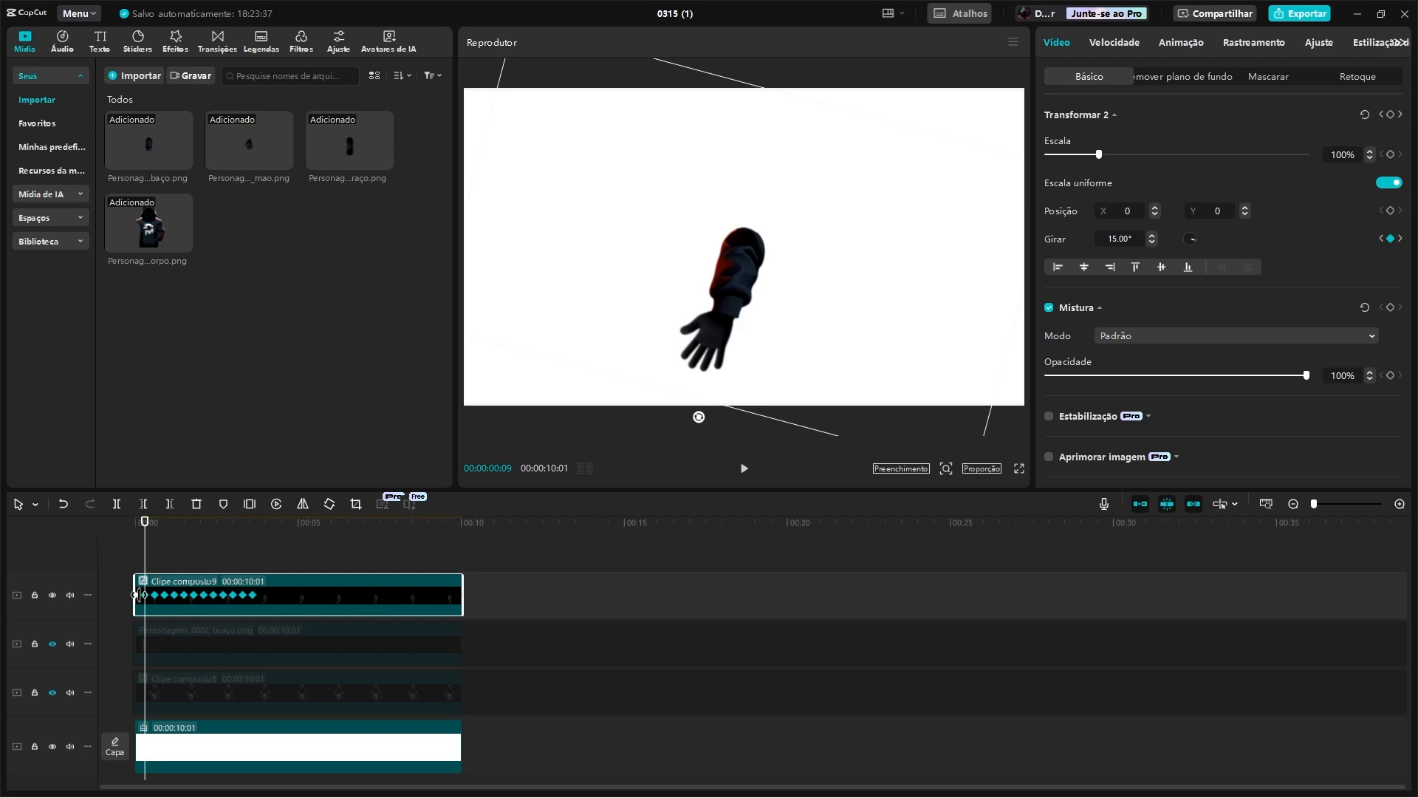
left_click(260, 529)
key("ctrl+v")
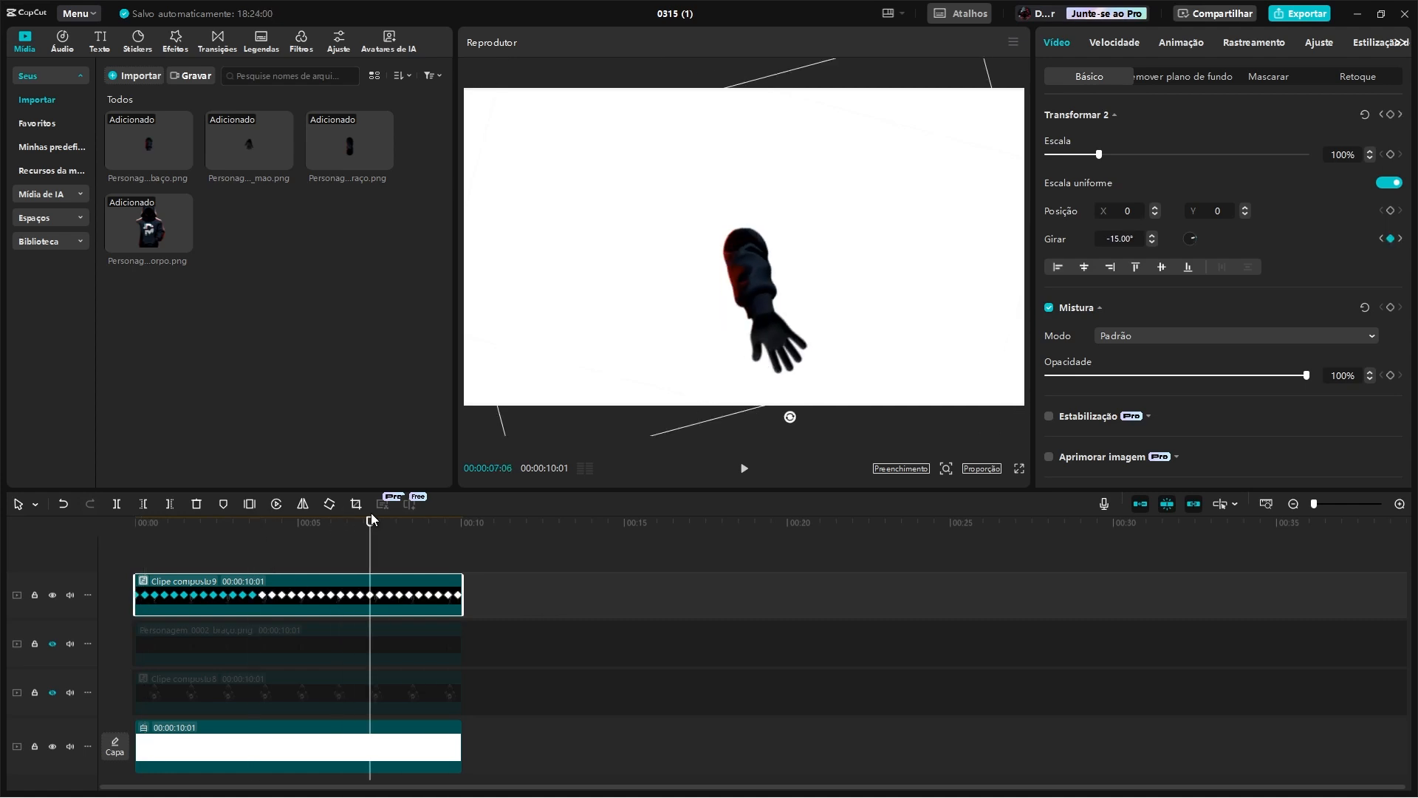
Step: Open the compound clip's animation graph, apply the first S-shaped preset curve to its rotation keyframes after the first, and preview the swing
right_click(391, 605)
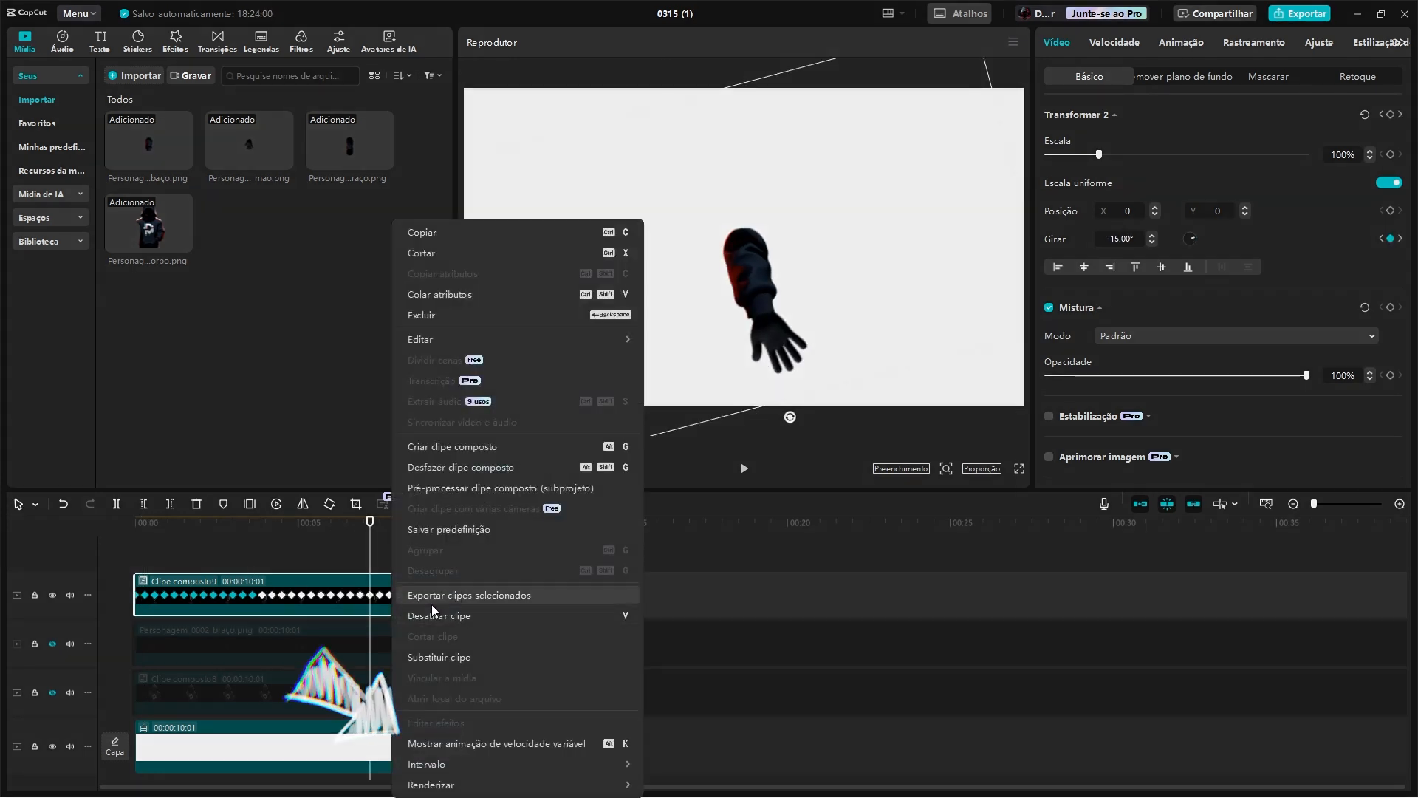
left_click(493, 748)
scroll(414, 599, "up", 2)
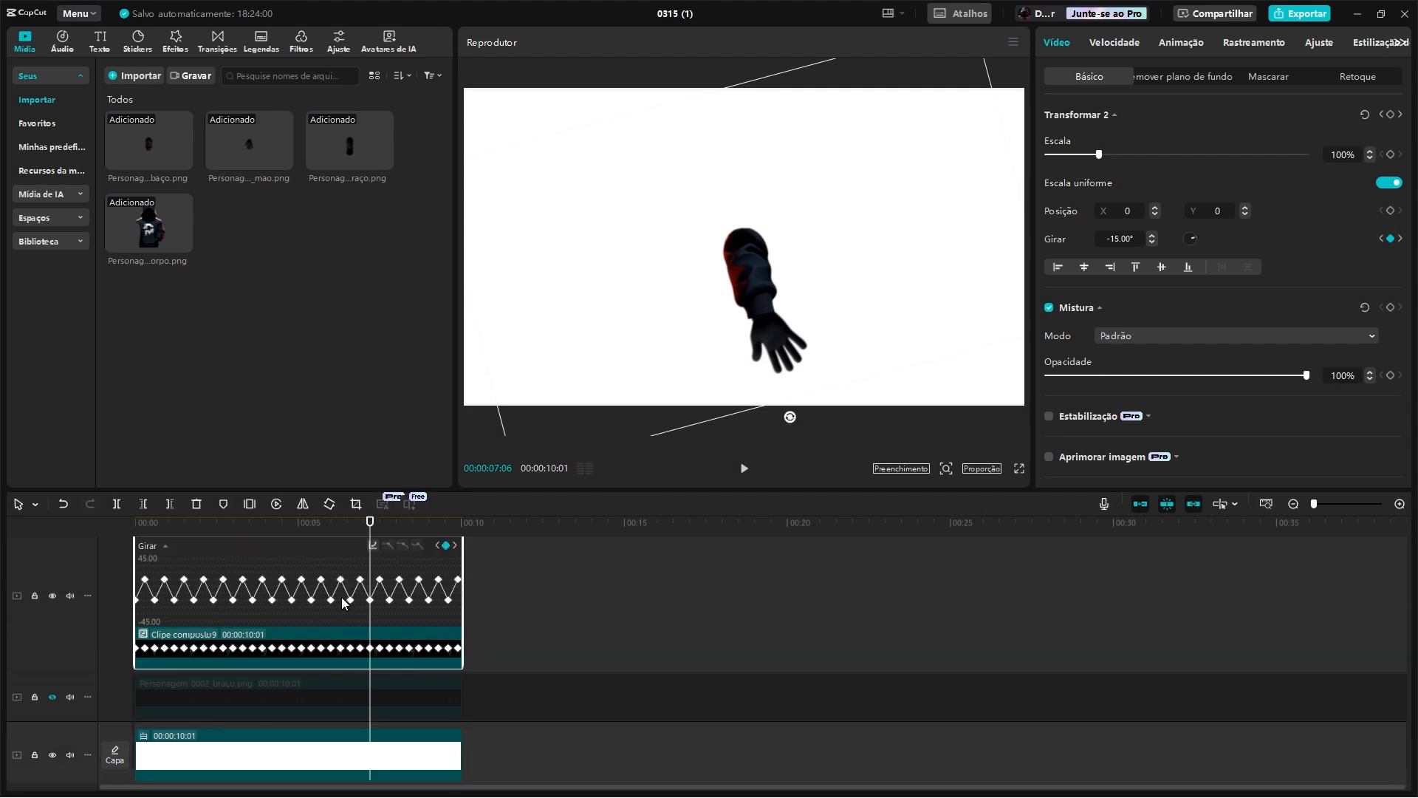
left_click_drag(143, 588, 459, 624)
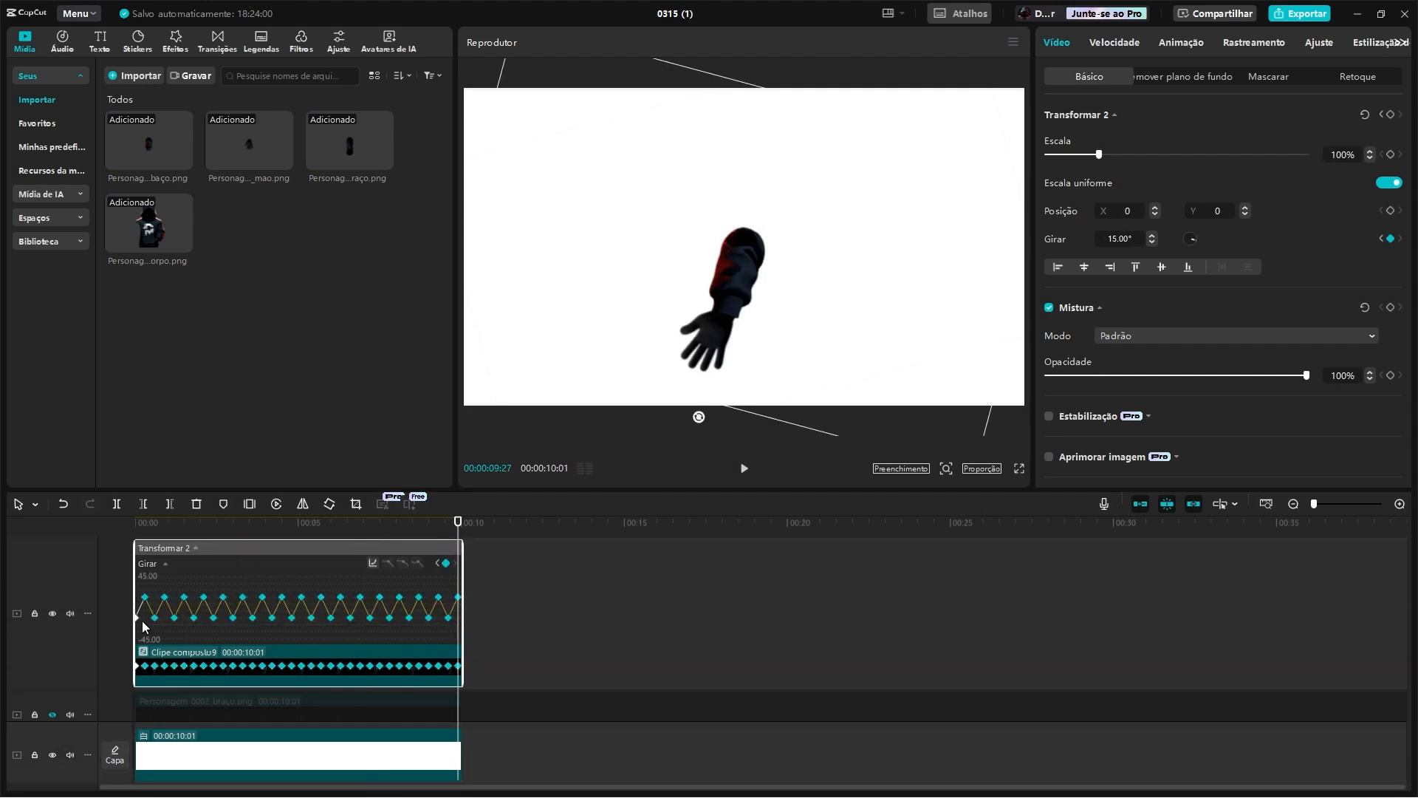
right_click(175, 619)
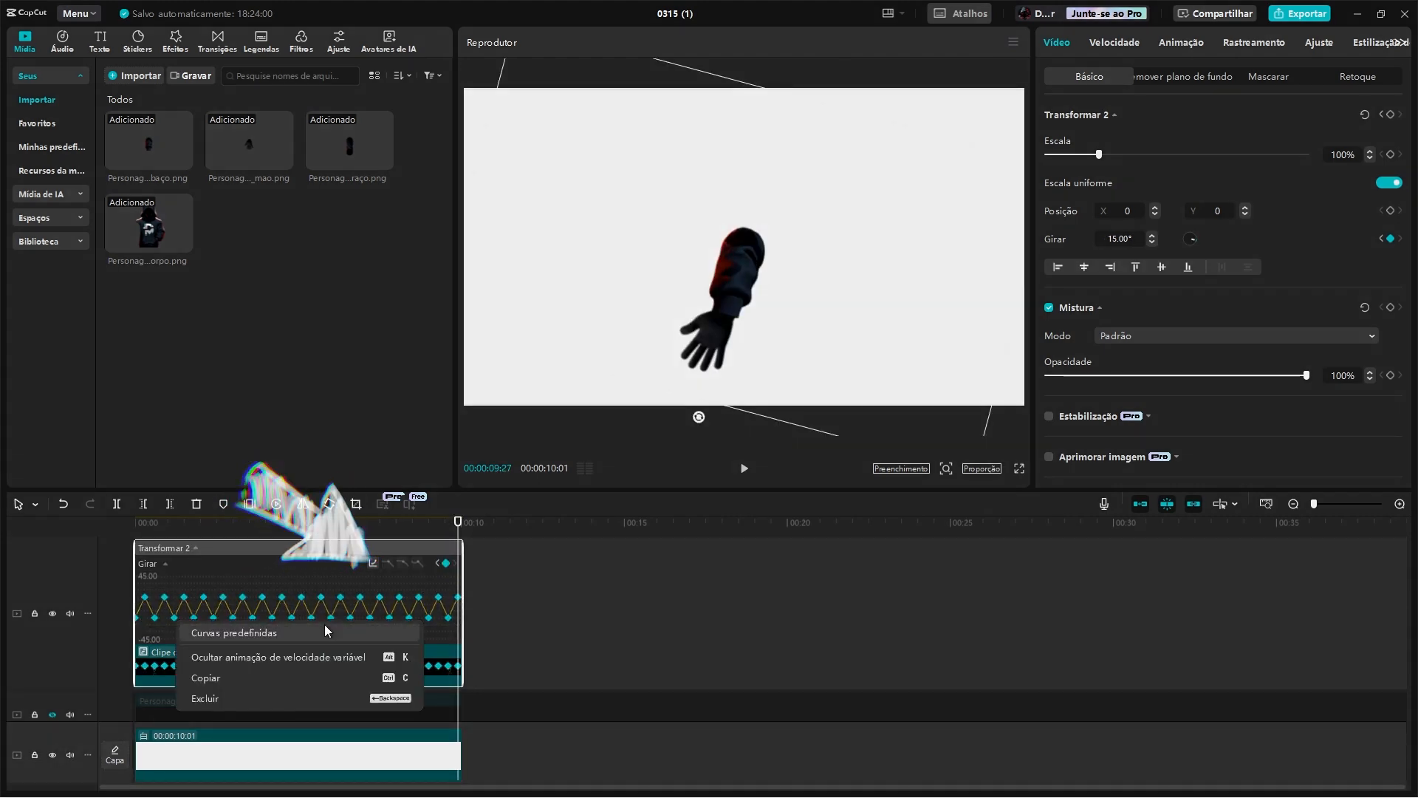
left_click(373, 563)
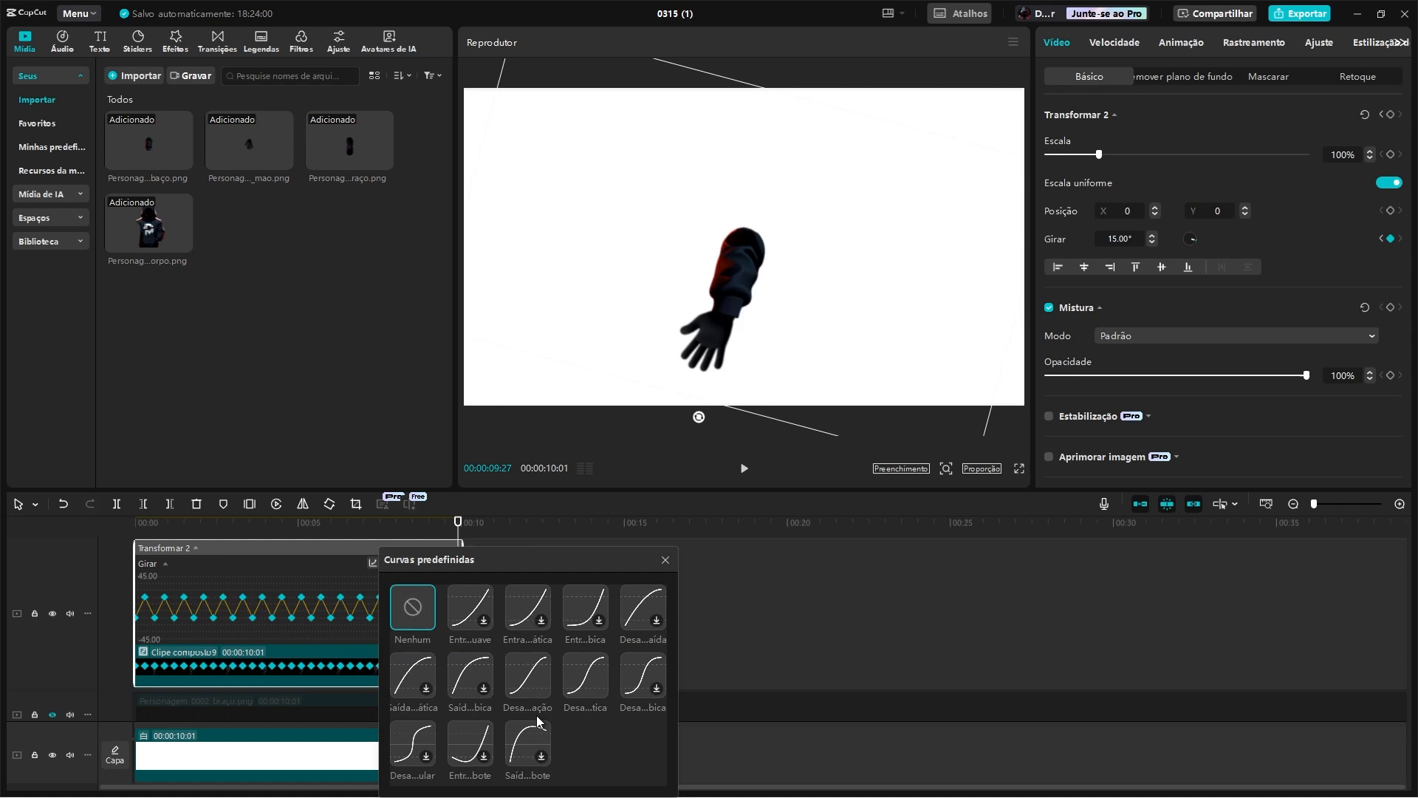
left_click(527, 675)
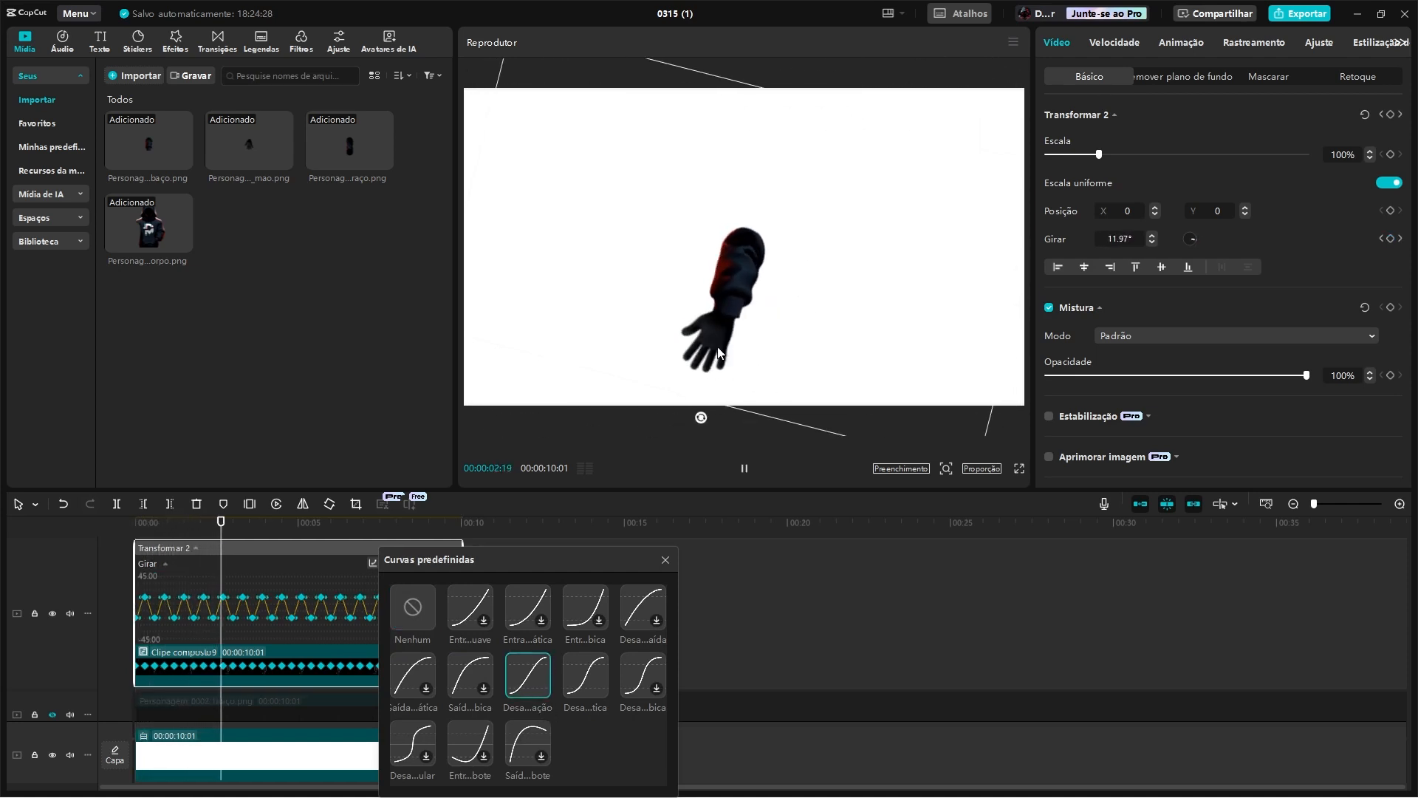
left_click(235, 528)
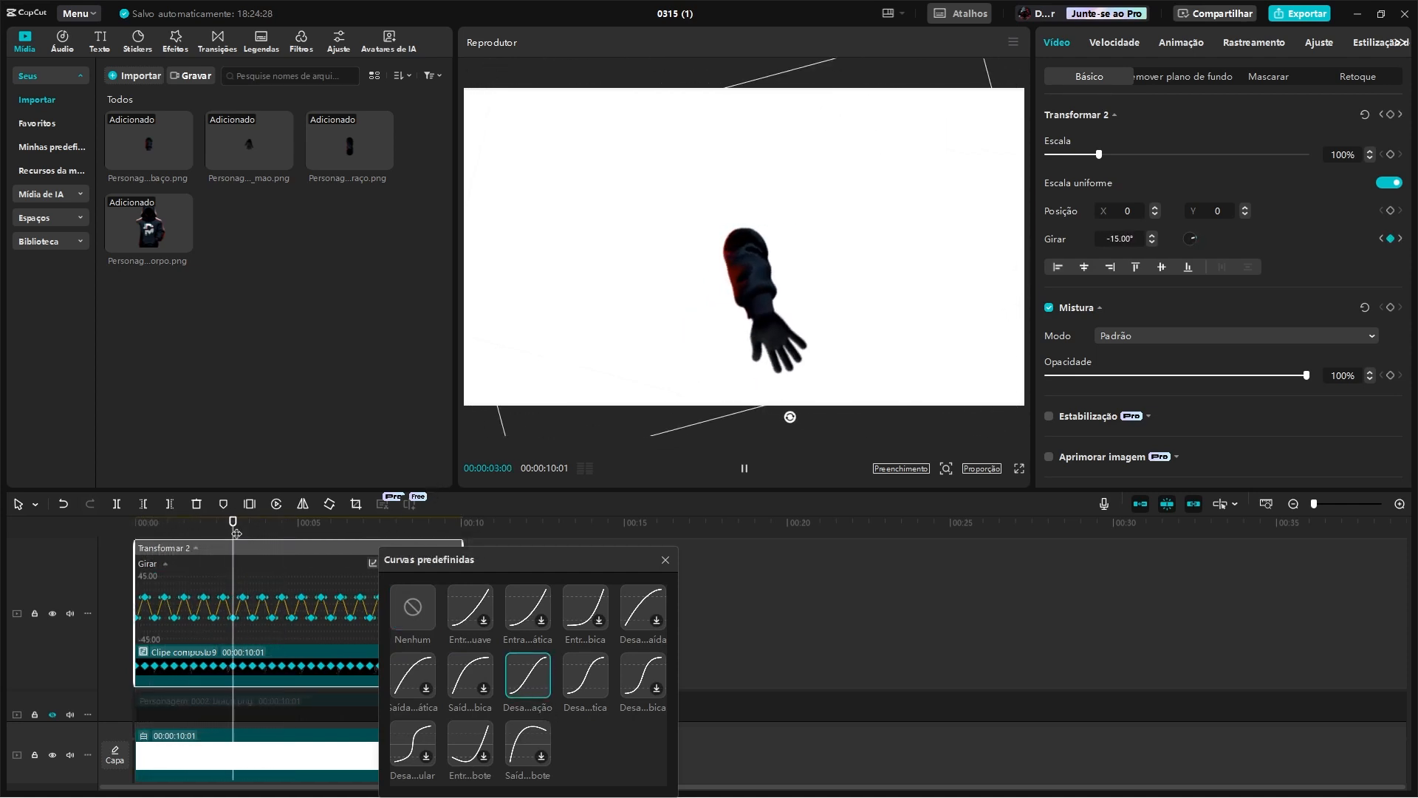
left_click(666, 559)
Step: Shift all of the compound clip's rotation keyframes except the first about four frames earlier in total, previewing the swing after each shift
left_click_drag(1323, 510, 1336, 506)
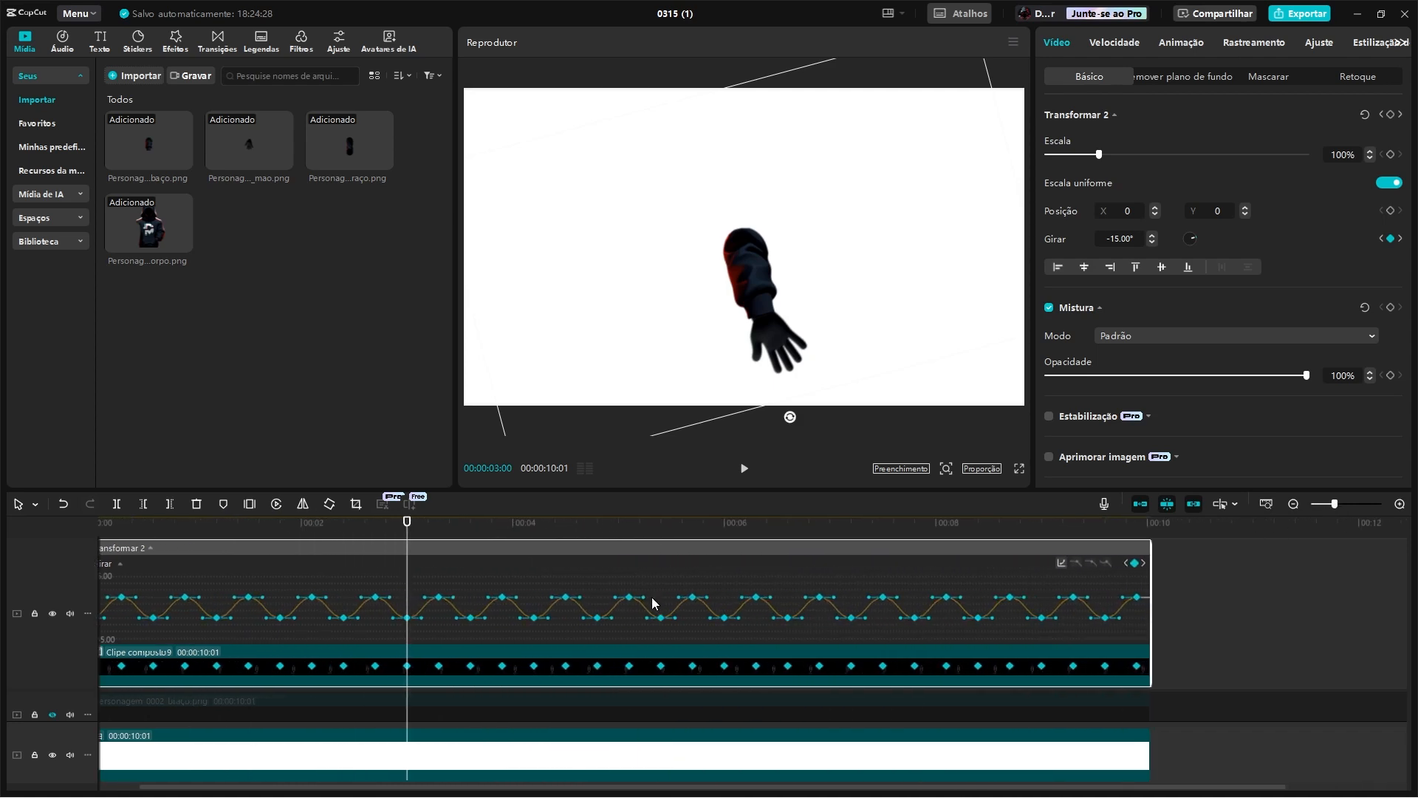
left_click_drag(402, 564, 15, 541)
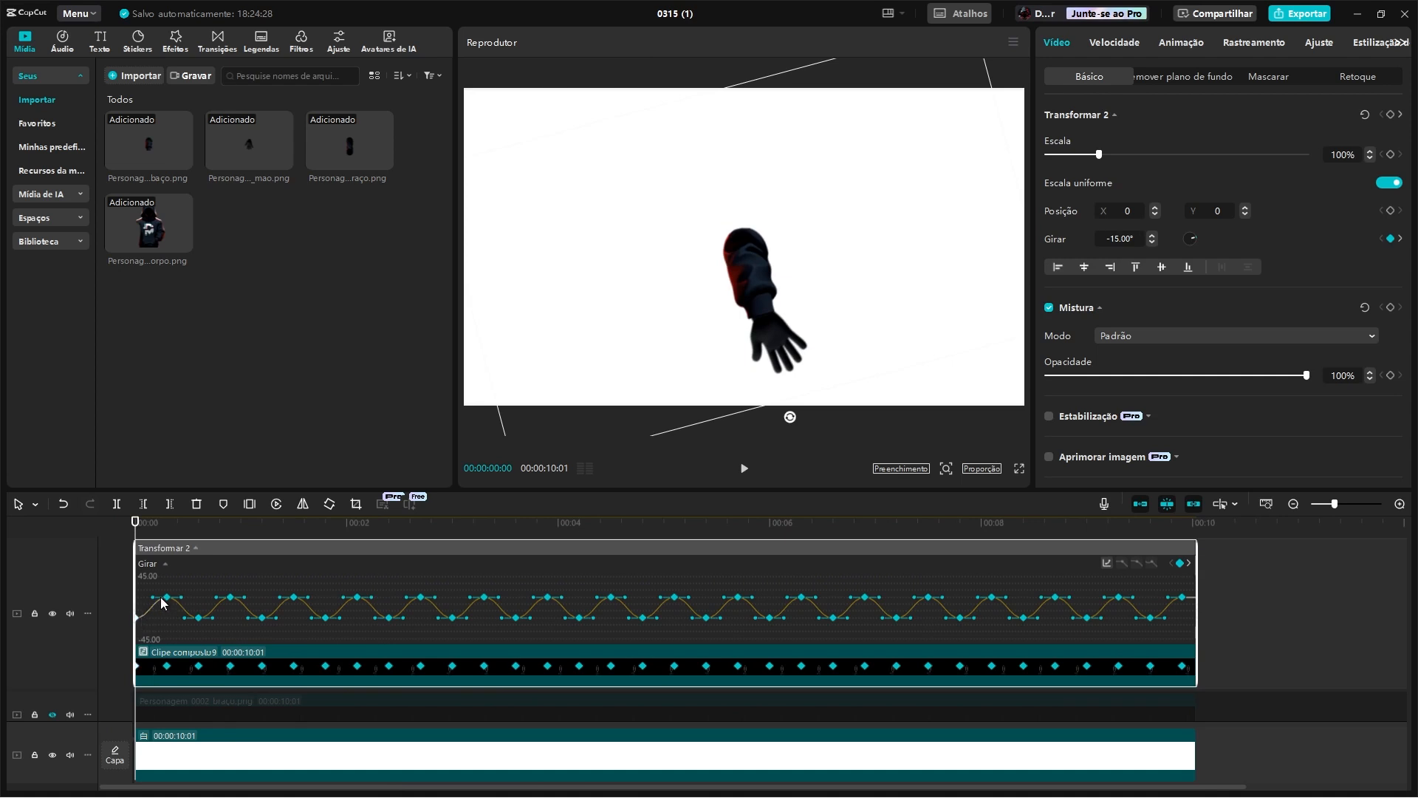
left_click_drag(262, 623, 252, 623)
key("space")
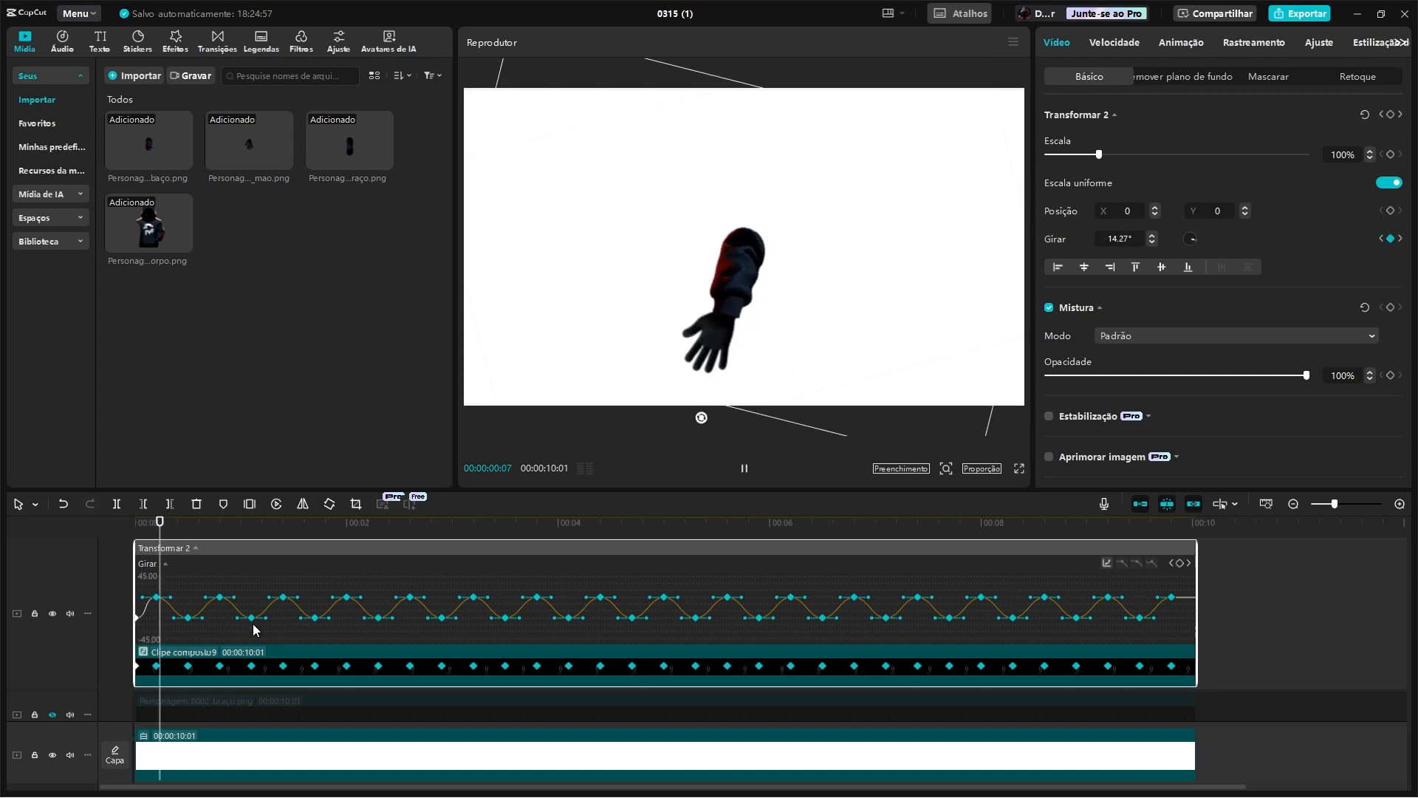
key("space")
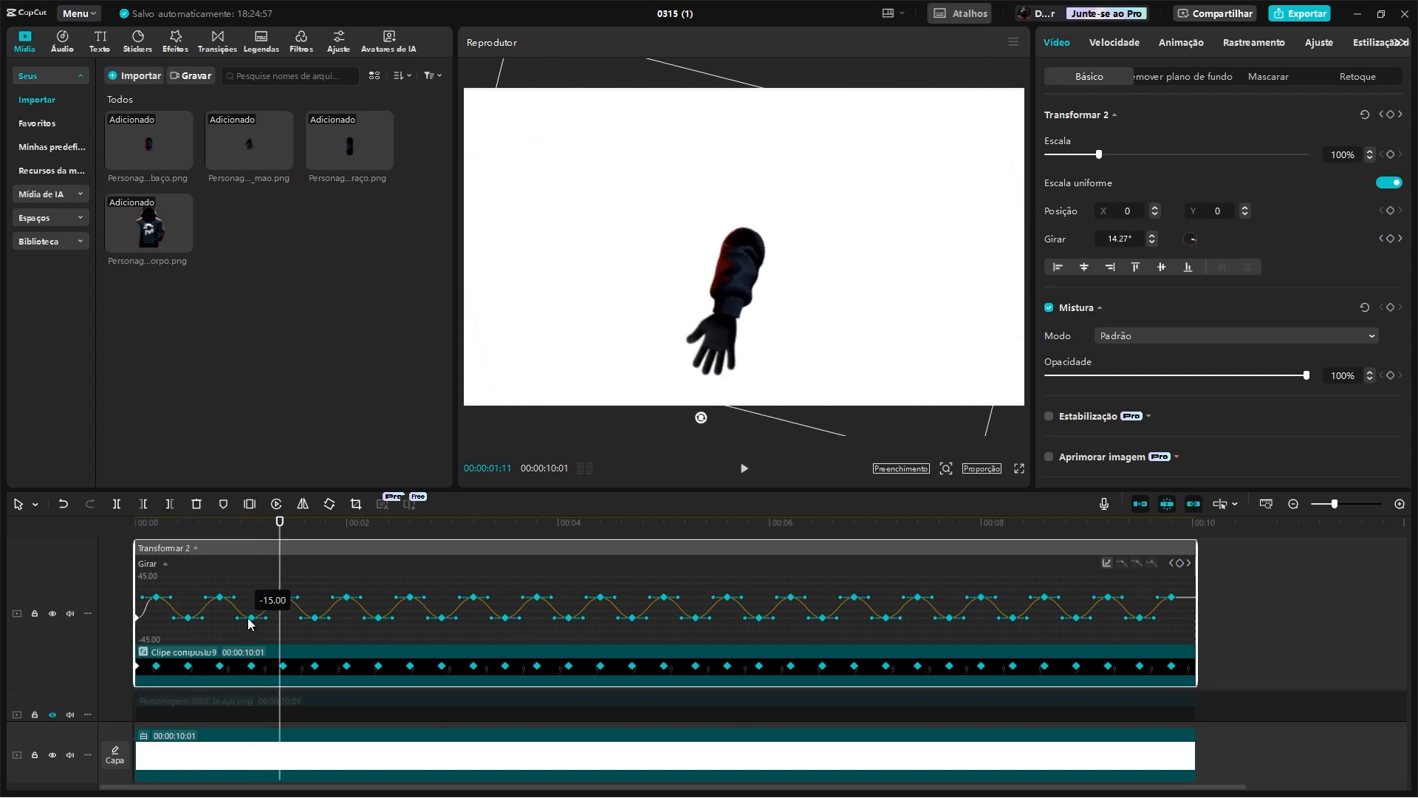
left_click_drag(248, 623, 248, 623)
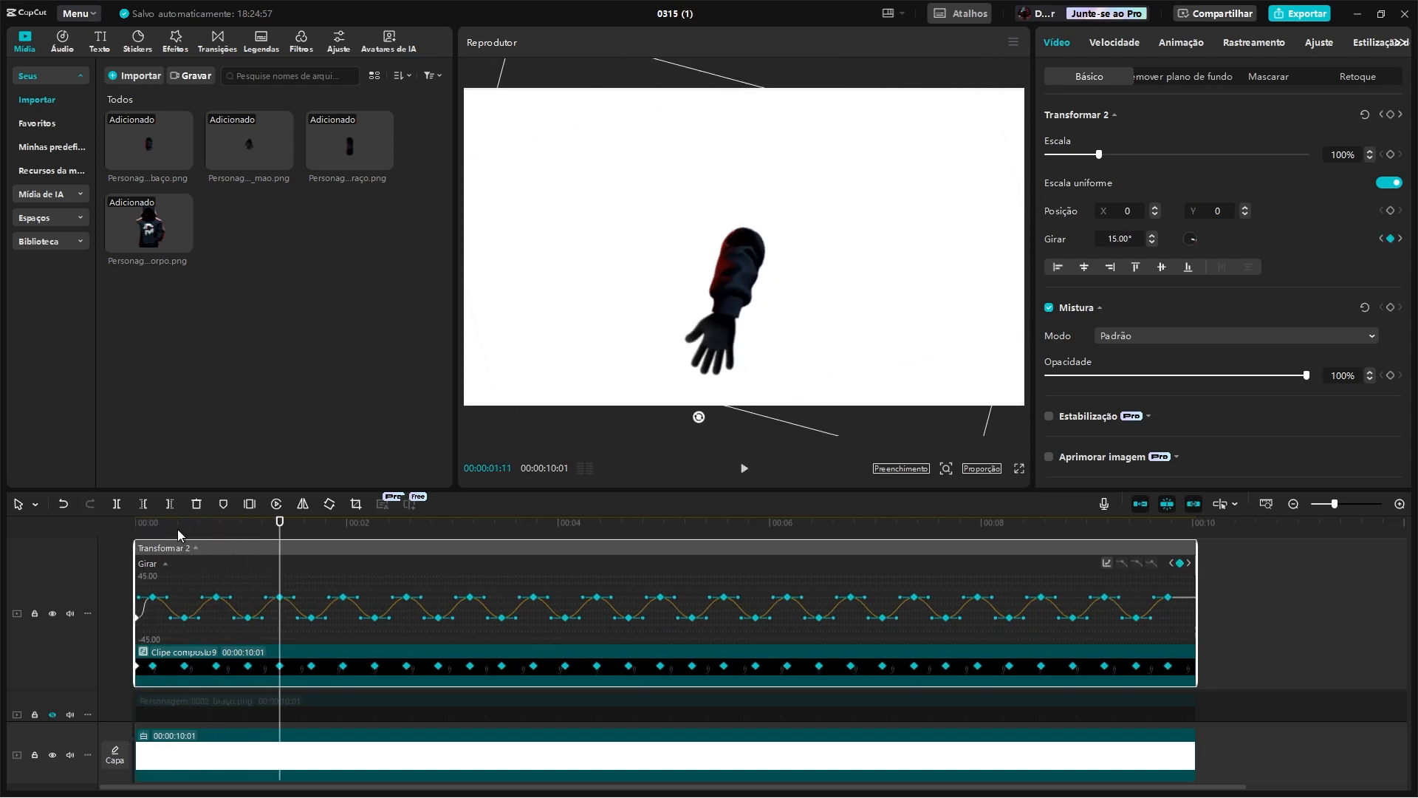
key("space")
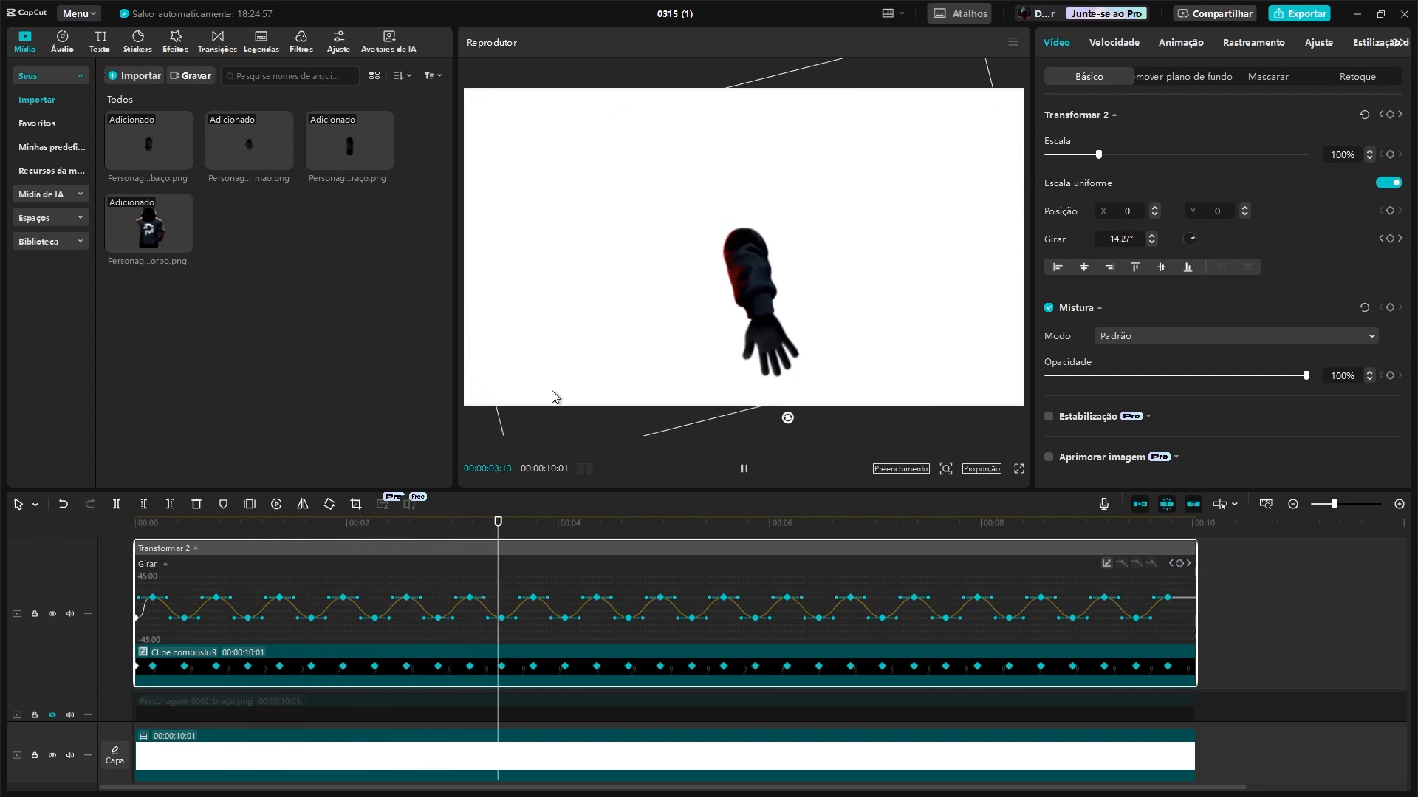
left_click(765, 533)
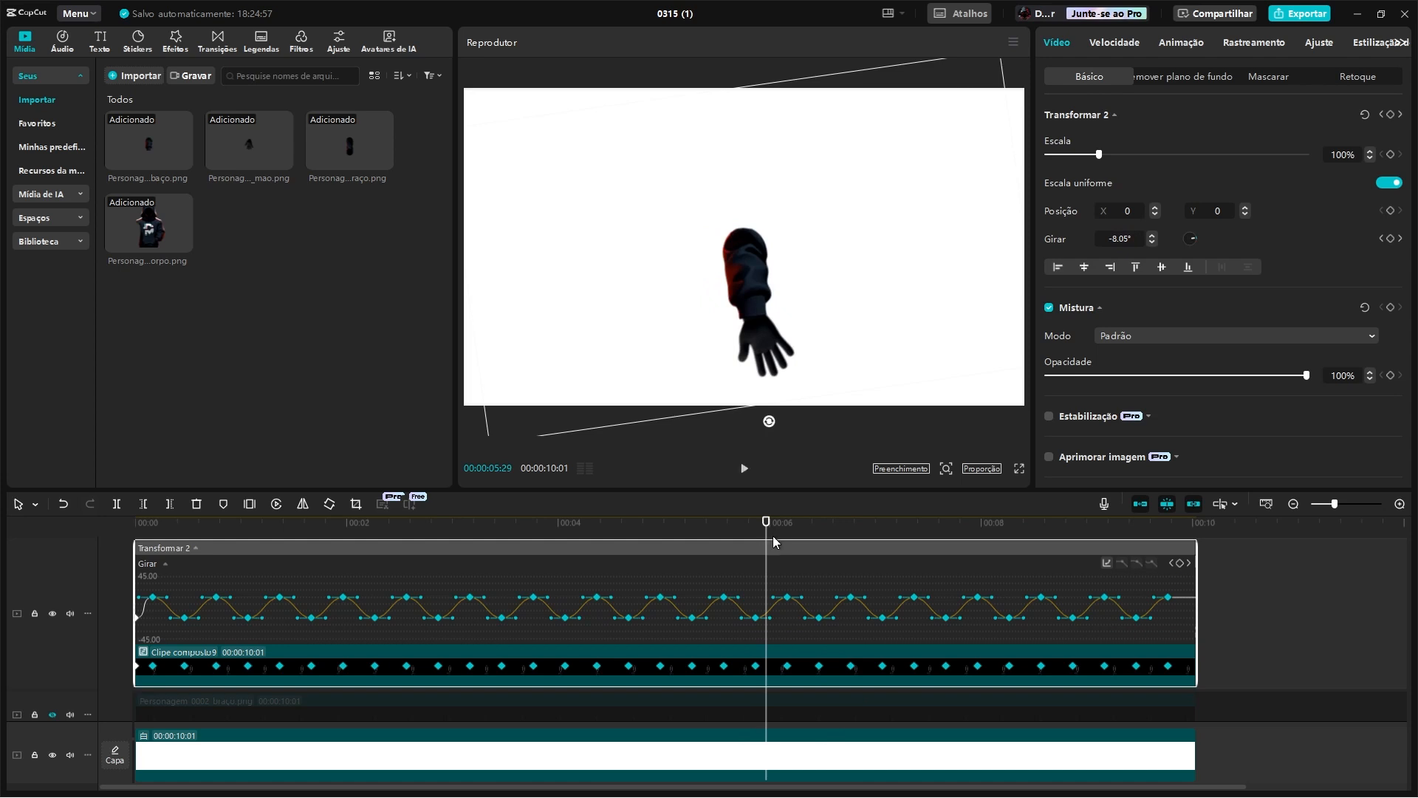
Step: Hide the compound clip's animation graph, unhide the upper arm's track, and return the playhead to 00:00:00:00
right_click(576, 663)
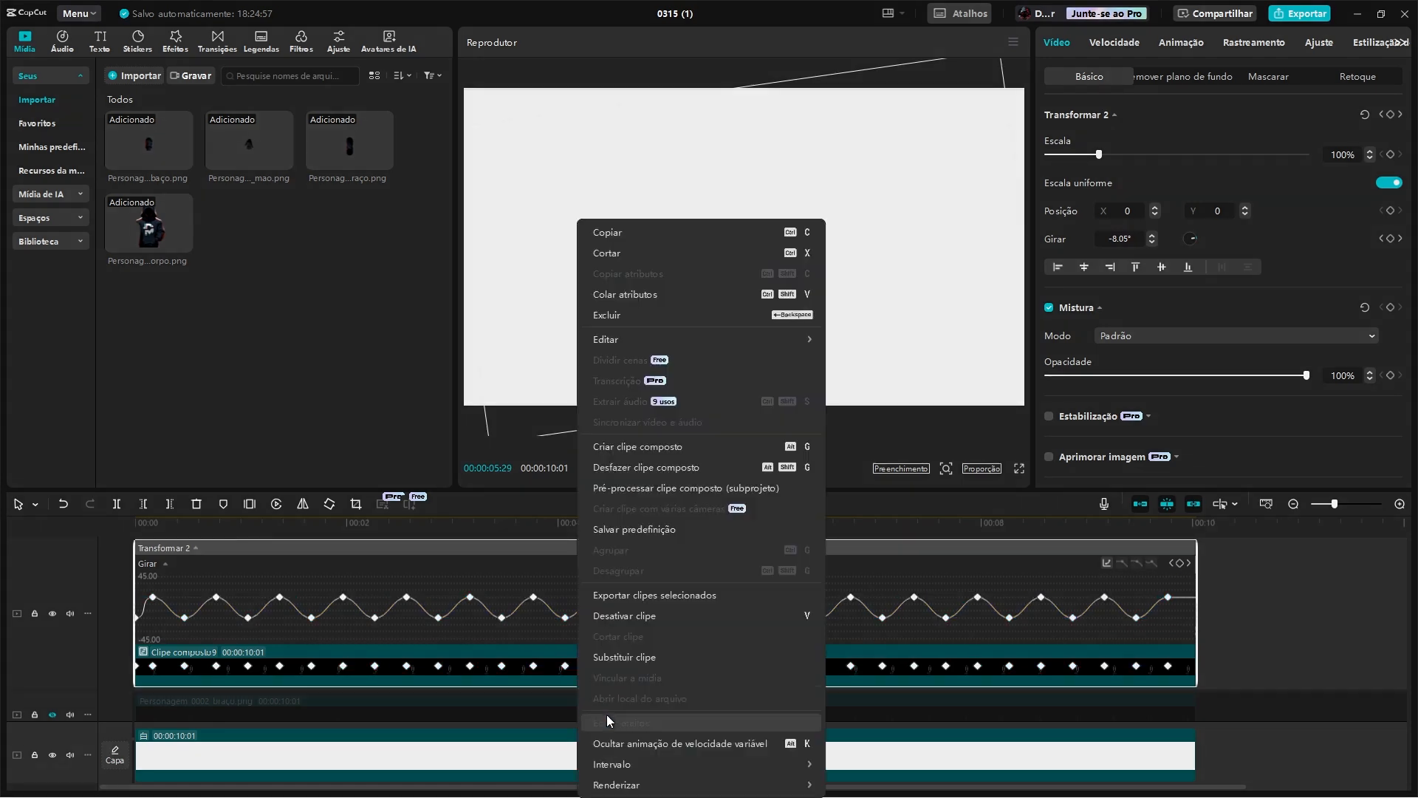
left_click(610, 737)
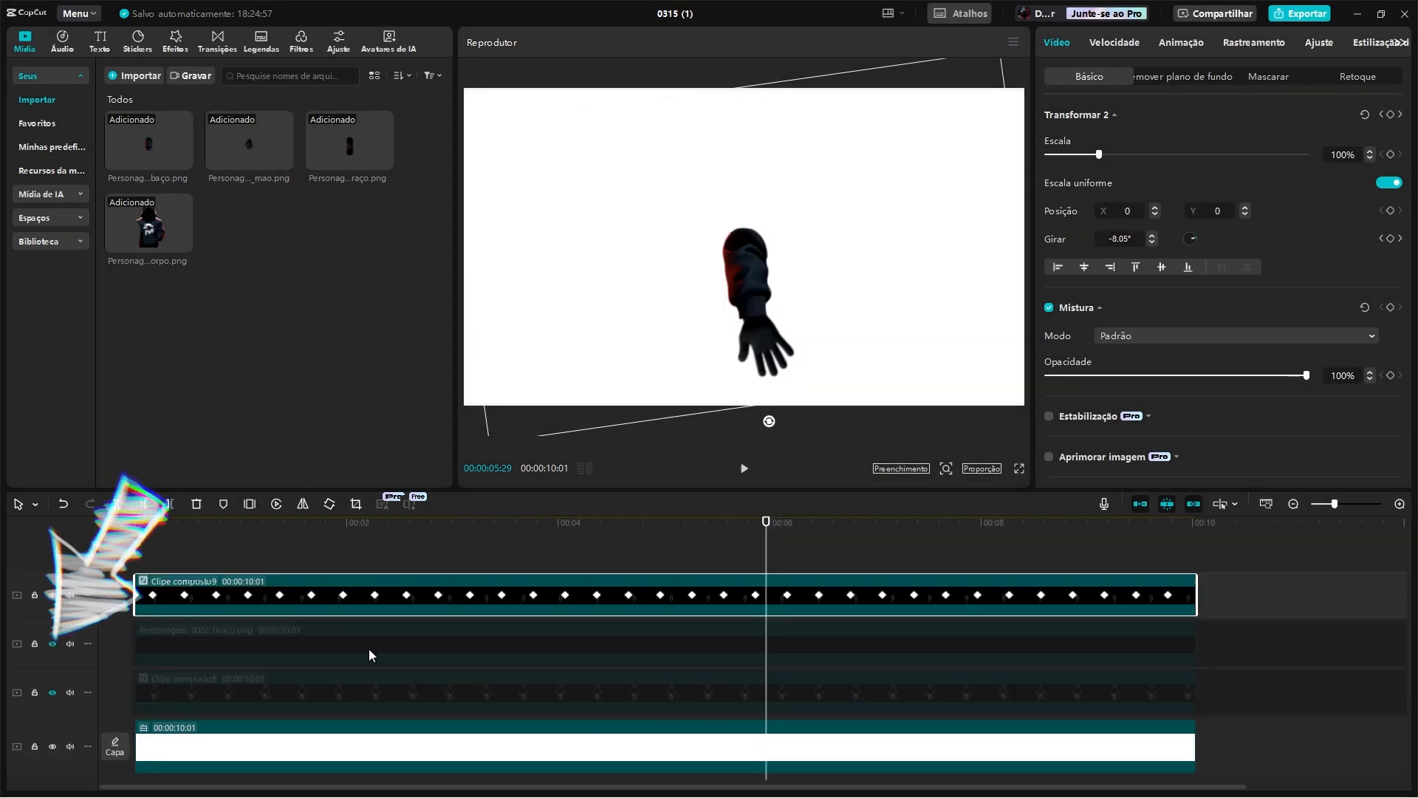
left_click(52, 643)
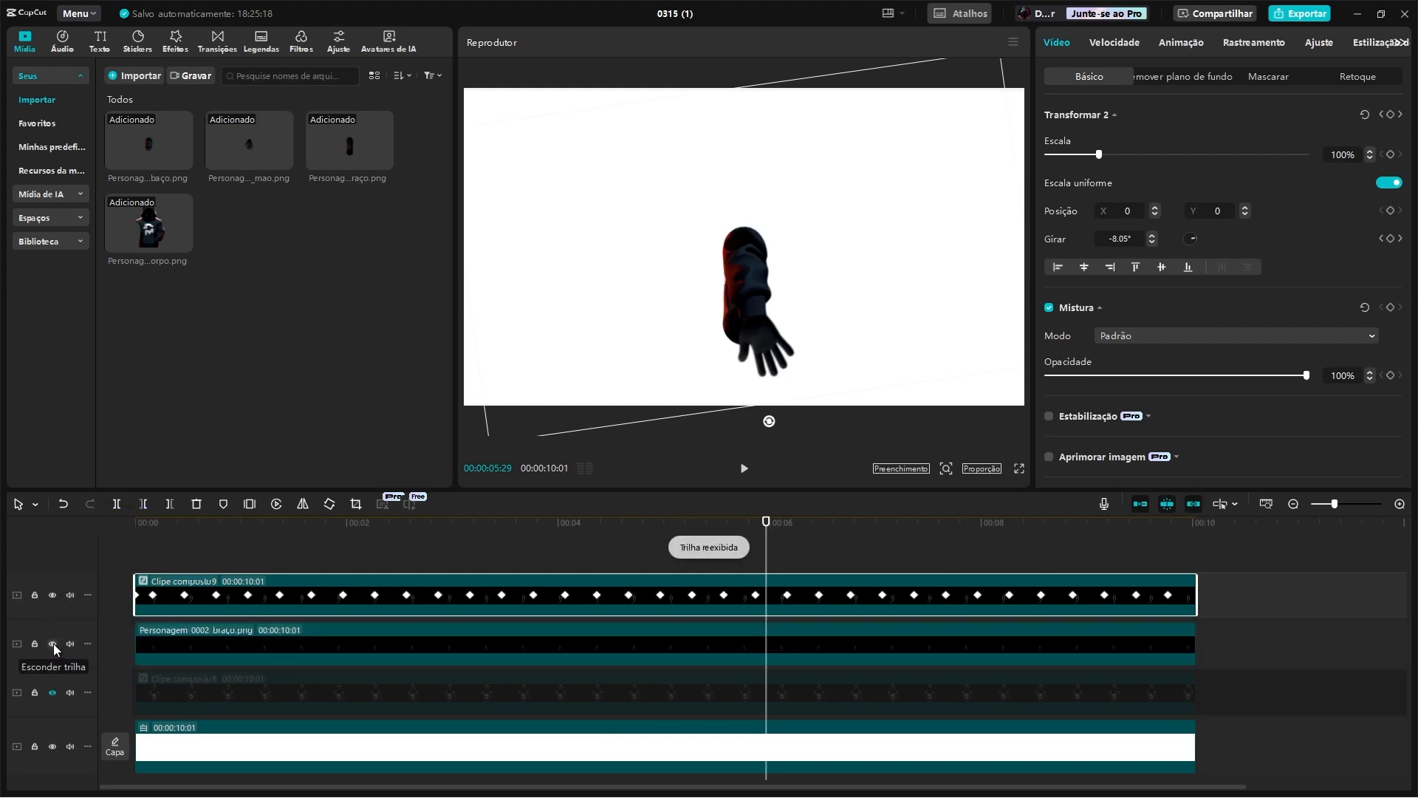
left_click(127, 522)
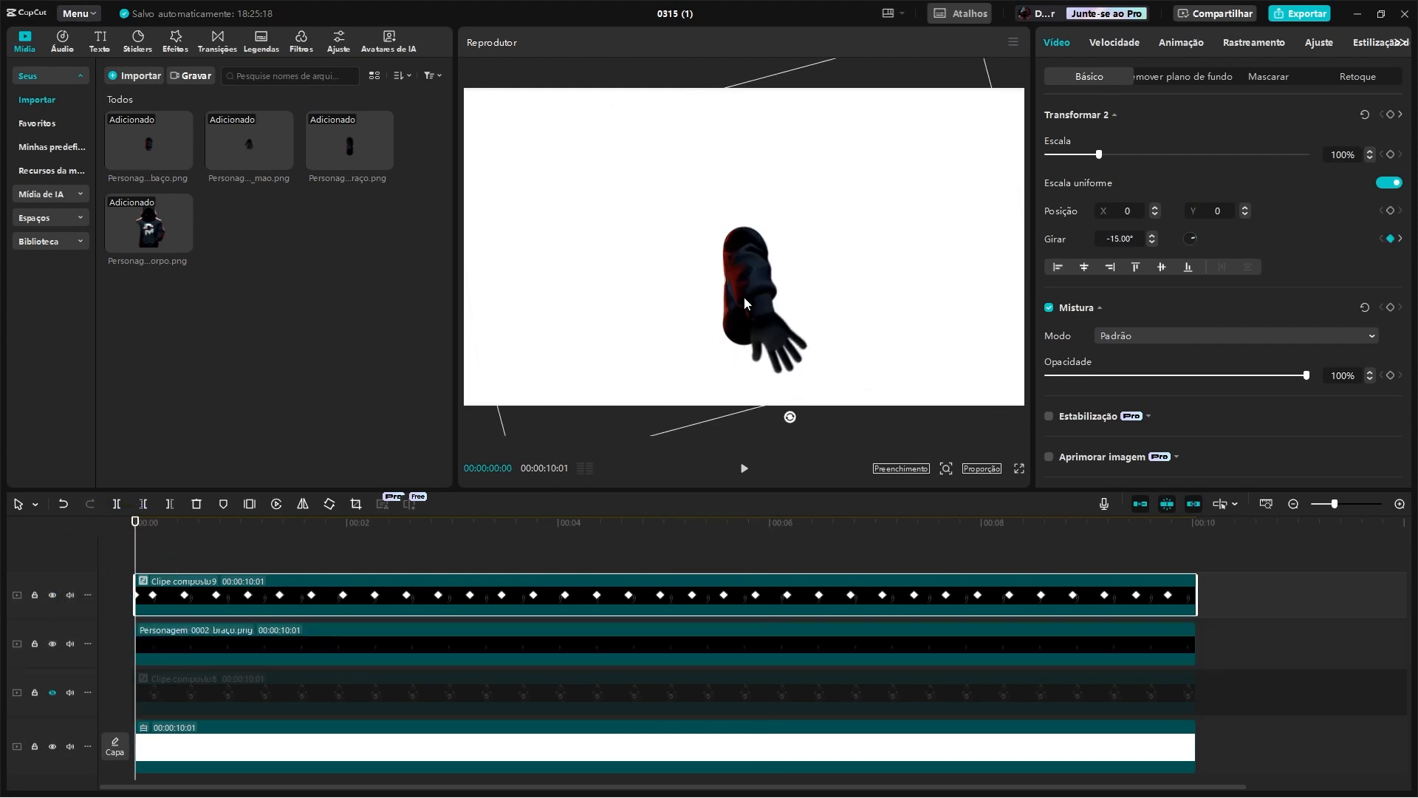
Step: Move the forearm compound clip to Y -534 at the elbow, and motion-track a small point on the elbow in both directions
left_click_drag(749, 264, 758, 343)
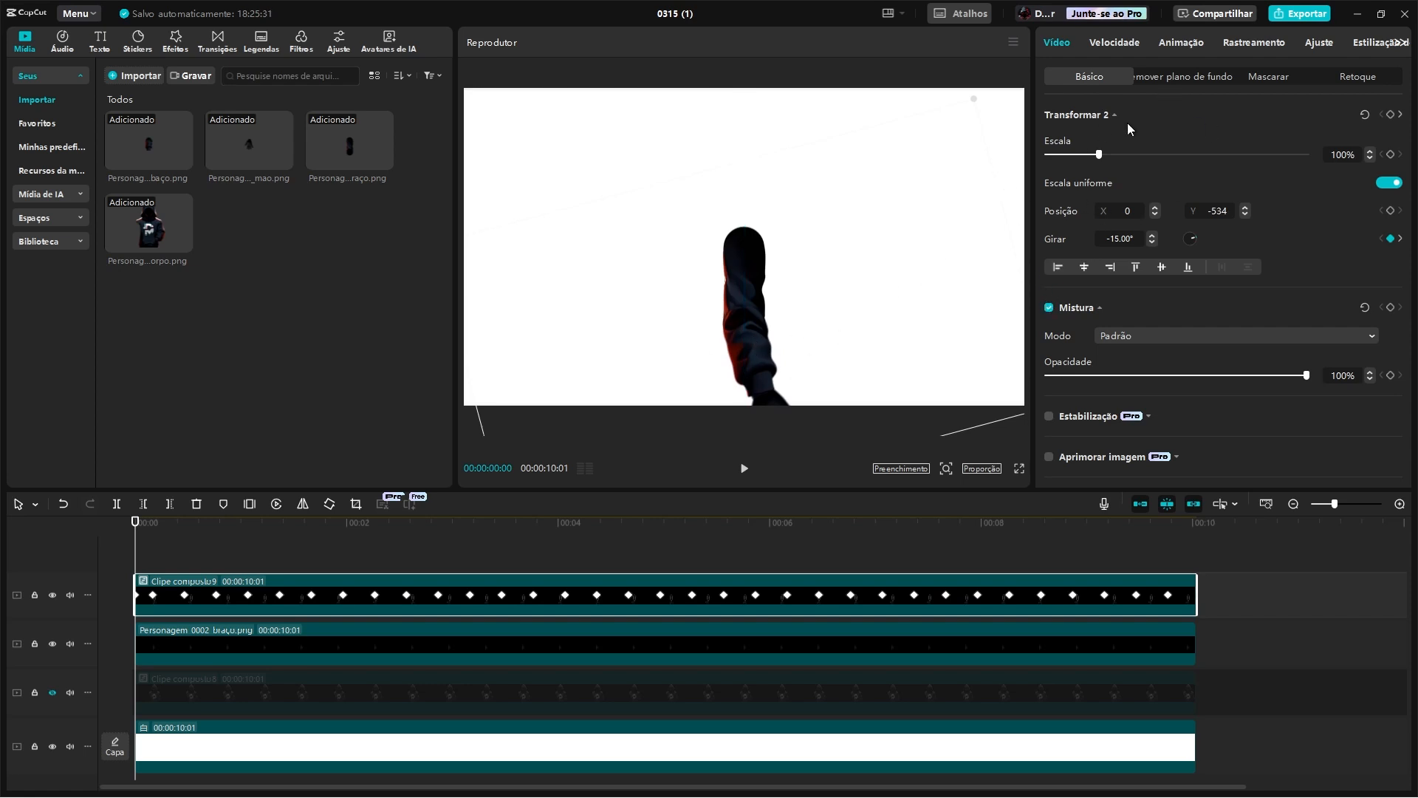
left_click(1238, 43)
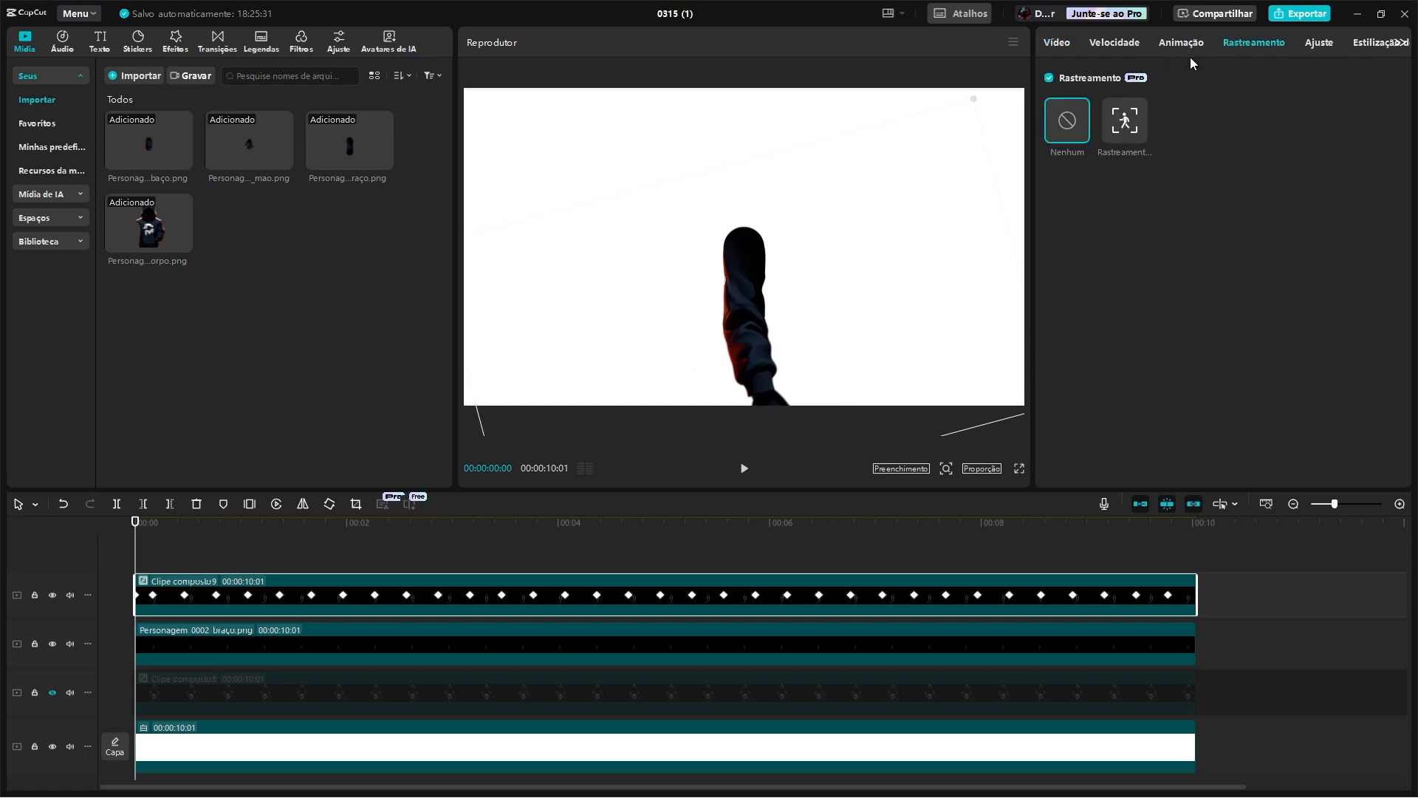
left_click(1132, 123)
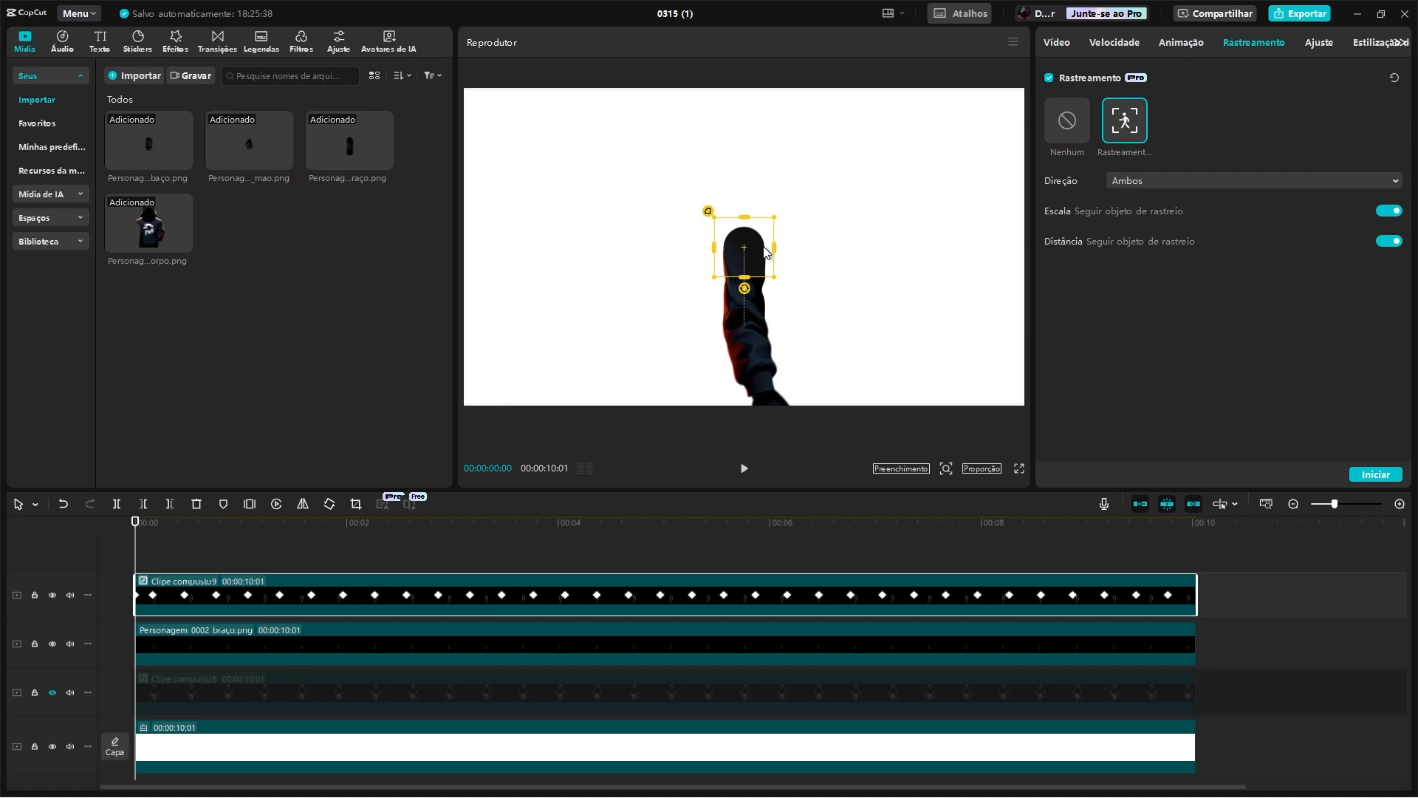
left_click_drag(765, 252, 775, 322)
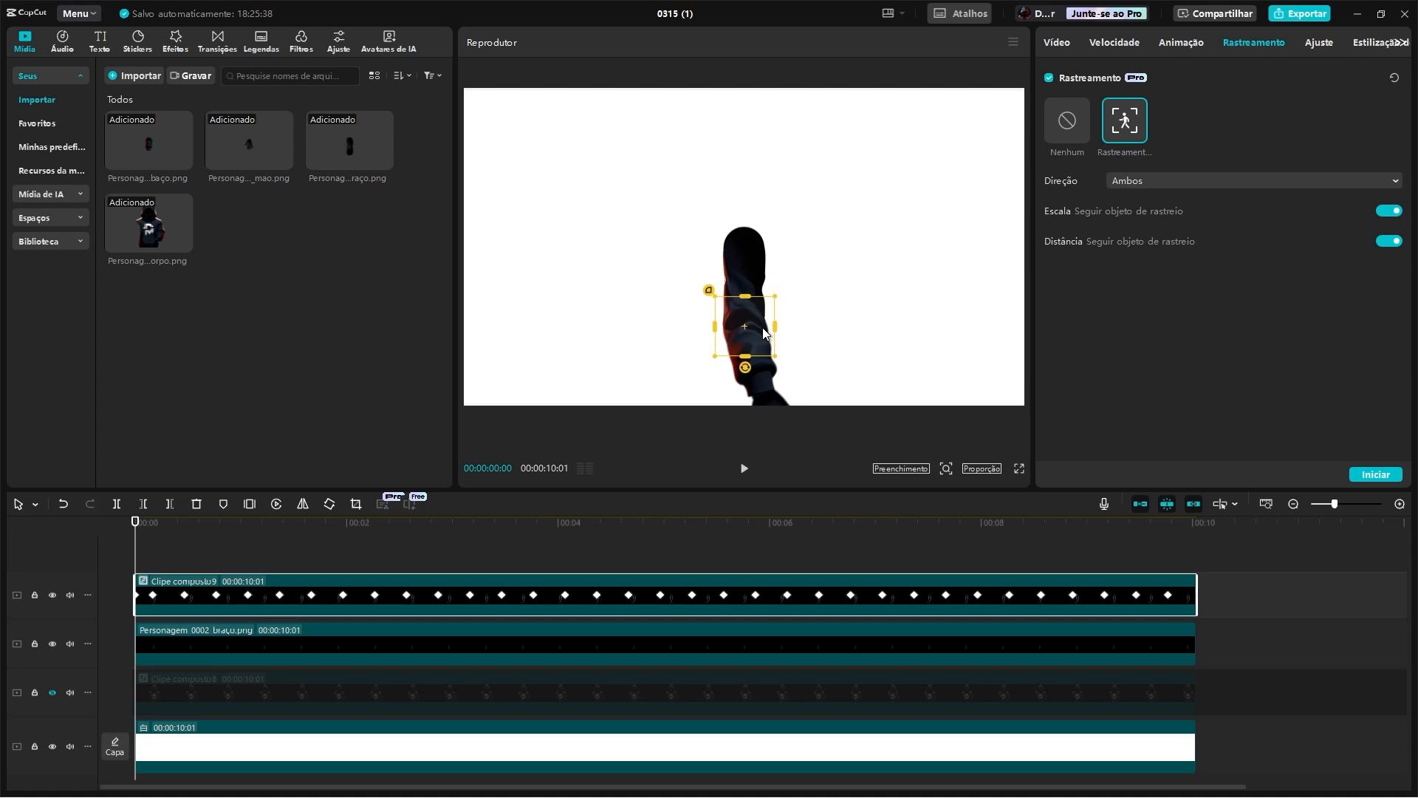
left_click_drag(775, 356, 698, 301)
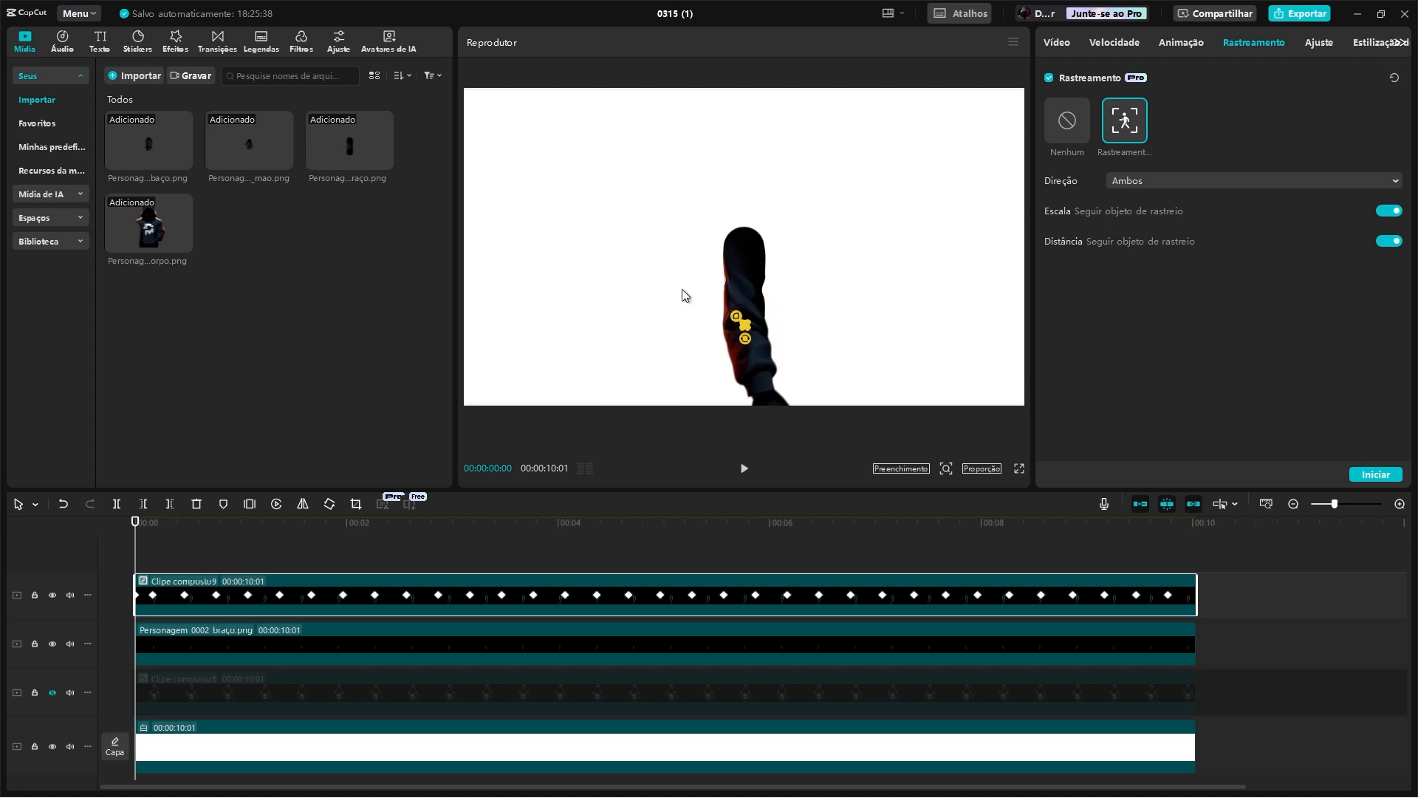
left_click(1386, 480)
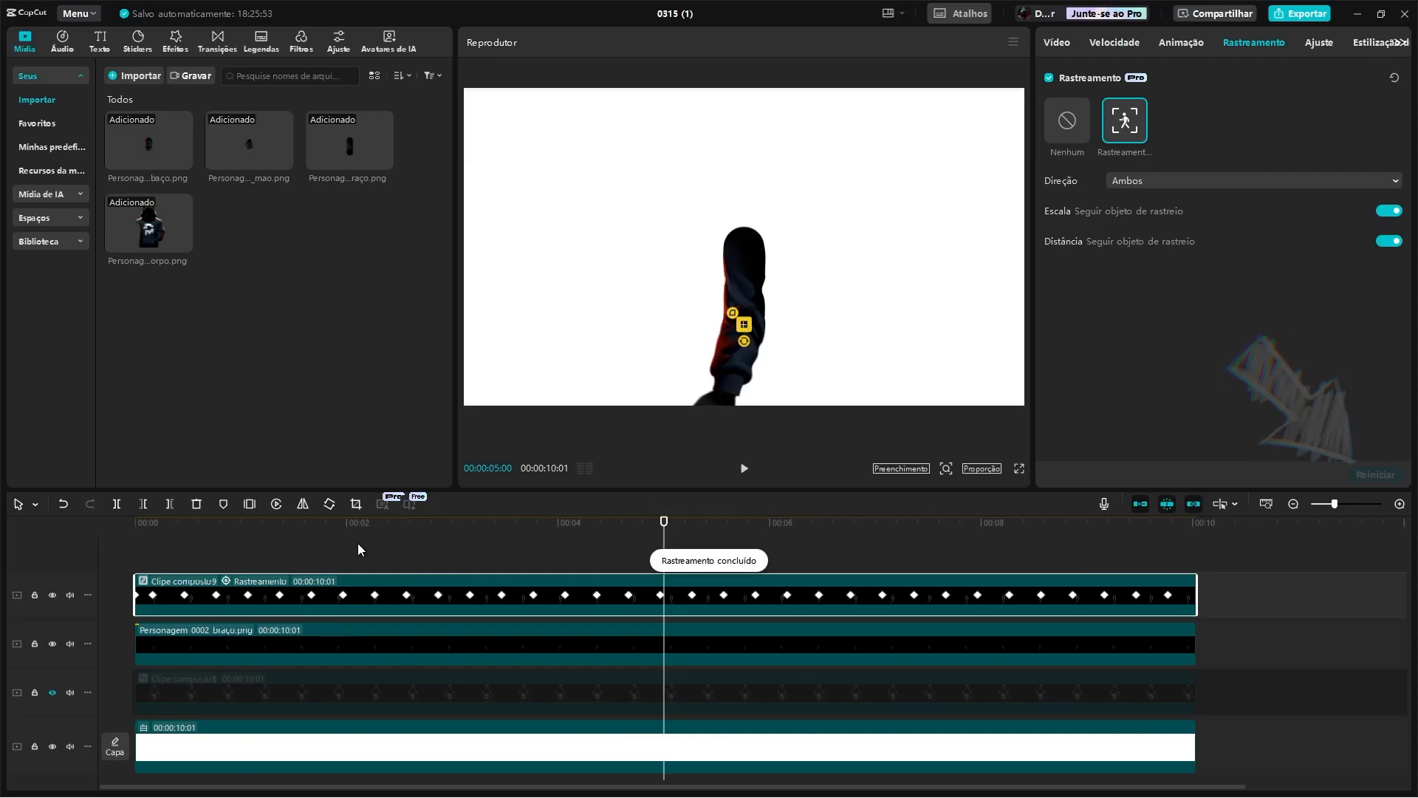
Step: Try rotating the upper arm to 85.75° to check that the forearm follows, and undo the rotation
left_click(130, 534)
left_click(142, 545)
left_click_drag(142, 545, 226, 537)
left_click(328, 646)
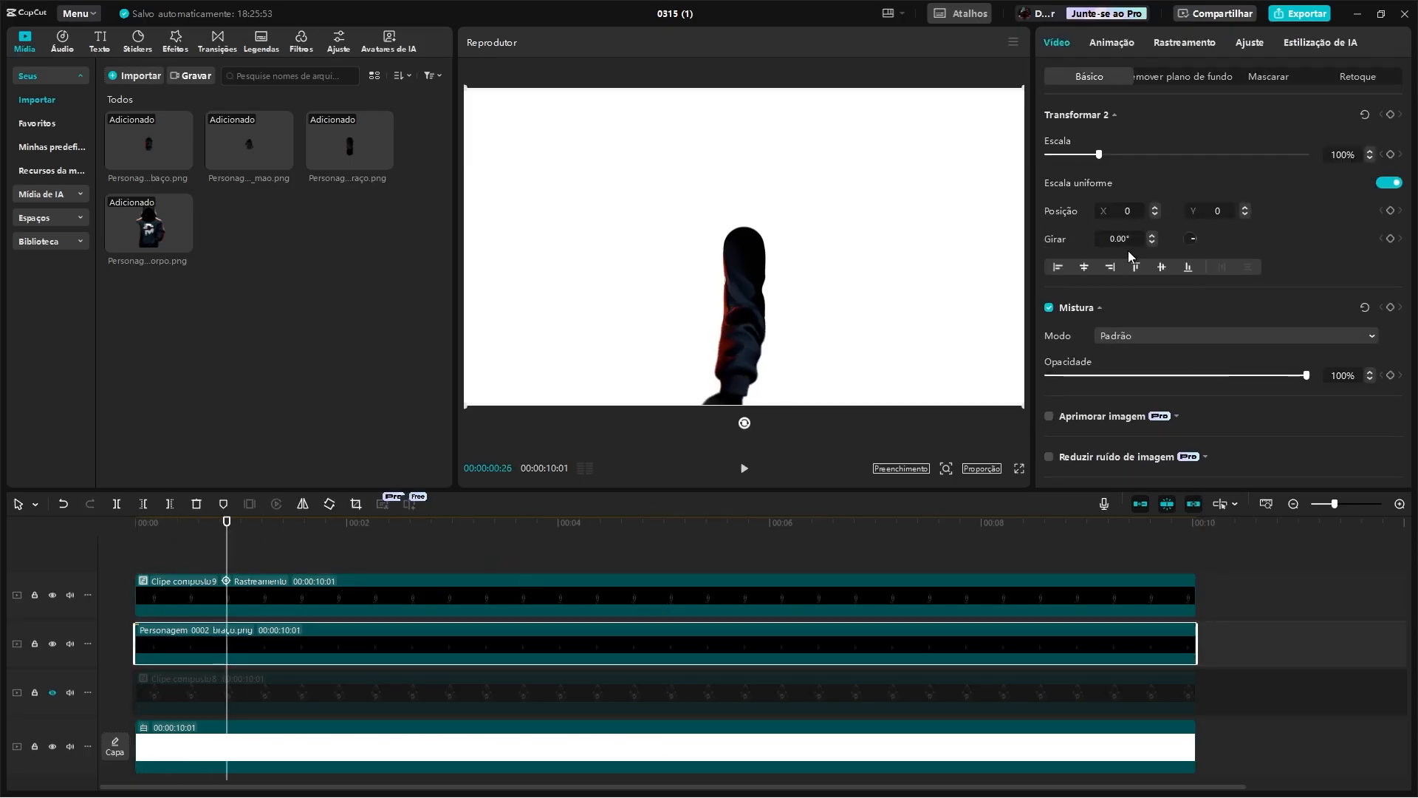
left_click_drag(1191, 245, 1199, 398)
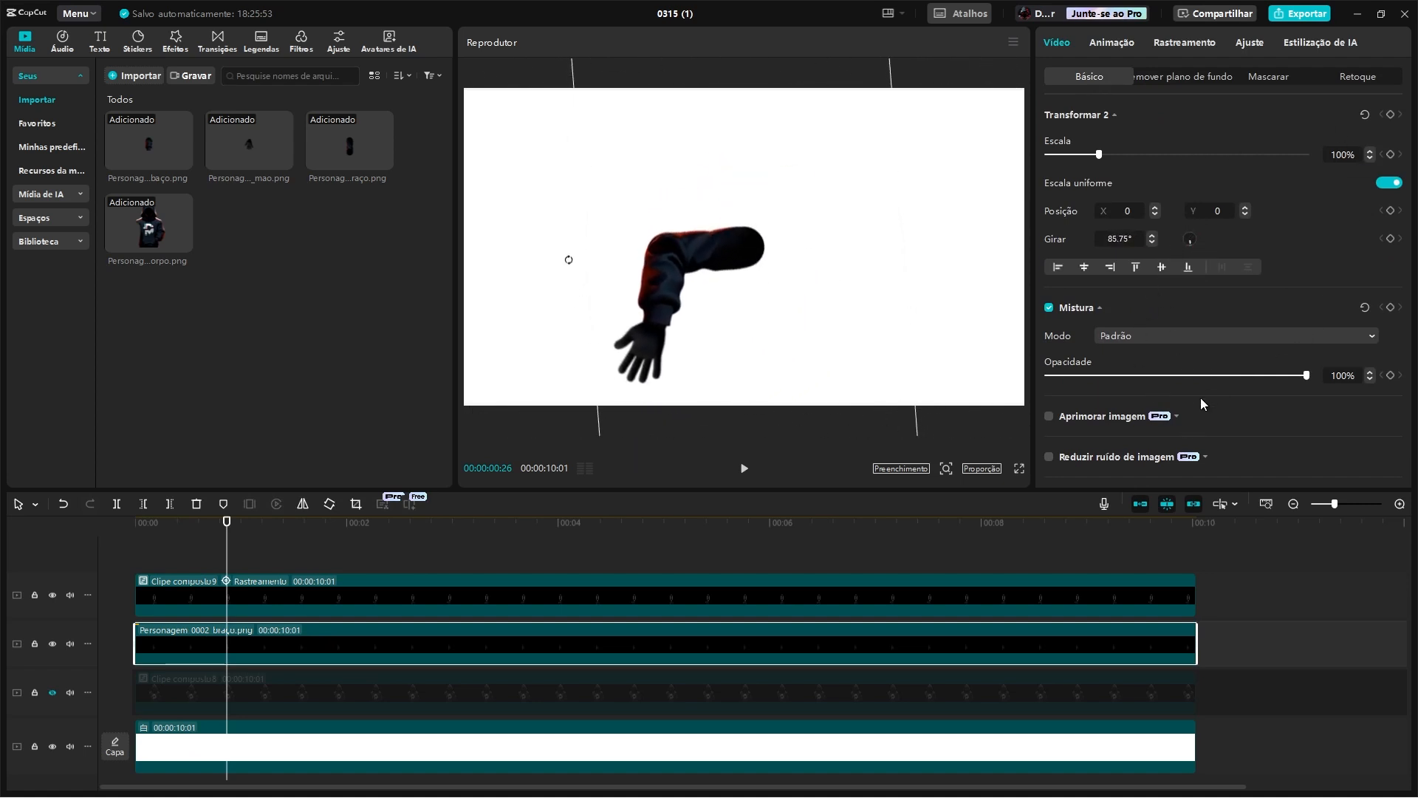
key("ctrl+z")
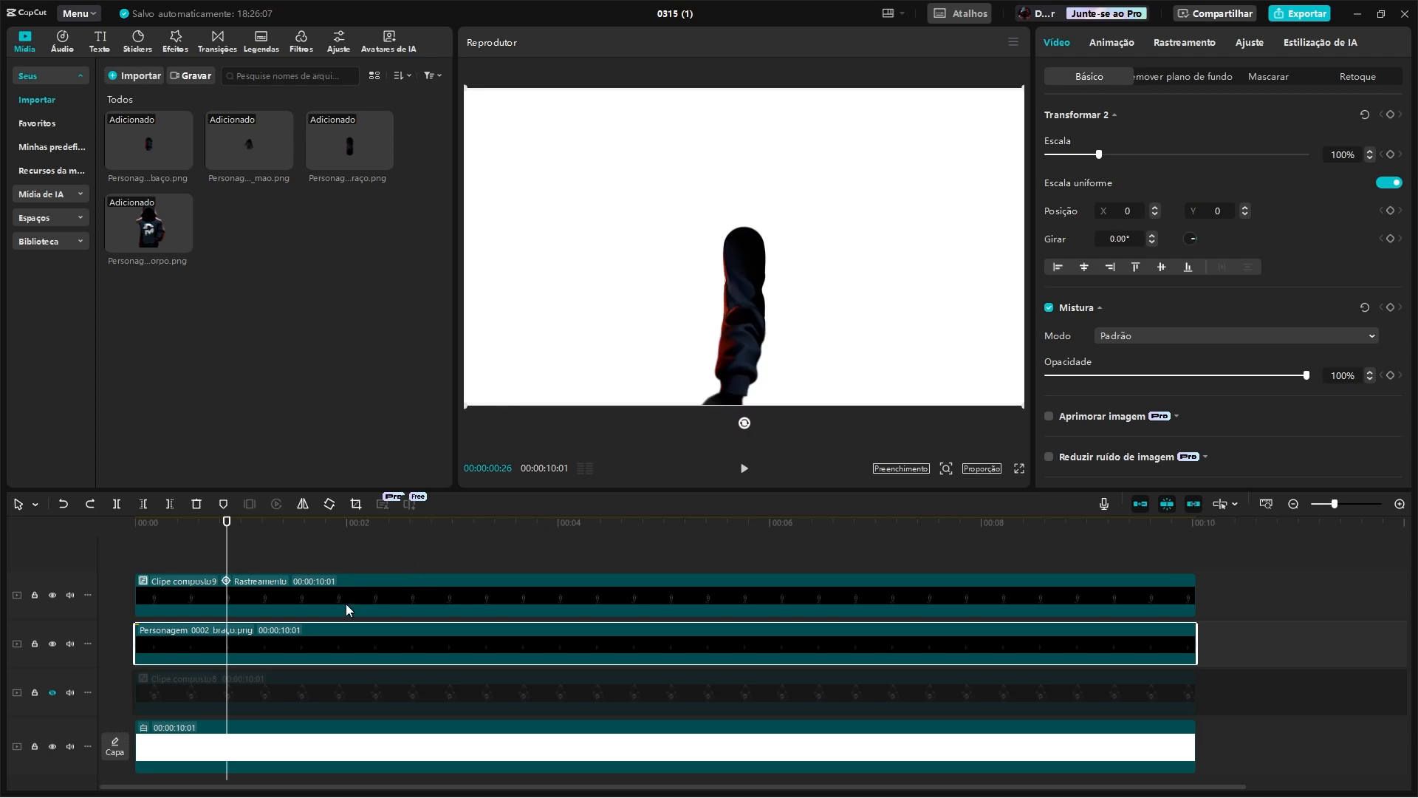
Step: From 00:00:00:00, copy the tracked compound clip's attributes and paste them all onto the upper arm image, keeping the keyframe timing
left_click_drag(196, 524, 61, 540)
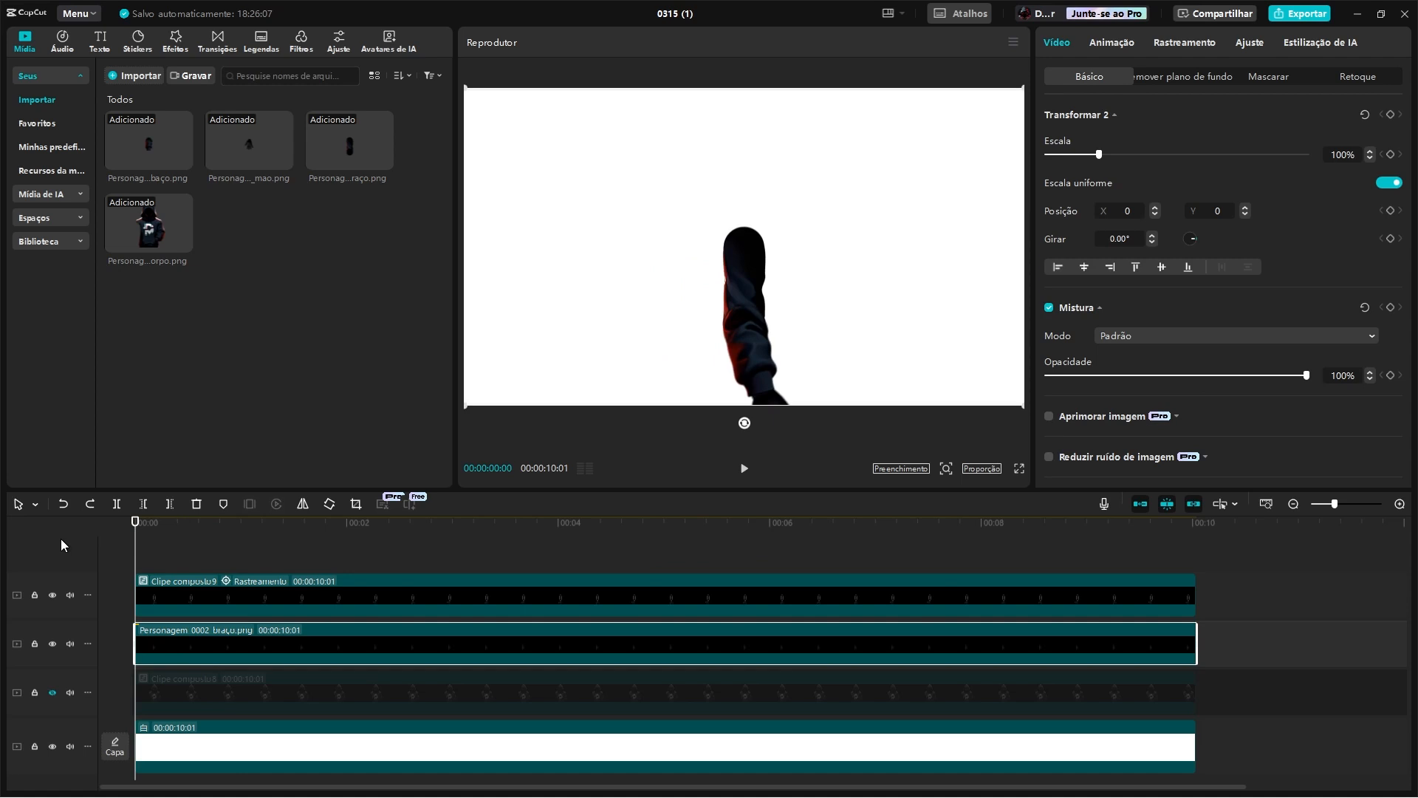
left_click(752, 610)
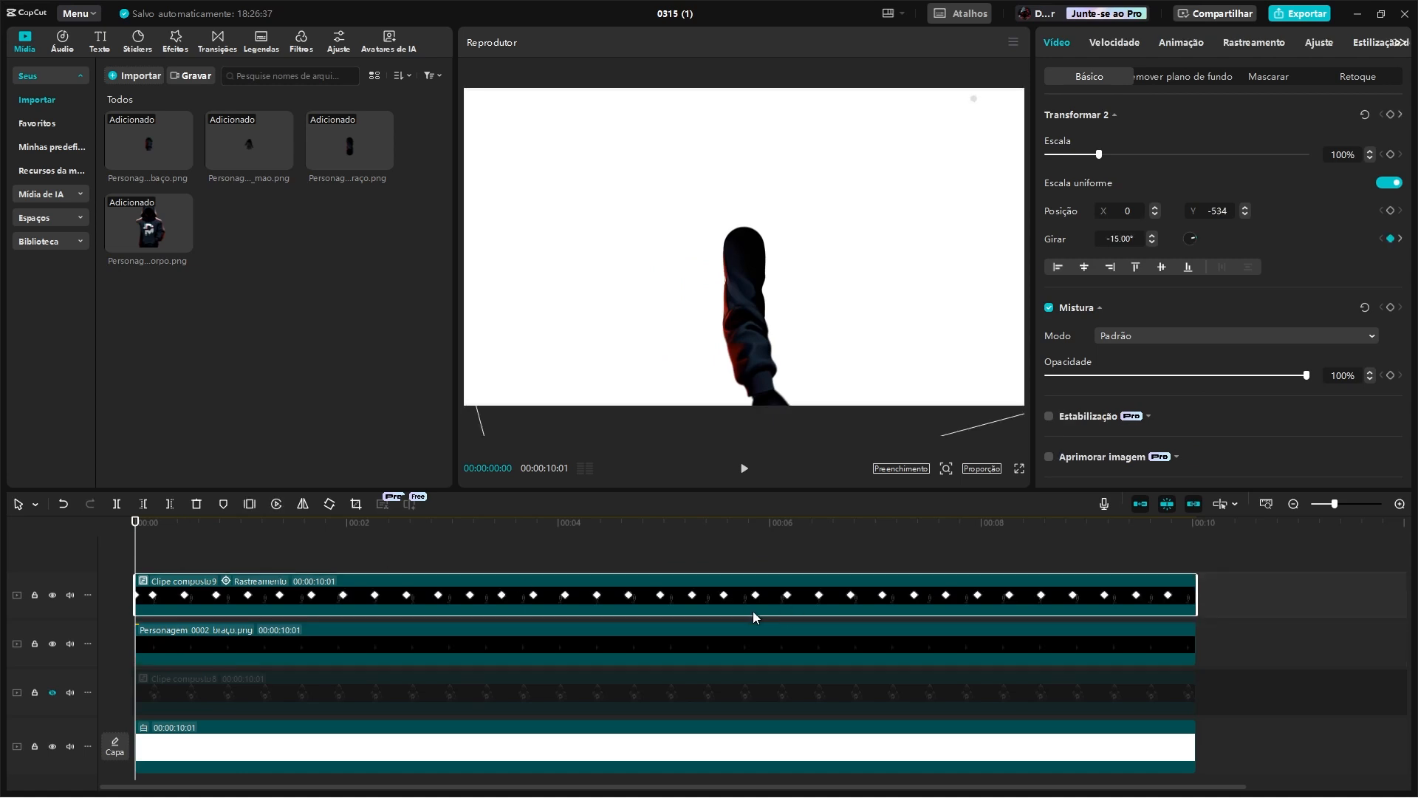
right_click(449, 607)
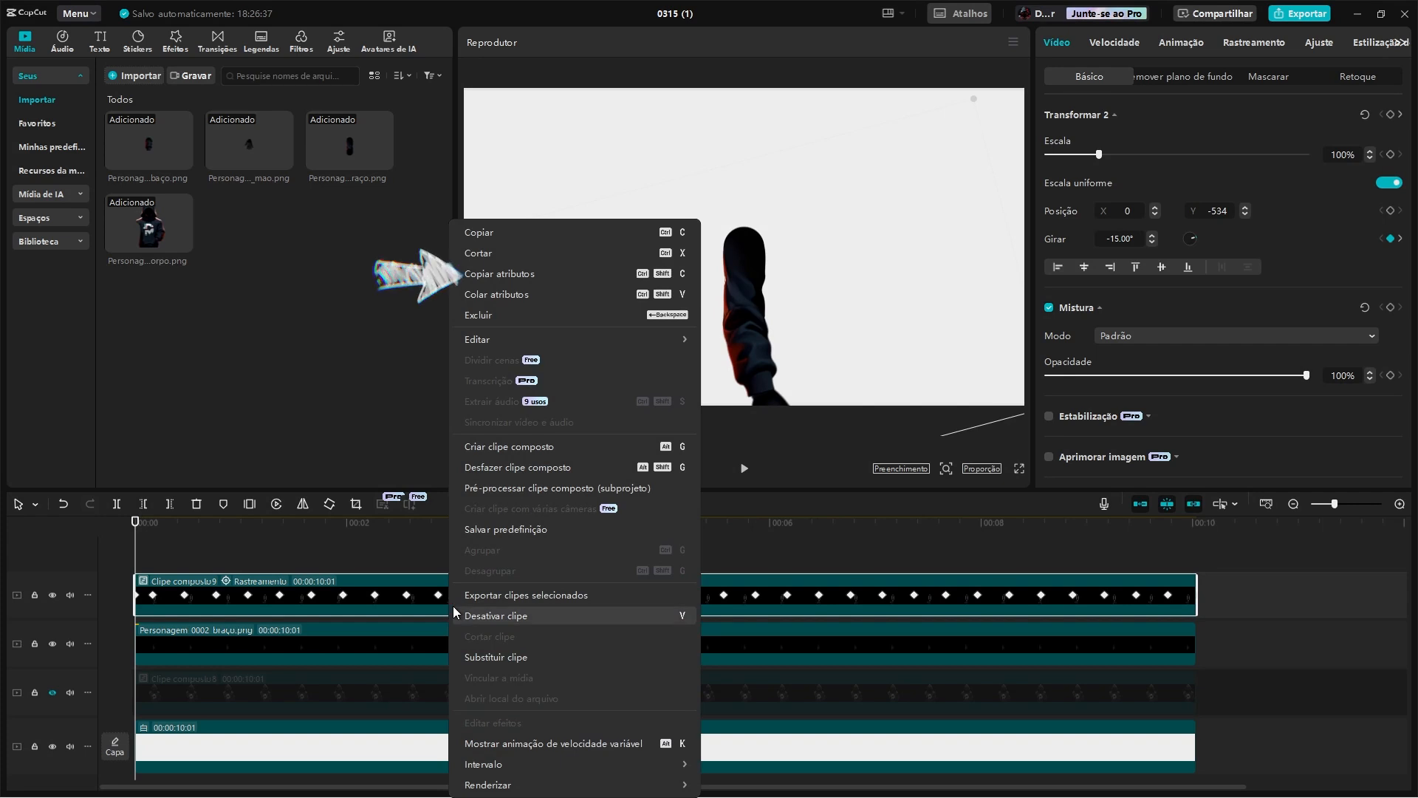
left_click(530, 276)
left_click(188, 641)
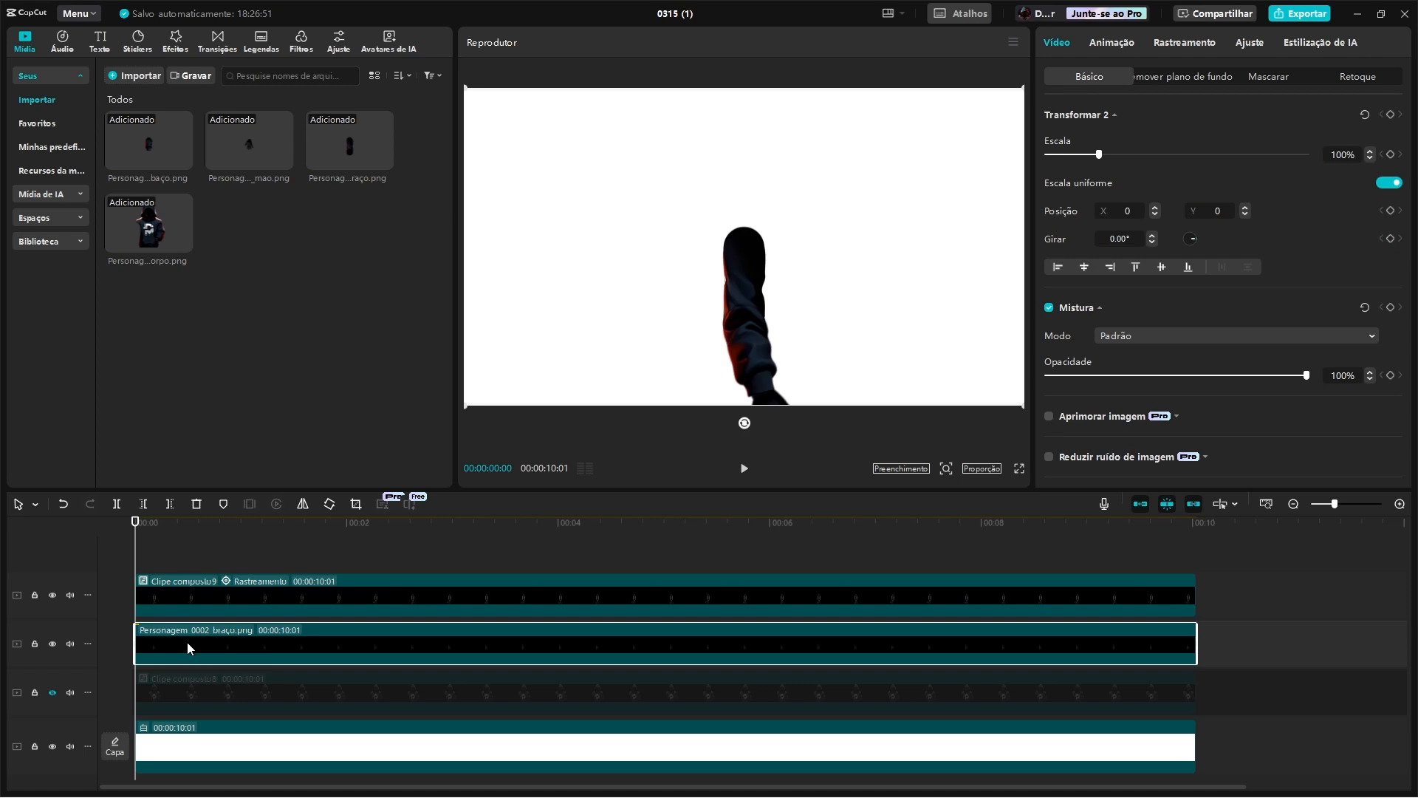
right_click(187, 641)
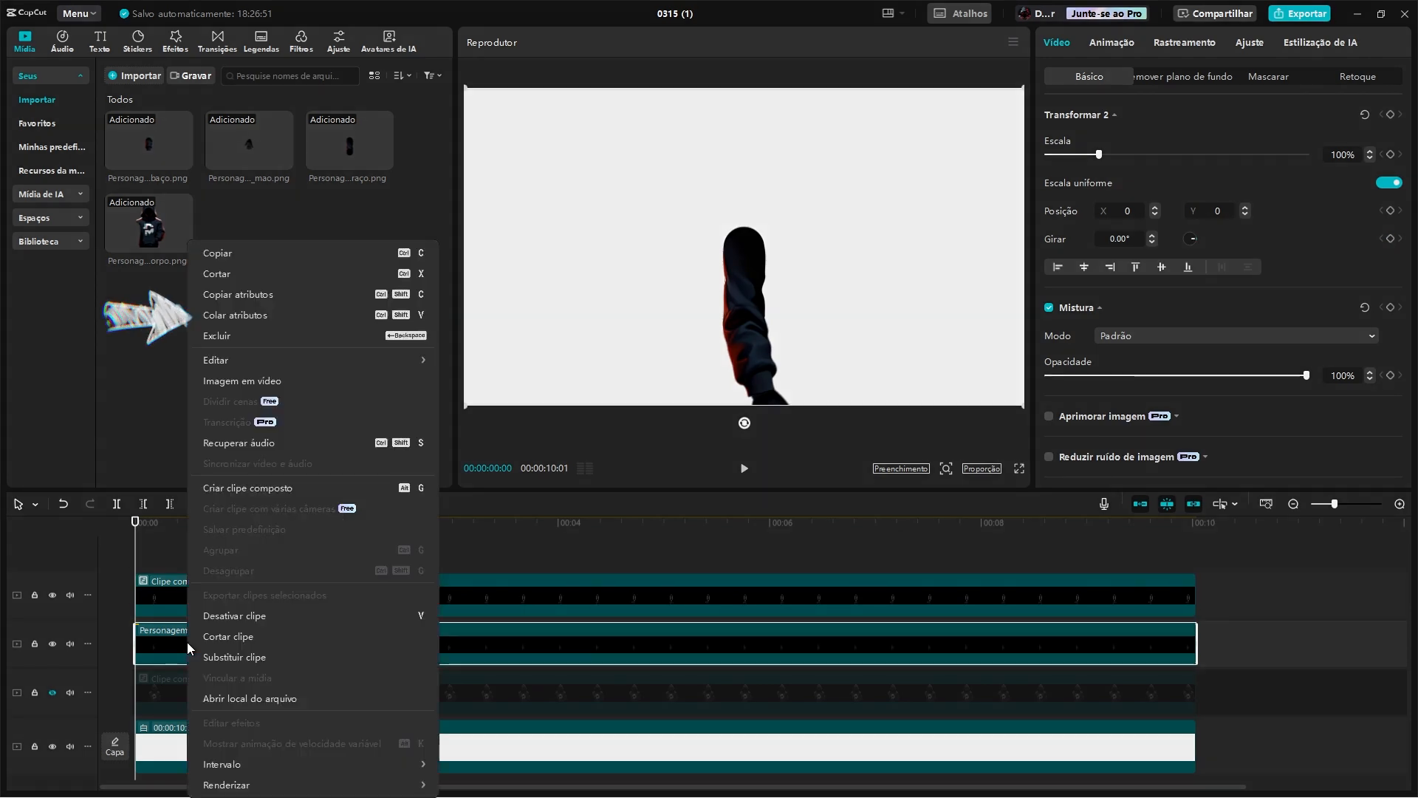
left_click(271, 317)
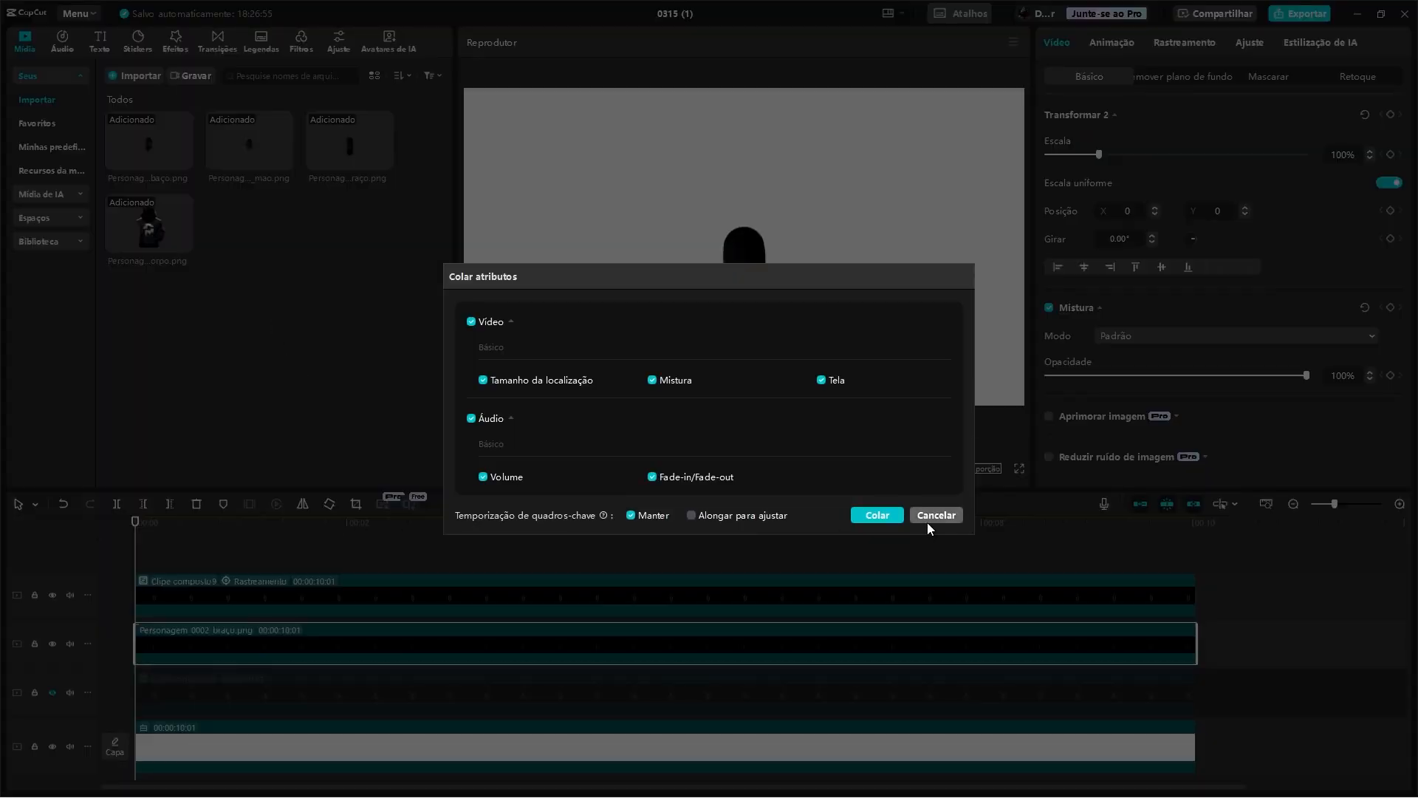
left_click(878, 515)
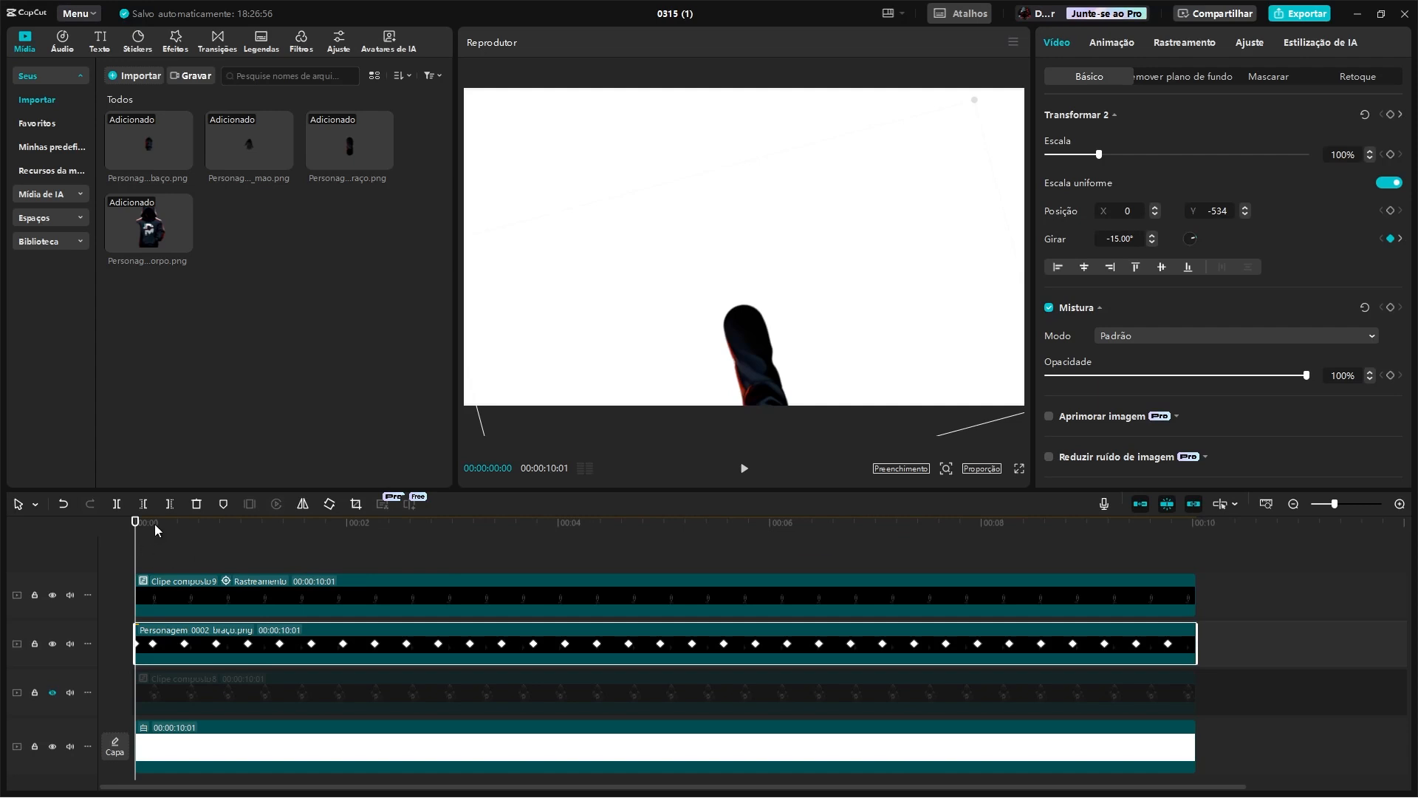
Step: Preview the upper arm's swing and move the arm up to Y 455 so the whole arm is in frame
key("space")
key("space")
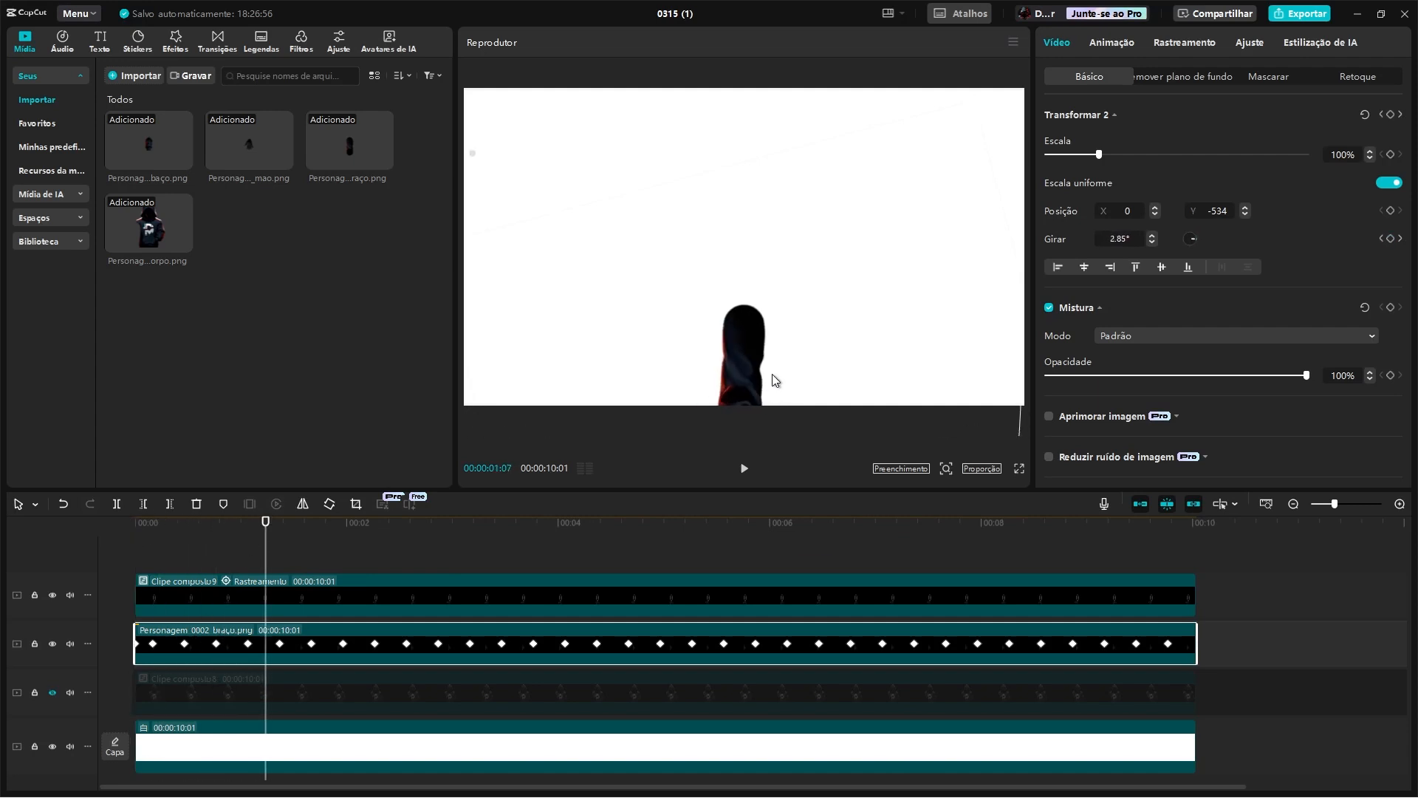
left_click_drag(773, 374, 751, 180)
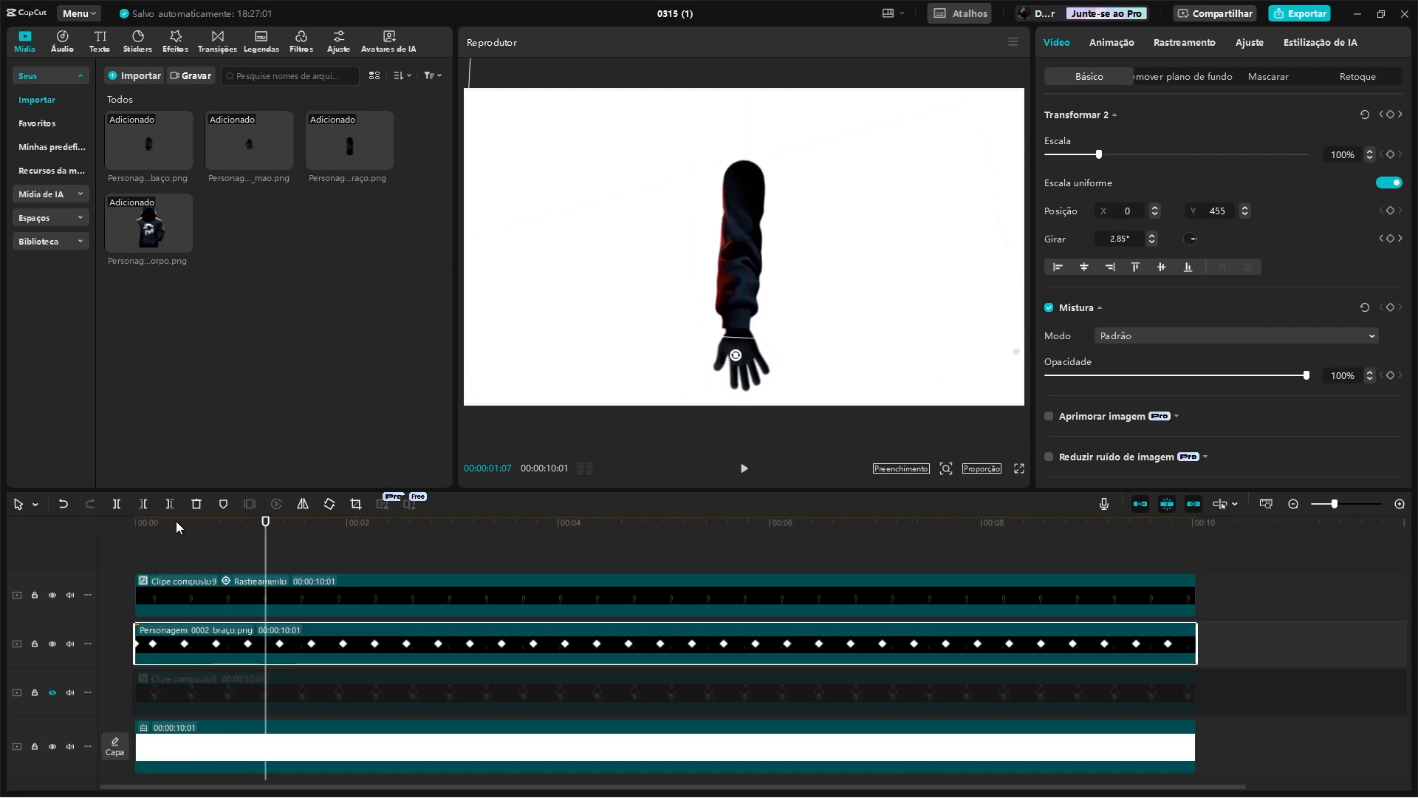
left_click_drag(176, 525, 540, 528)
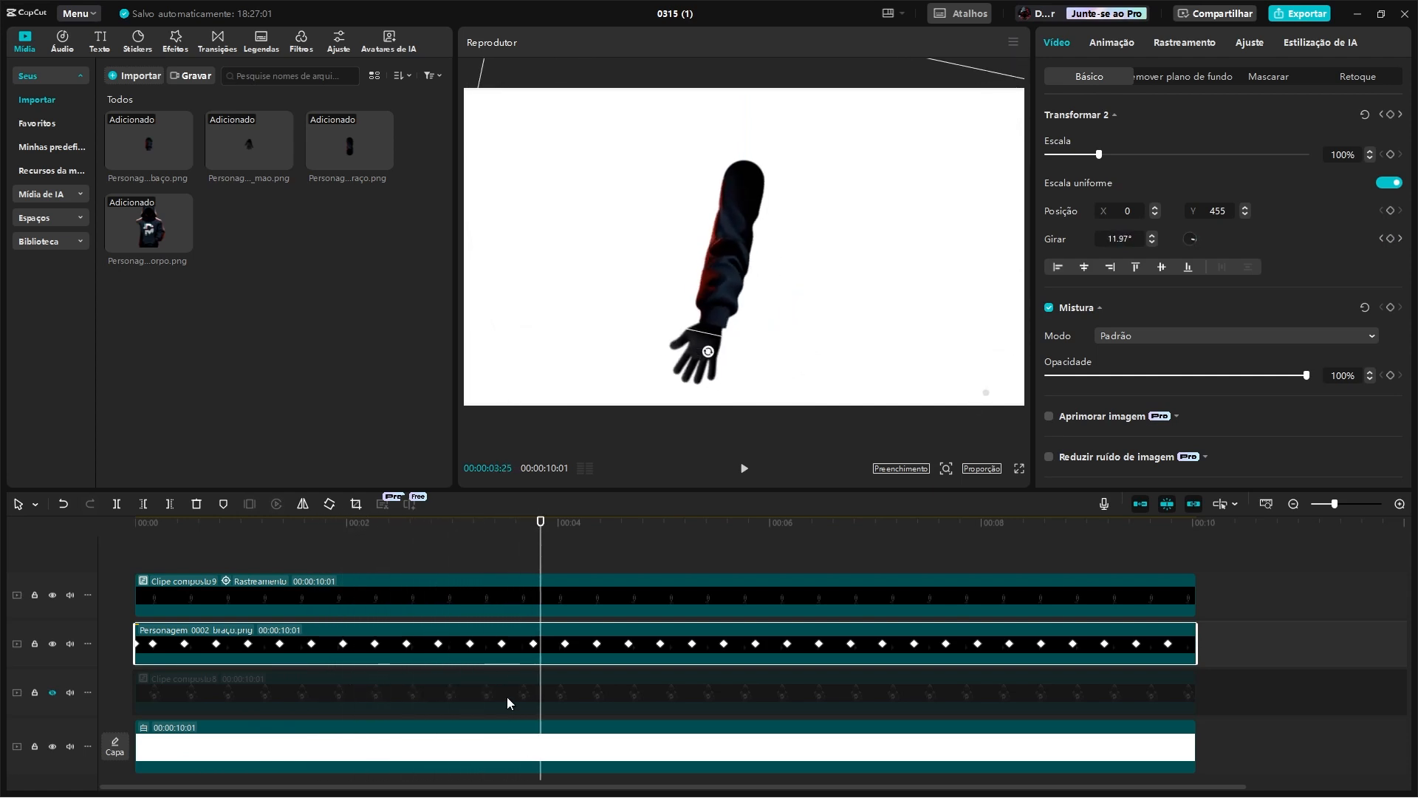
Step: Open the upper arm's animation graph and delete its first rotation keyframe
right_click(1066, 652)
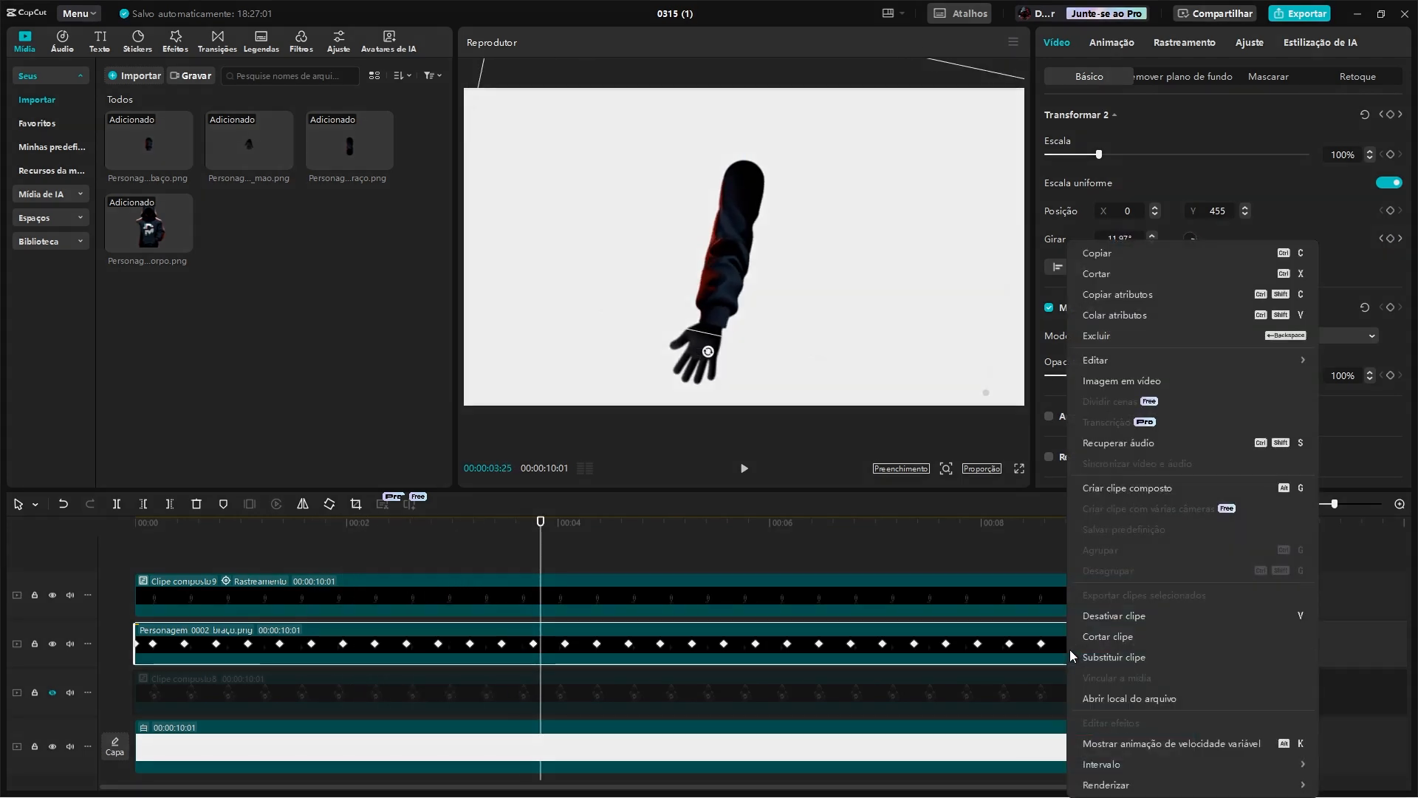
left_click(1116, 742)
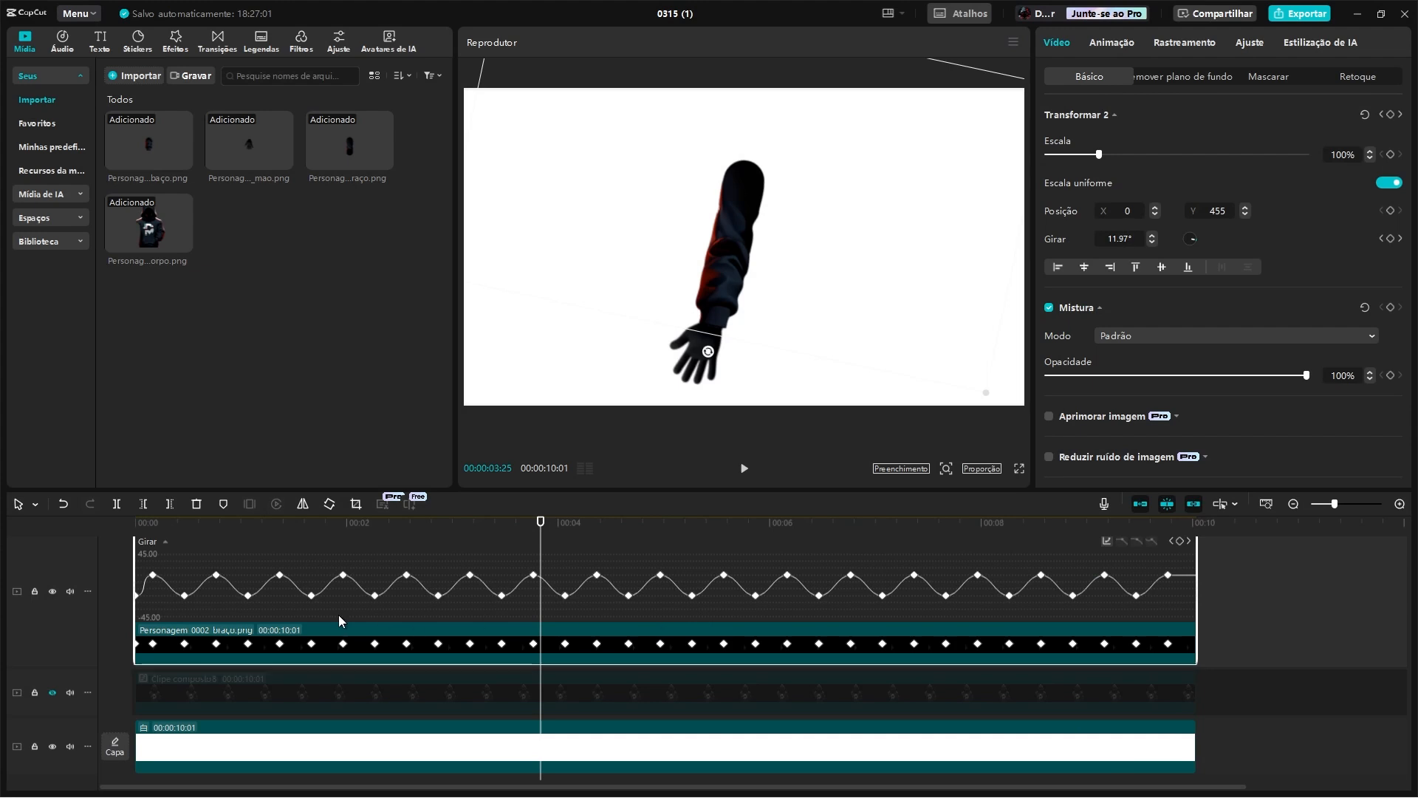
left_click_drag(147, 567, 1206, 622)
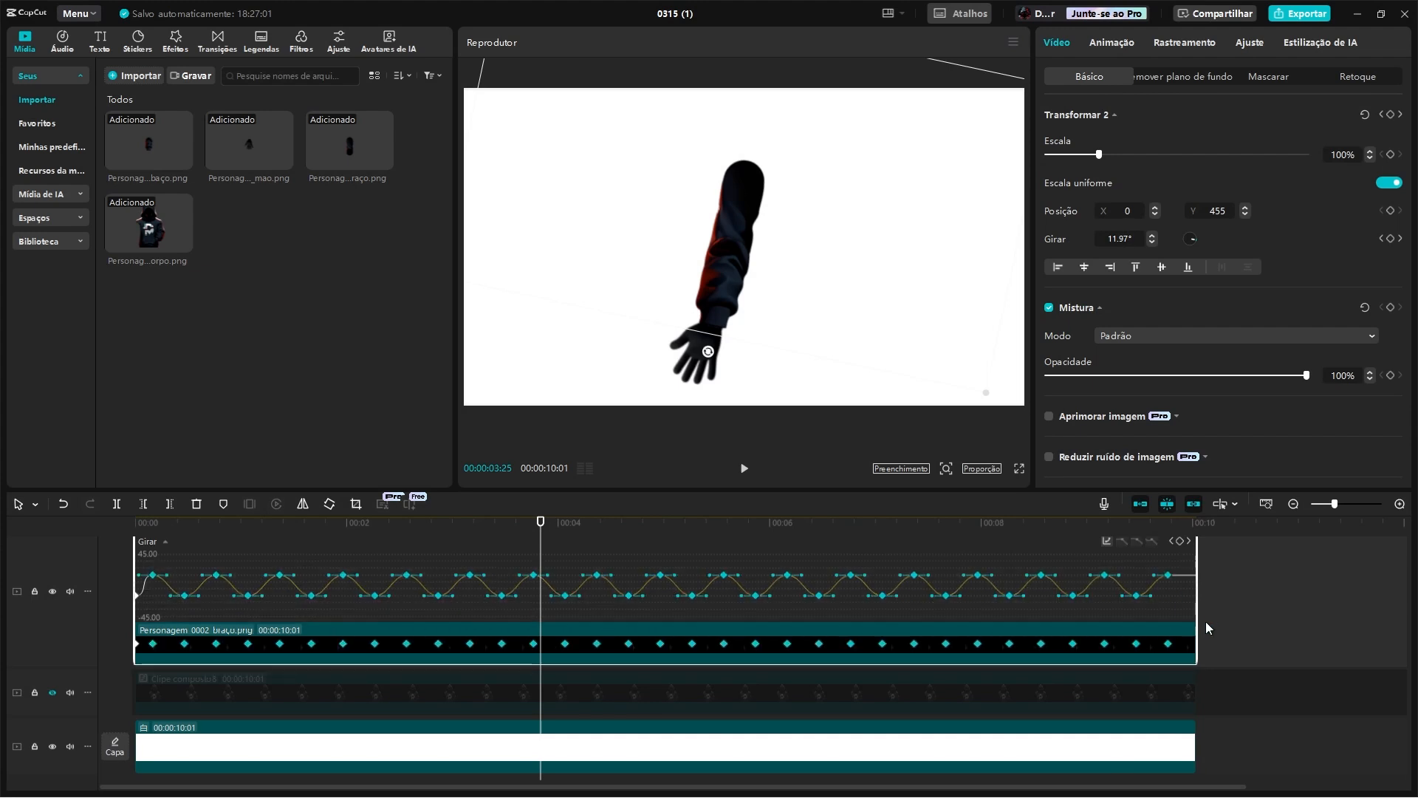
left_click(140, 597)
left_click(140, 596)
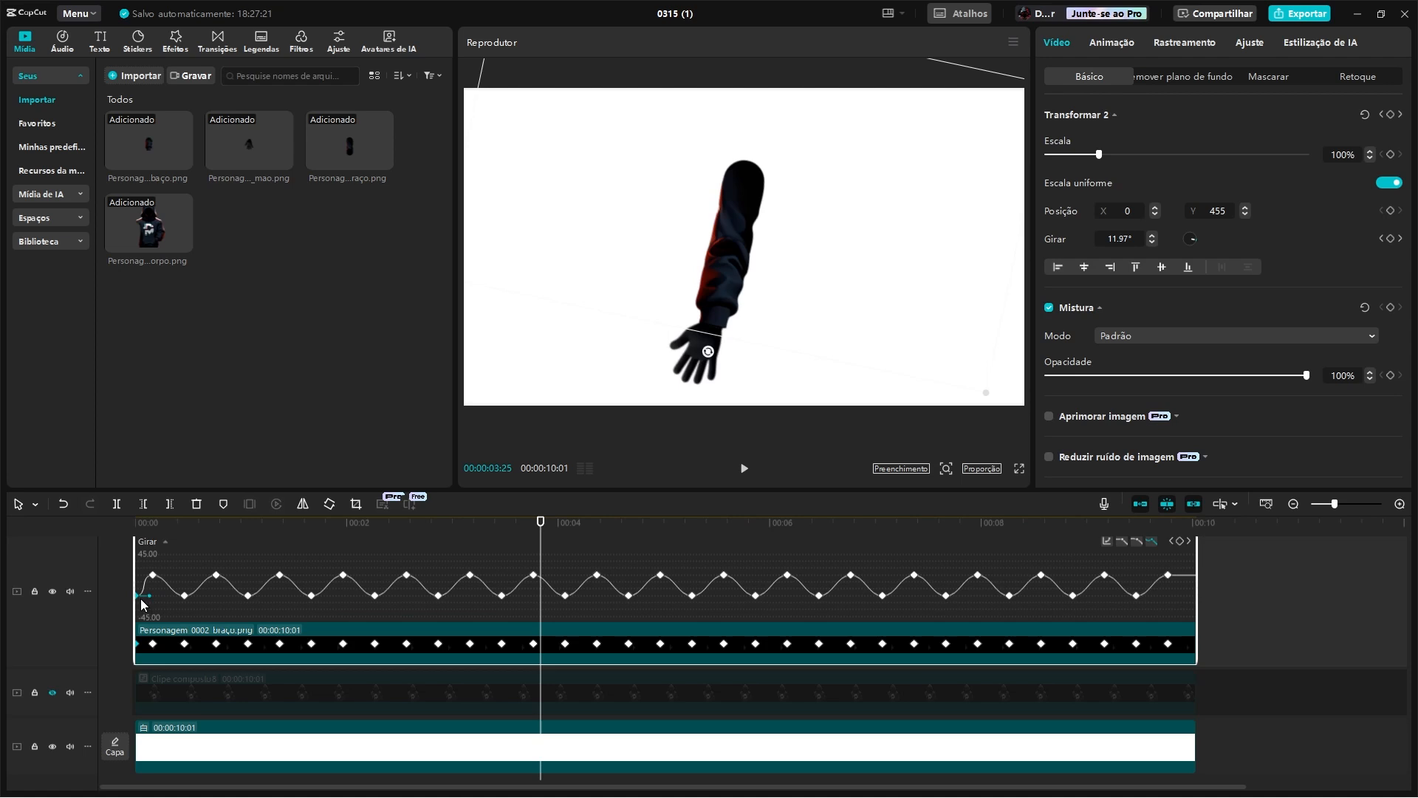
Step: Shift all of the upper arm's remaining rotation keyframes about two frames earlier and preview the swing from the start
left_click_drag(145, 569, 1204, 643)
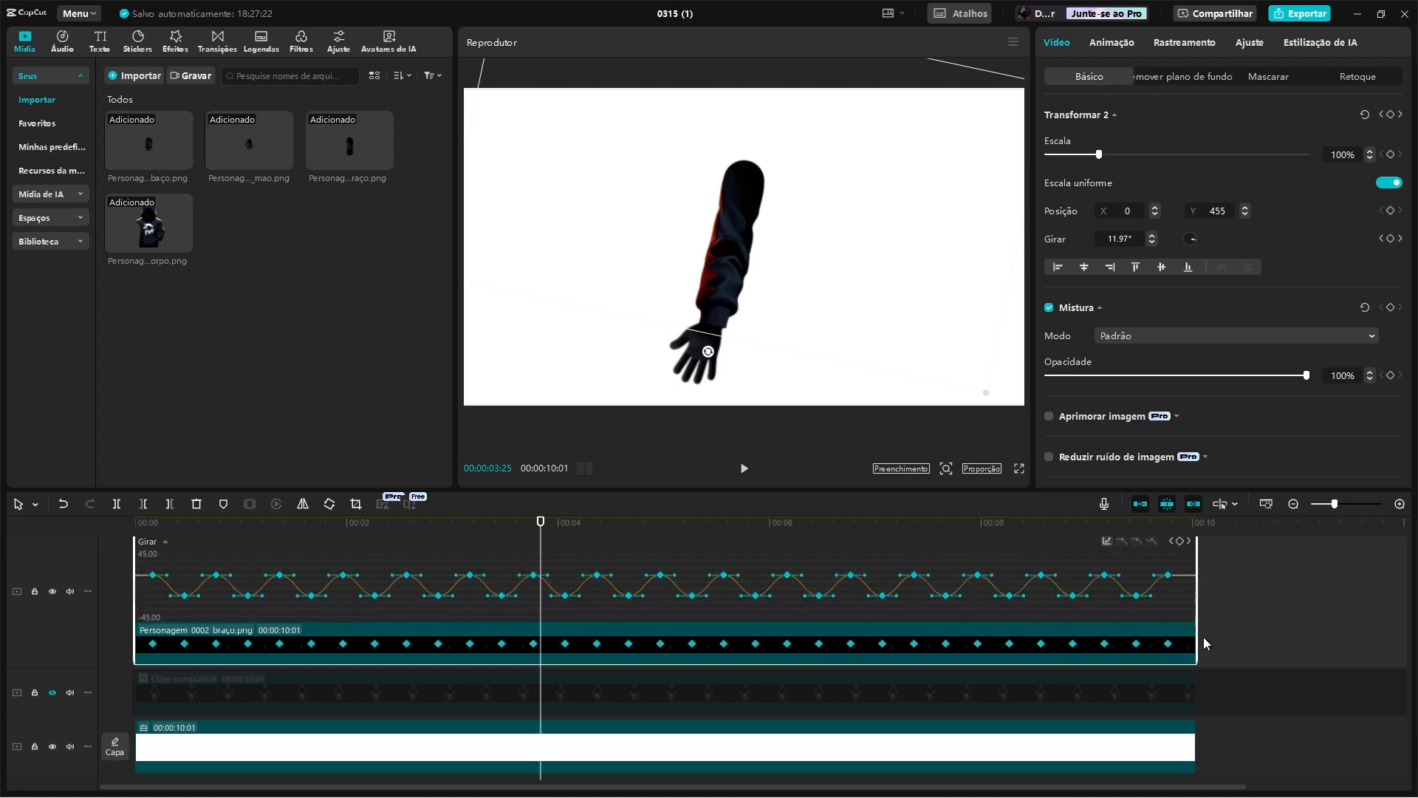
left_click_drag(438, 594, 431, 596)
left_click_drag(157, 523, 63, 537)
key("space")
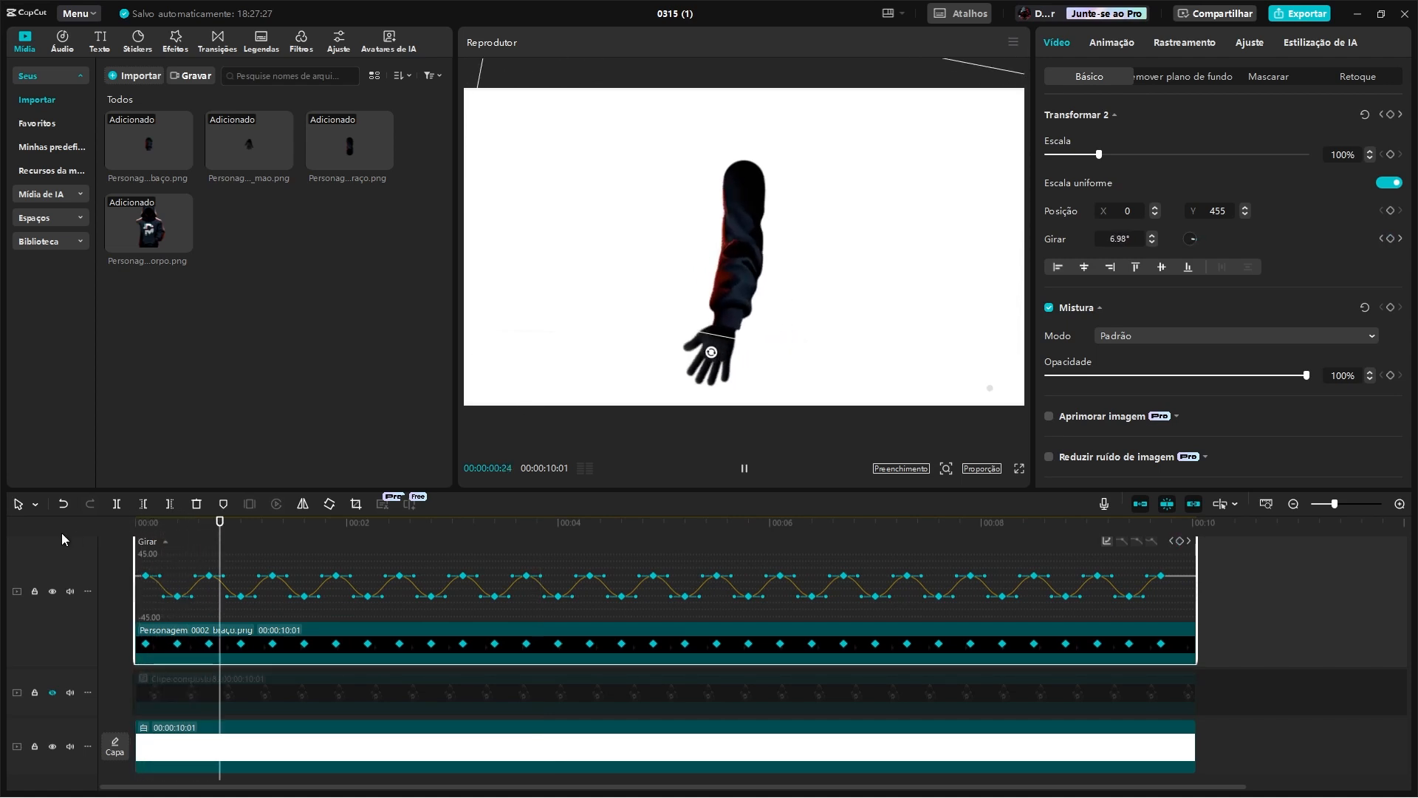
key("space")
Step: Lower the peak rotation keyframes in the upper arm's graph to narrow its swing, and preview the result
left_click(146, 571)
left_click_drag(146, 571, 1097, 589)
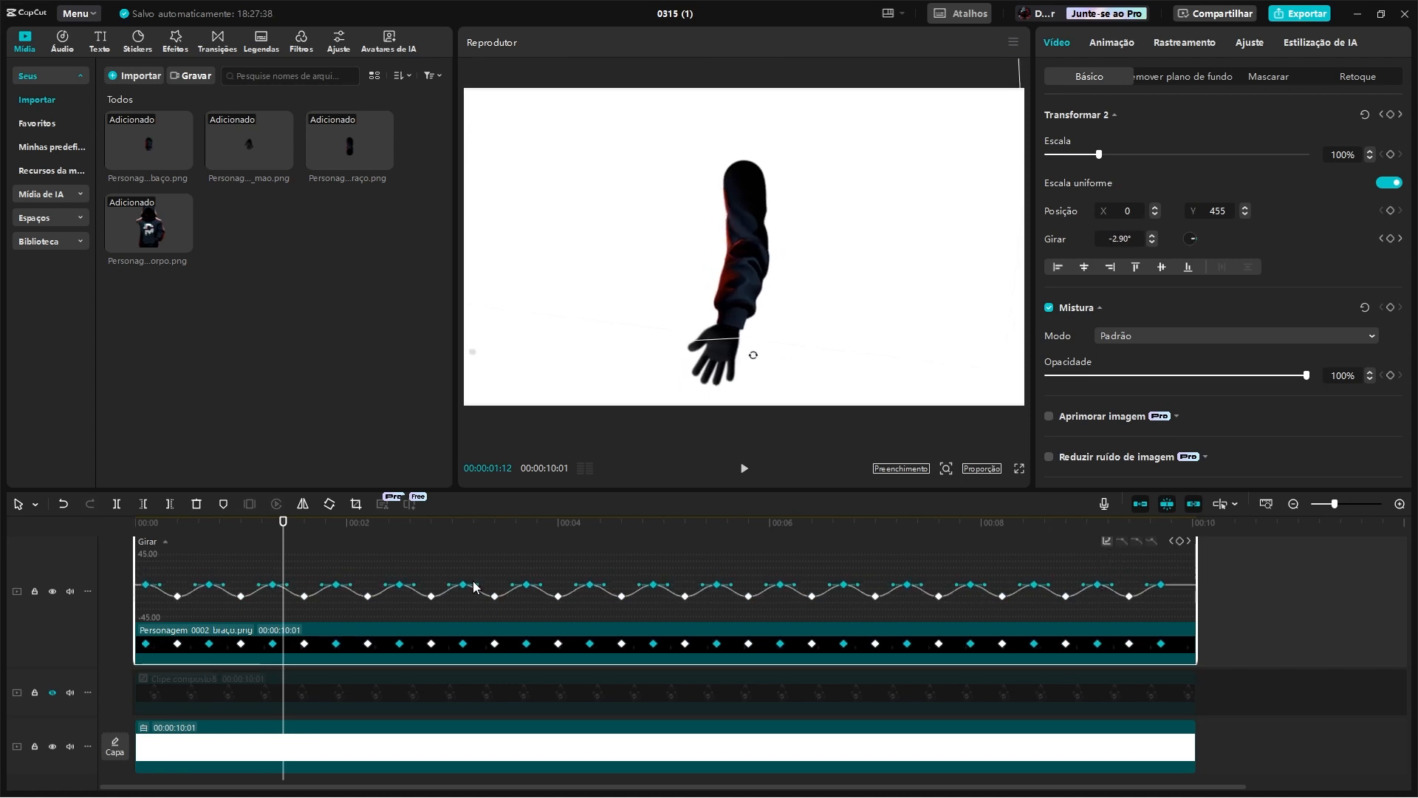
key("space")
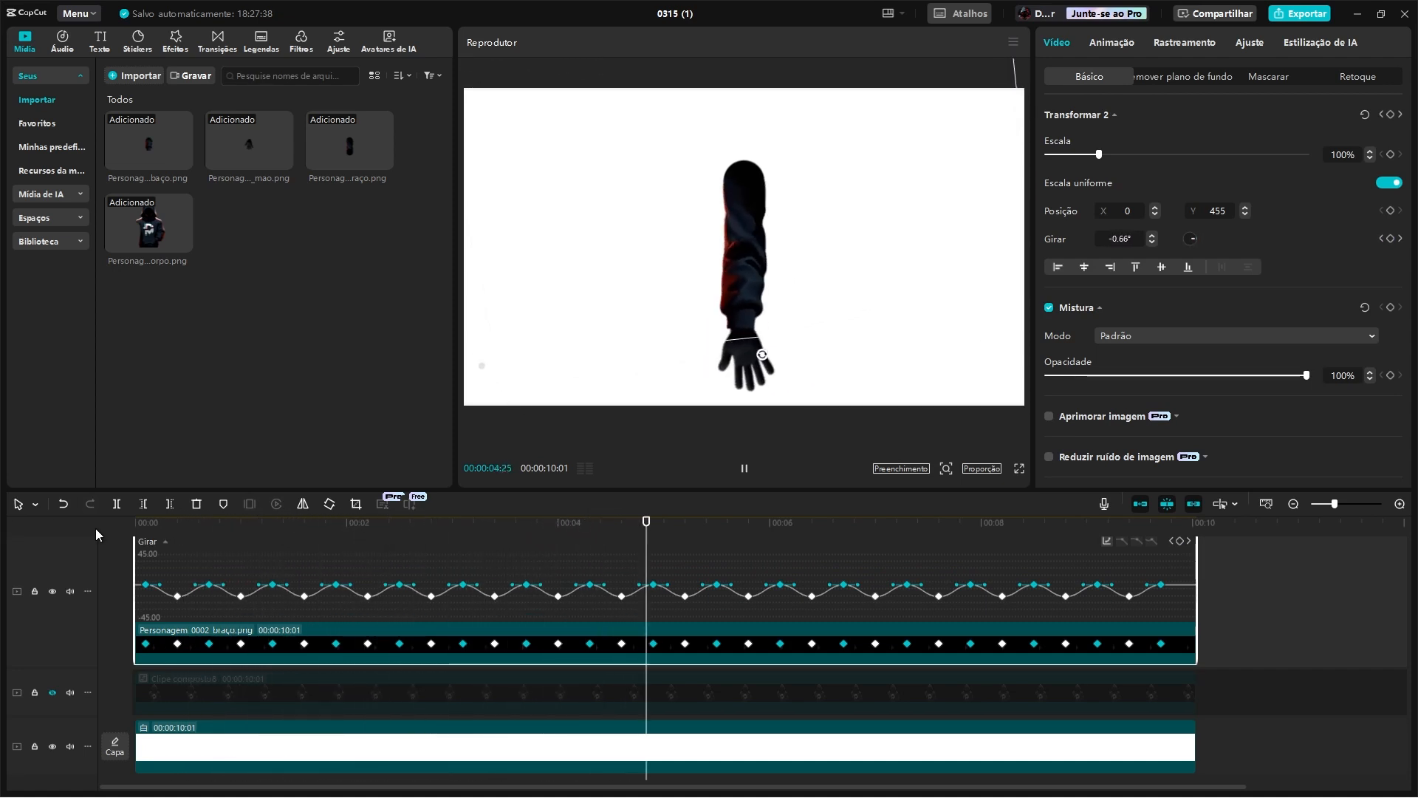
left_click(260, 523)
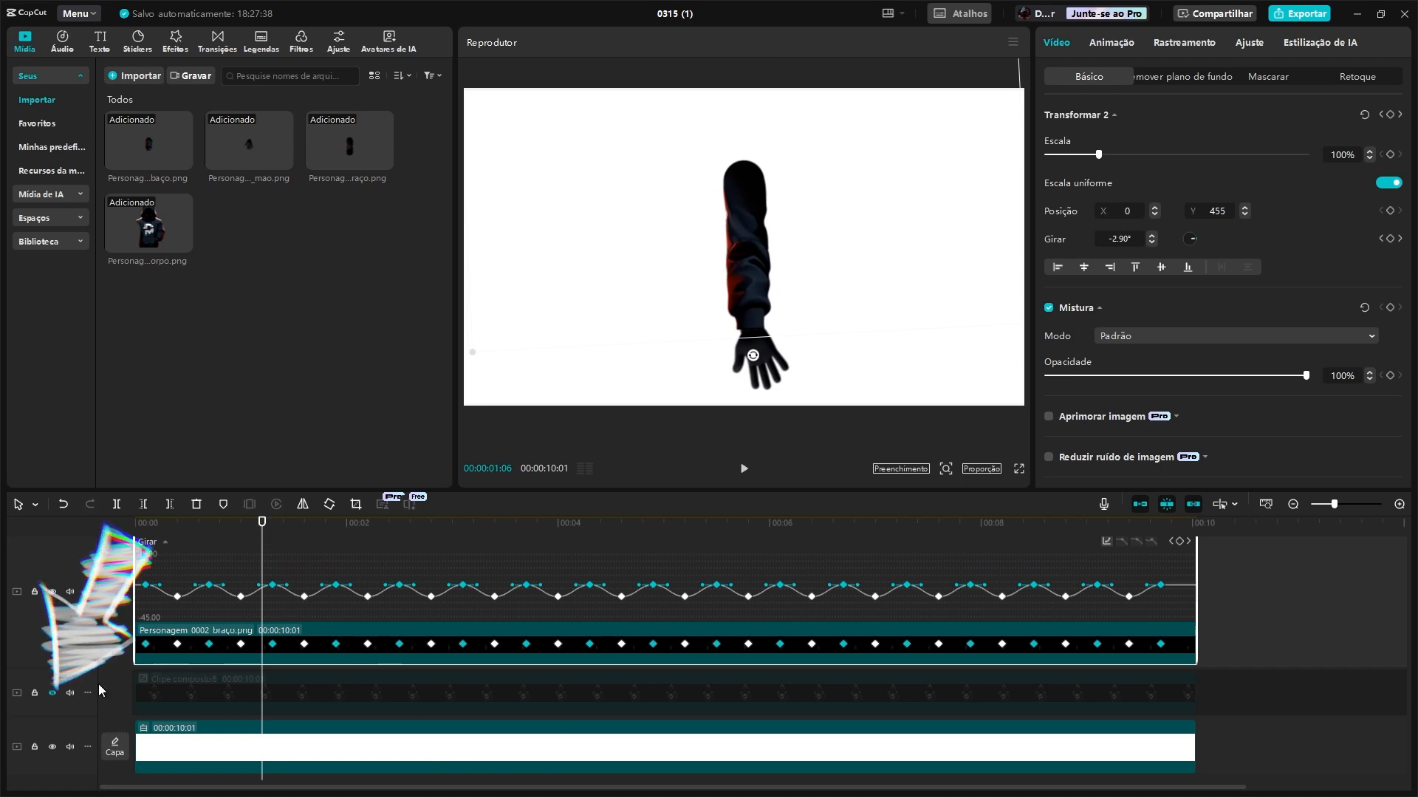
Step: Unhide the body's track and place the arm on the character's open shoulder, at about X -397, Y 48, layered behind the body clip
left_click(49, 692)
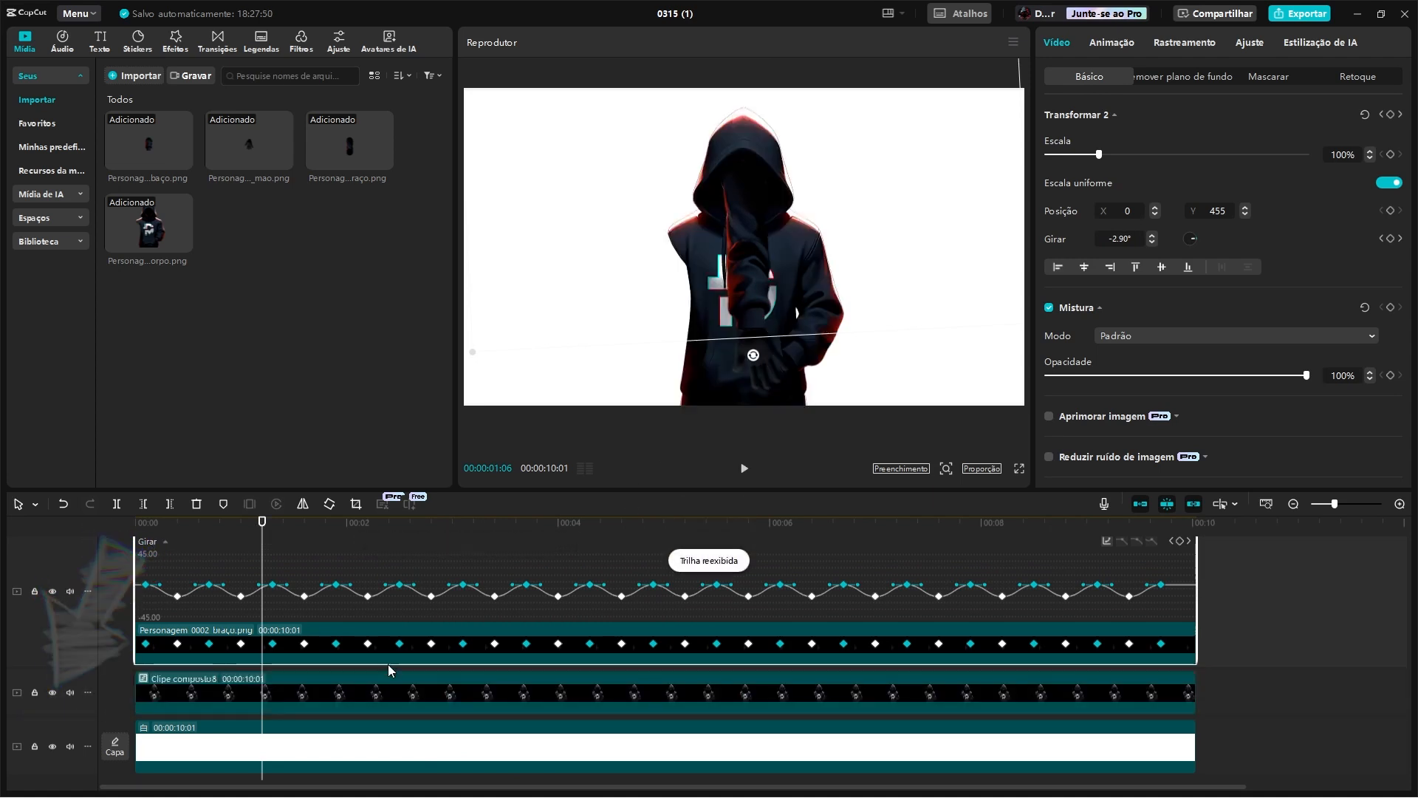
left_click(390, 683)
left_click(749, 292)
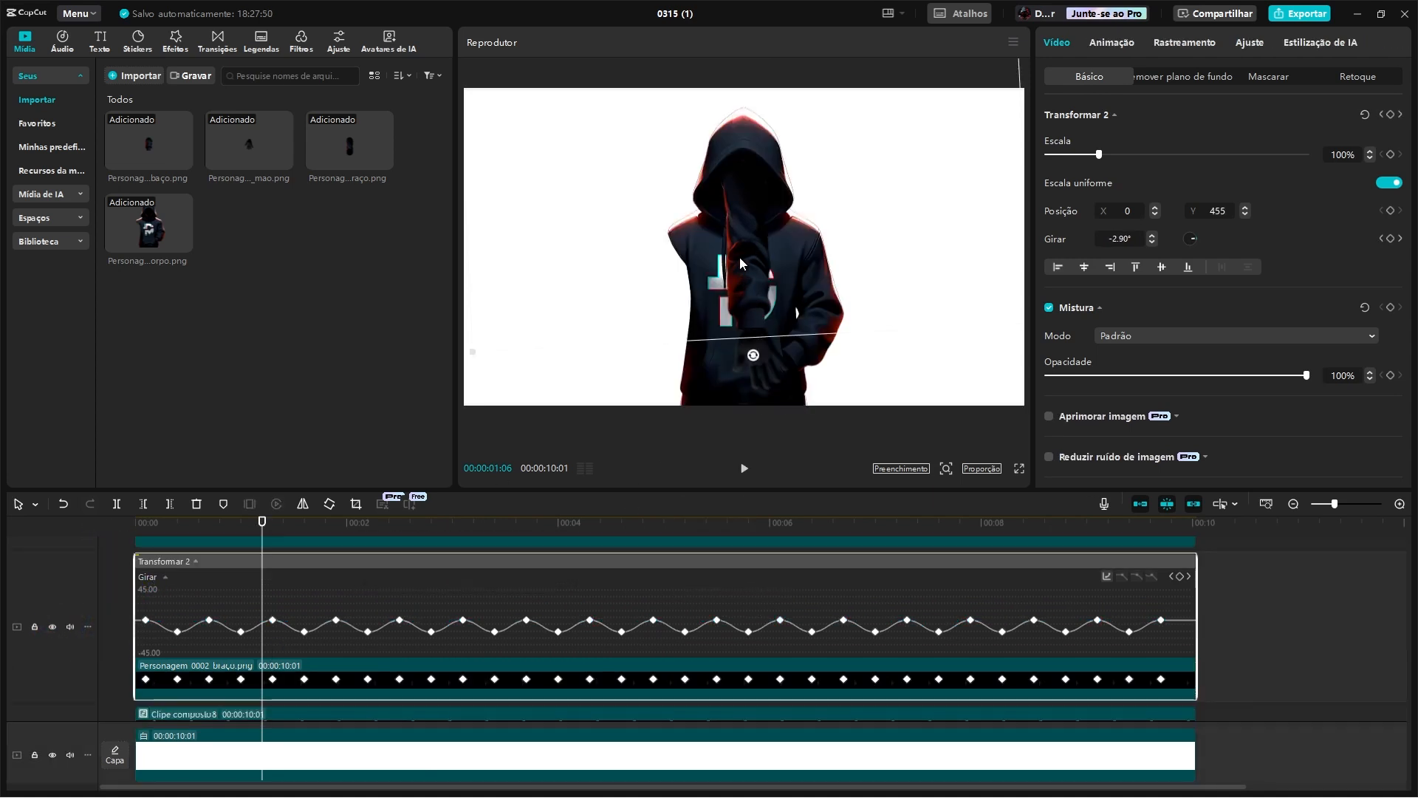
left_click_drag(741, 262, 690, 273)
left_click(357, 715)
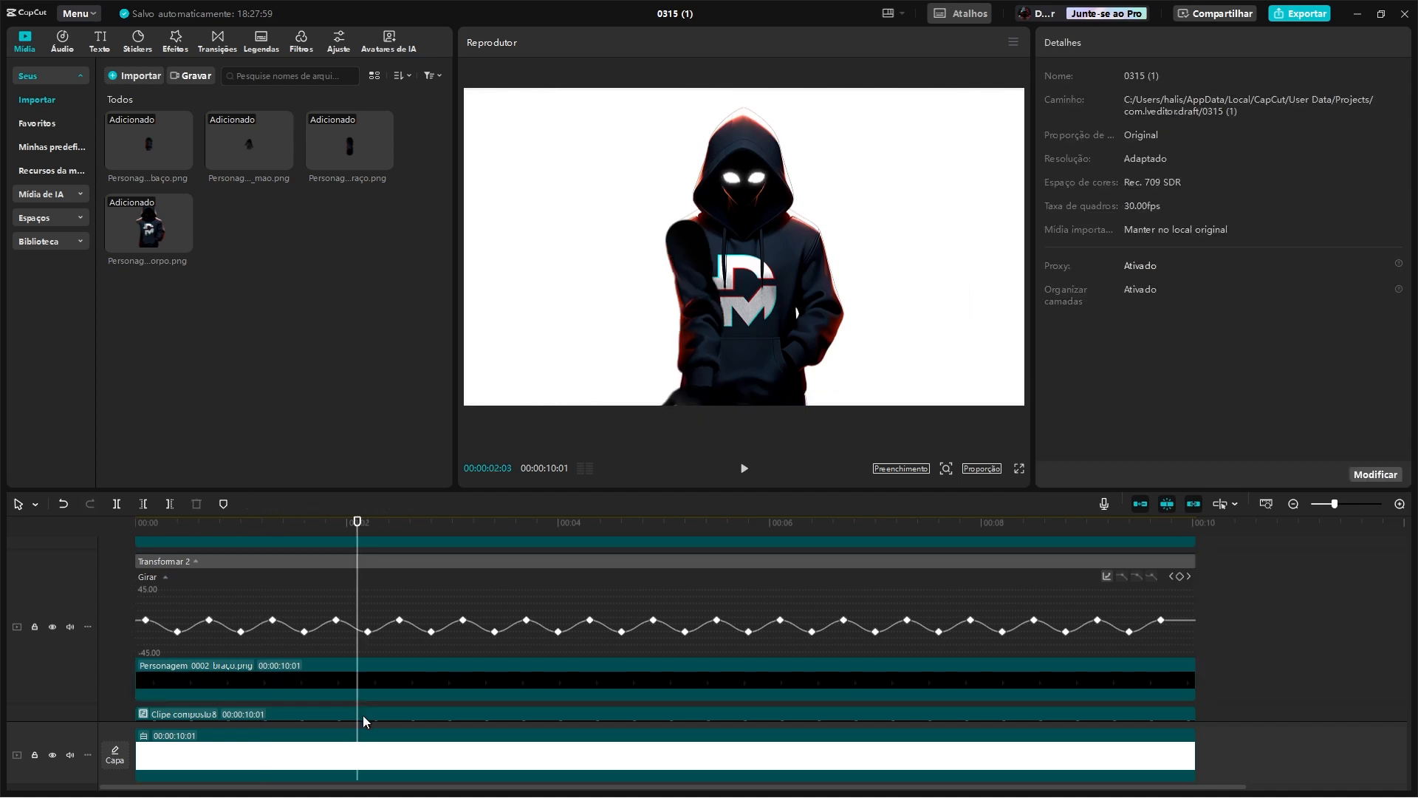
left_click(362, 715)
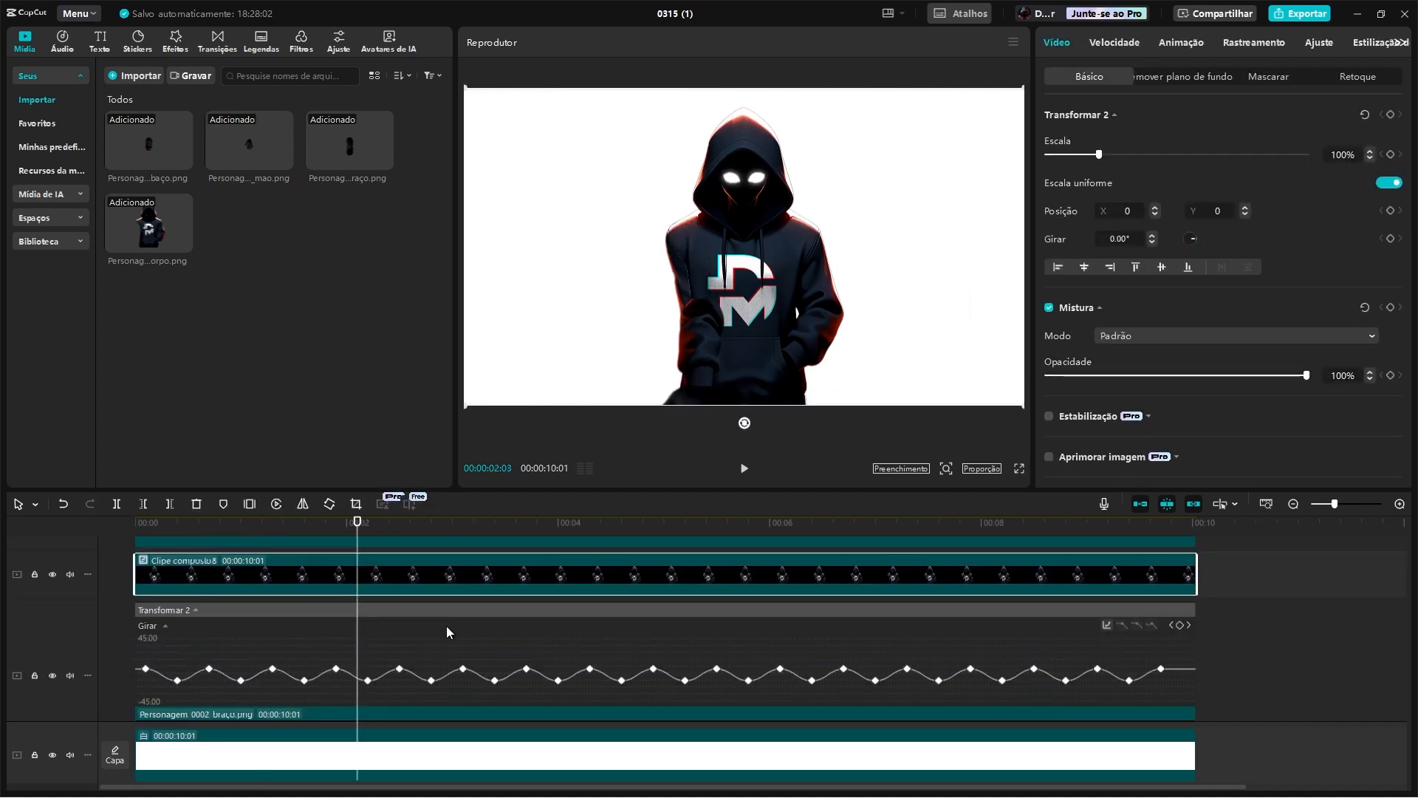
Step: Raise all the upper arm's rotation keyframes together until the lowest reach 6.43°, check the swing, and hide the animation graph
left_click(306, 715)
left_click_drag(142, 663, 1172, 705)
left_click_drag(813, 680, 814, 654)
left_click_drag(364, 555, 474, 562)
mouse_move(589, 672)
left_click_drag(589, 672, 589, 679)
left_click_drag(178, 531, 368, 533)
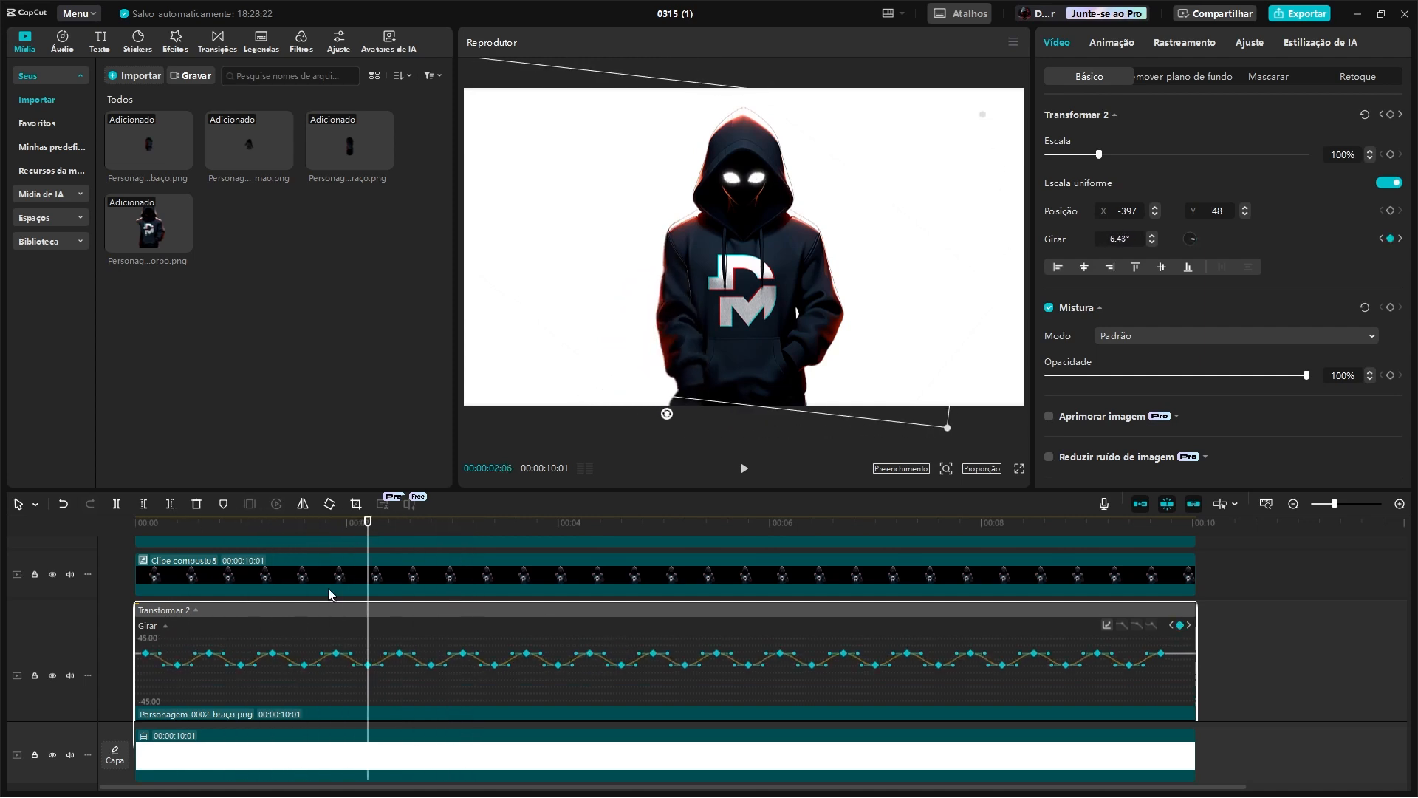
right_click(210, 716)
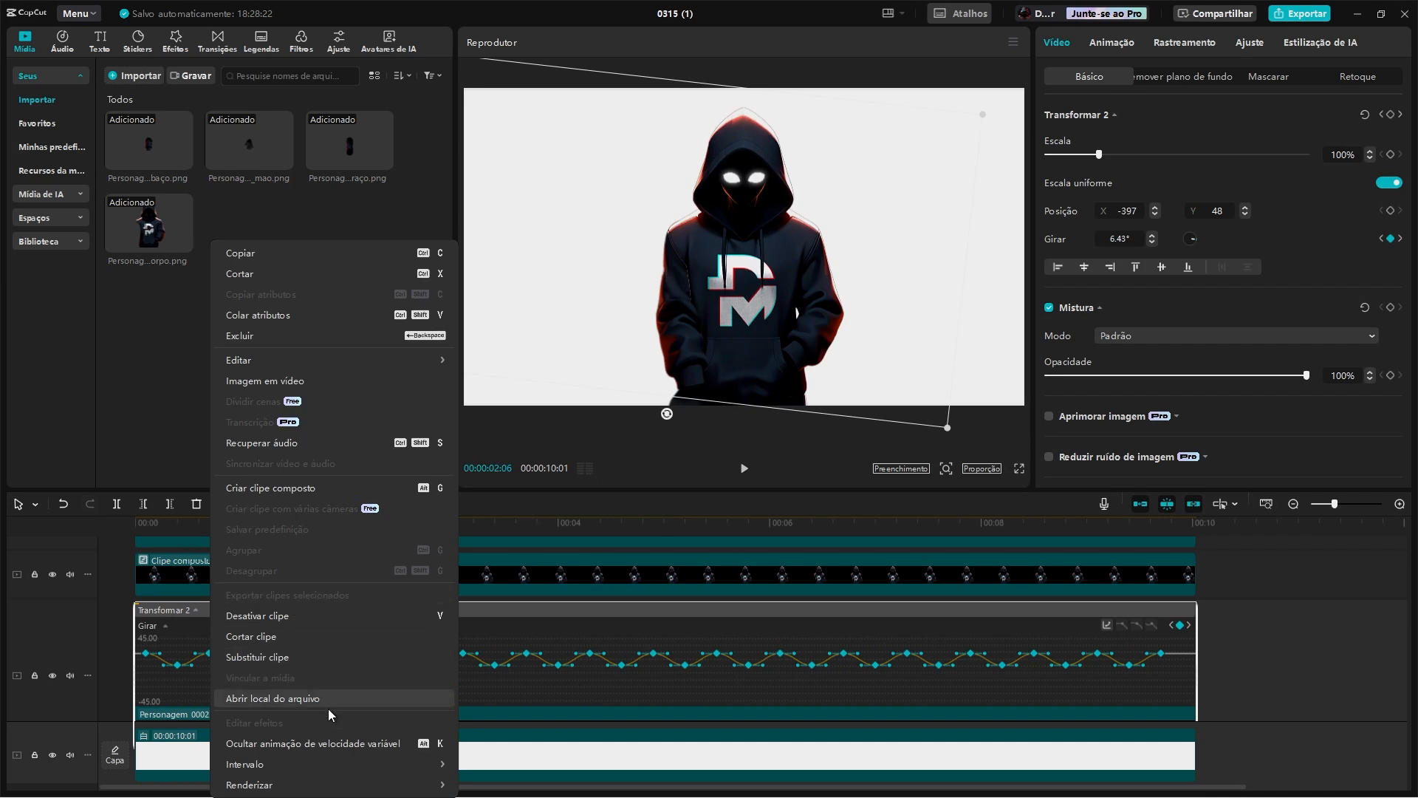
left_click(327, 744)
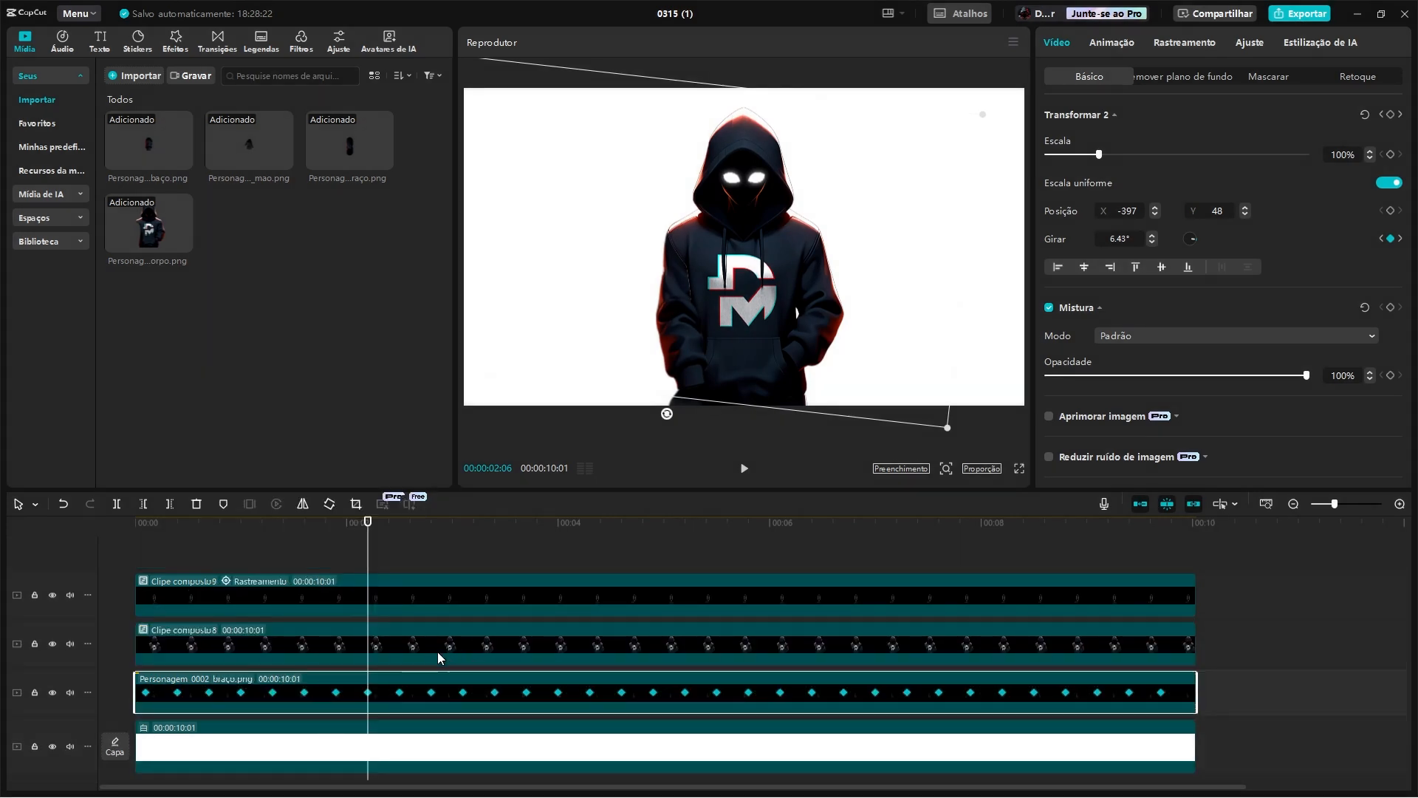
Step: Show the forearm compound clip's animation graph and raise all its rotation keyframes until the lowest reach 157.50°, pointing the forearm upward
left_click(450, 601)
right_click(450, 600)
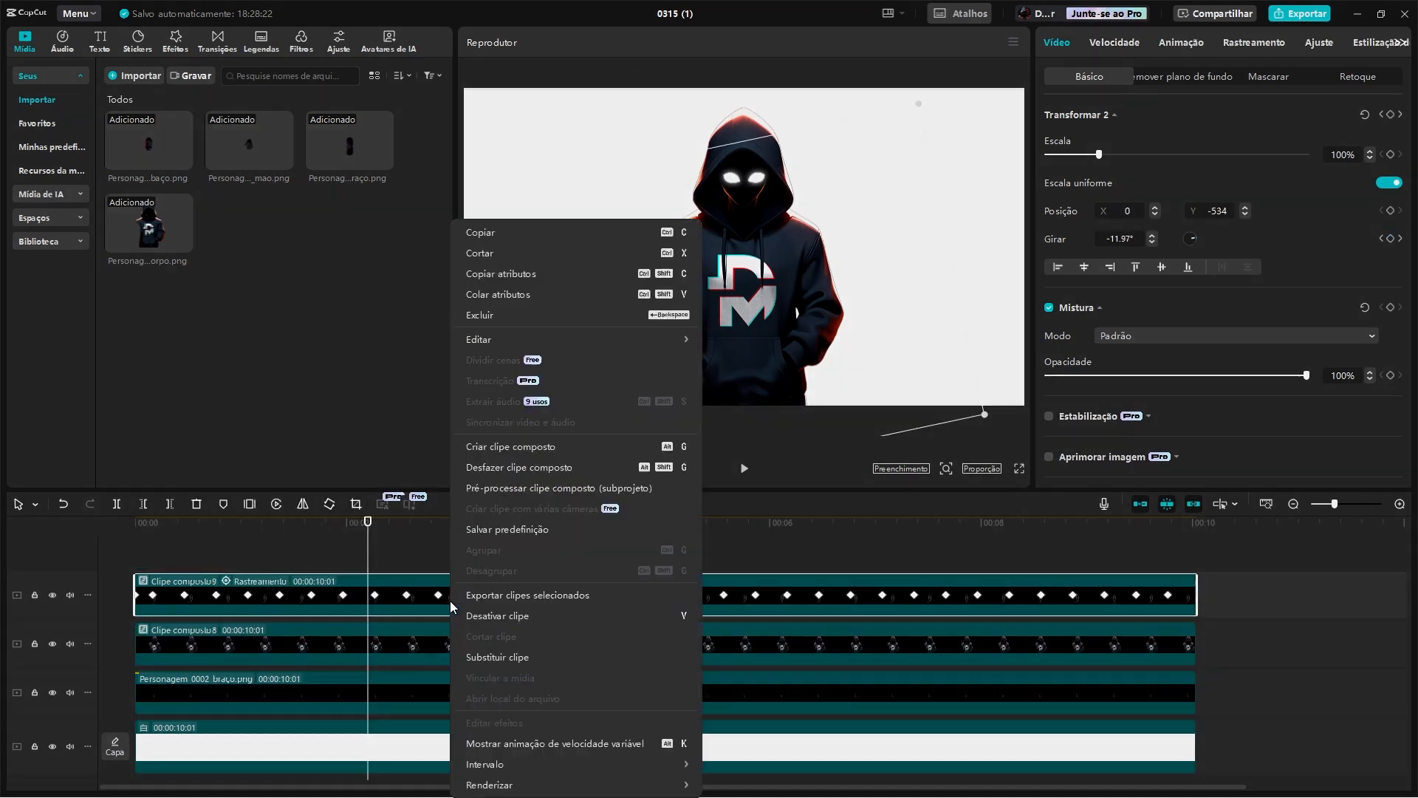
left_click(515, 742)
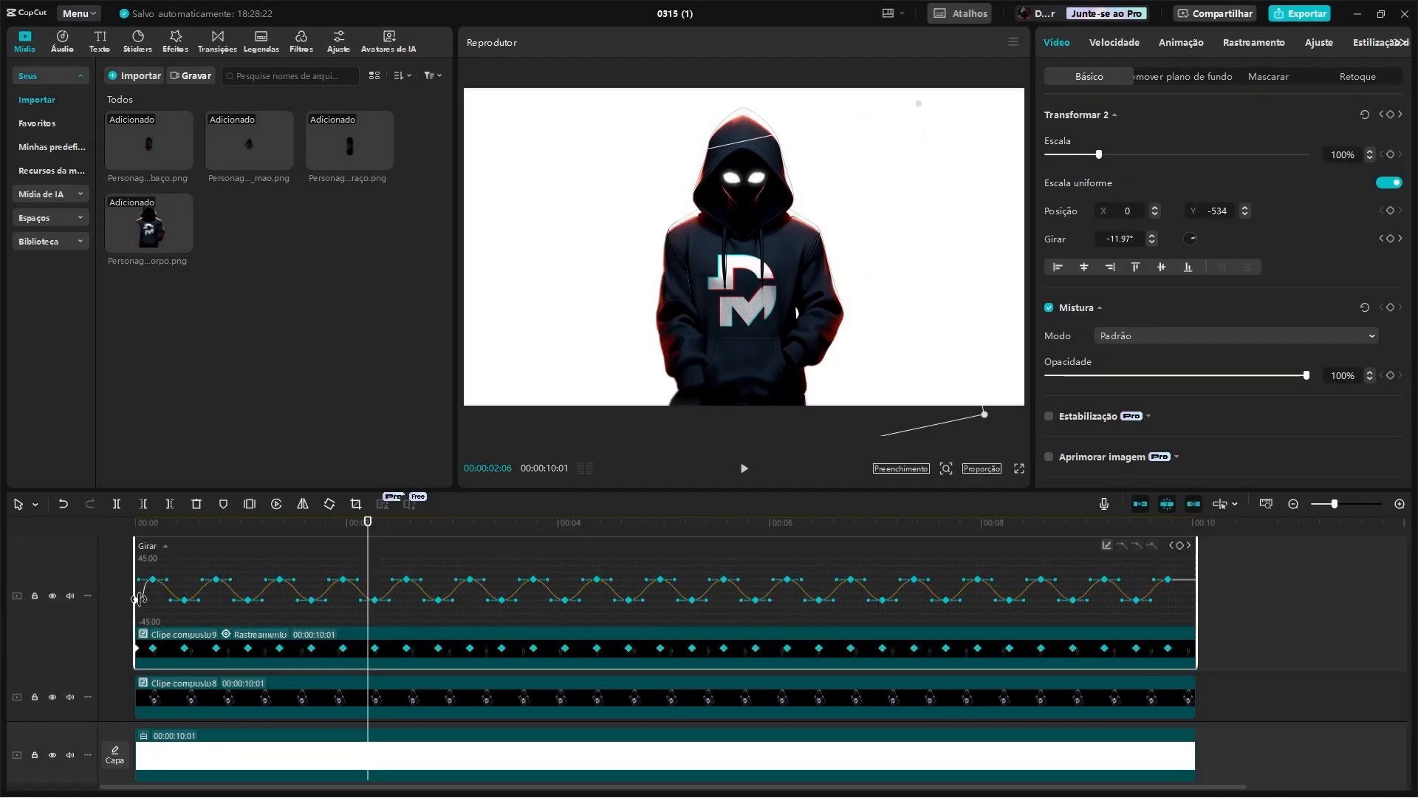
left_click_drag(139, 599, 239, 602)
key("ctrl+z")
left_click_drag(1184, 619, 68, 562)
left_click_drag(439, 599, 444, 548)
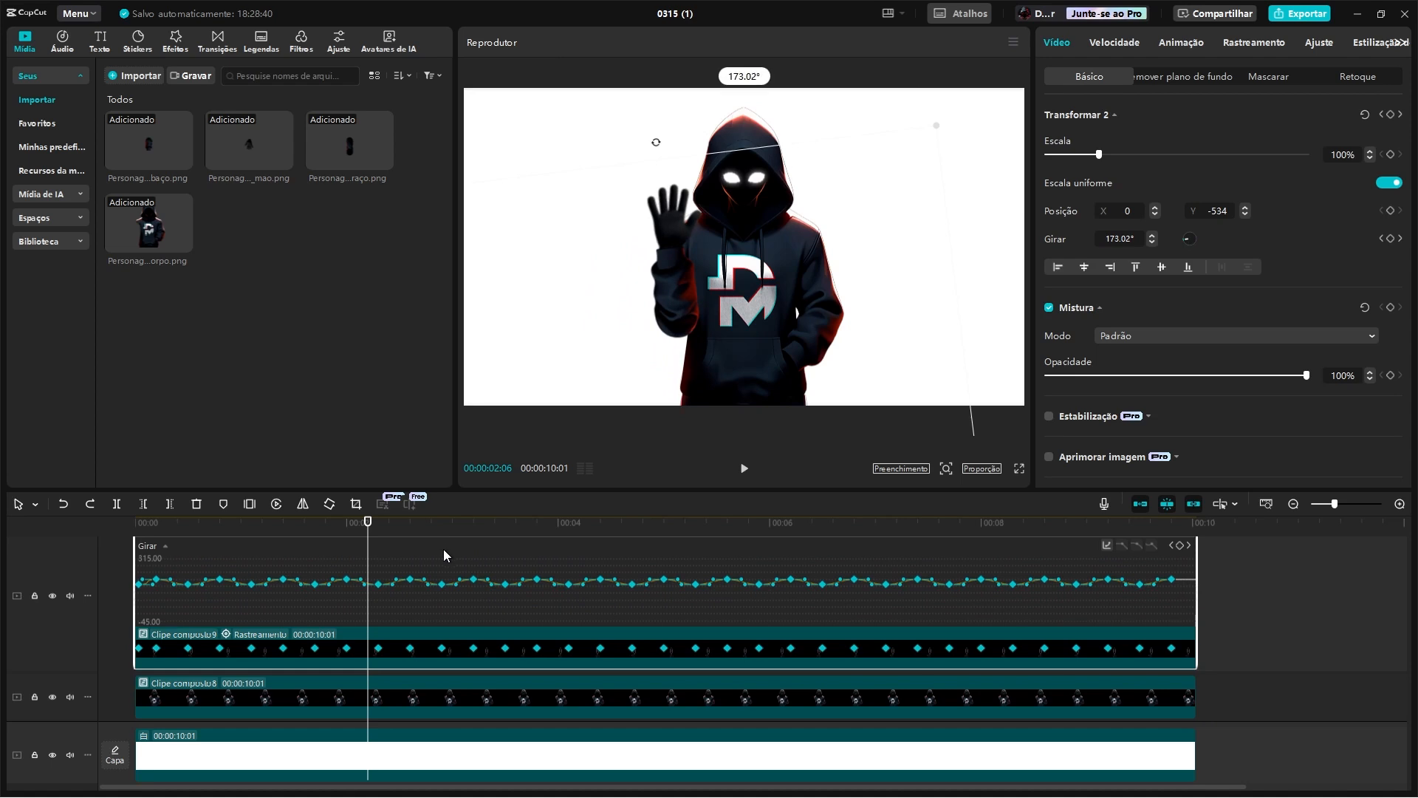
left_click_drag(136, 523, 248, 520)
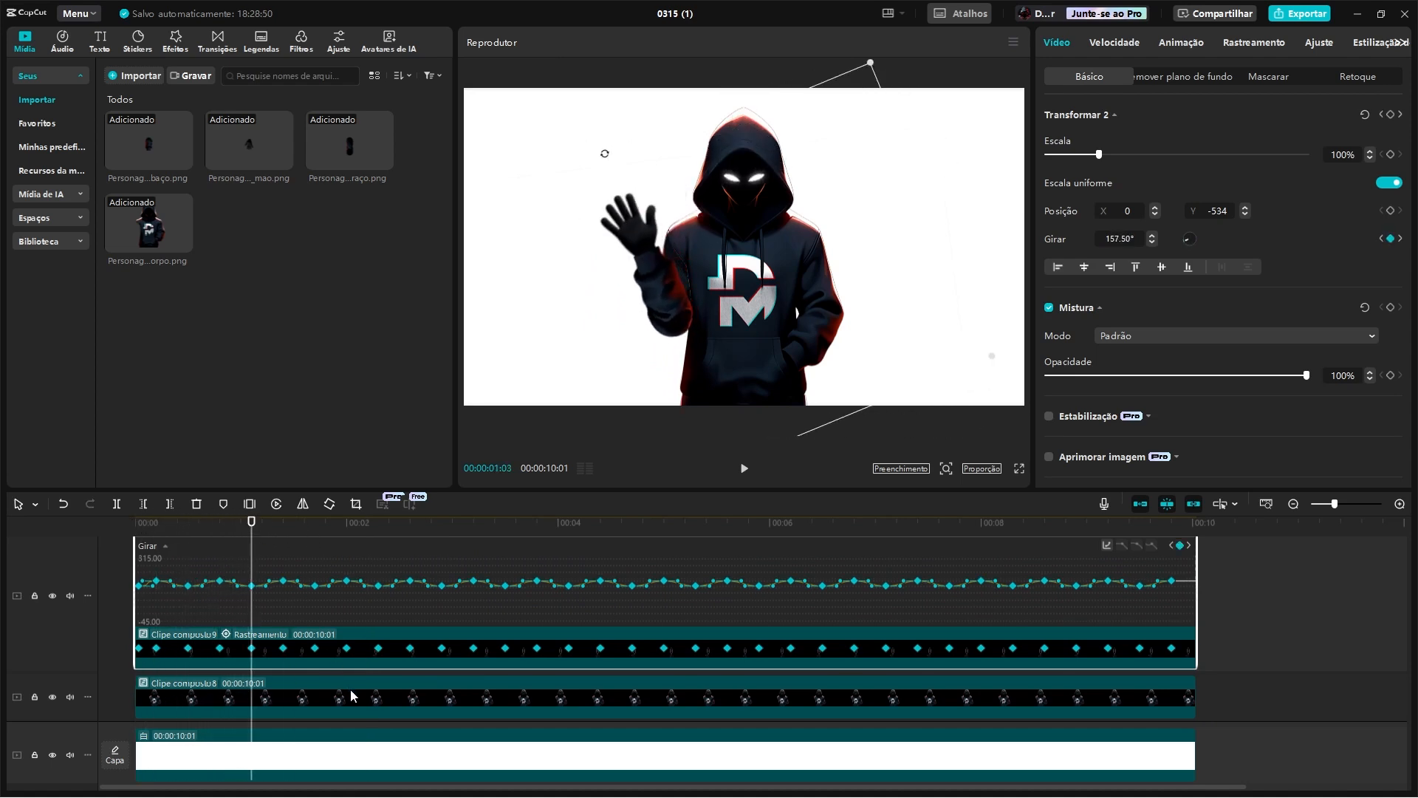
Step: Show the upper arm's animation graph, raise all its rotation keyframes until the peaks reach 27.86°, and preview from the start
scroll(353, 700, "down", 2)
right_click(366, 656)
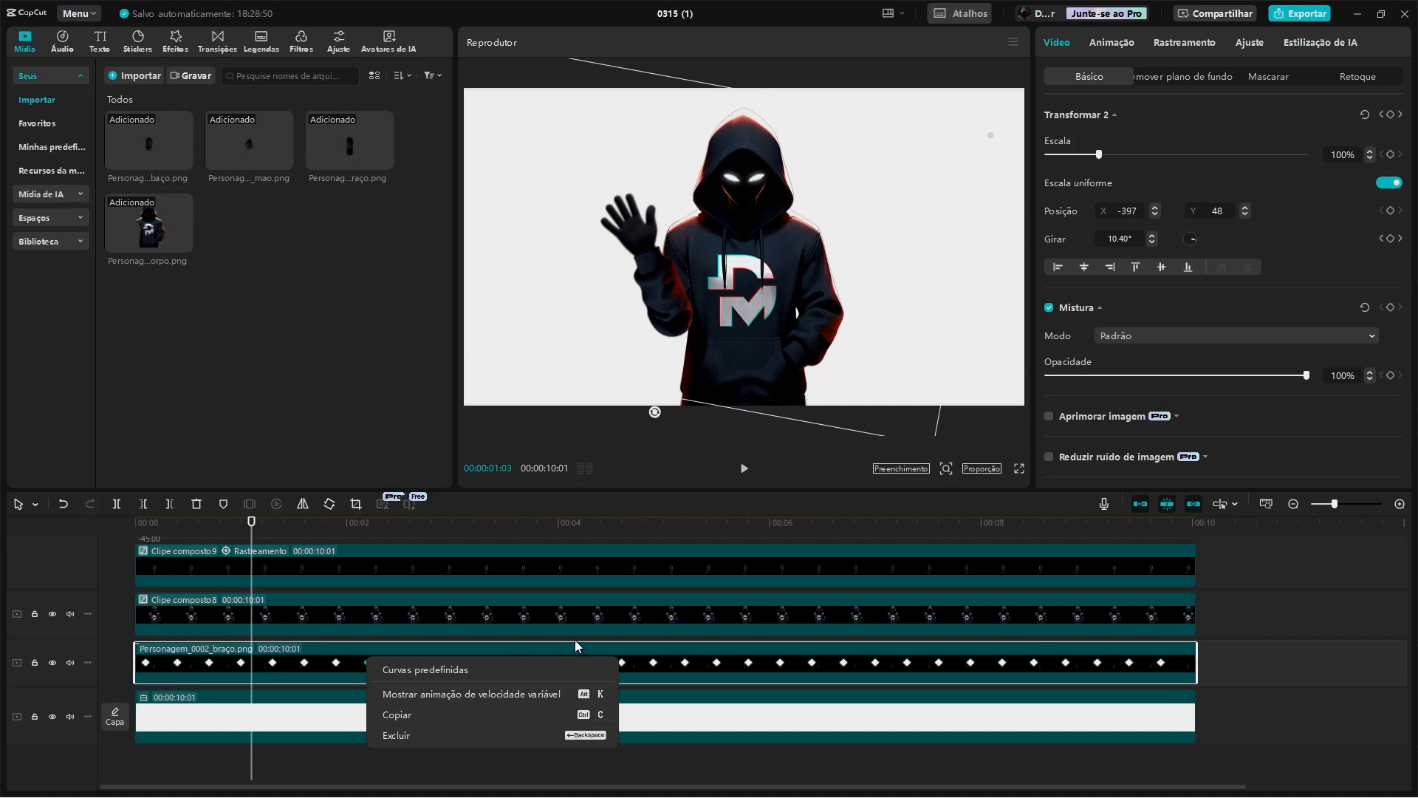
left_click(601, 650)
right_click(601, 650)
left_click_drag(1183, 586, 239, 601)
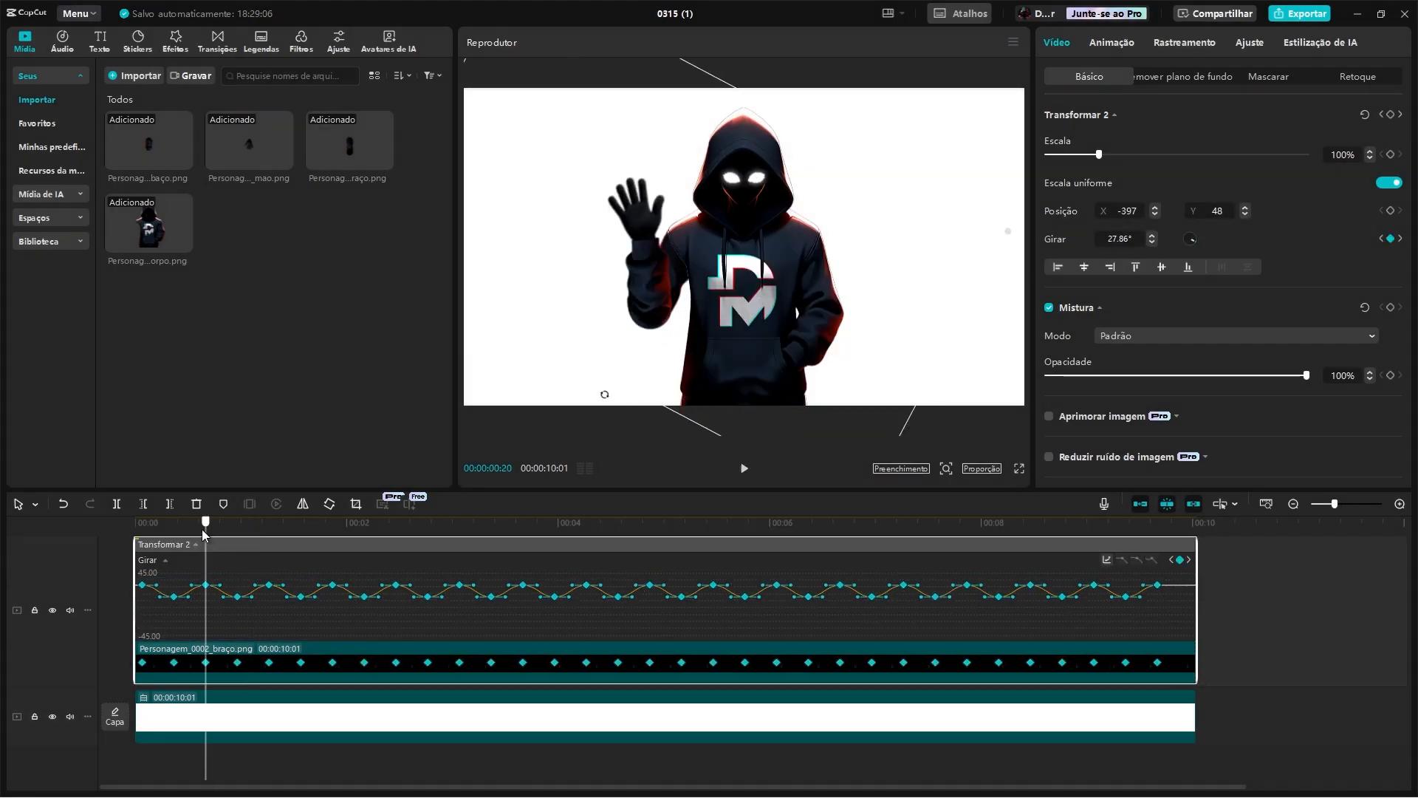
left_click_drag(202, 529, 67, 530)
key("space")
key("space")
Step: Lower the upper arm's peak rotation keyframes to narrow its swing, shift all its keyframes about one frame later, and preview
left_click(226, 631)
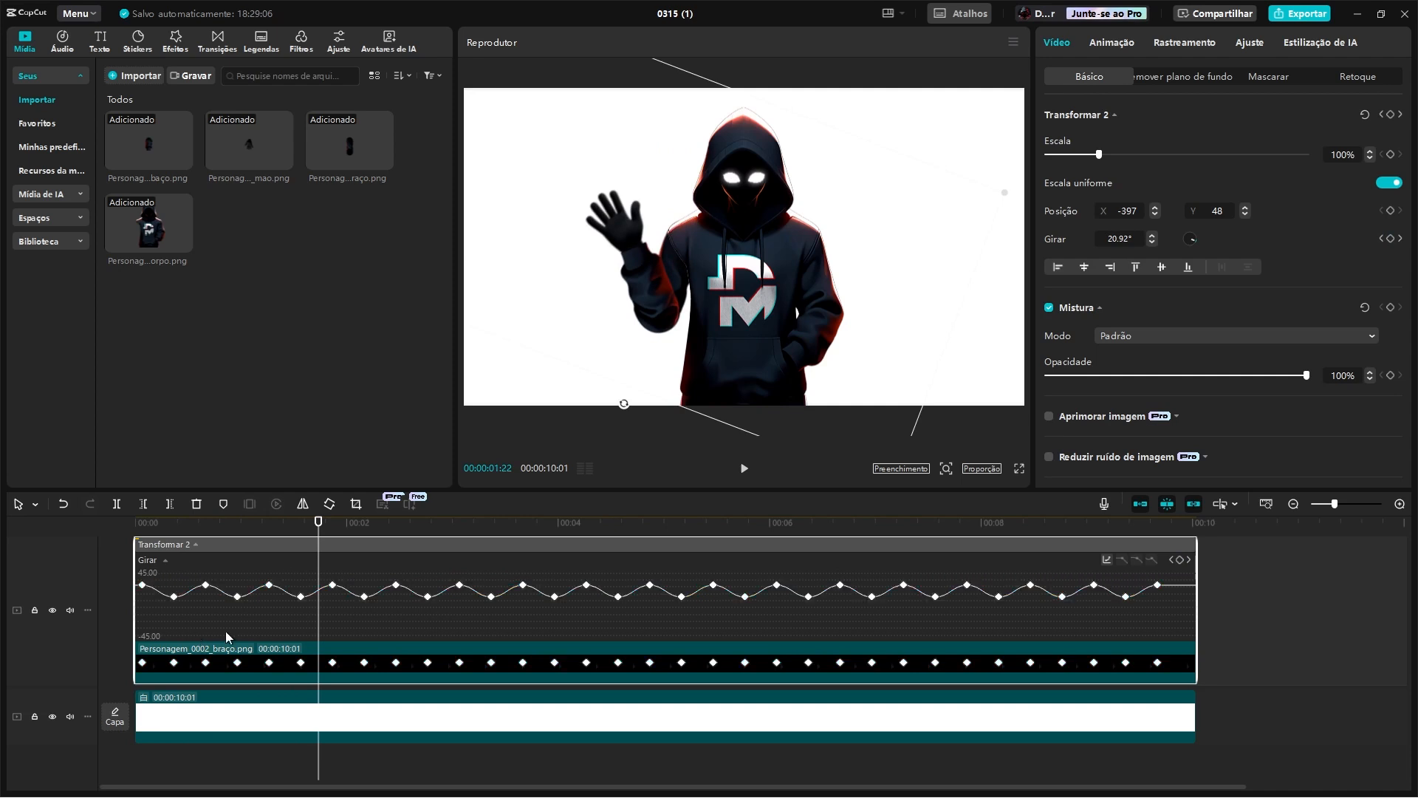
left_click_drag(188, 573, 219, 597)
left_click_drag(1171, 585, 206, 591)
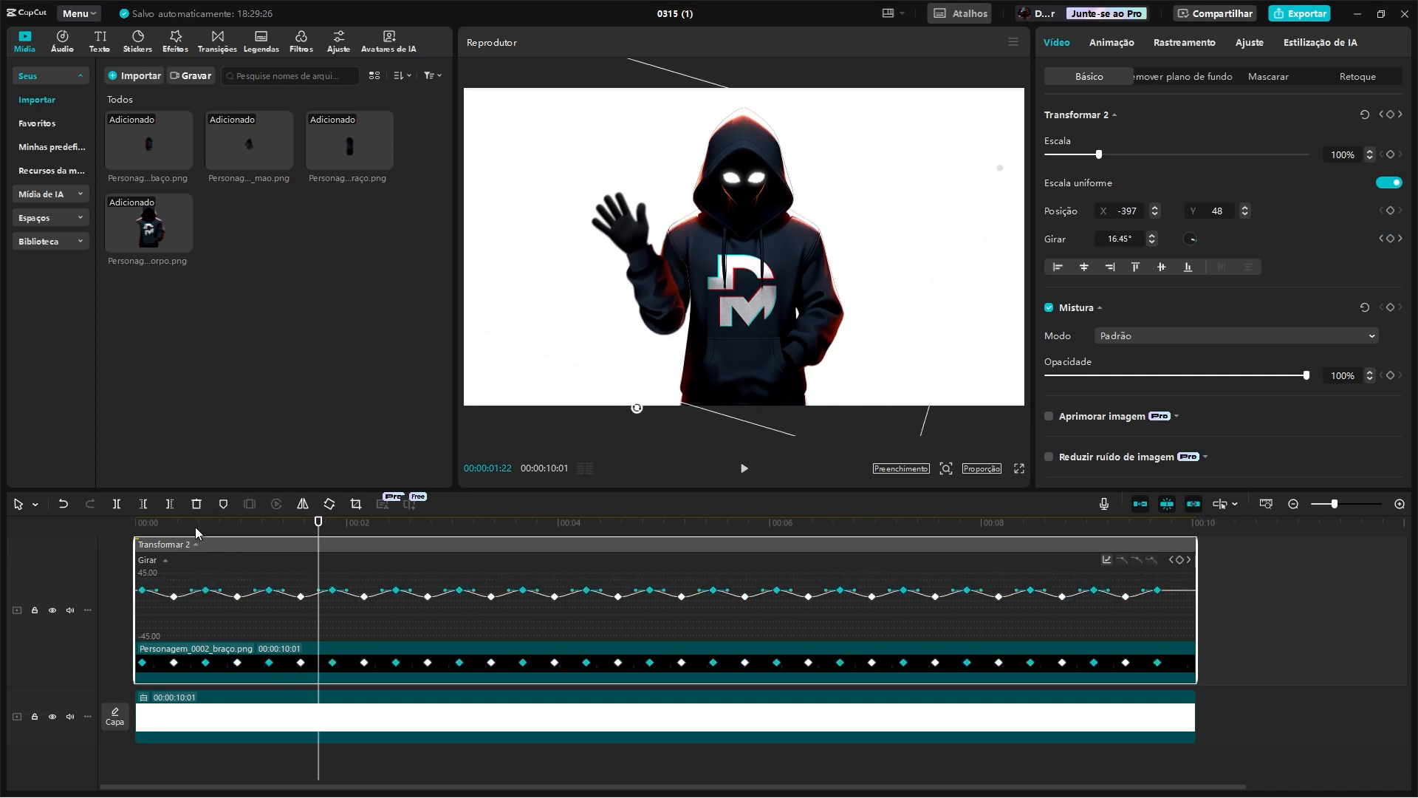
left_click_drag(195, 526, 90, 529)
key("space")
key("space")
left_click_drag(1179, 580, 179, 602)
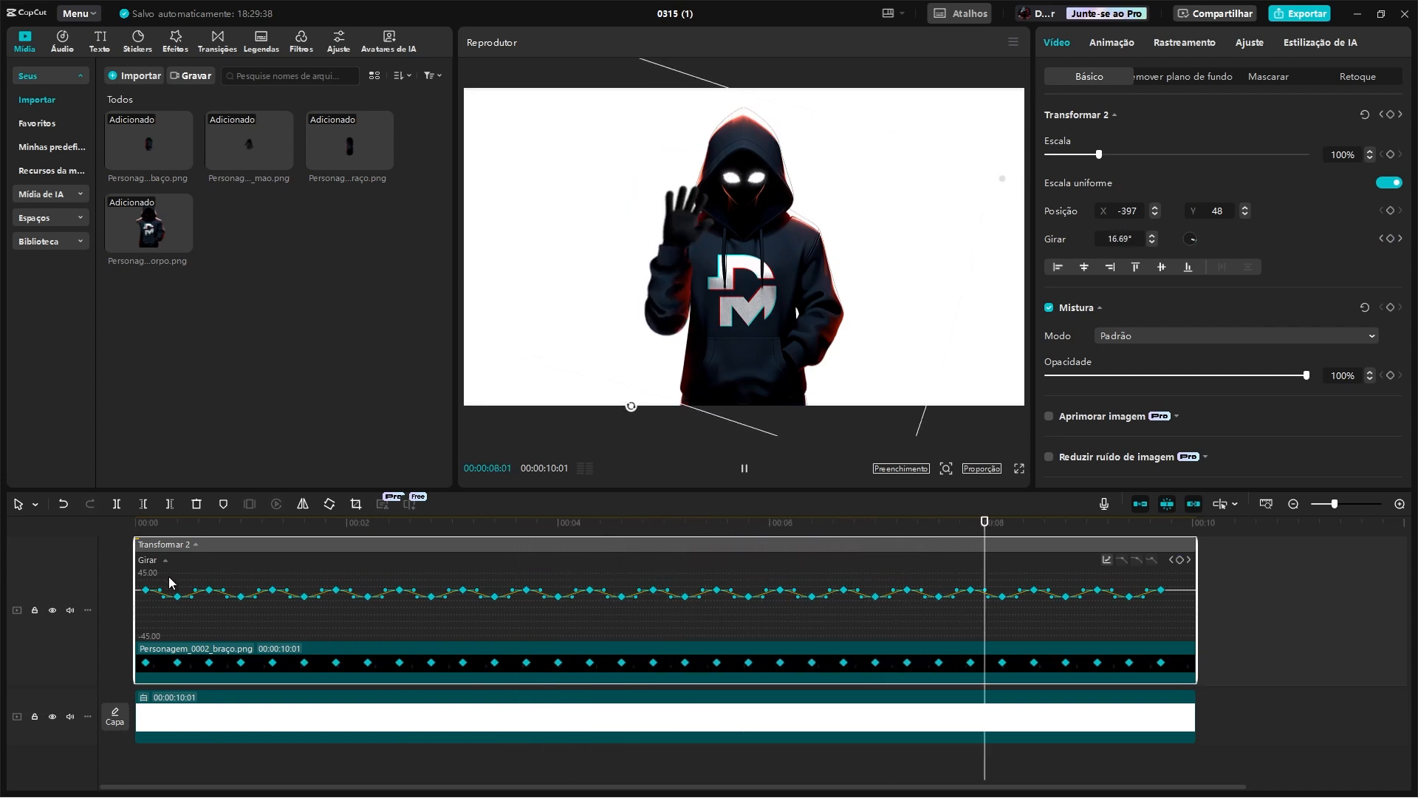
left_click(382, 530)
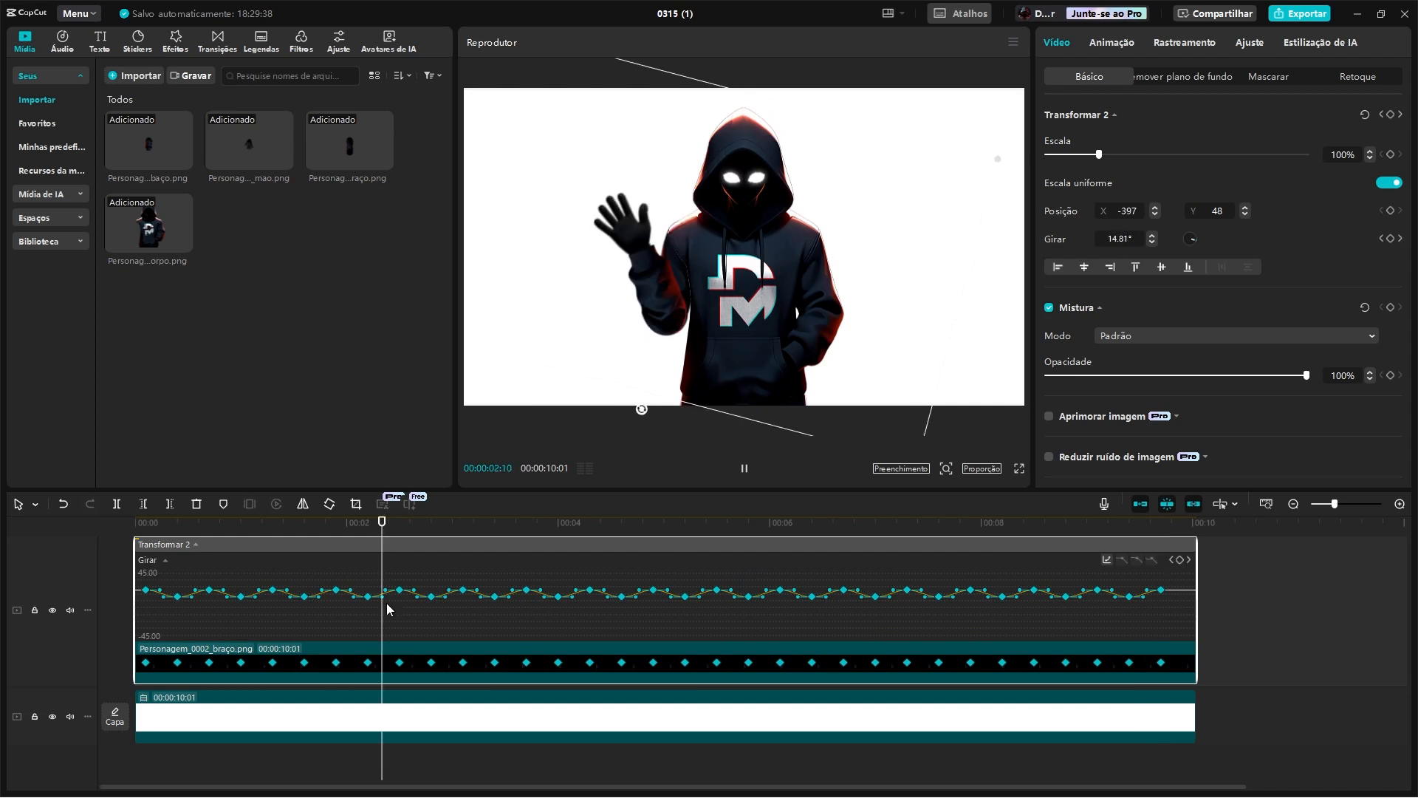
Step: Try raising the forearm's peak rotation keyframes to widen its swing, and undo the change
scroll(390, 610, "up", 4)
left_click_drag(252, 595, 1023, 593)
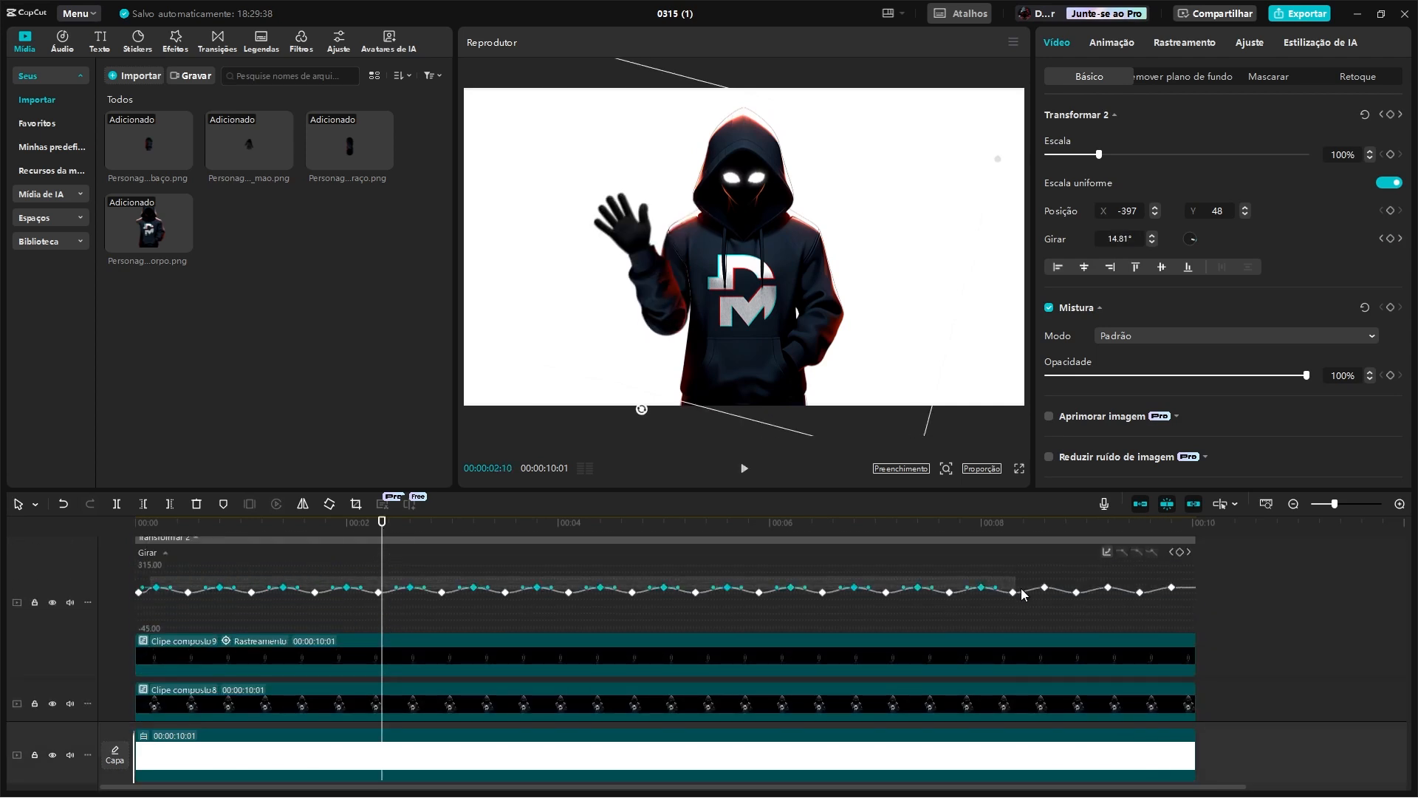
left_click_drag(1172, 590, 1172, 586)
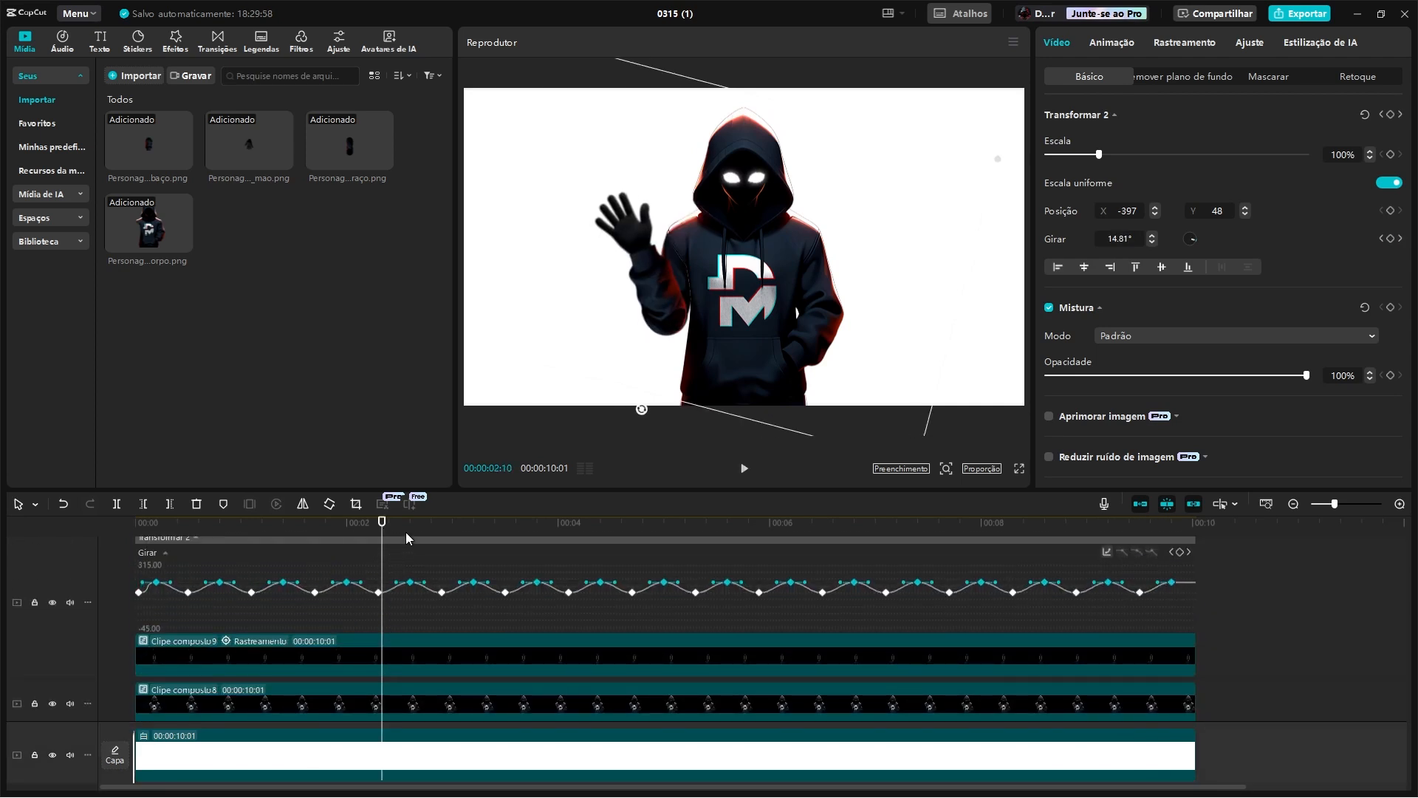
left_click_drag(492, 528, 502, 530)
key("ctrl+z")
Step: Lower the forearm's lowest rotation keyframes to swing the hand further outward, fine-tune them, and preview from the start
left_click_drag(1186, 612, 117, 591)
left_click_drag(503, 593, 503, 599)
left_click_drag(501, 524, 35, 526)
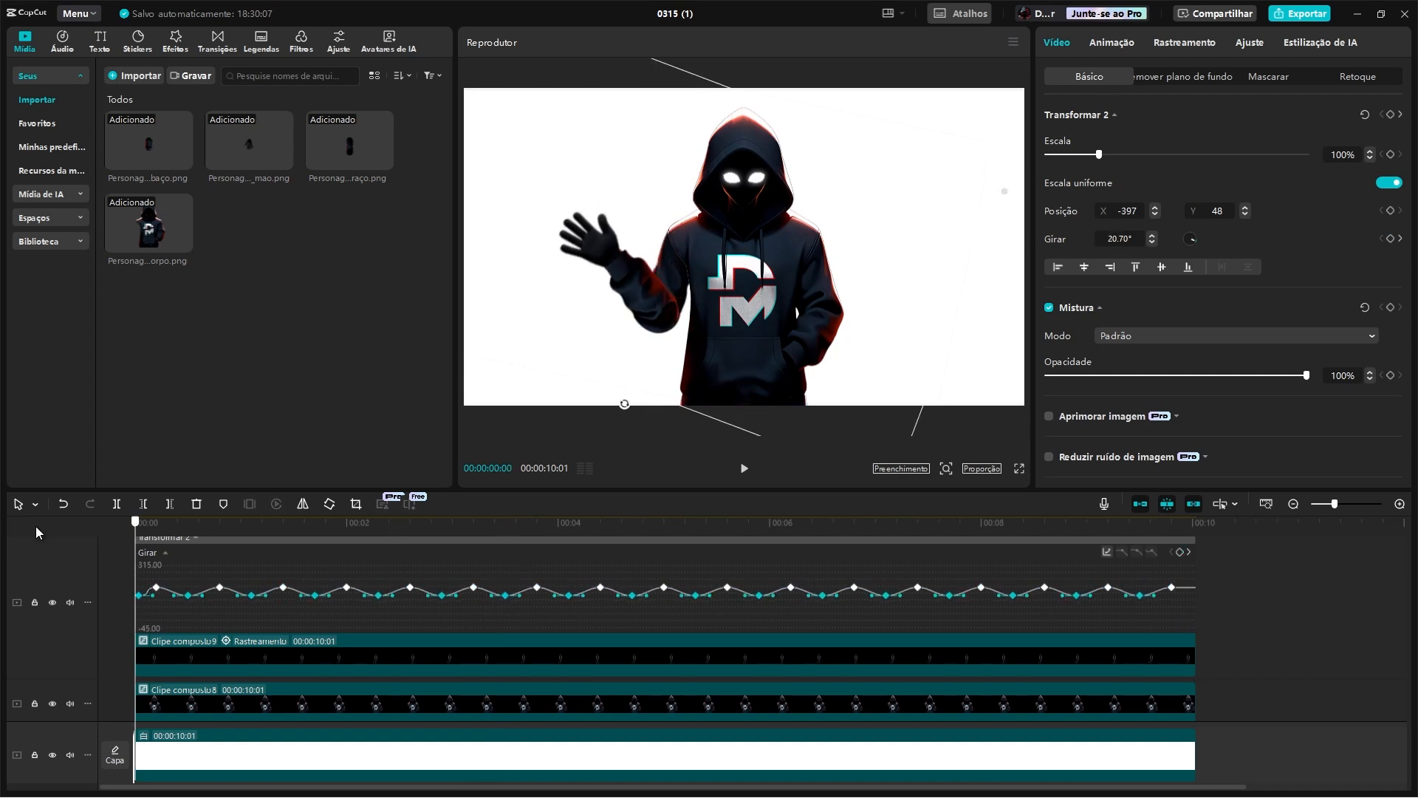
key("space")
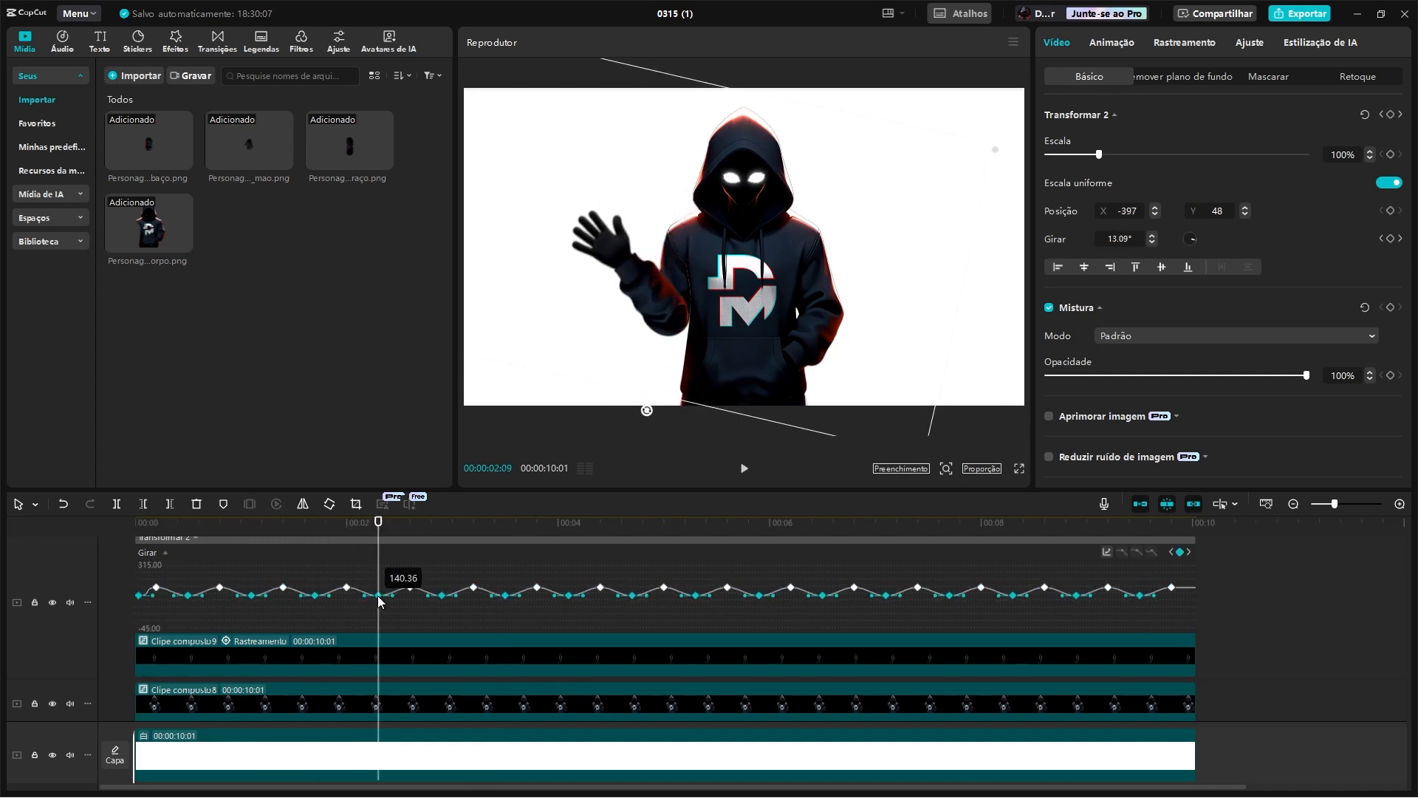
left_click_drag(344, 526, 82, 529)
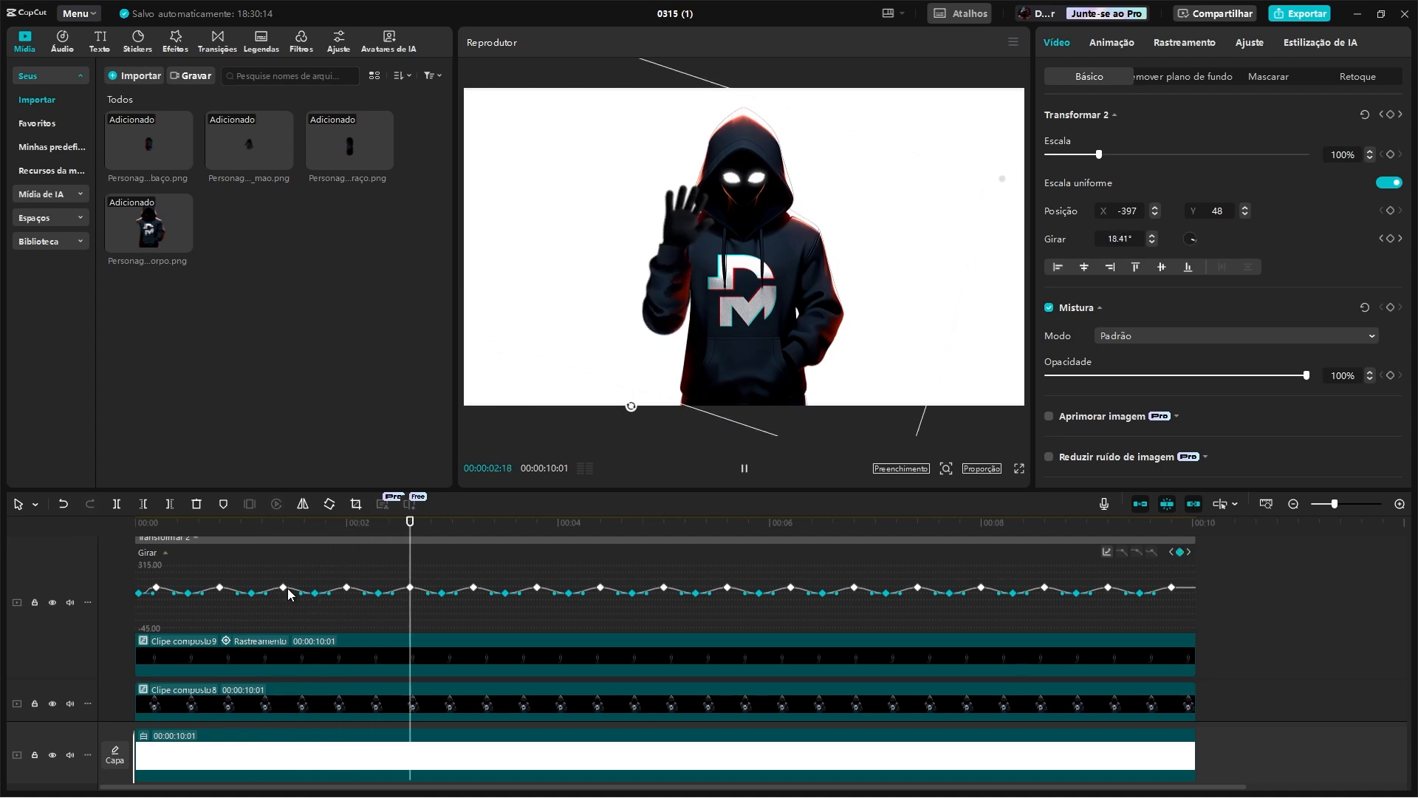
Step: Shift all the upper arm's rotation keyframes about one frame later, raise them together, and preview the wave
left_click(545, 528)
scroll(414, 708, "down", 3)
left_click_drag(140, 635, 1008, 650)
left_click(65, 523)
key("space")
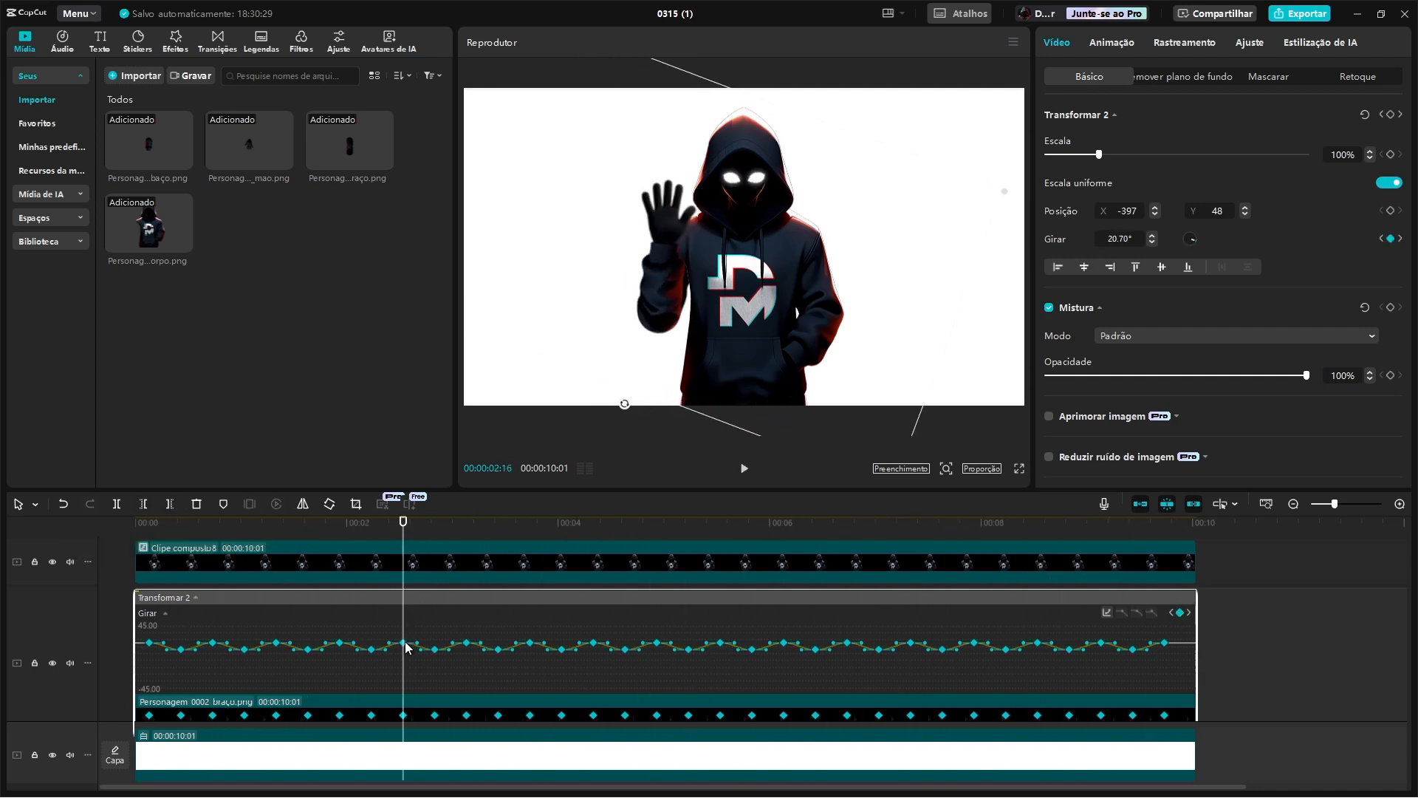
left_click_drag(406, 647, 411, 637)
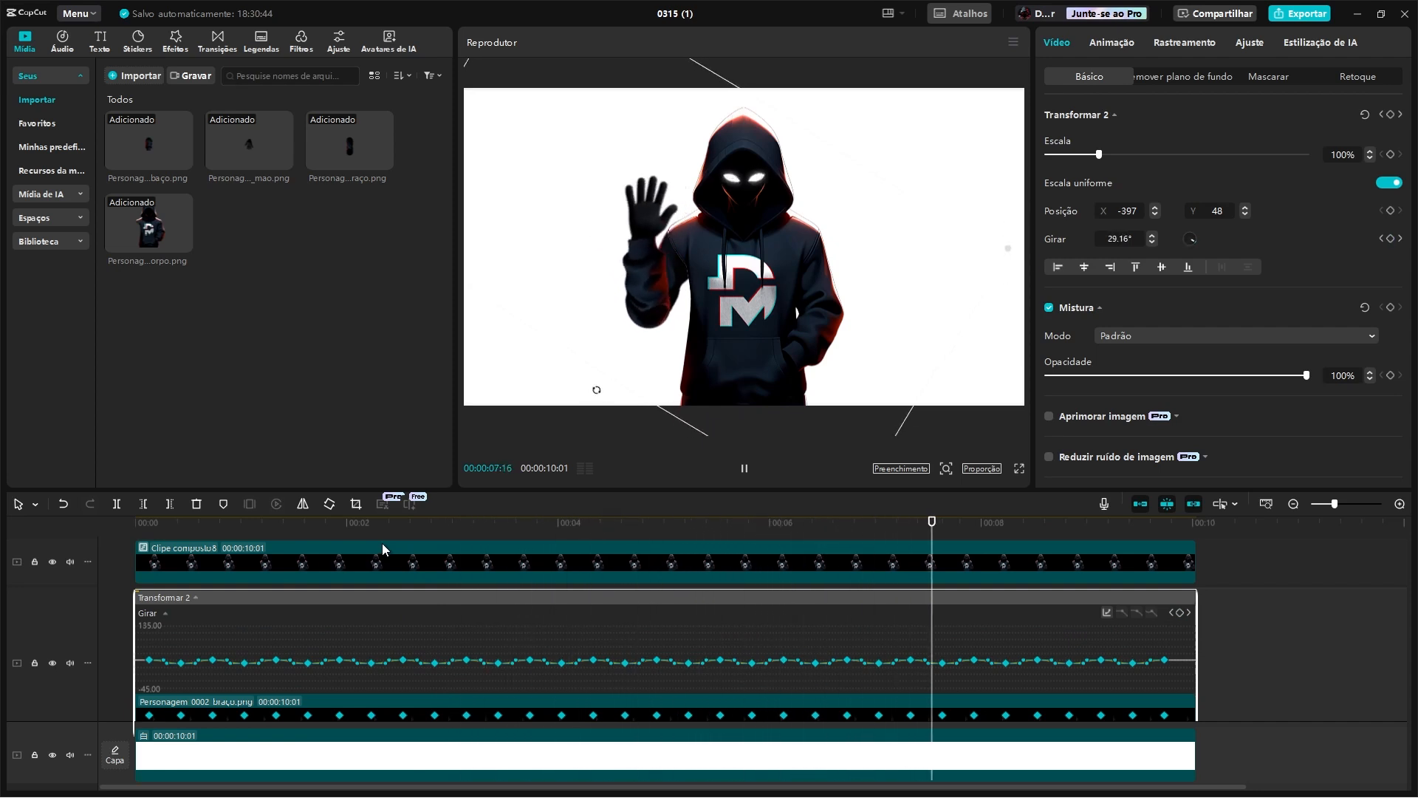
Step: Combine the forearm, body and upper arm clips into one compound clip and check the full character animation
scroll(299, 715, "up", 4)
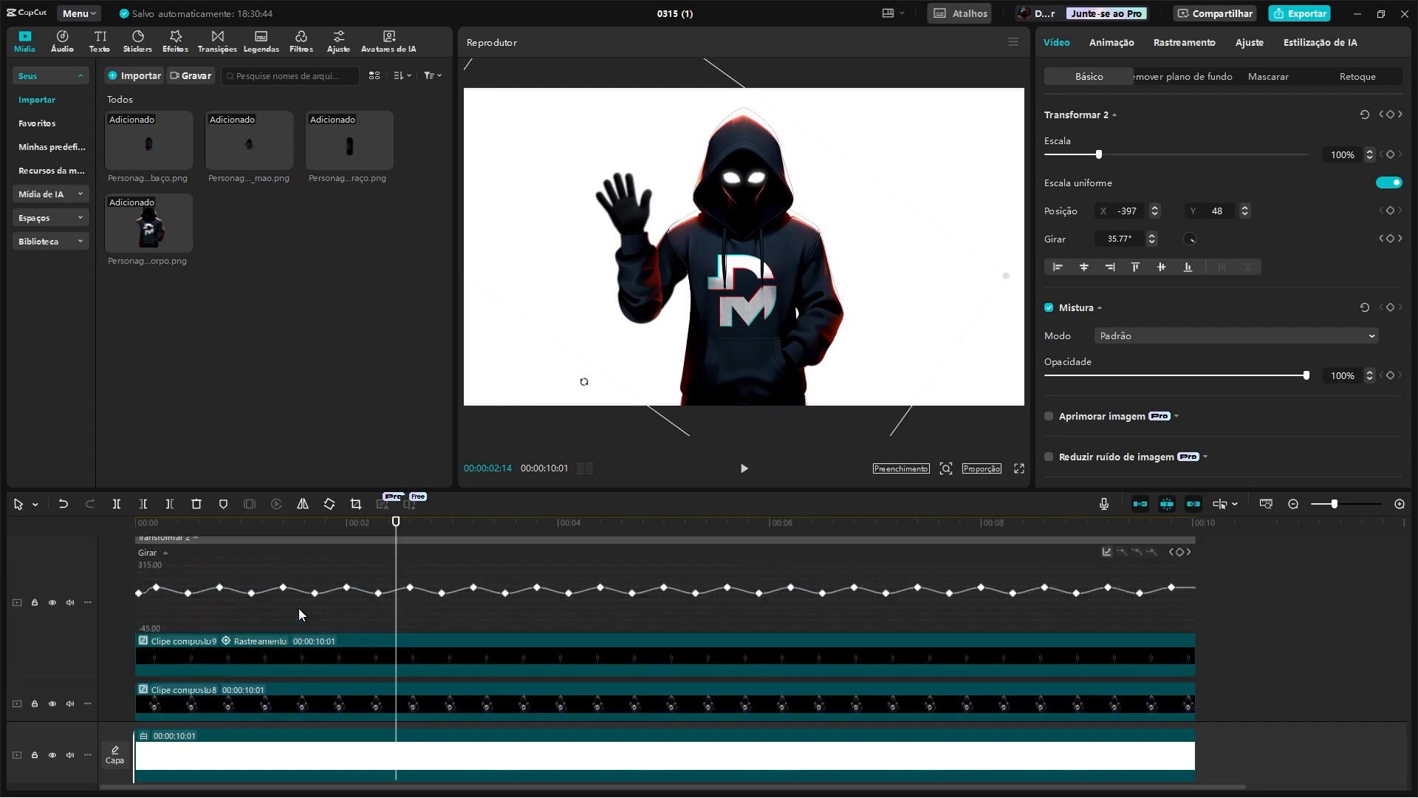
left_click(296, 656)
left_click(376, 685, "ctrl")
scroll(365, 662, "down", 5)
left_click(367, 678, "ctrl")
right_click(367, 683)
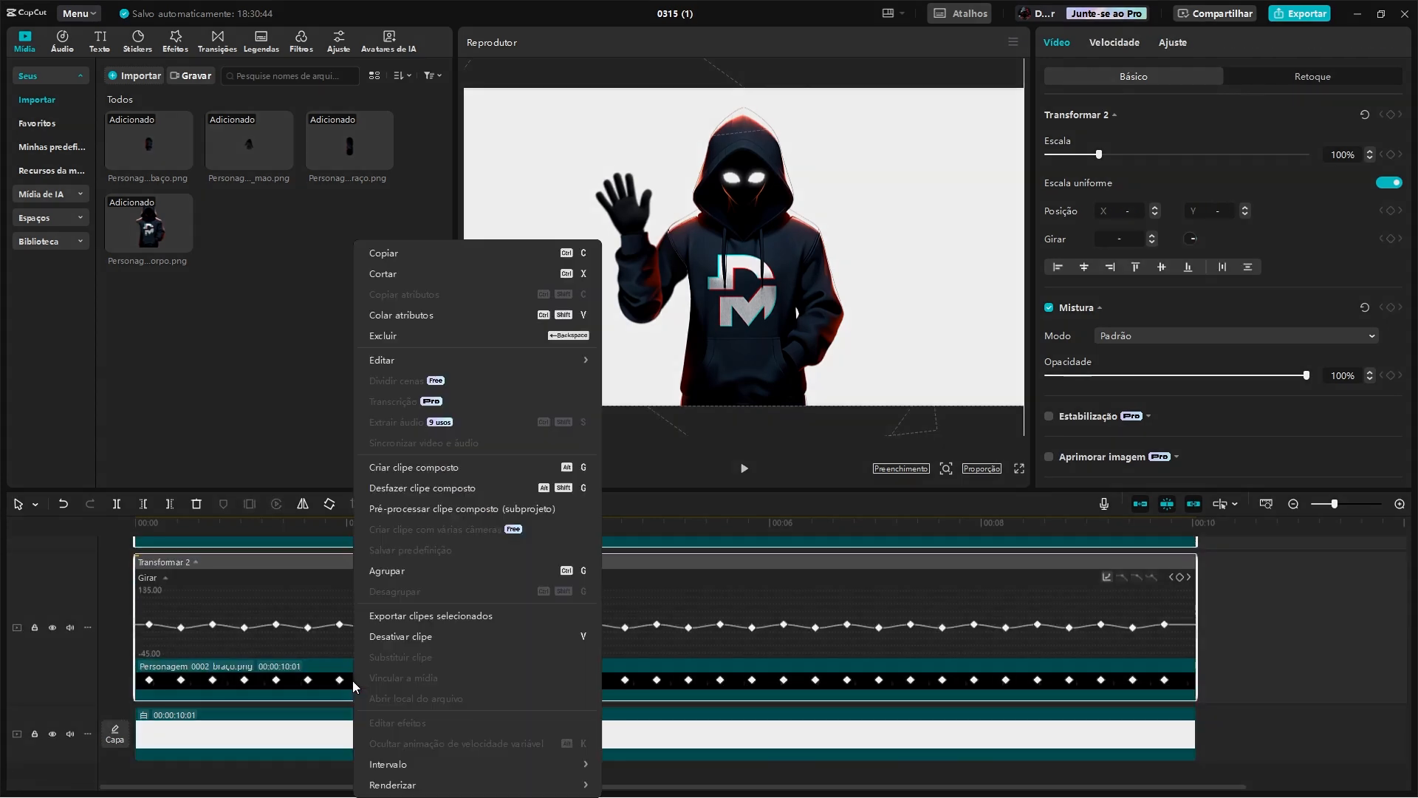
left_click(409, 470)
left_click_drag(174, 527, 603, 551)
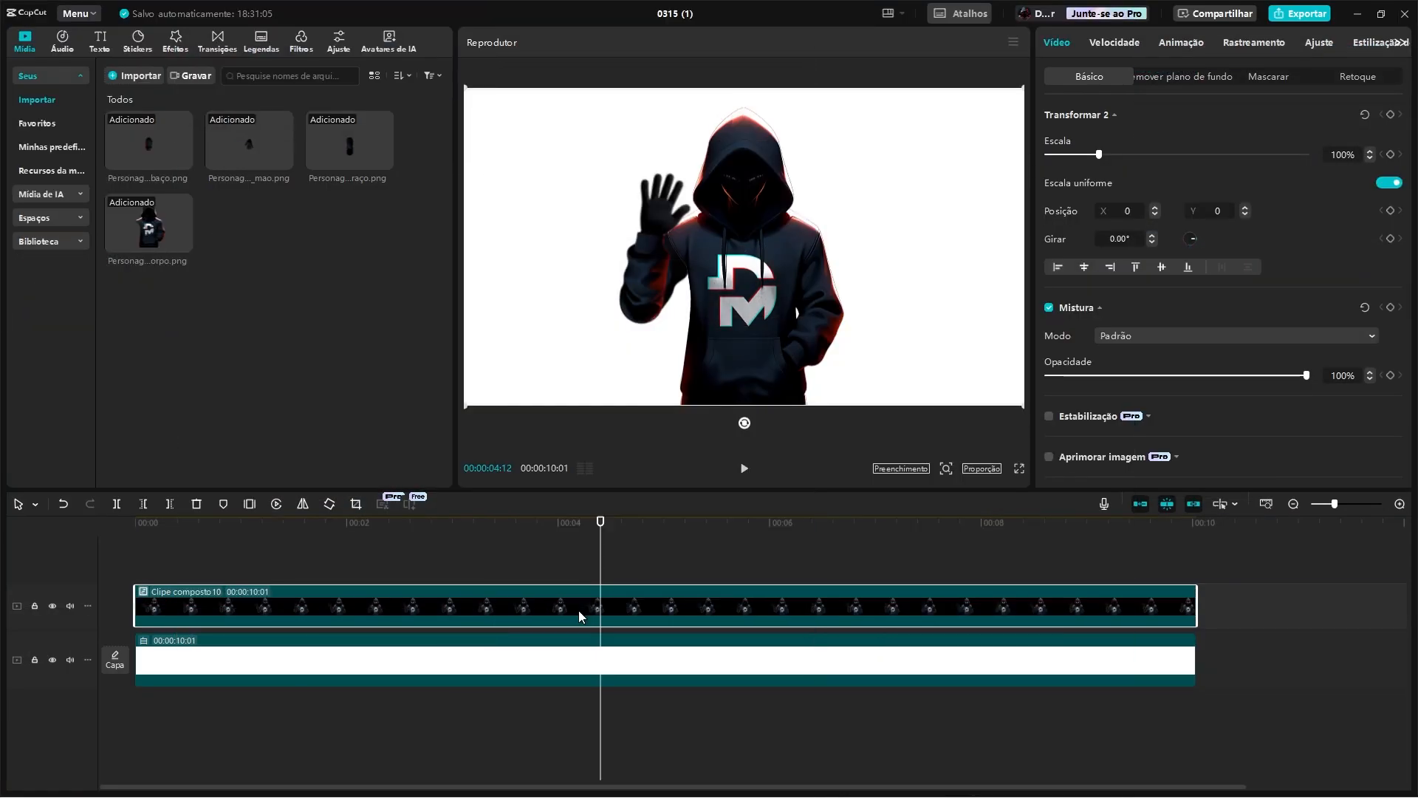
Step: Search the effects for "Pendulum", apply the Pêndulo effect to the character's compound clip, and check its motion
left_click(176, 42)
left_click(159, 76)
type("pendu")
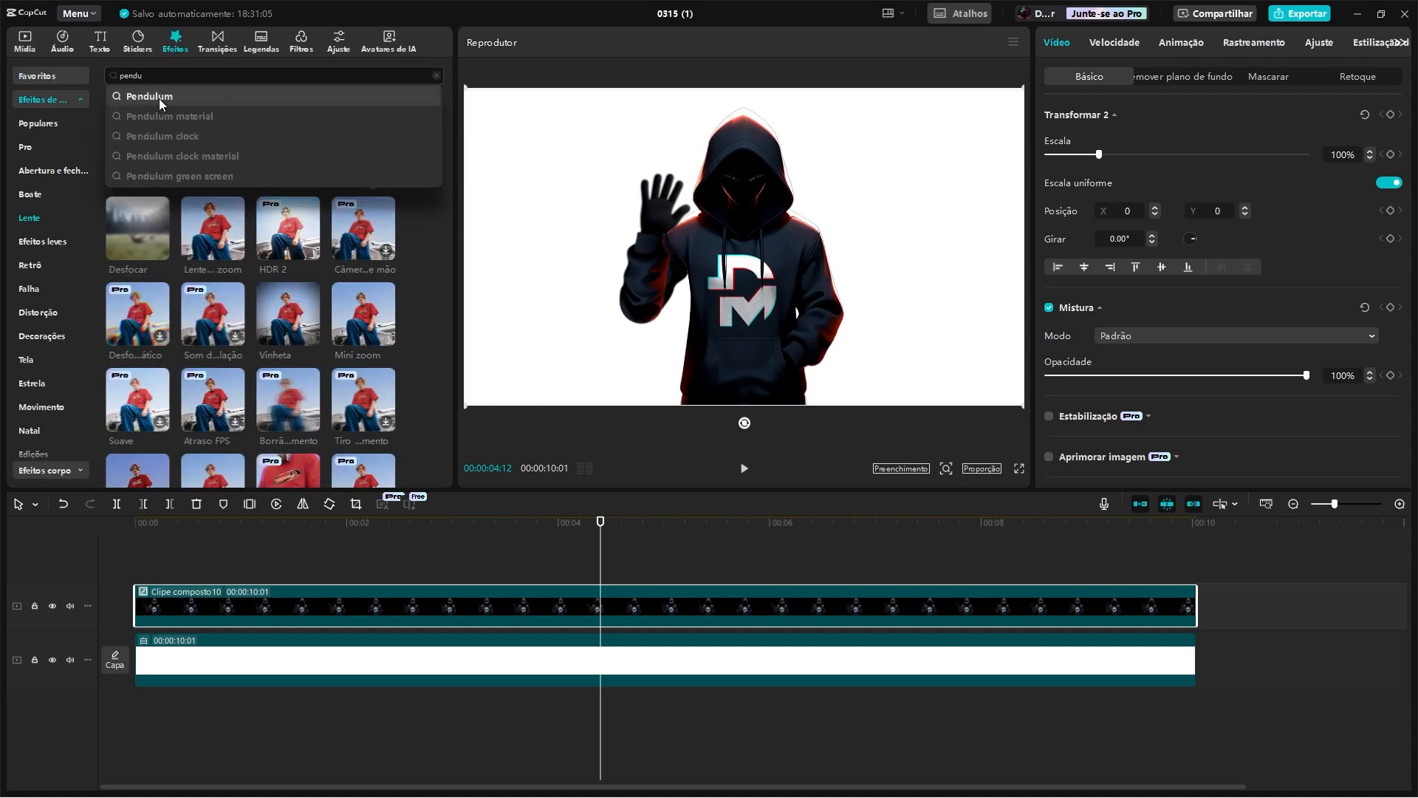
left_click(158, 99)
left_click_drag(142, 144, 417, 628)
left_click_drag(196, 524, 499, 530)
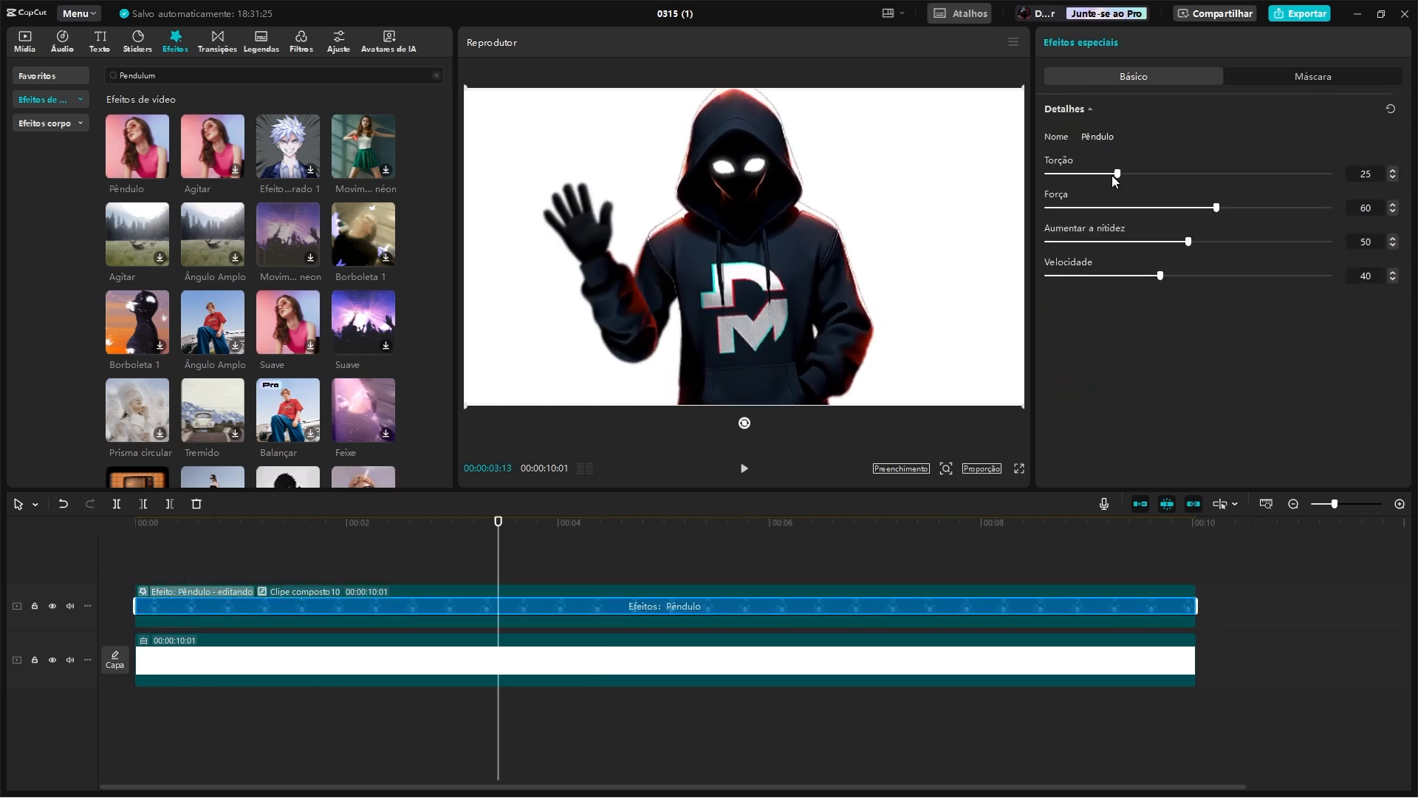
Step: Set the Pêndulo effect's Torção to 0, Força to 5, Aumentar a nitidez to 0 and Velocidade to 85, and preview
left_click_drag(1114, 175, 901, 181)
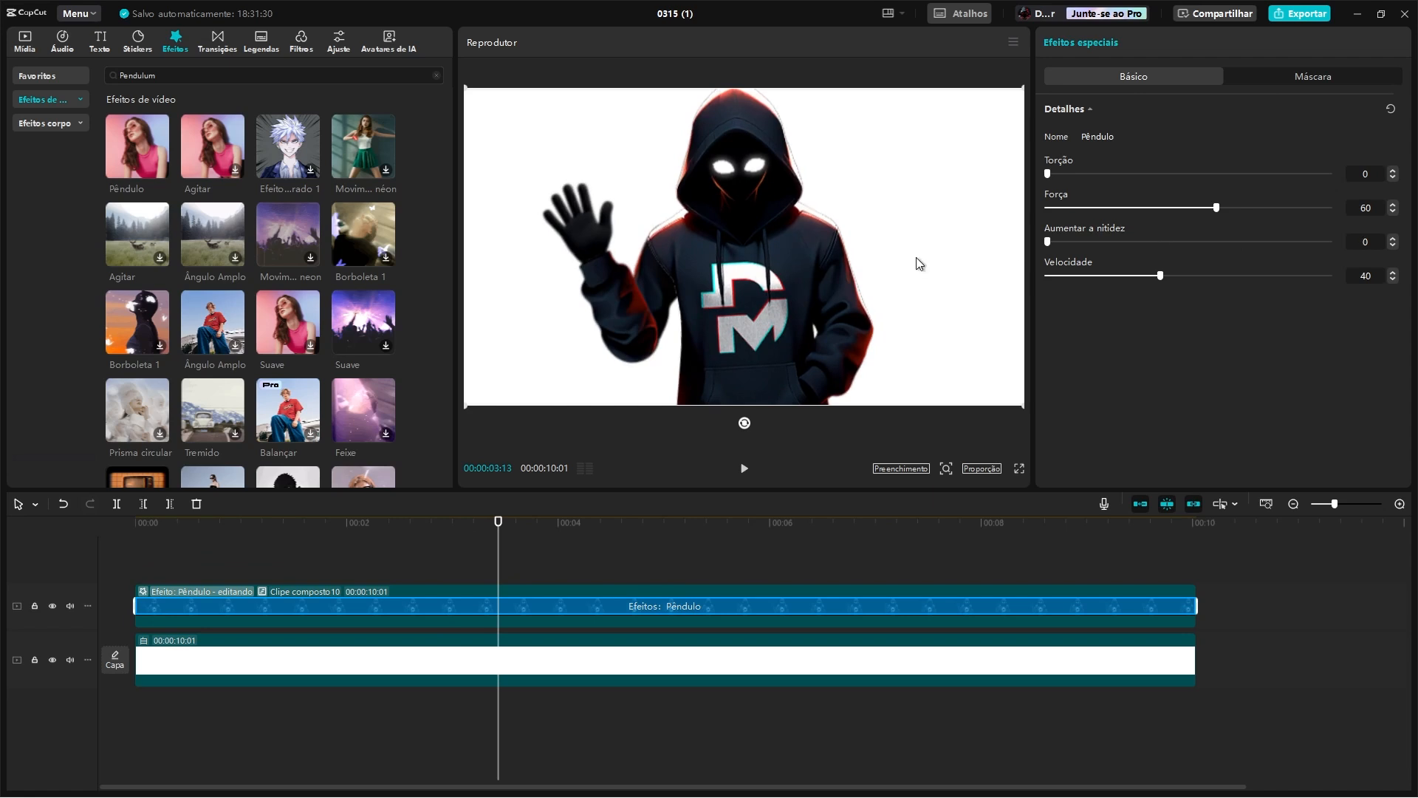
left_click_drag(1221, 206, 1061, 211)
left_click_drag(1175, 282, 1268, 277)
left_click_drag(149, 524, 33, 525)
key("space")
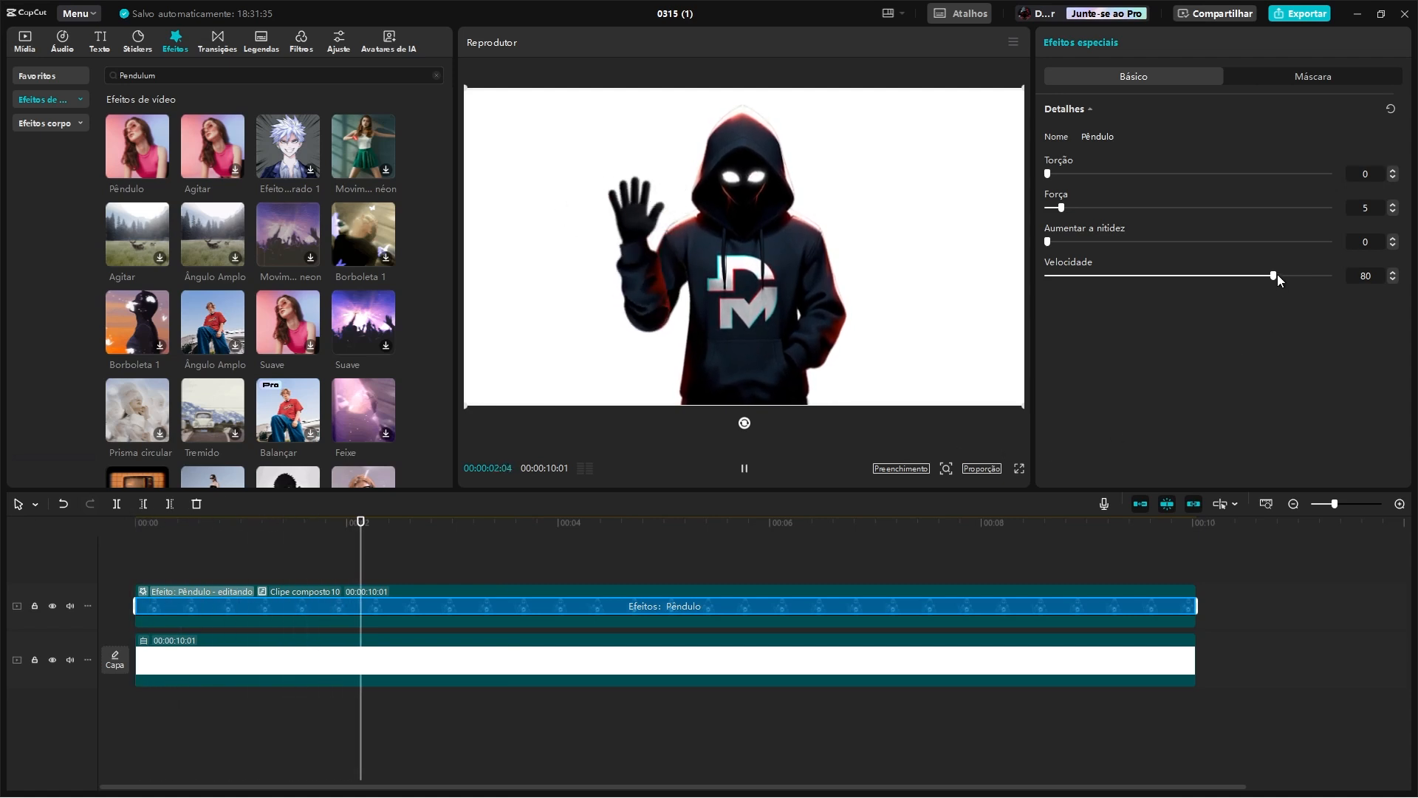
left_click_drag(1278, 273, 1286, 273)
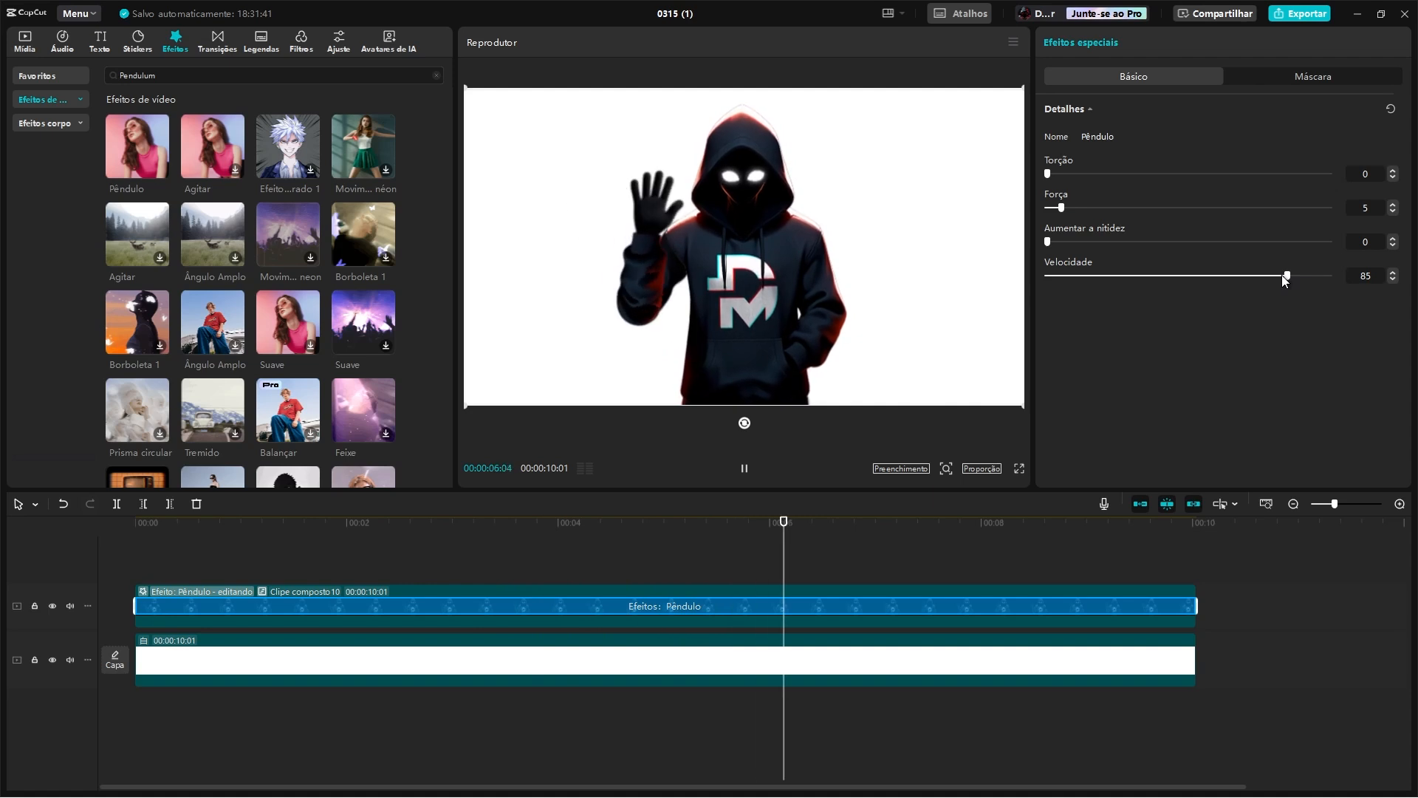
left_click_drag(231, 526, 249, 545)
Step: Import Cenario Do Meio.mp4 and place it at the start of the main track behind the character
left_click(26, 43)
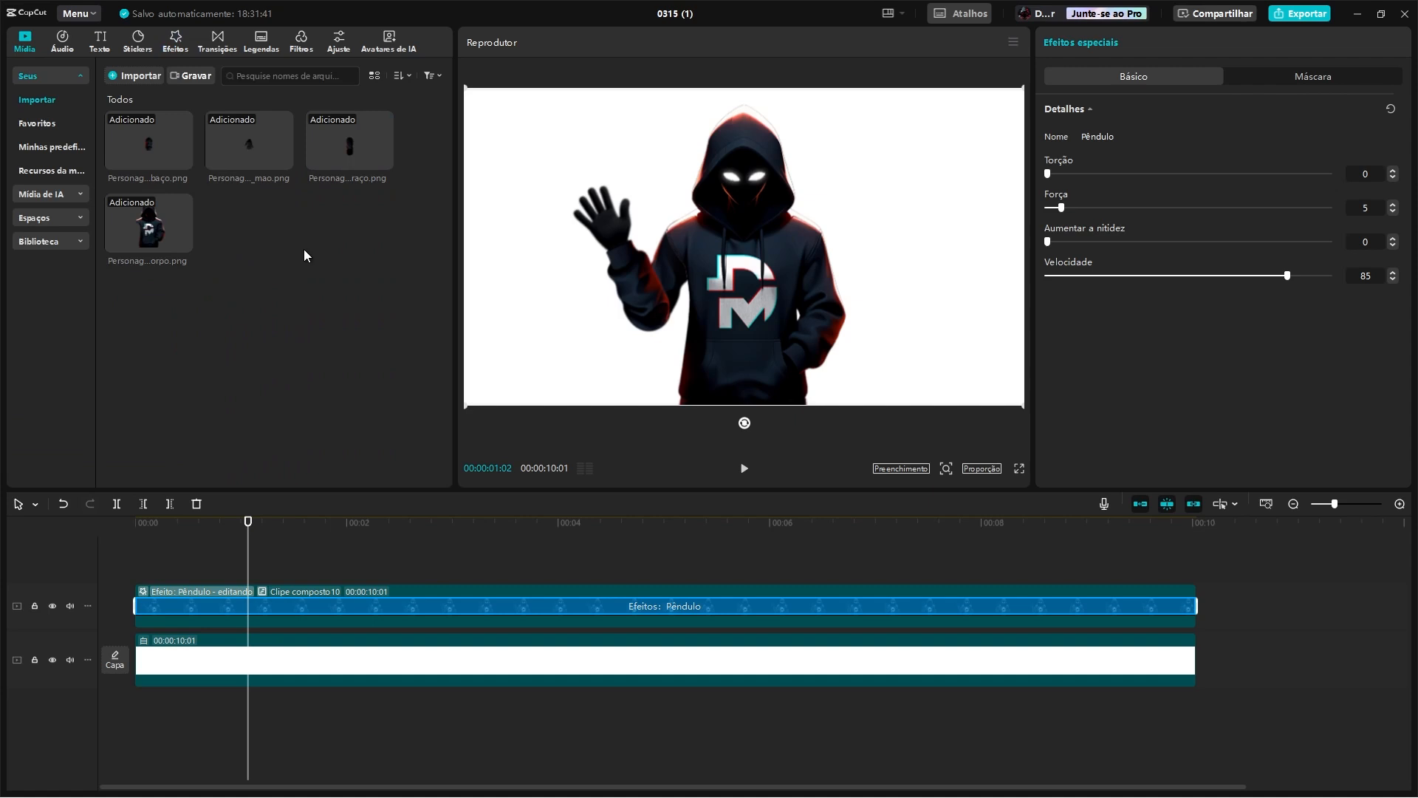
left_click(131, 77)
left_click(252, 236)
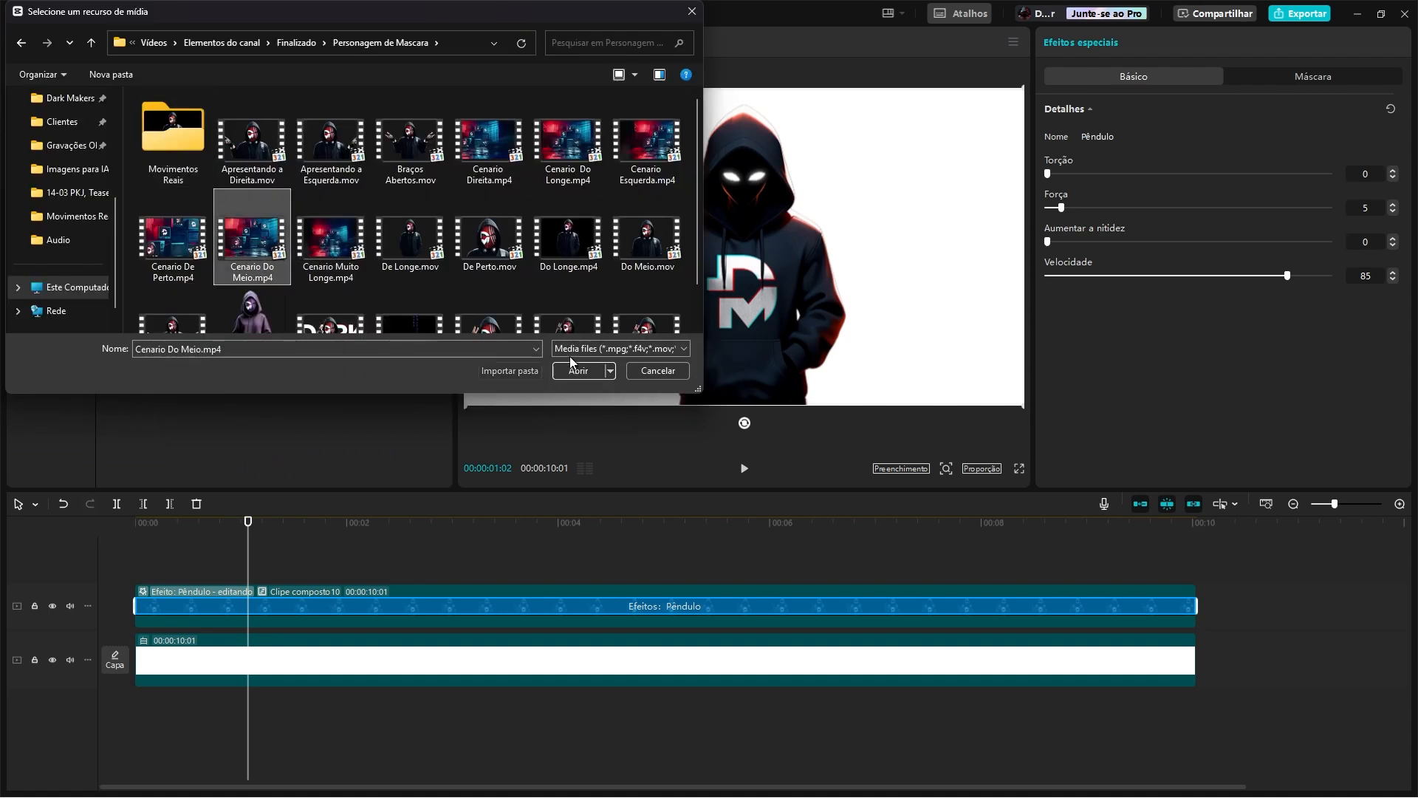
left_click(576, 369)
left_click_drag(249, 222, 439, 662)
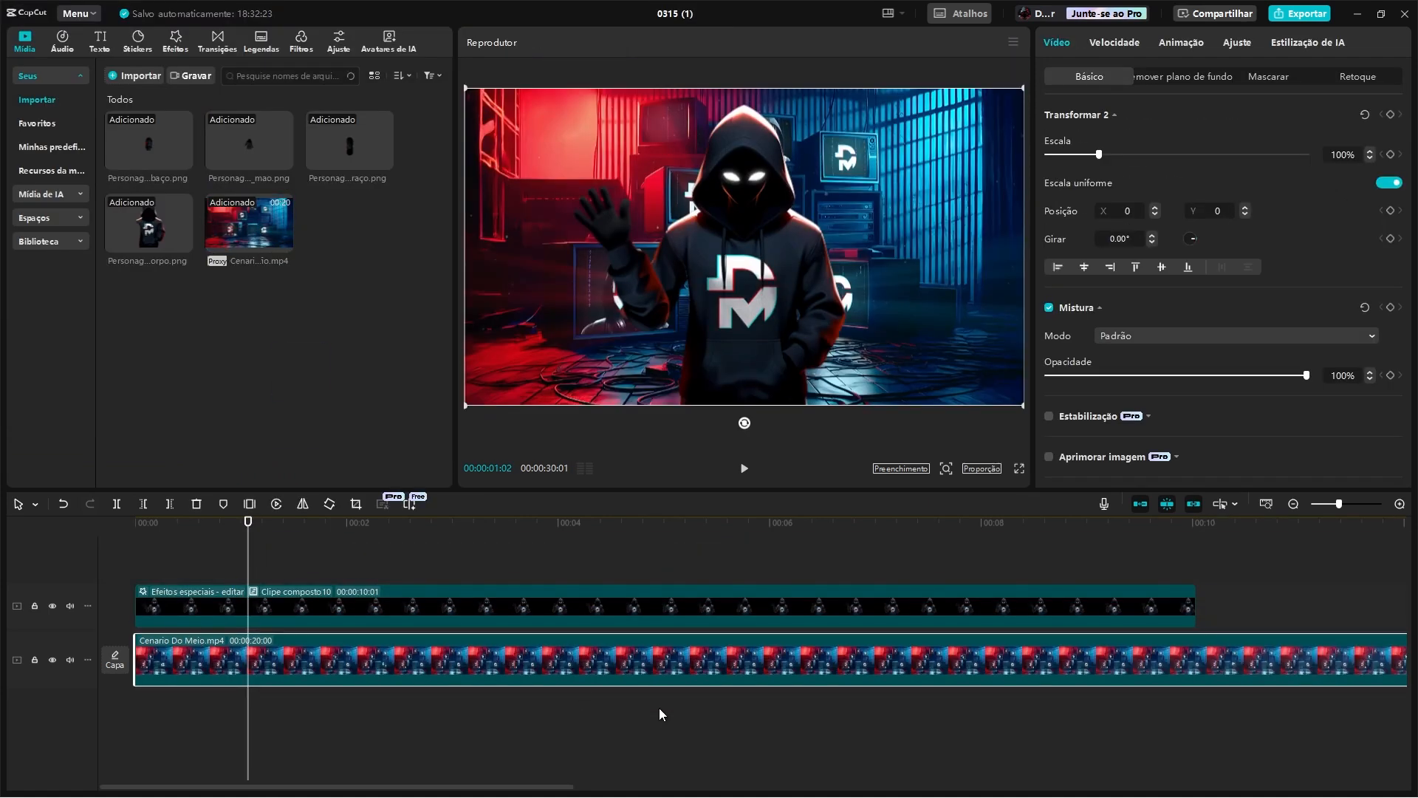
Step: Delete the white background clip and trim Cenario Do Meio.mp4 to end with the character clip
left_click_drag(1338, 503, 1314, 503)
left_click(391, 651)
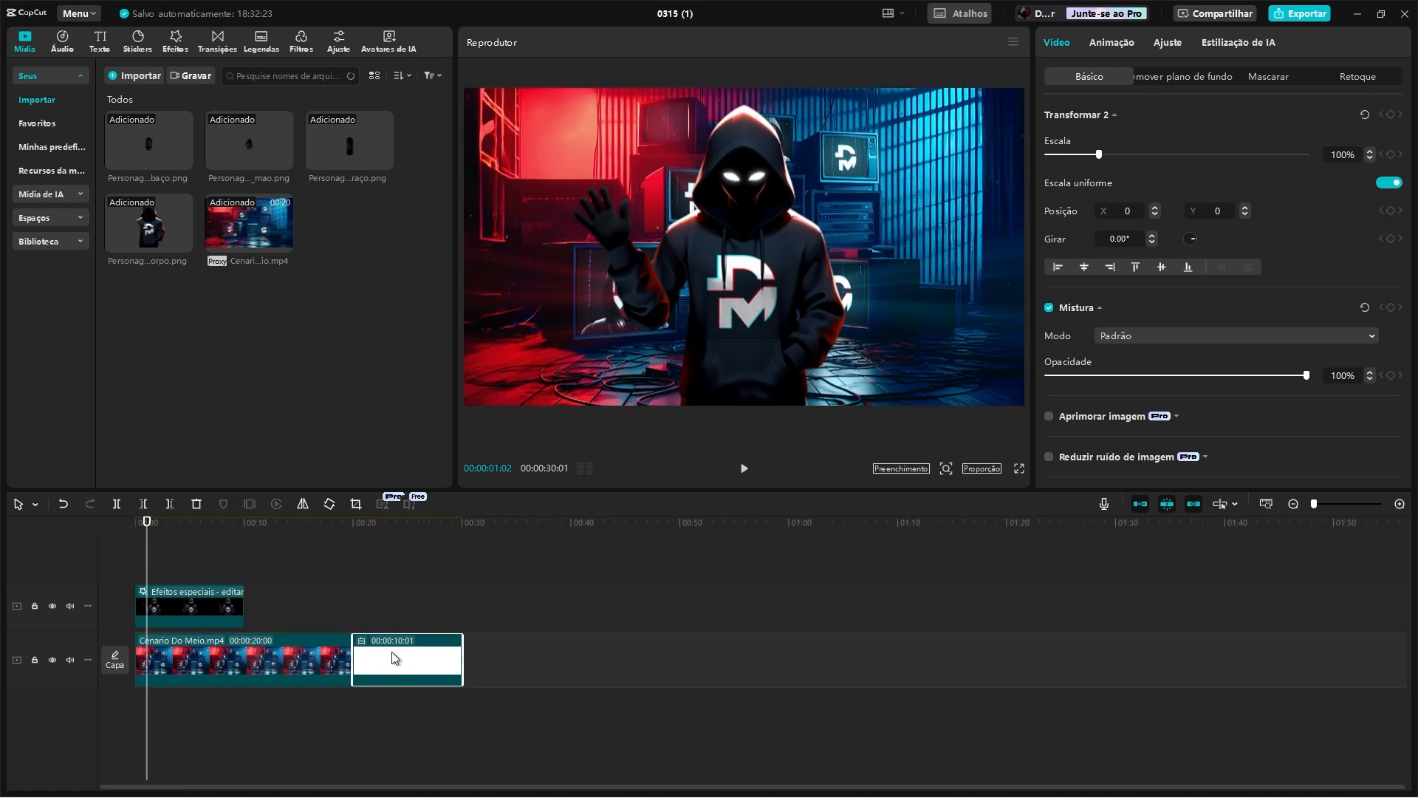
key("Delete")
left_click_drag(354, 660, 244, 660)
mouse_move(148, 529)
left_mouse_down()
mouse_move(207, 533)
mouse_move(123, 535)
mouse_move(157, 532)
left_mouse_up()
Step: Scale the character's compound clip to 117% and play the finished scene in full screen
left_click(183, 618)
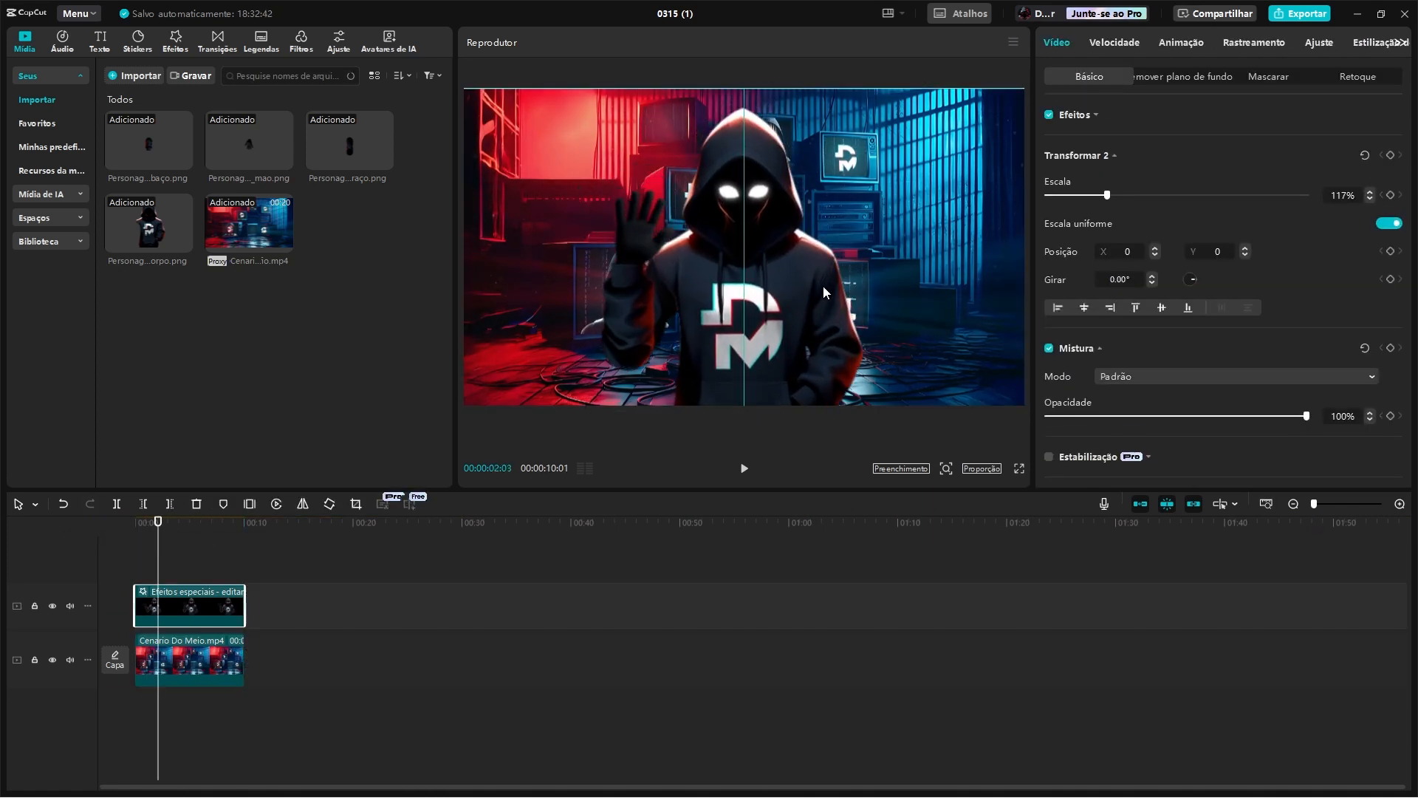
left_click(1018, 470)
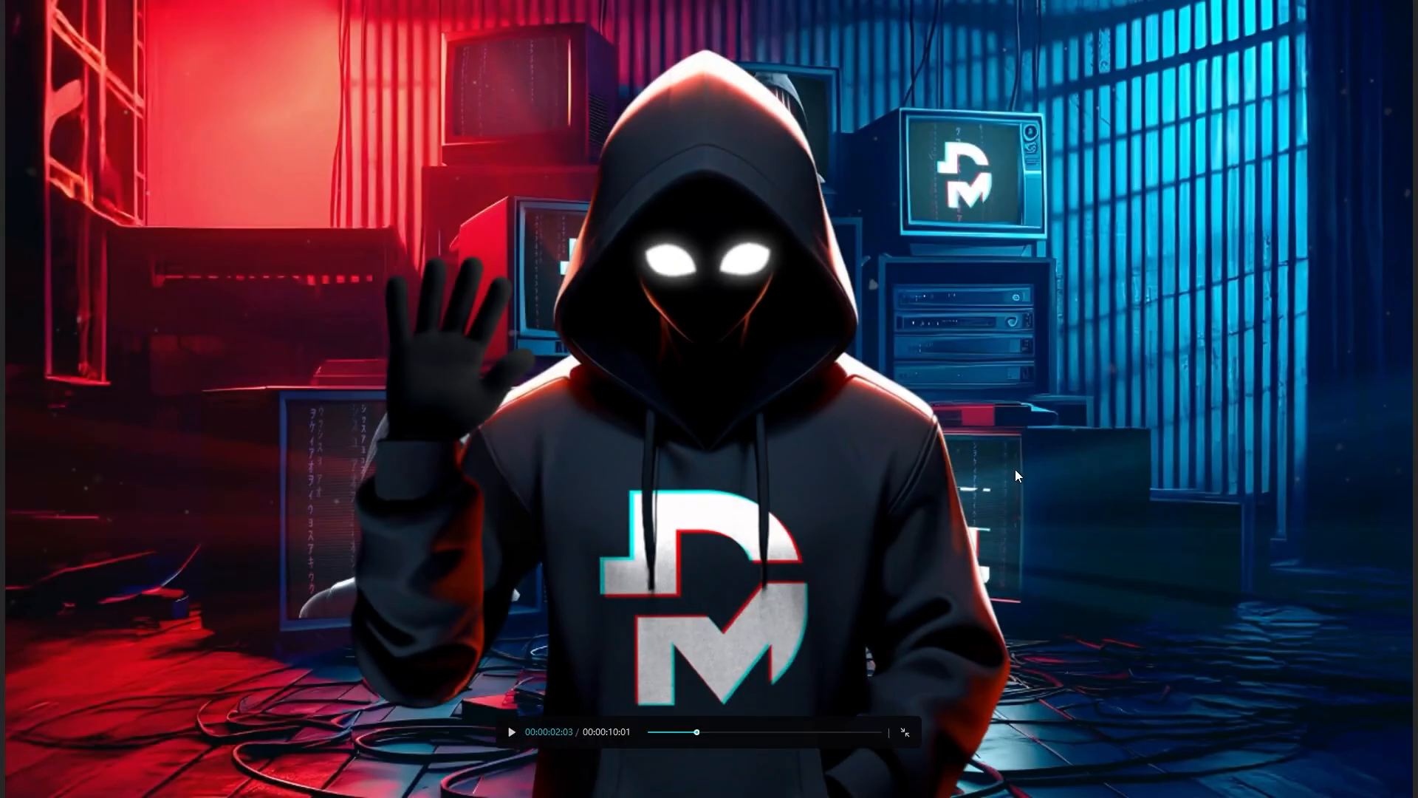
left_click(510, 732)
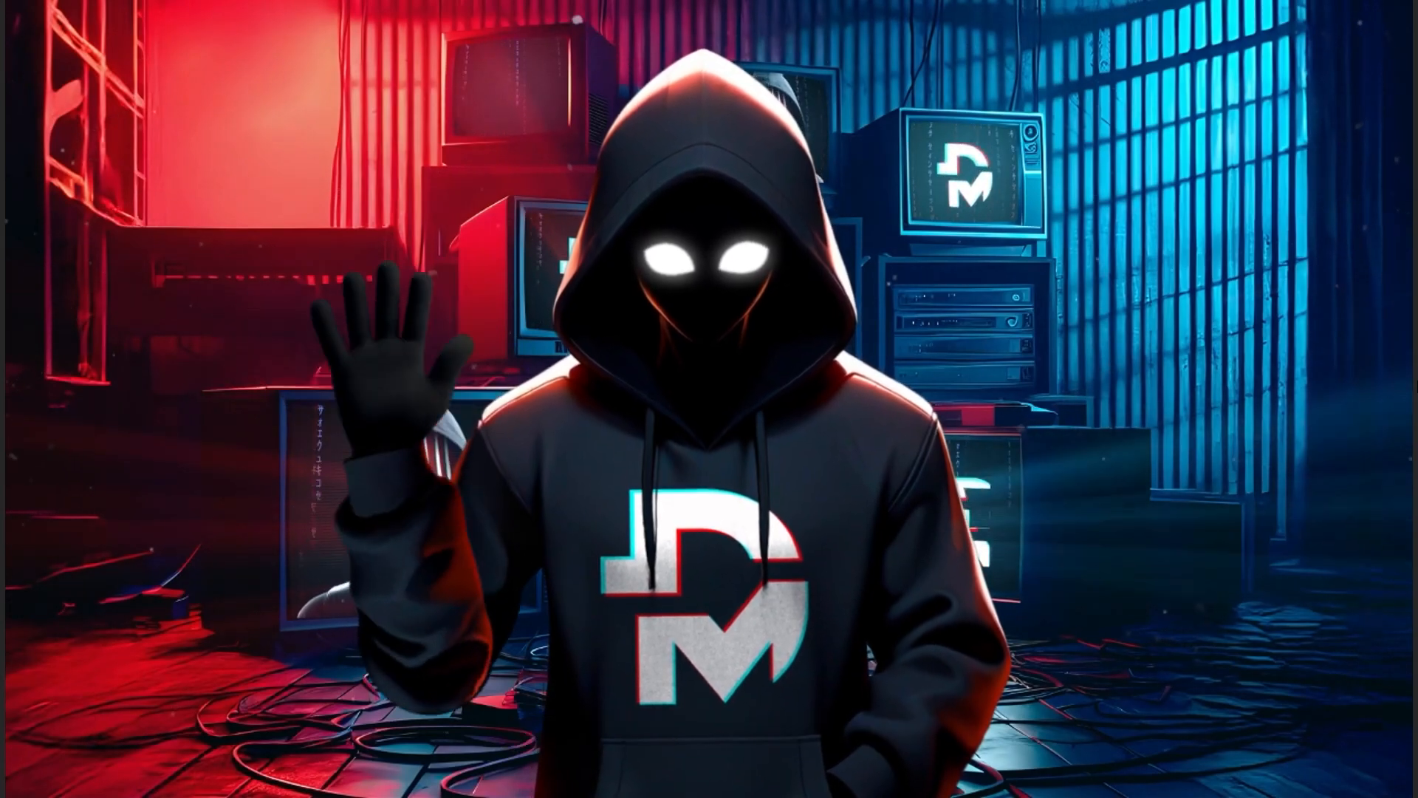